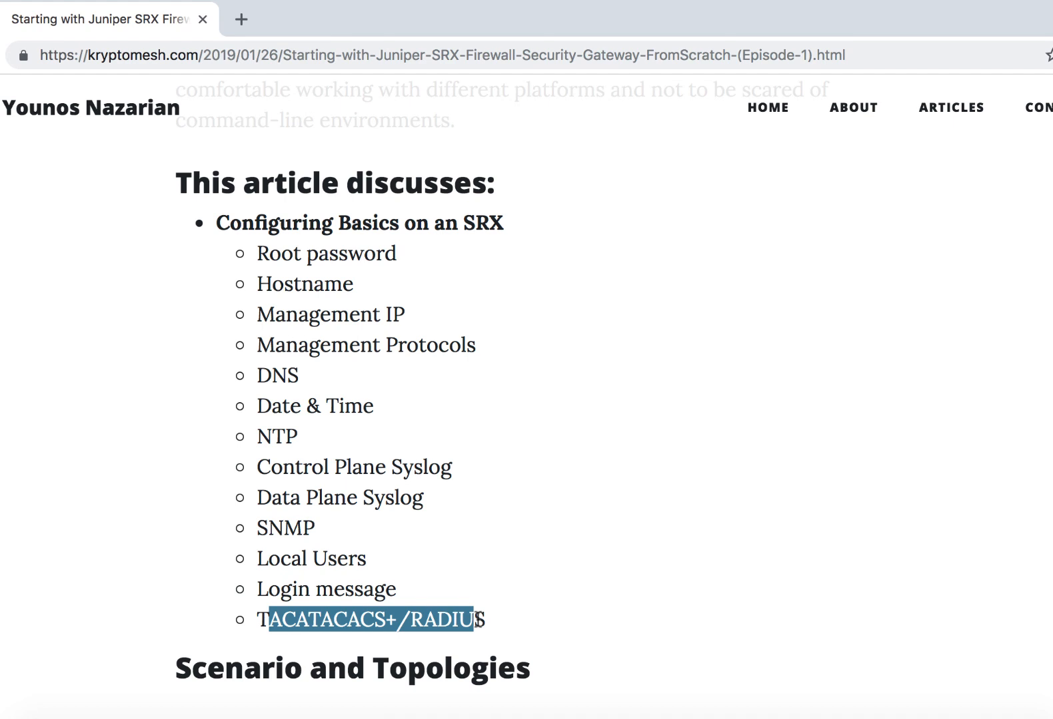
click(261, 629)
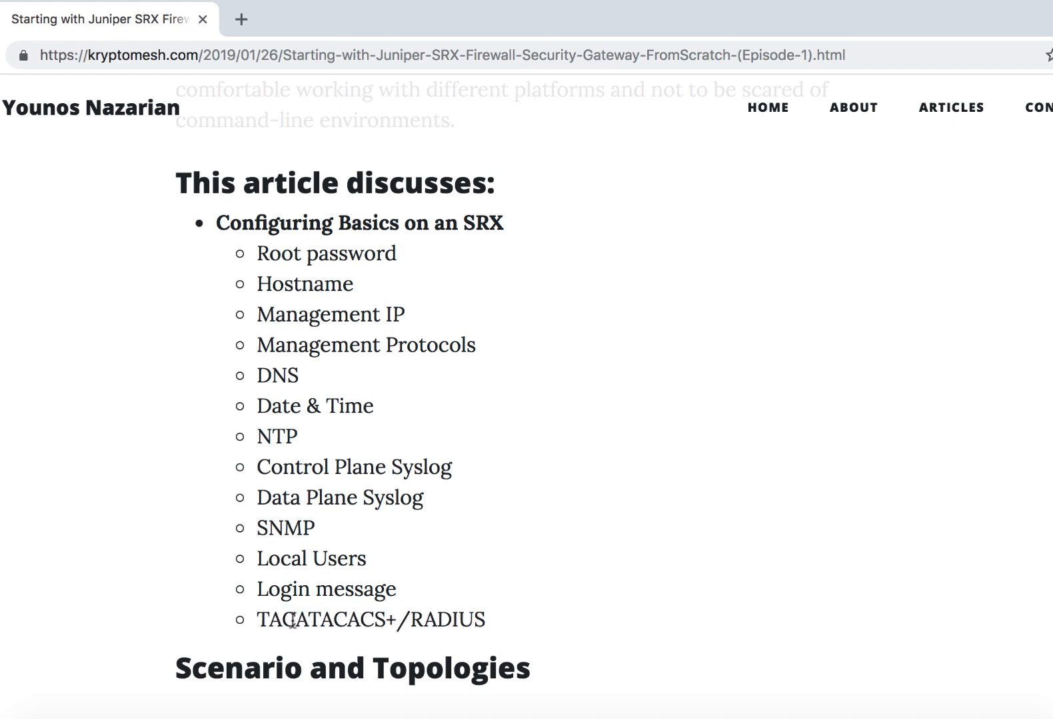
drag(252, 619, 423, 619)
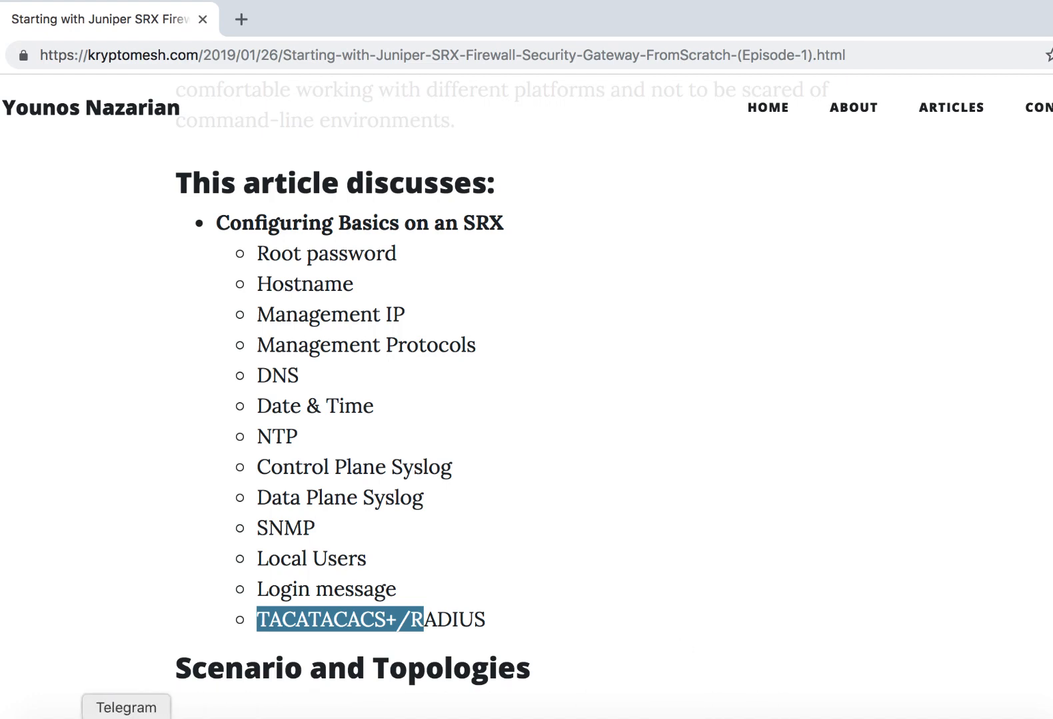
- Import junos-media-vsrx-x86-64-vmdisk-18.1R2.5.ide.ova from the tftpboot folder into VMware Fusion, saving it in the Virtual Machines folder under its default name
click(52, 717)
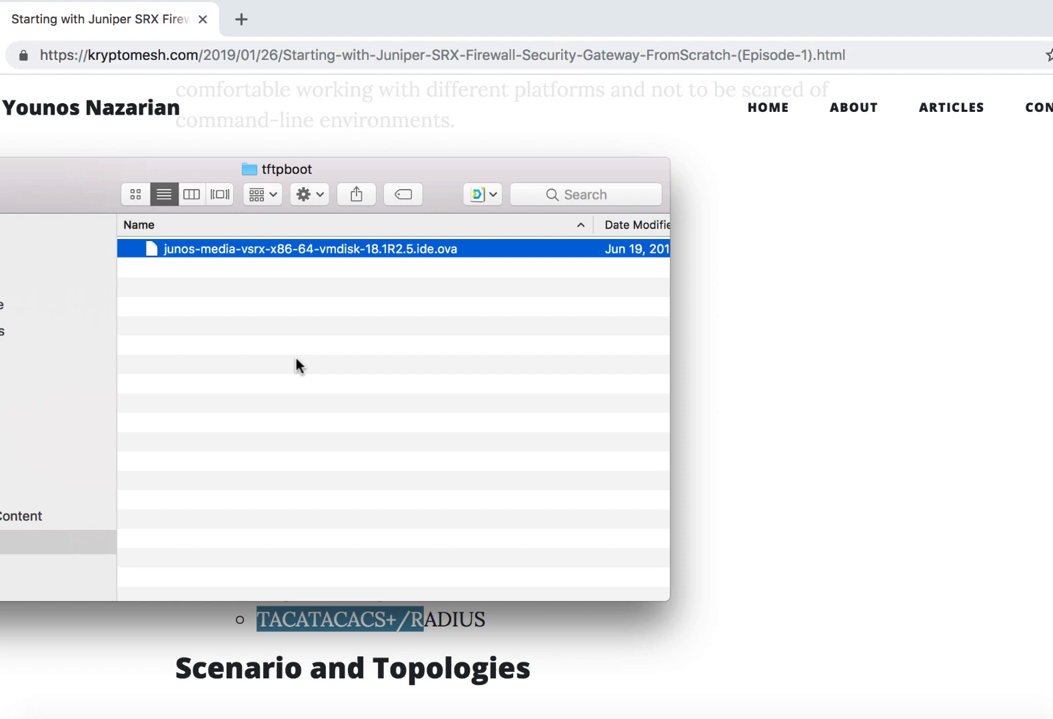
right_click(268, 248)
mouse_move(305, 279)
click(834, 279)
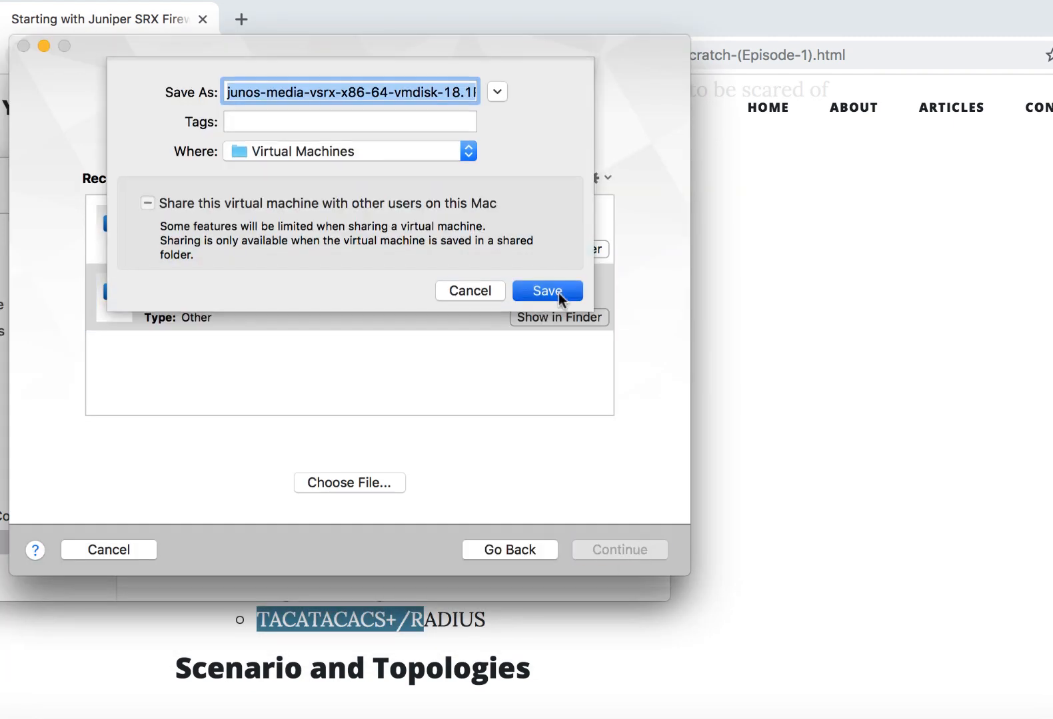
click(551, 294)
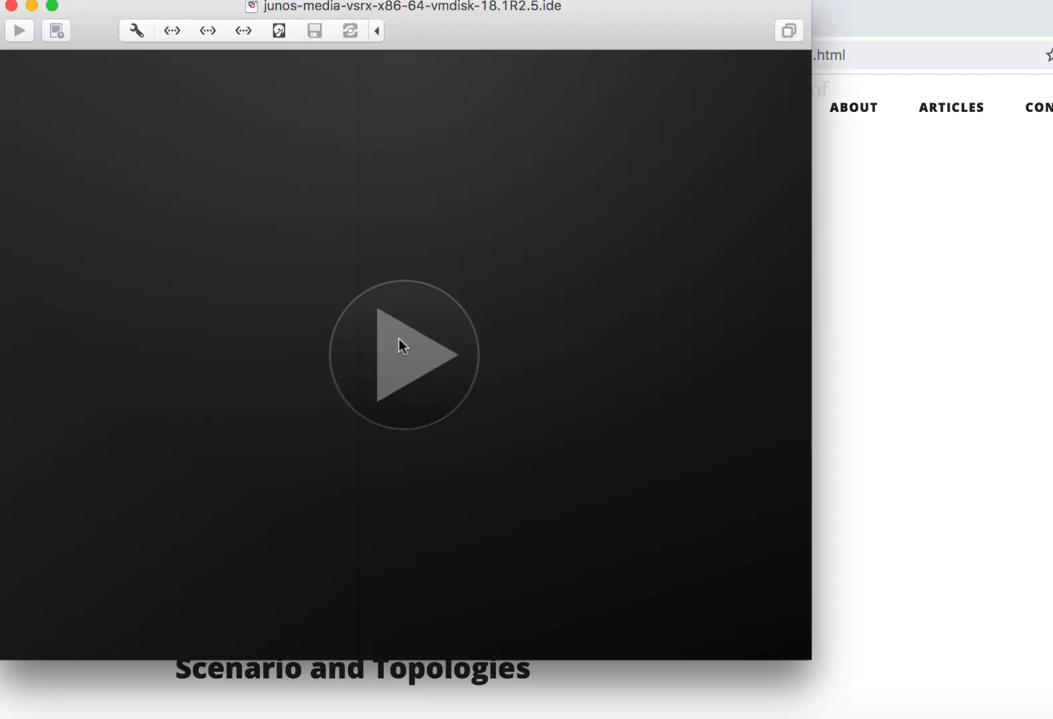
click(397, 343)
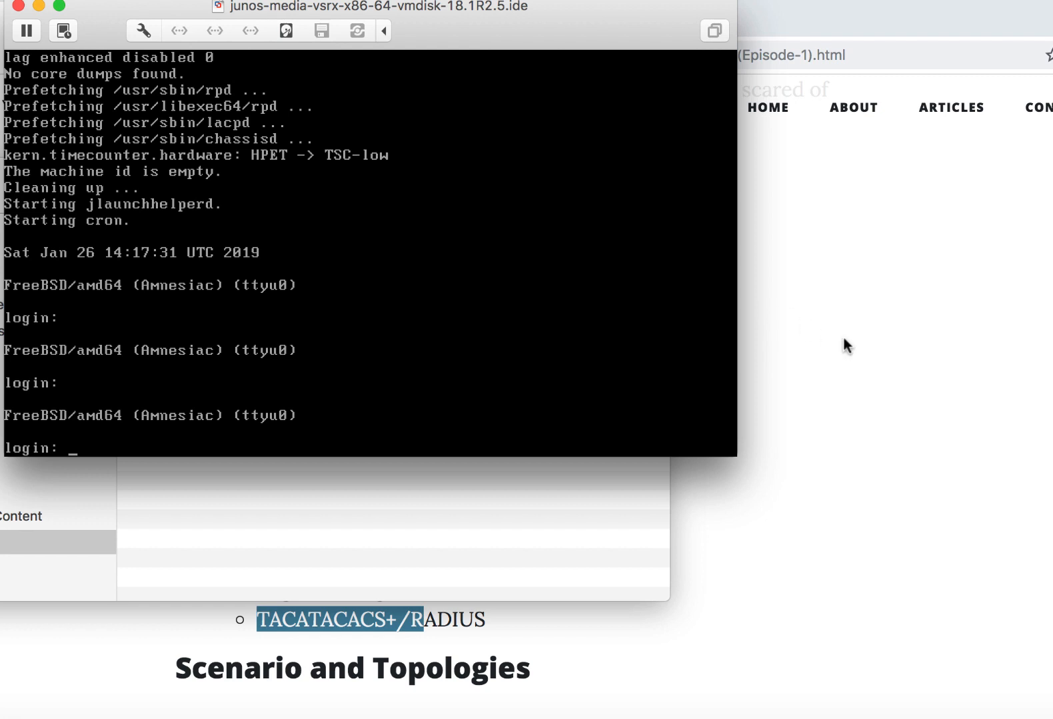
- Switch to the browser article, examine the management network topology diagram, and highlight the Root password topic in the list
click(1048, 377)
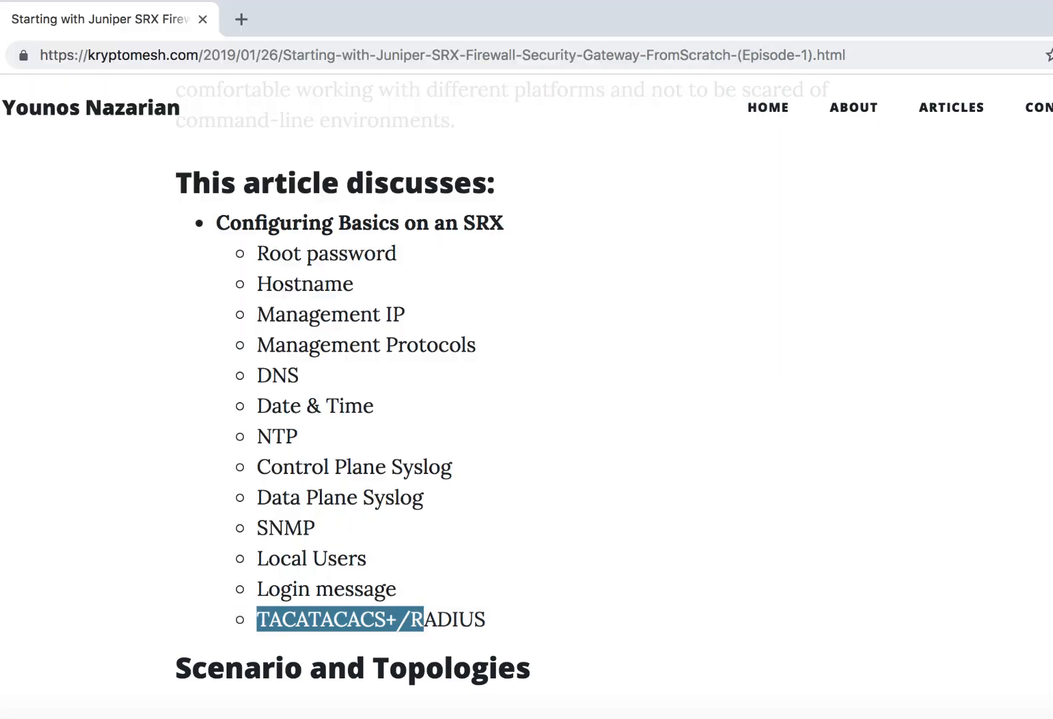
scroll(615, 472, down, 6)
scroll(615, 472, down, 10)
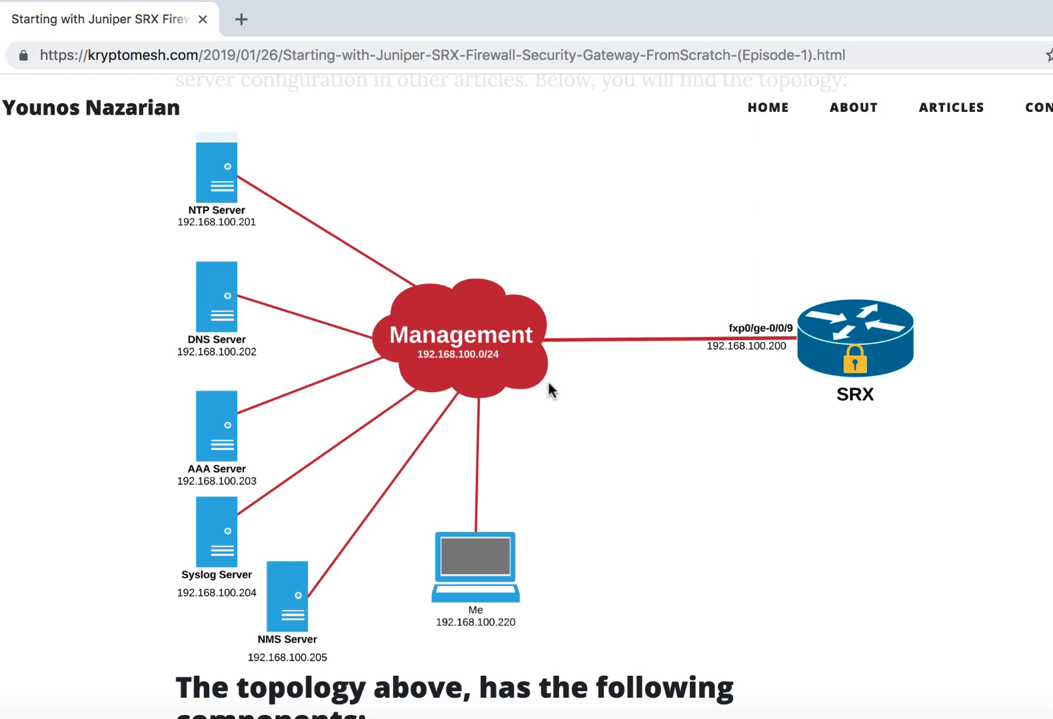
scroll(674, 369, up, 1)
scroll(674, 369, up, 15)
scroll(674, 369, down, 10)
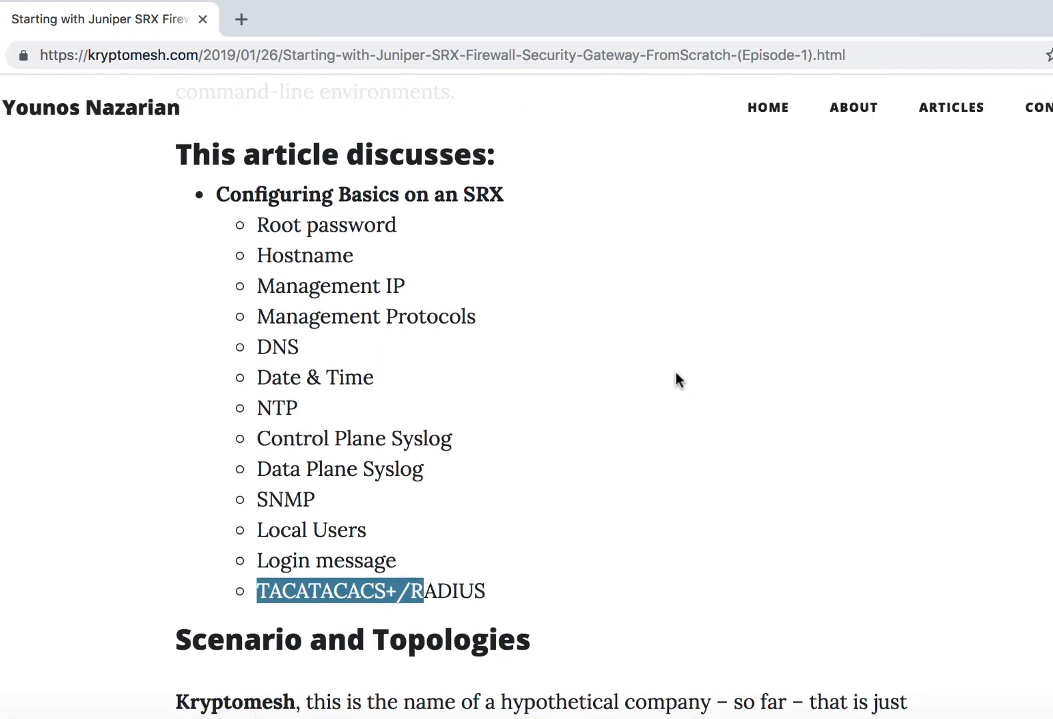
scroll(305, 282, up, 1)
drag(254, 257, 383, 268)
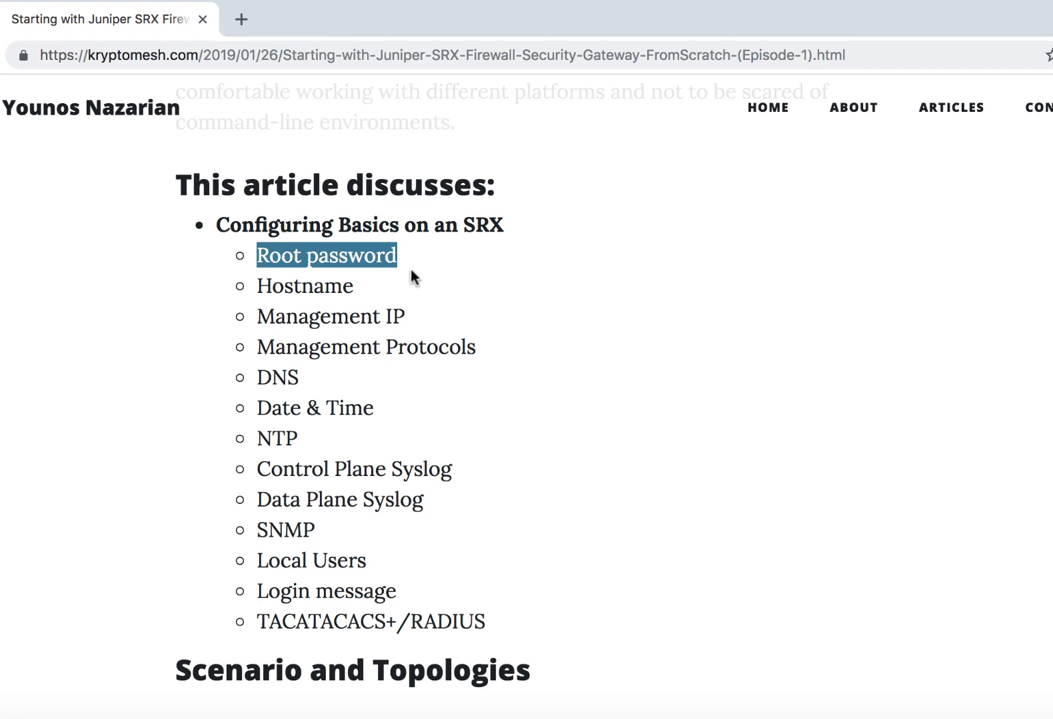
- Switch to the vSRX virtual machine console, log in as root, and start the Junos CLI with cli
click(823, 717)
click(510, 291)
key(Return)
text(root)
key(Return)
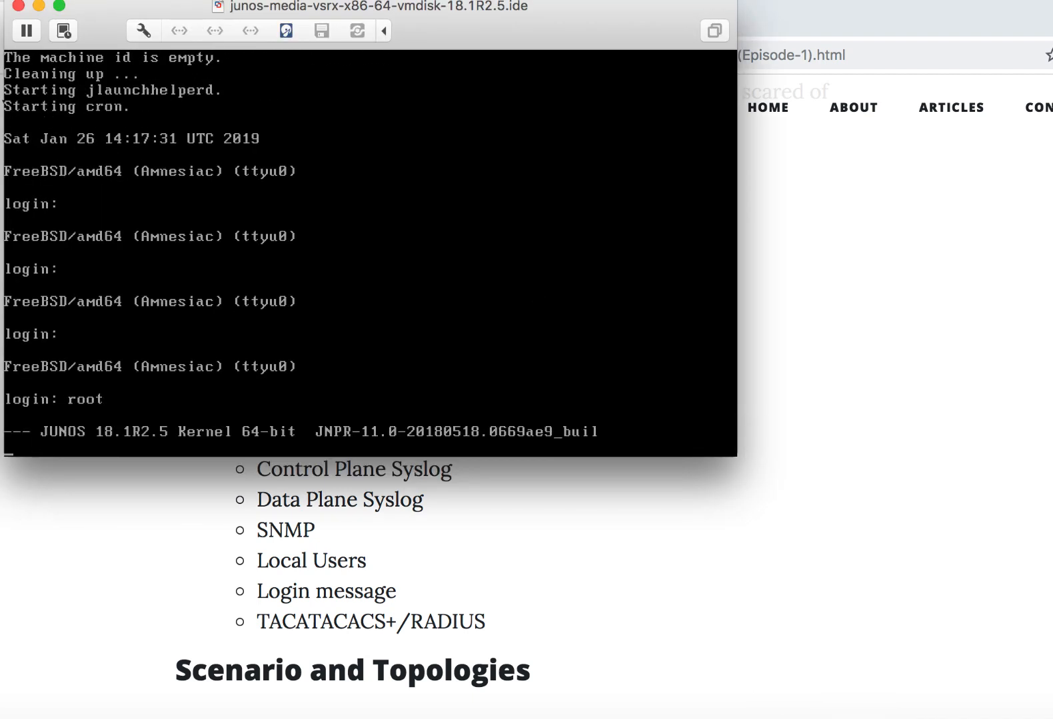
key(Return)
text(cli)
key(Return)
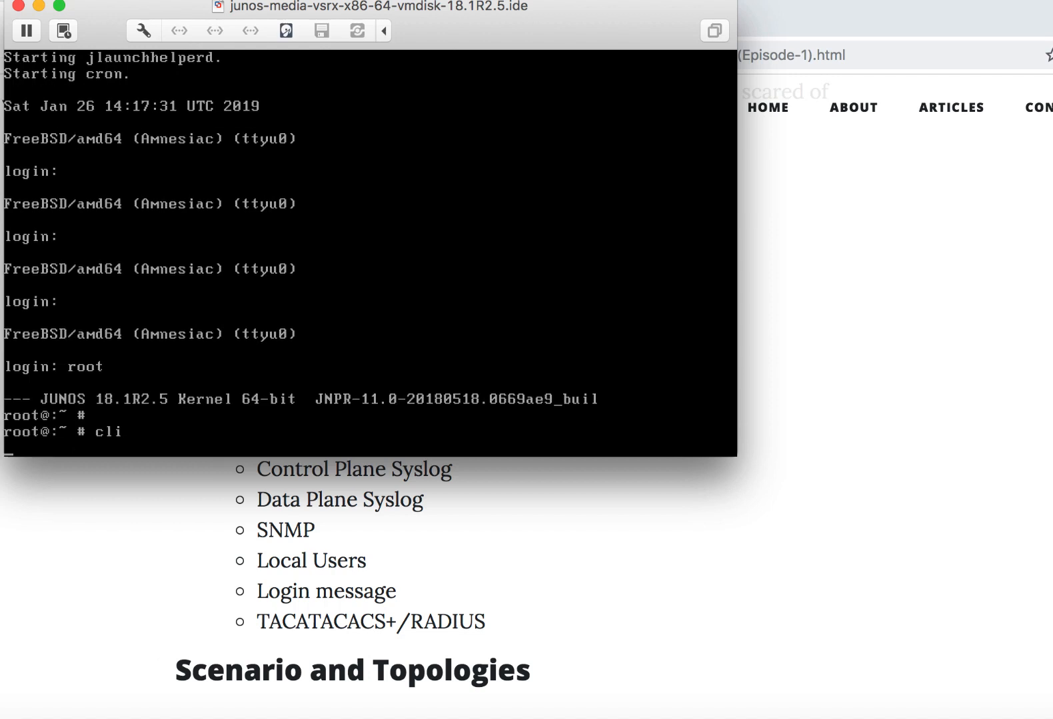
key(Return)
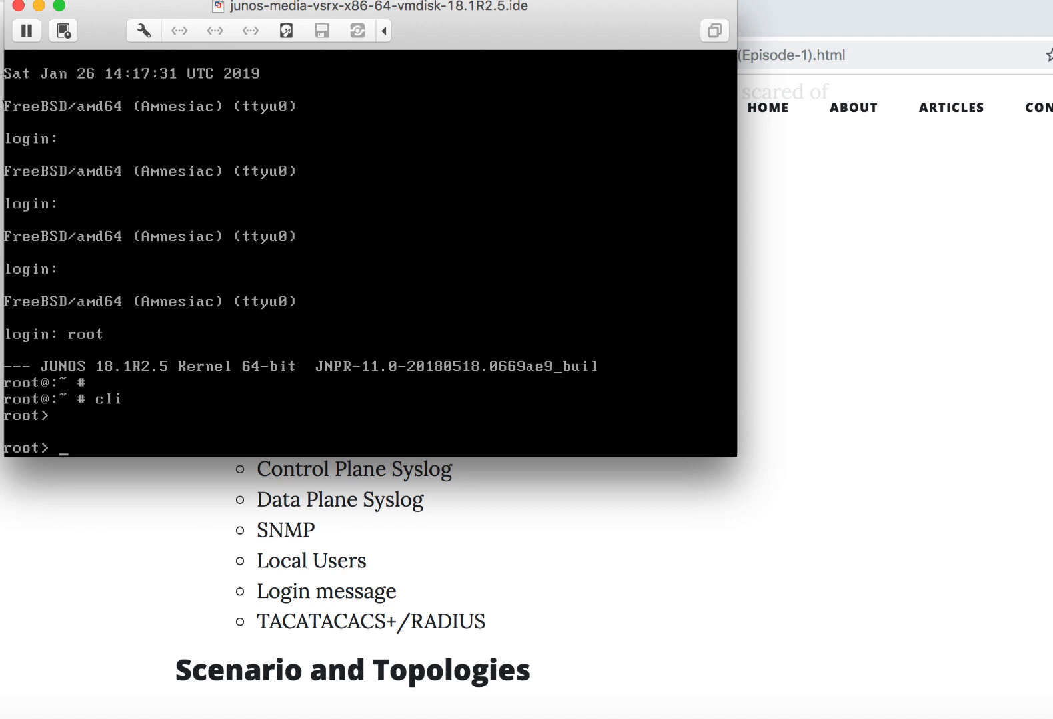
key(Return)
- Enter configuration mode with configure and delete the entire existing configuration, answering yes
text(configure)
key(Return)
text(delete)
key(Return)
text(yes)
key(Return)
key(Return)
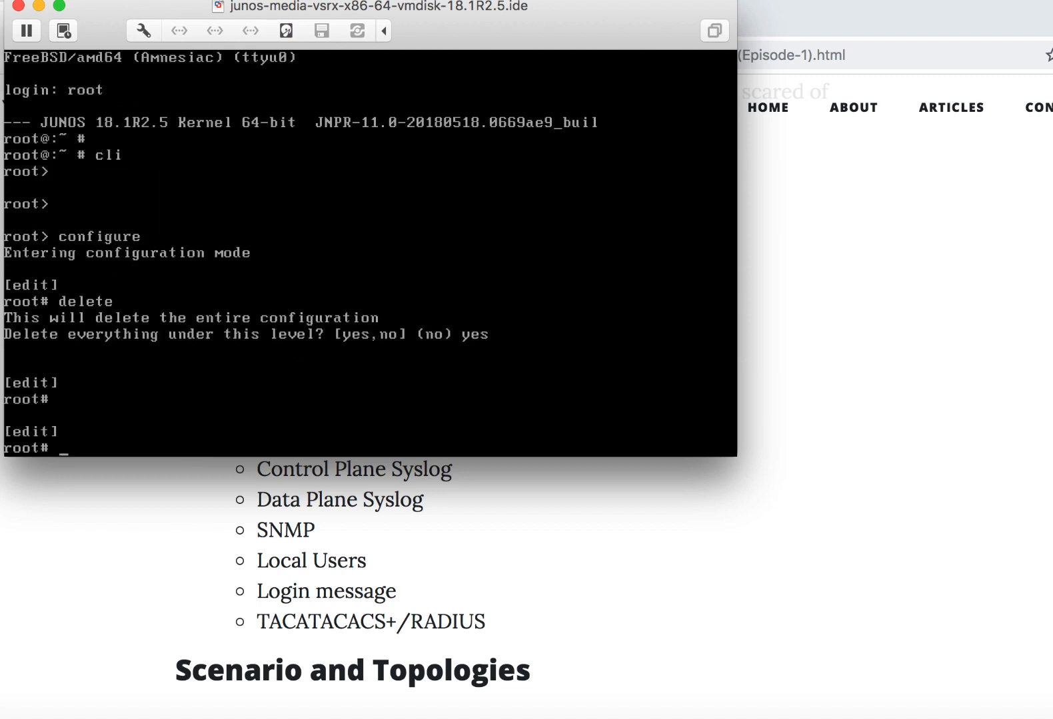
key(Return)
key(Return)
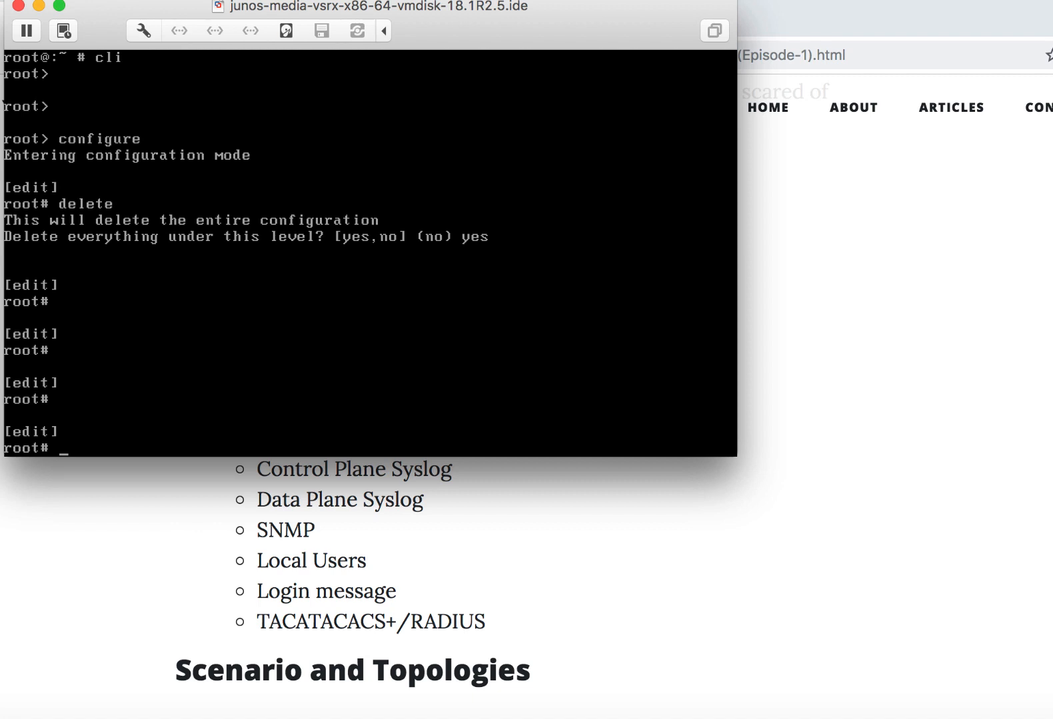
- Run set system root-authentication plain-text-password and enter the new root password twice
text(set system root-authentication plain-text-password)
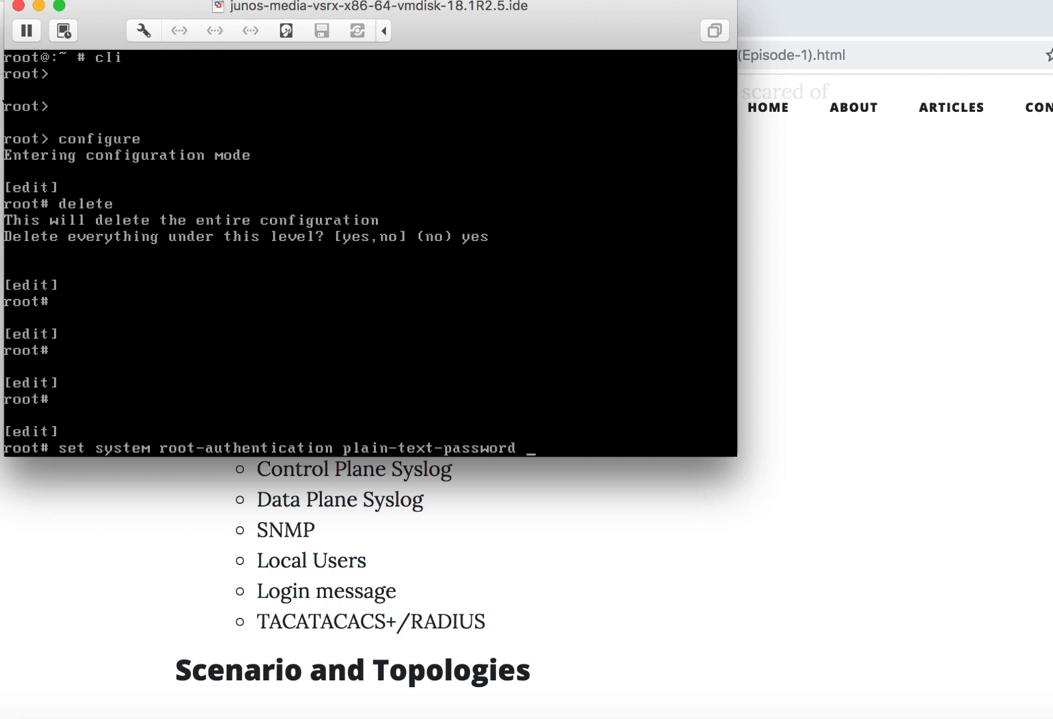
key(Return)
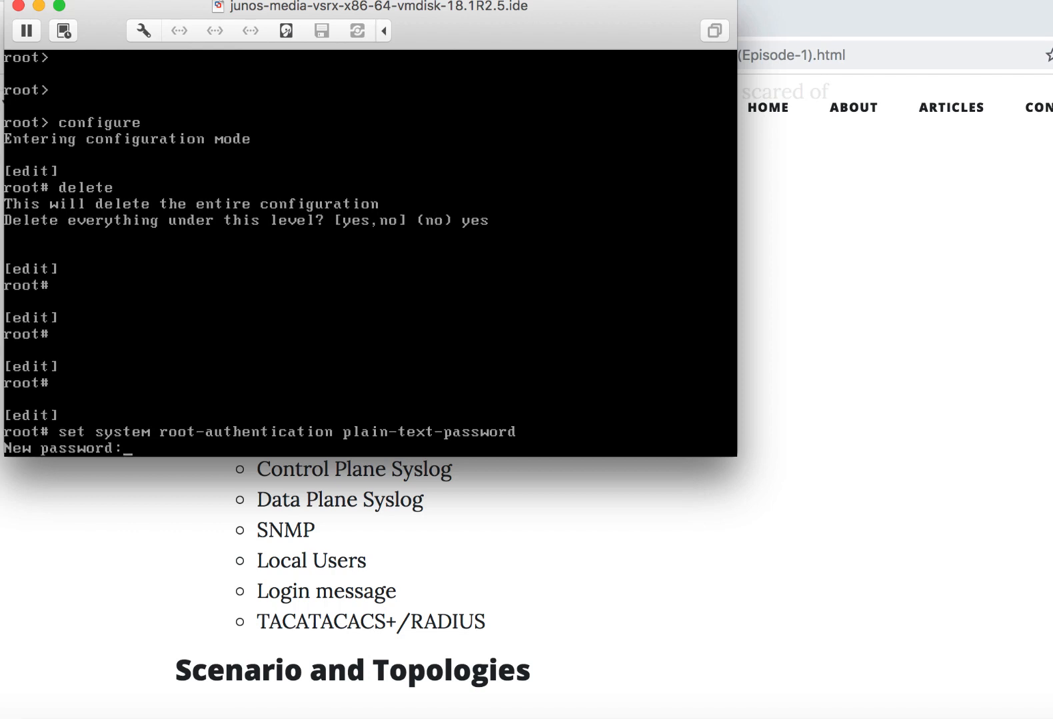
text(********)
key(Return)
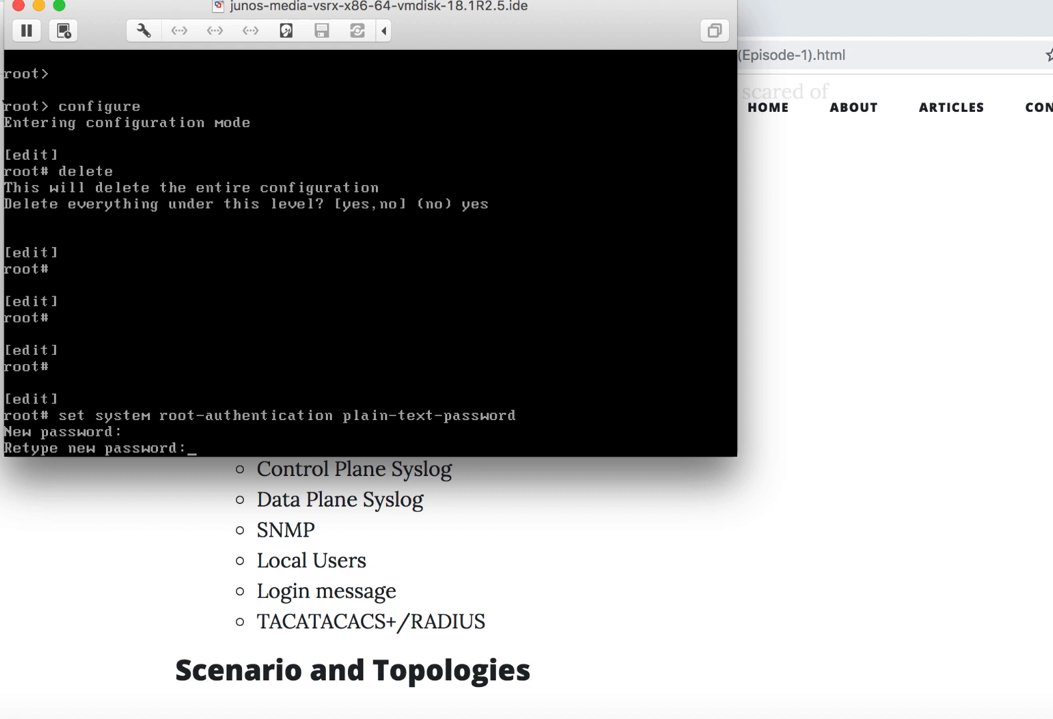
text(********)
key(Return)
key(Return)
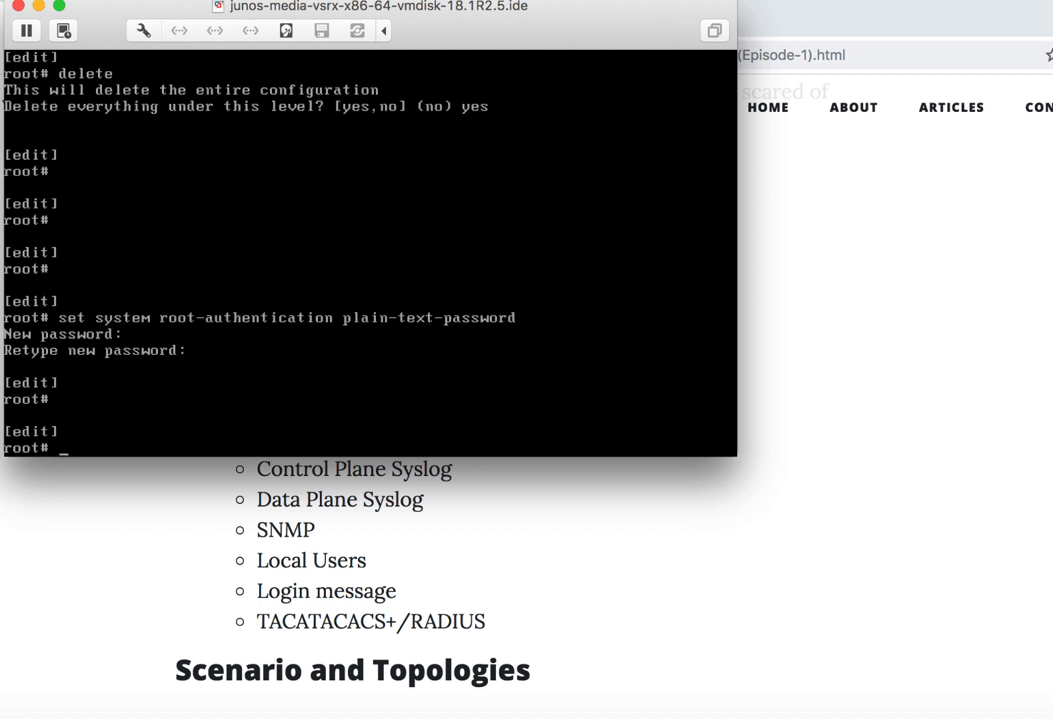
- Highlight the Hostname topic in the browser article, then set the system host-name to SRX in the virtual machine console
key(super+Tab)
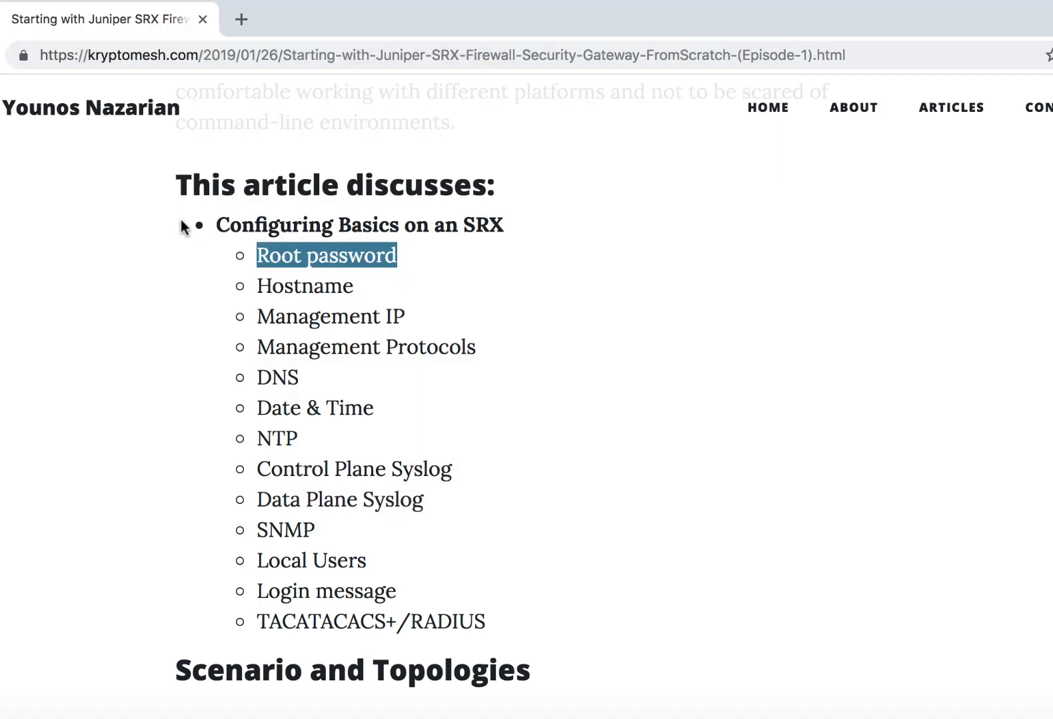
drag(255, 285, 383, 289)
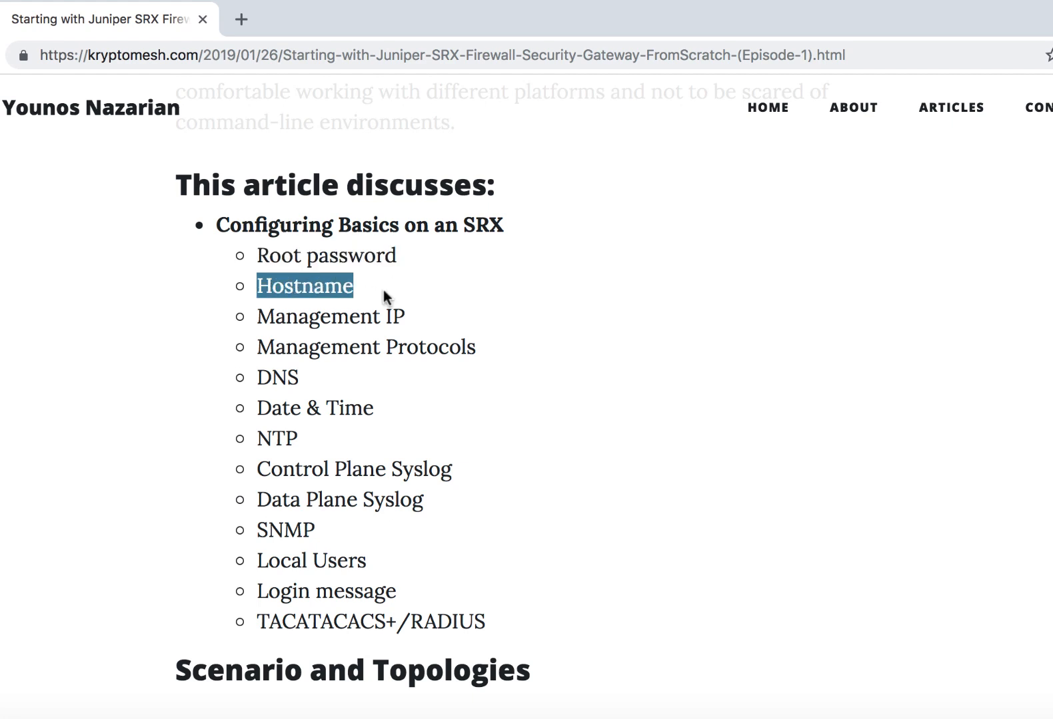
scroll(383, 289, down, 3)
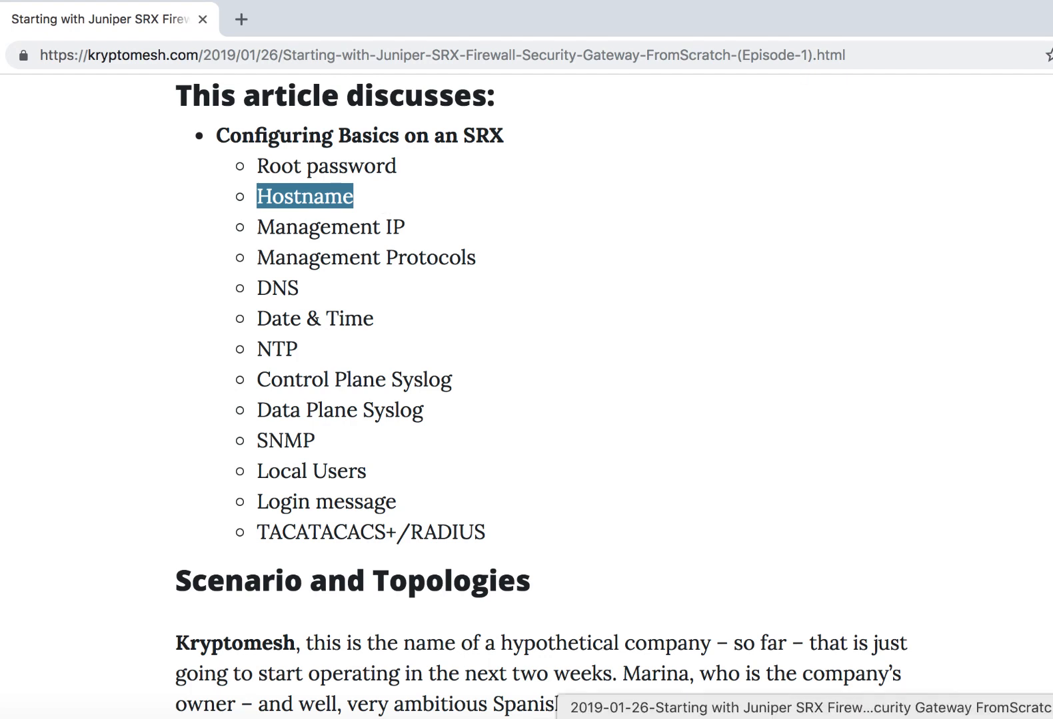
click(821, 718)
text(se)
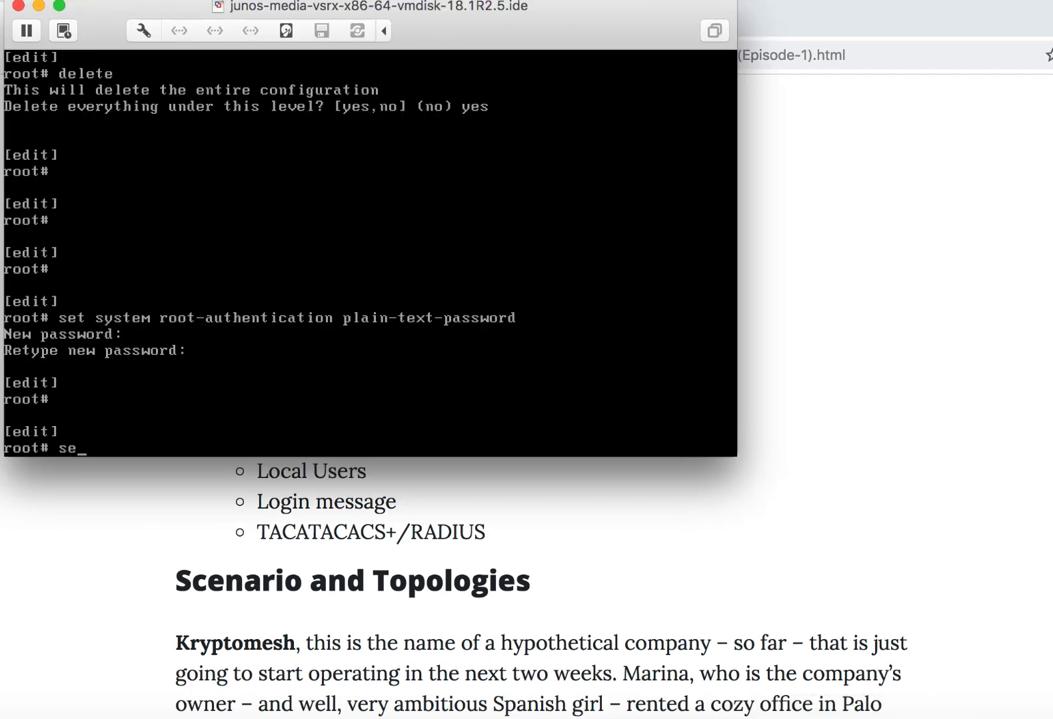
text(t system host-name SRX)
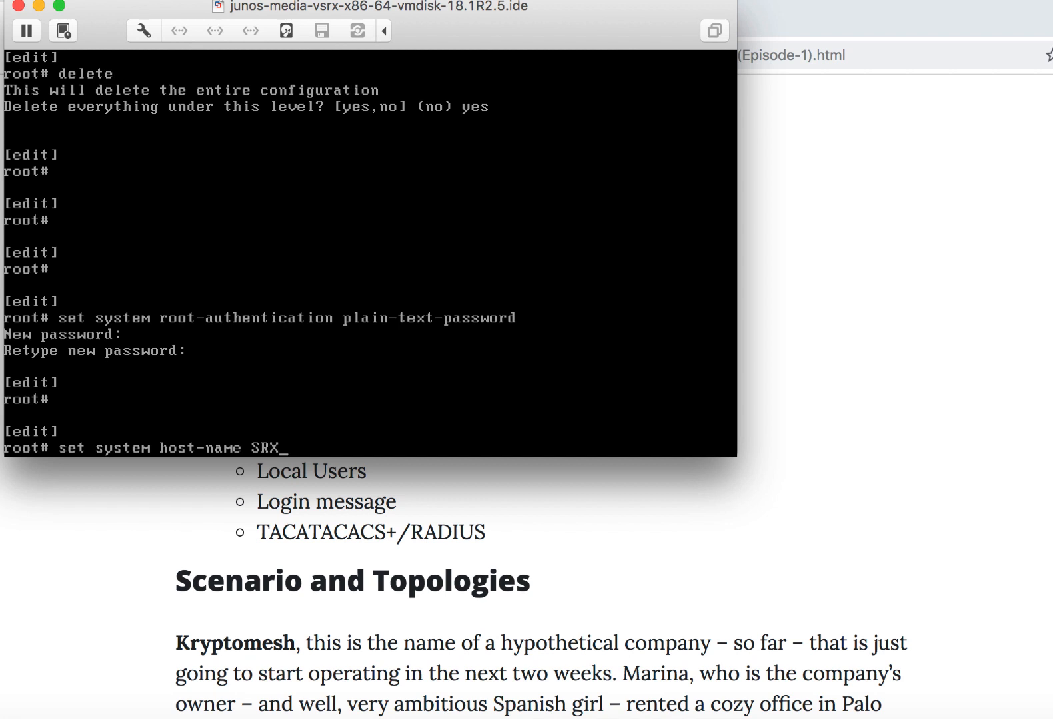
key(Return)
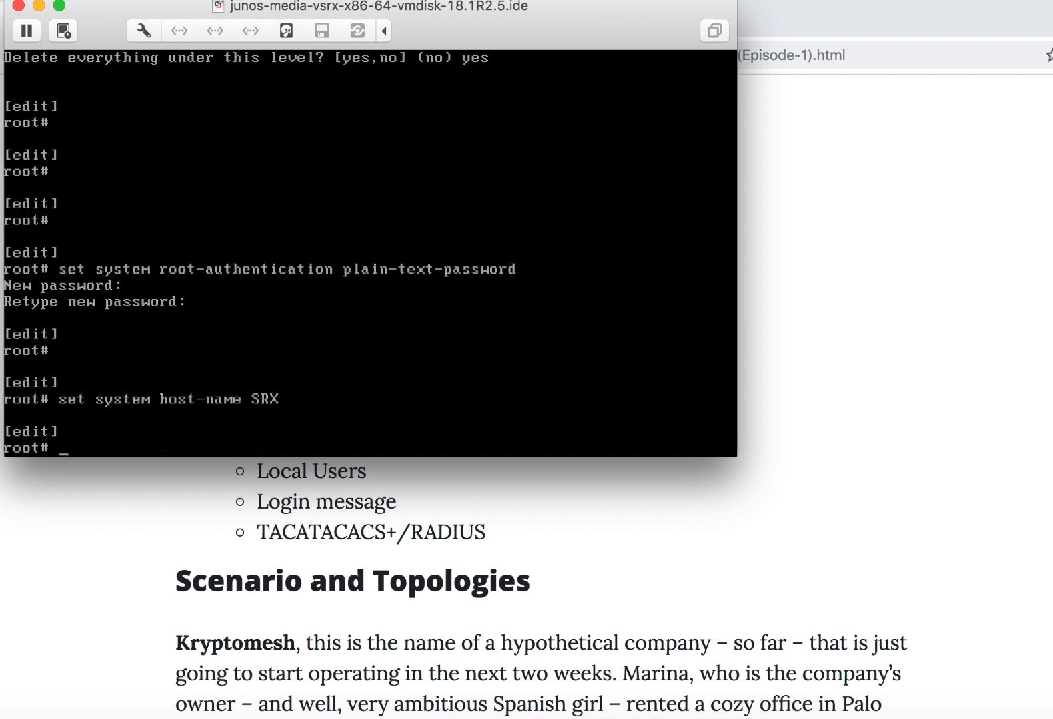
- Highlight the article's Management IP topic, then assign inet address 192.168.100.200/24 to interface fxp0.0 in the virtual machine console
key(super+Tab)
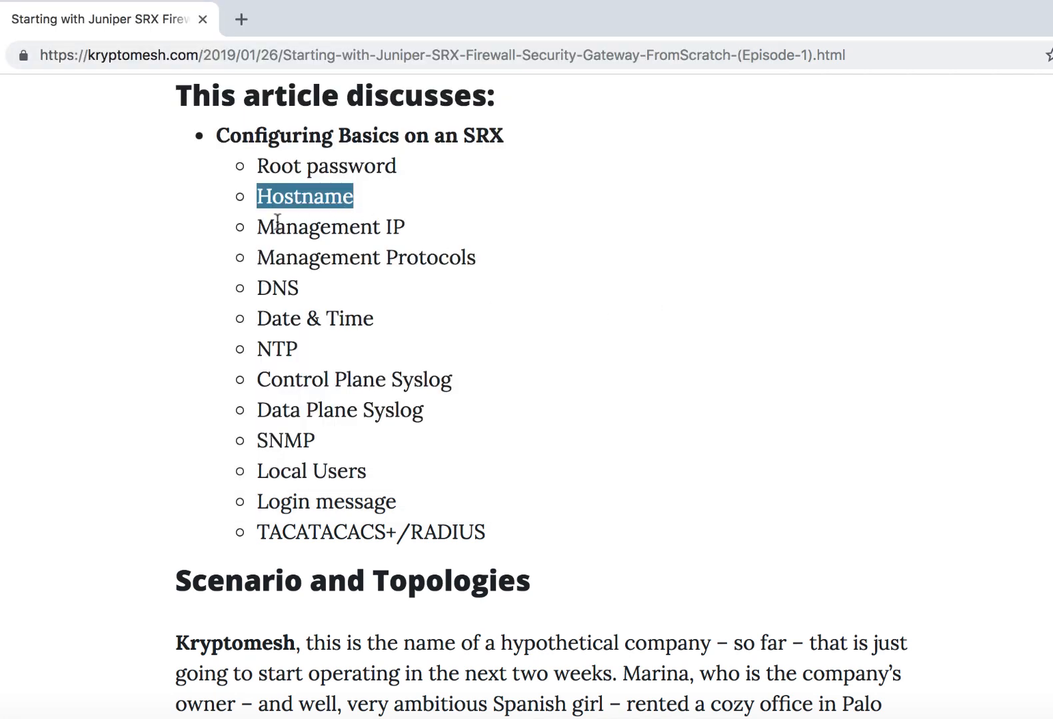
drag(257, 228, 436, 235)
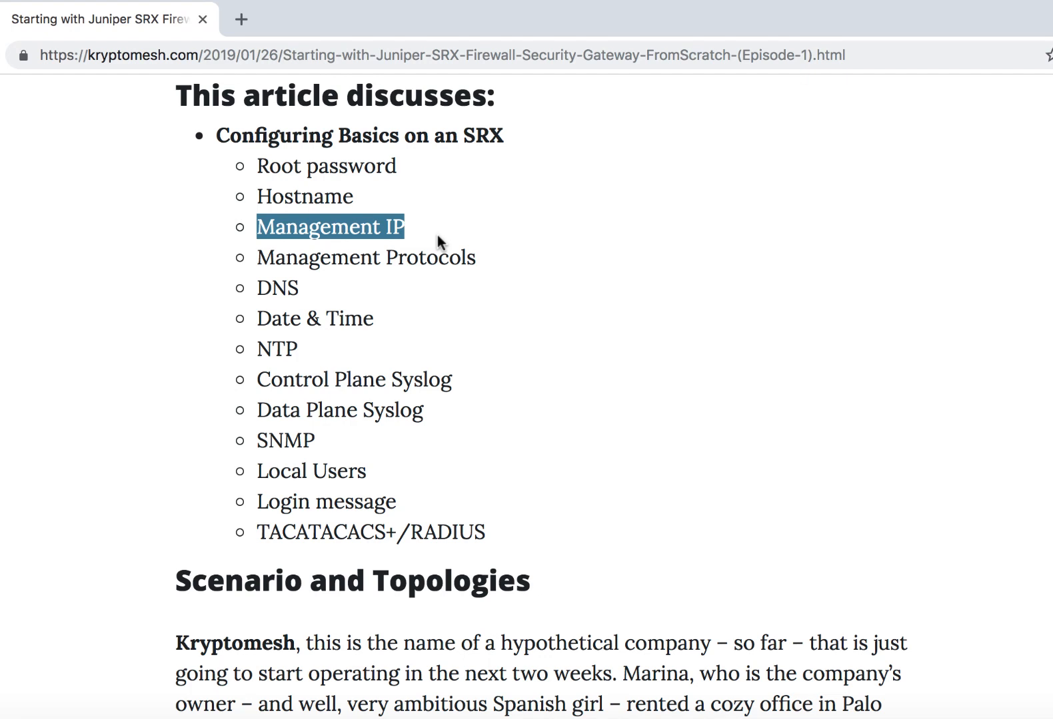
key(super+Tab)
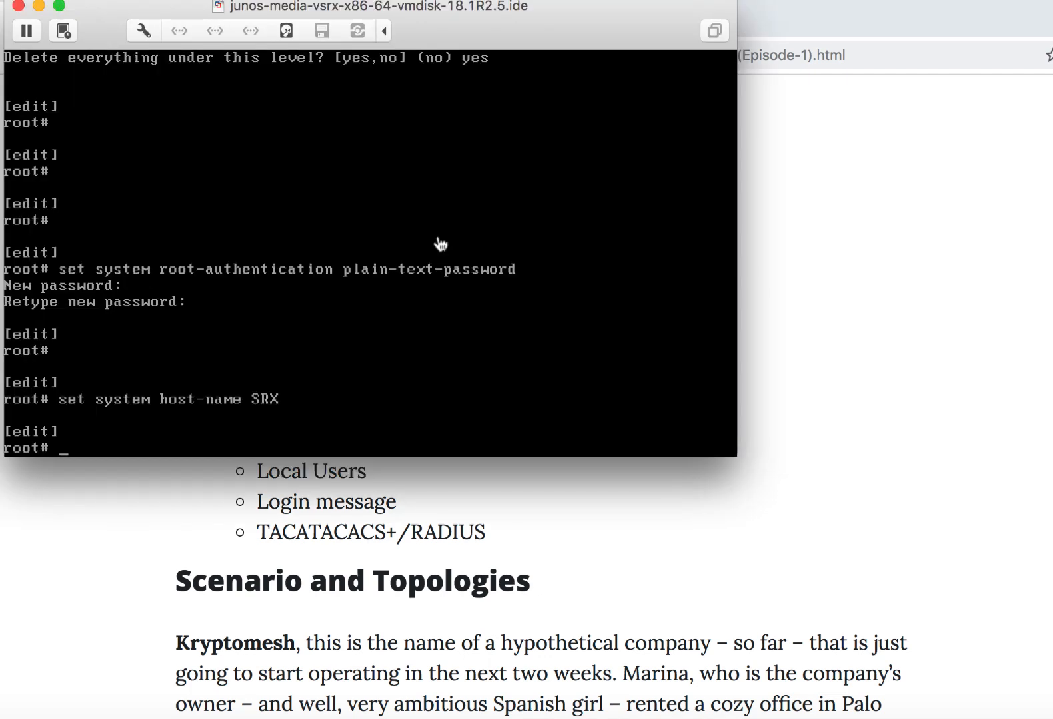
text(set interfaces )
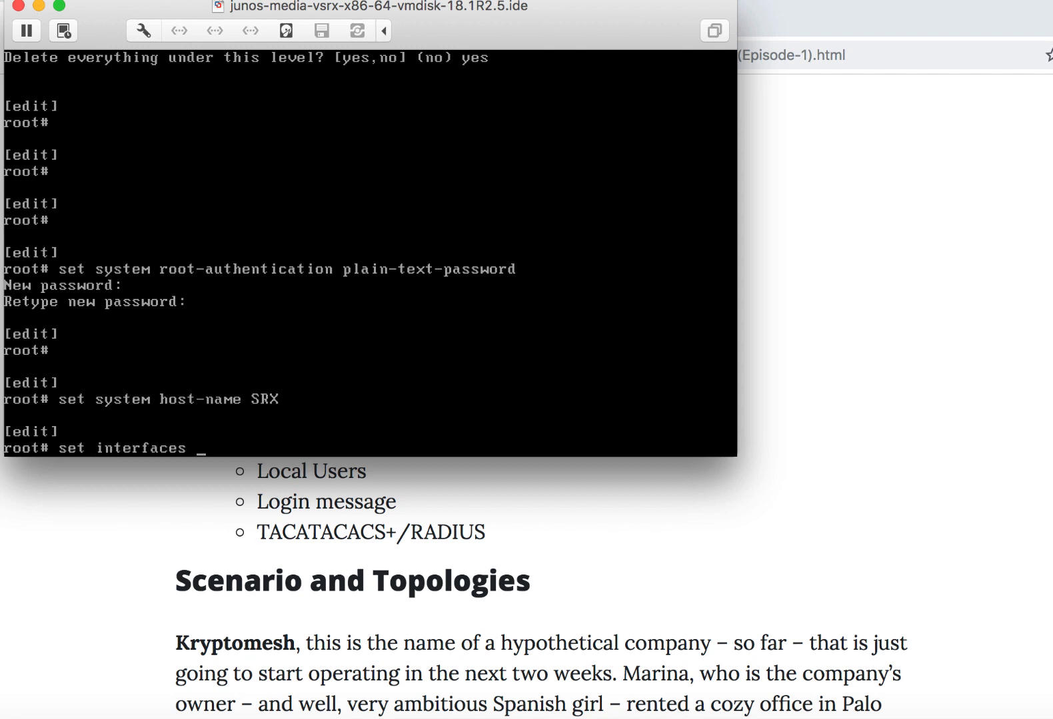
text(fxp0.0 family inet ad)
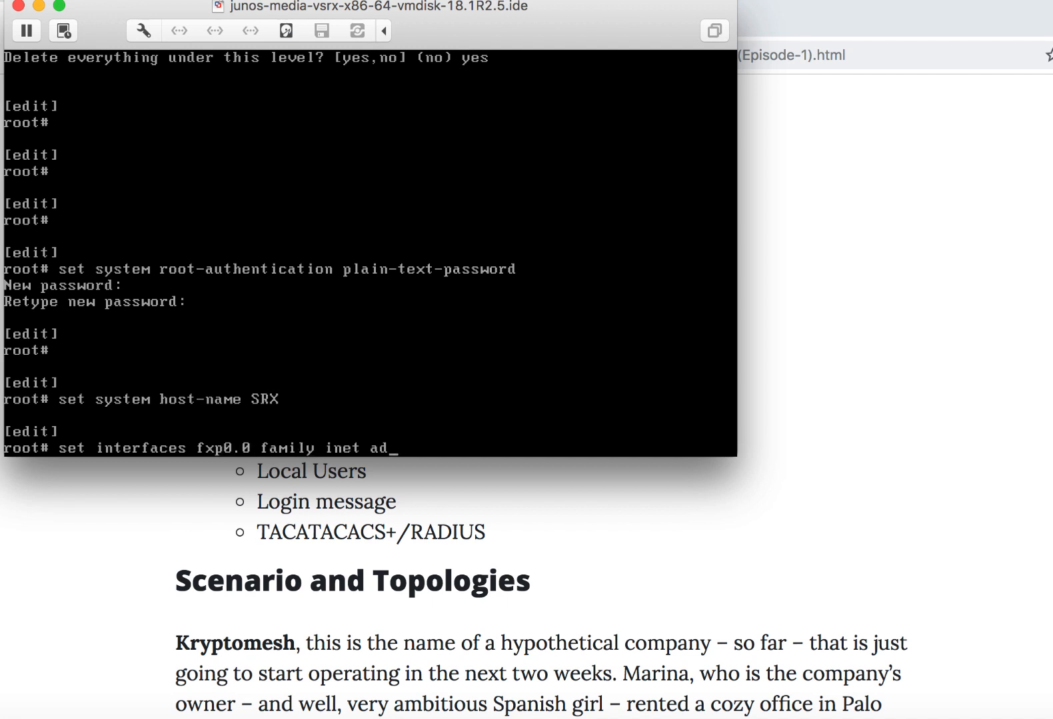
text(dress 192.168)
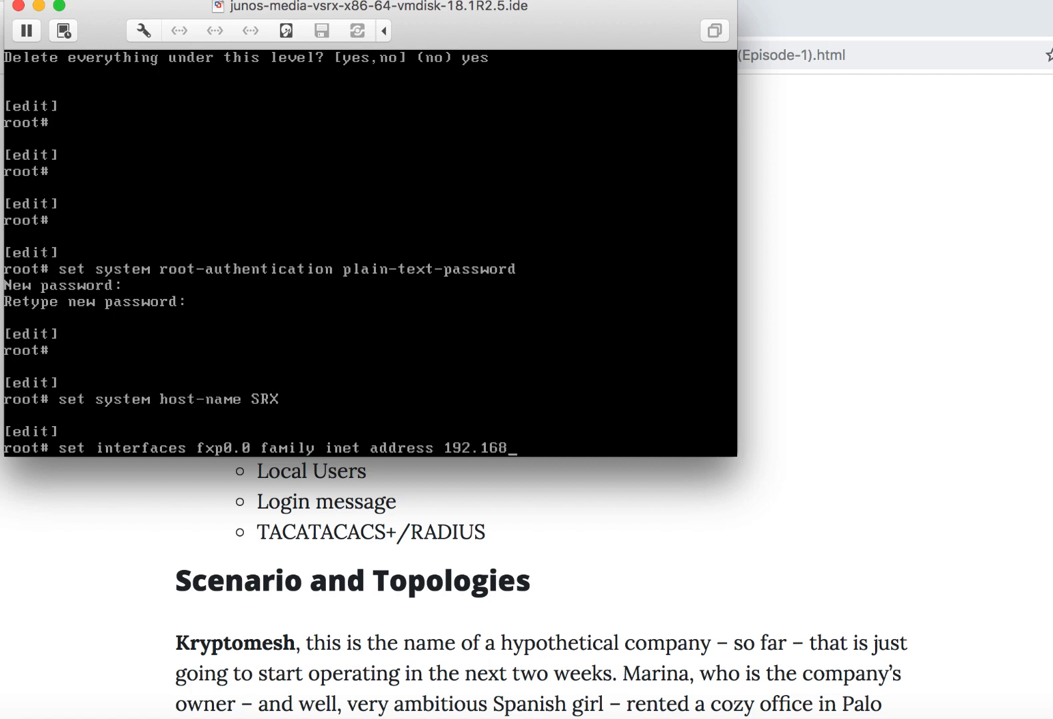
text(.100.200/24)
key(Return)
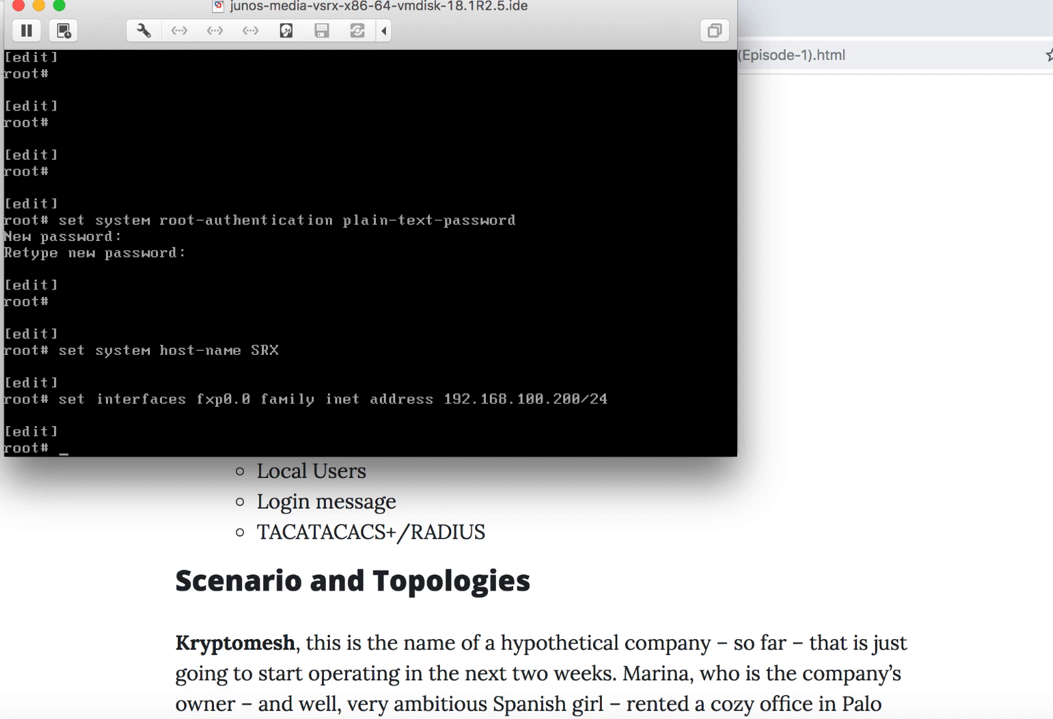
- Highlight the article's Management Protocols topic in the browser, then enable the system ssh service in the virtual machine console
key(super+Tab)
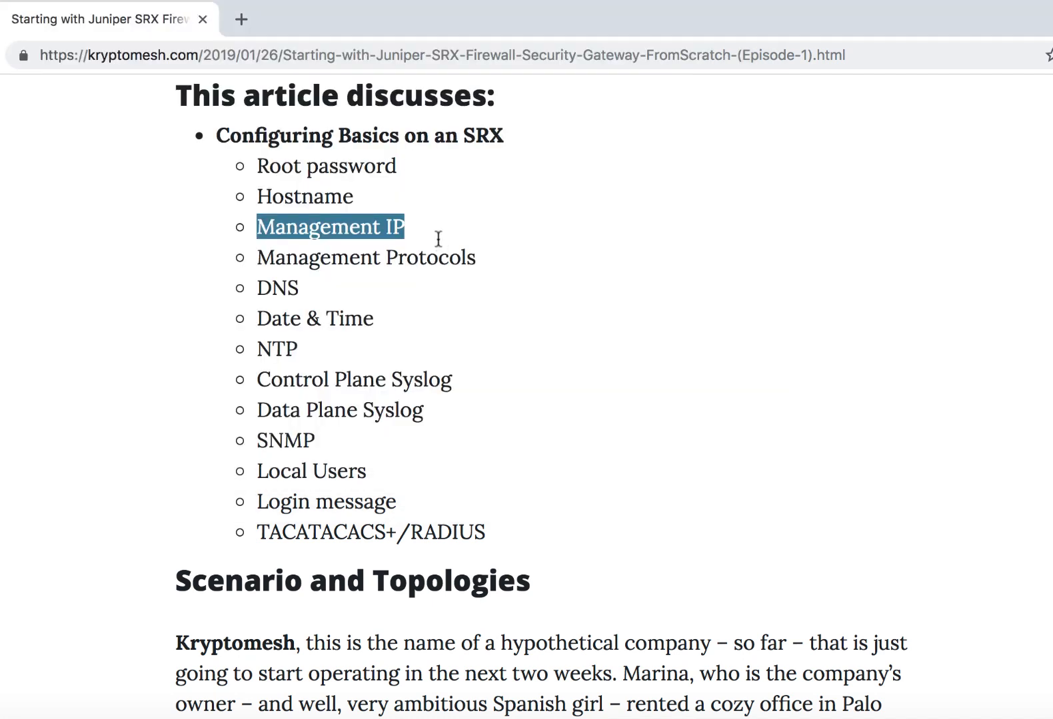
drag(257, 257, 496, 263)
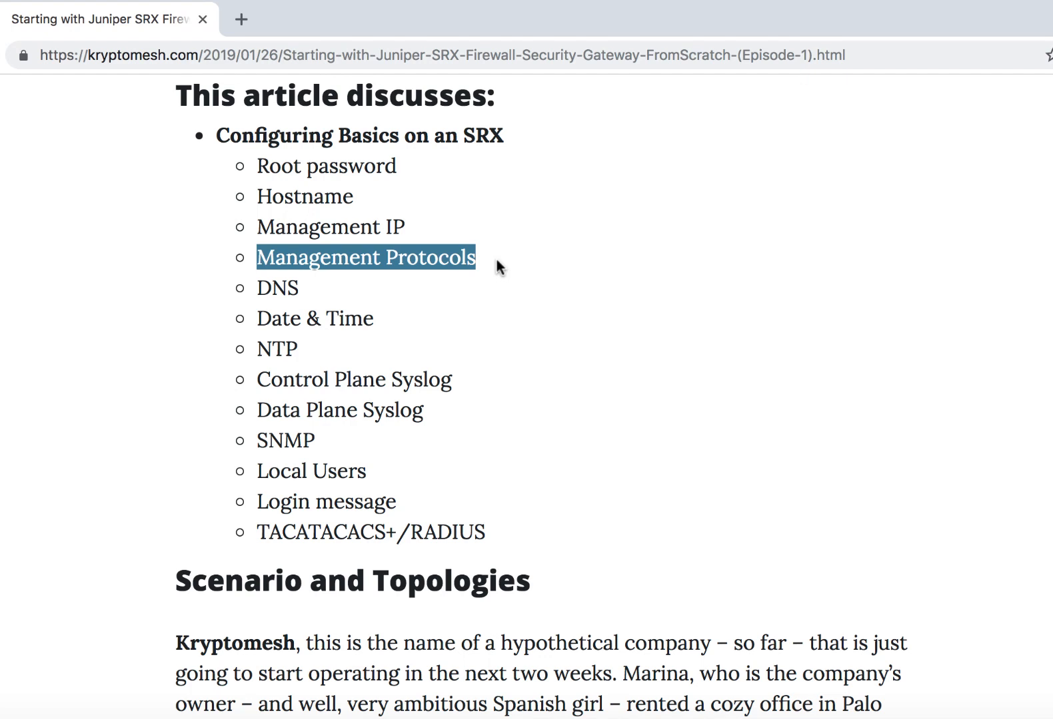
key(super+Tab)
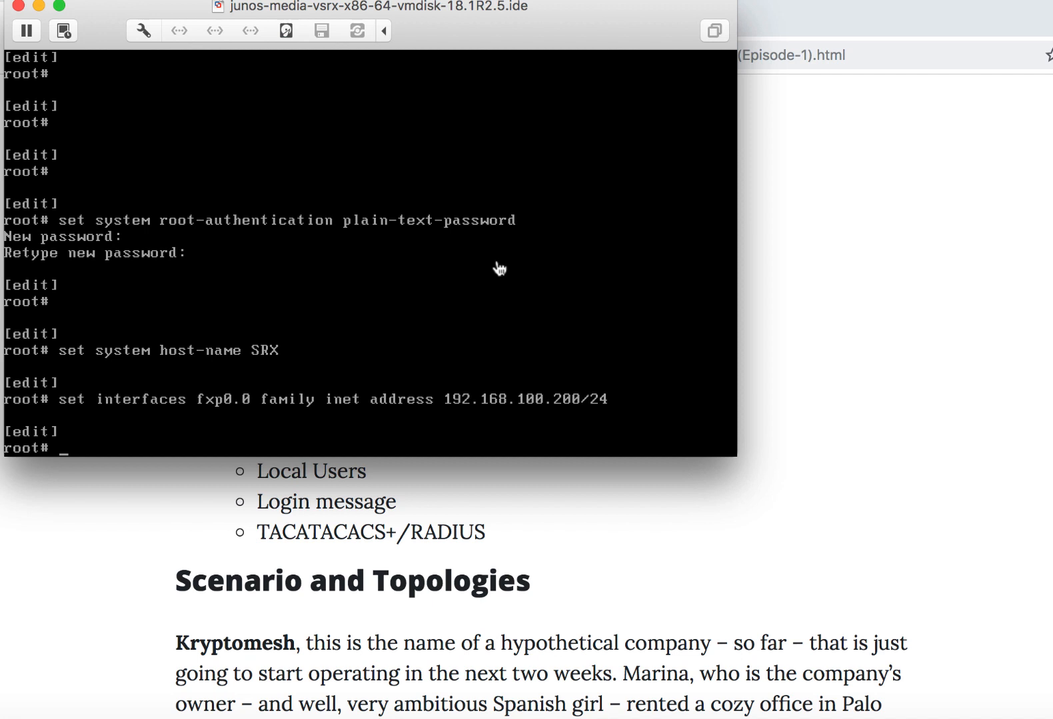
text(set system services ssh)
key(Return)
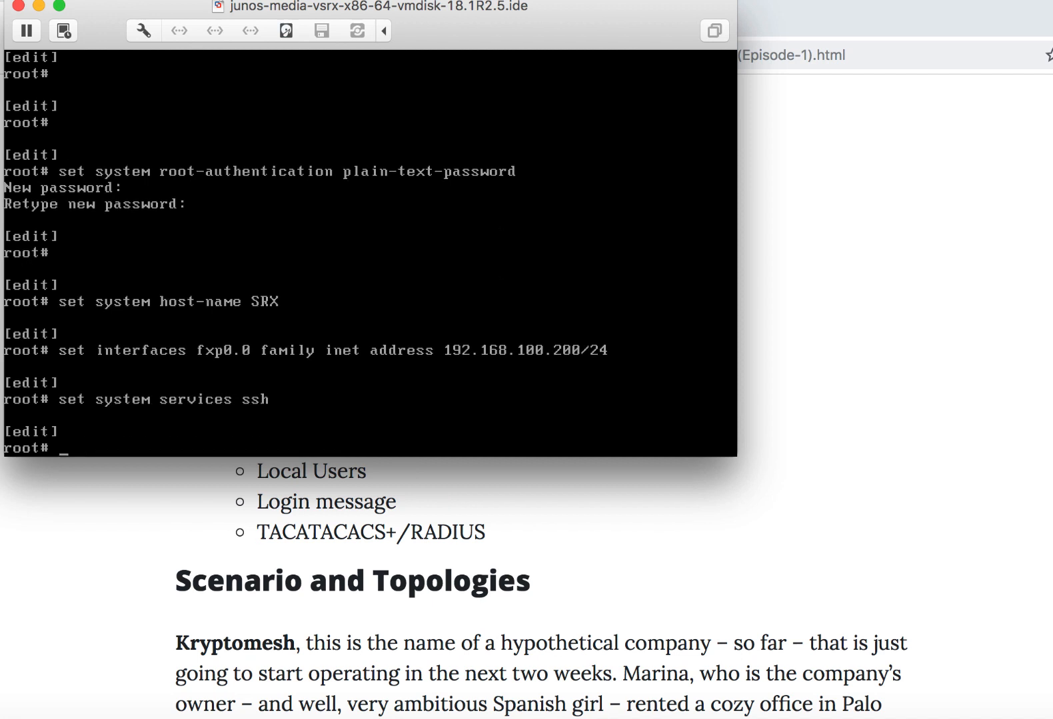
- Enable the system web-management service over https using the system-generated-certificate option
text(set system services )
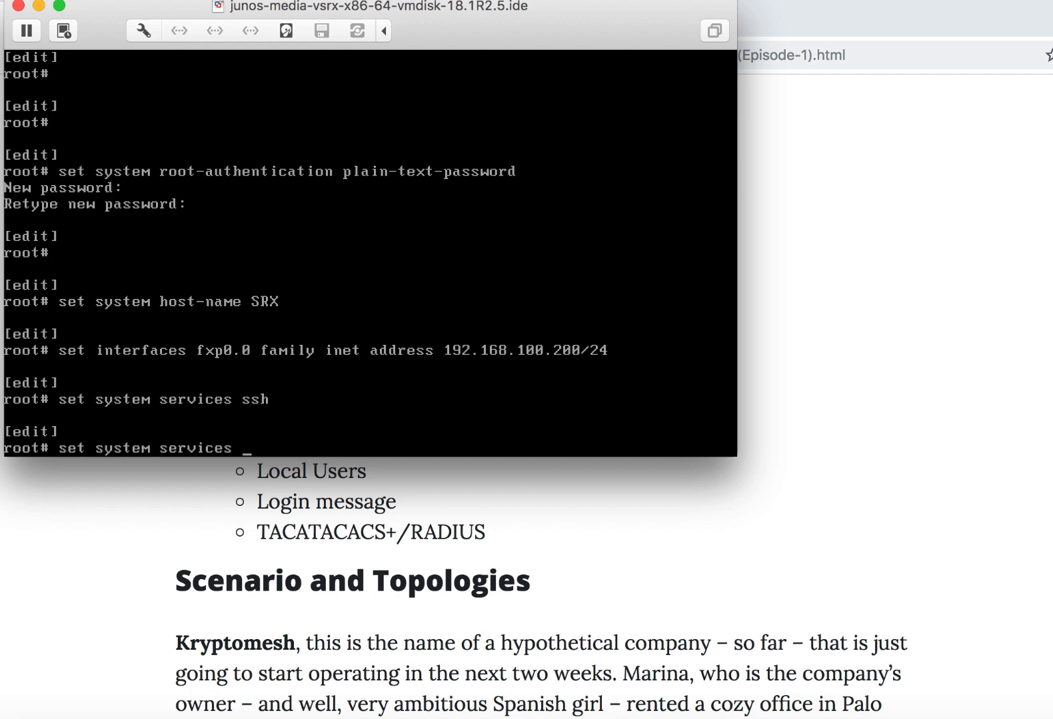
text(web-management)
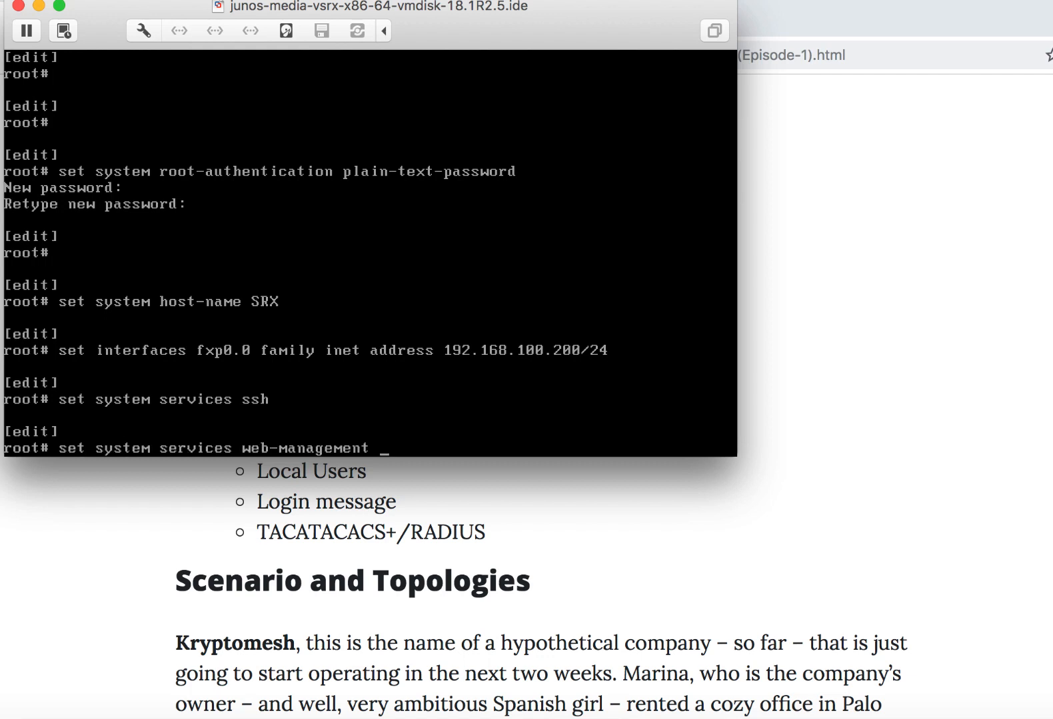
key(XF86AudioMute)
key(XF86AudioRaiseVolume)
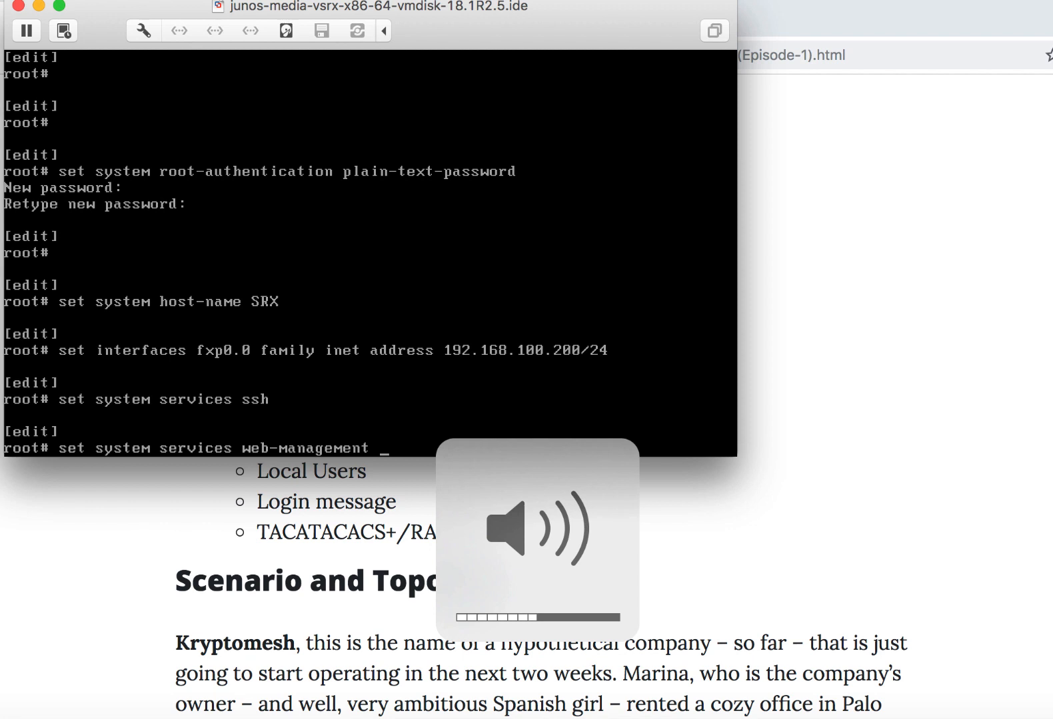
key(XF86AudioLowerVolume)
key(XF86AudioLowerVolume)
key(XF86AudioLowerVolume)
key(XF86AudioLowerVolume)
key(XF86AudioLowerVolume)
key(XF86AudioLowerVolume)
key(XF86AudioLowerVolume)
key(XF86AudioLowerVolume)
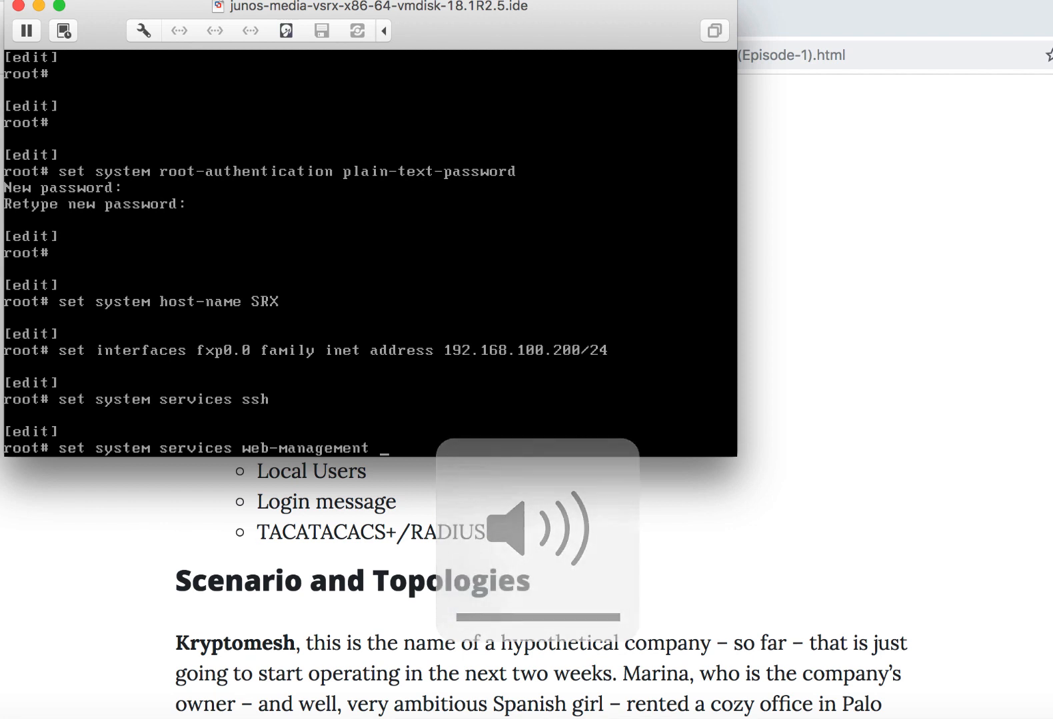
text(https system-generated-certificate)
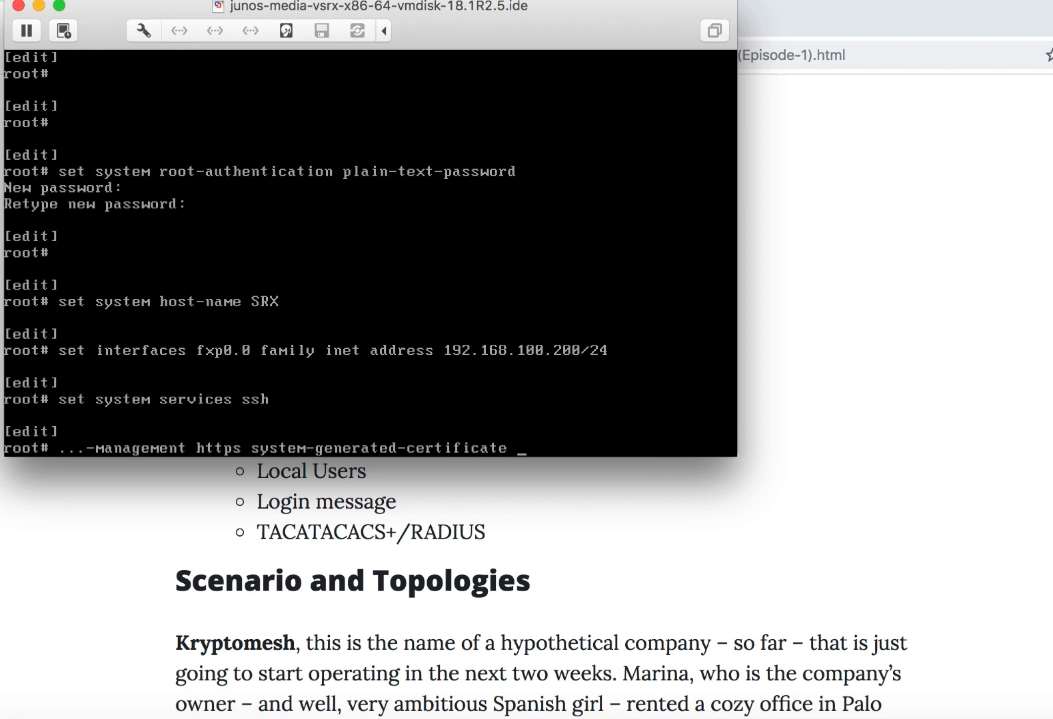
key(Return)
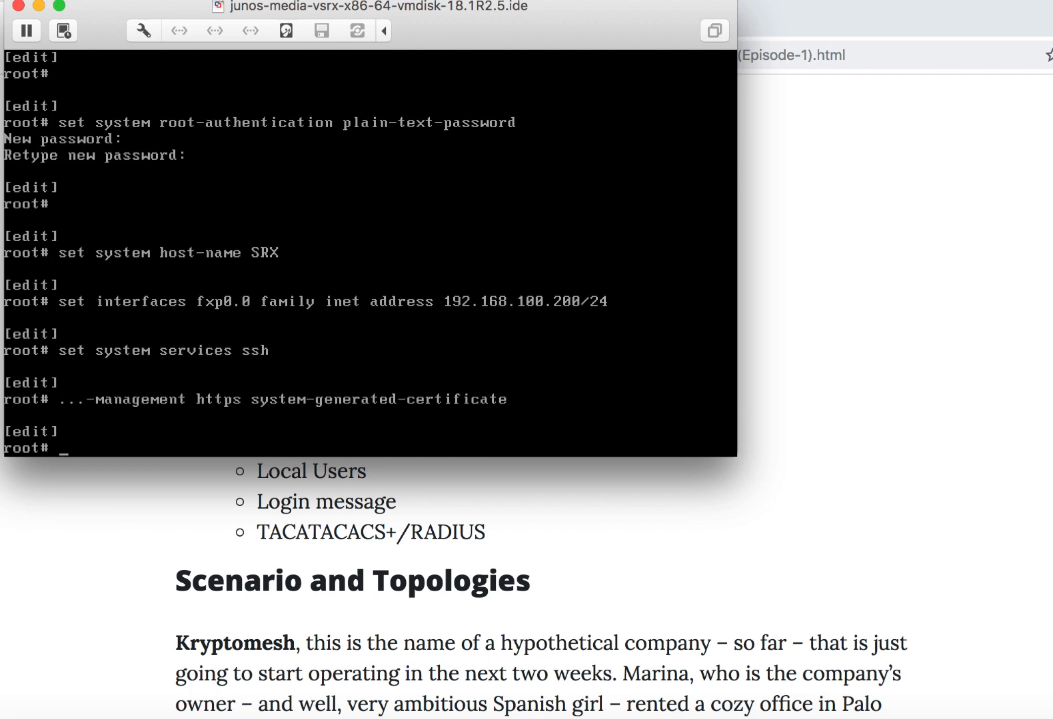
- Highlight the article's DNS topic in the browser, then set the system name-server to 192.168.100.202 in the virtual machine console
key(super+Tab)
drag(258, 287, 325, 285)
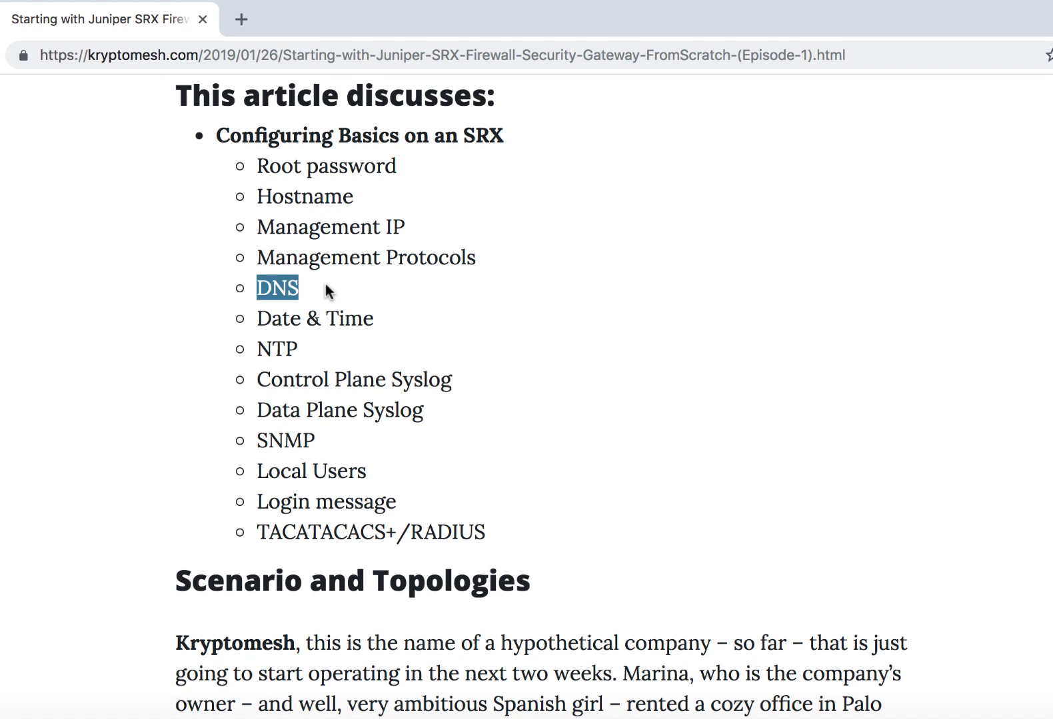
key(super+Tab)
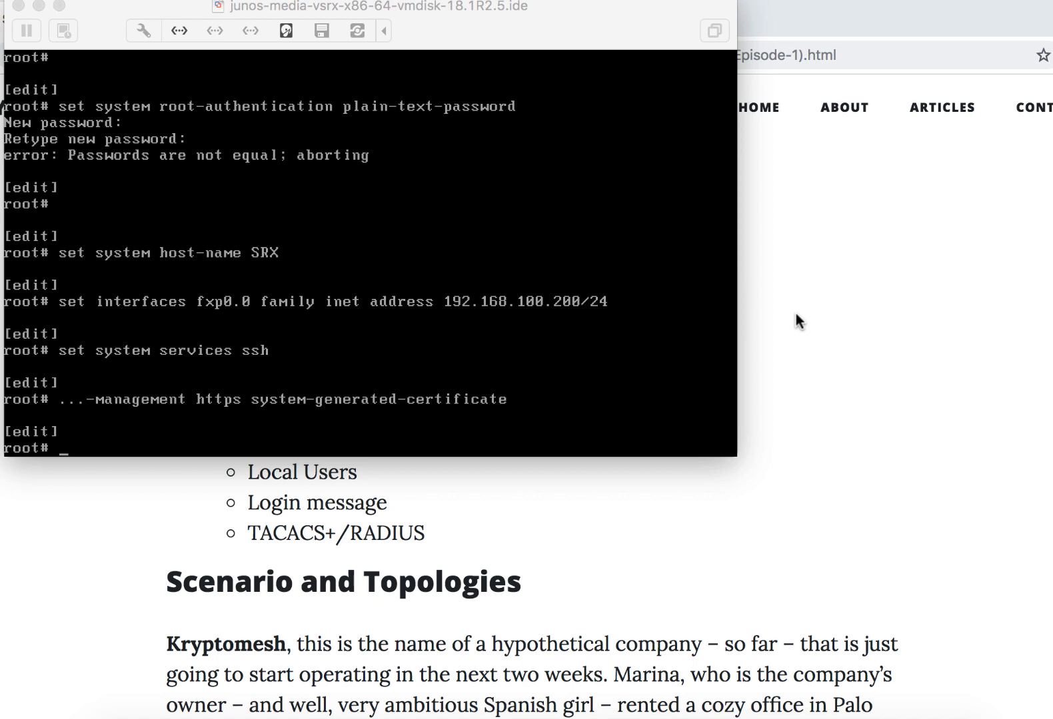
click(456, 301)
text(set system name-server )
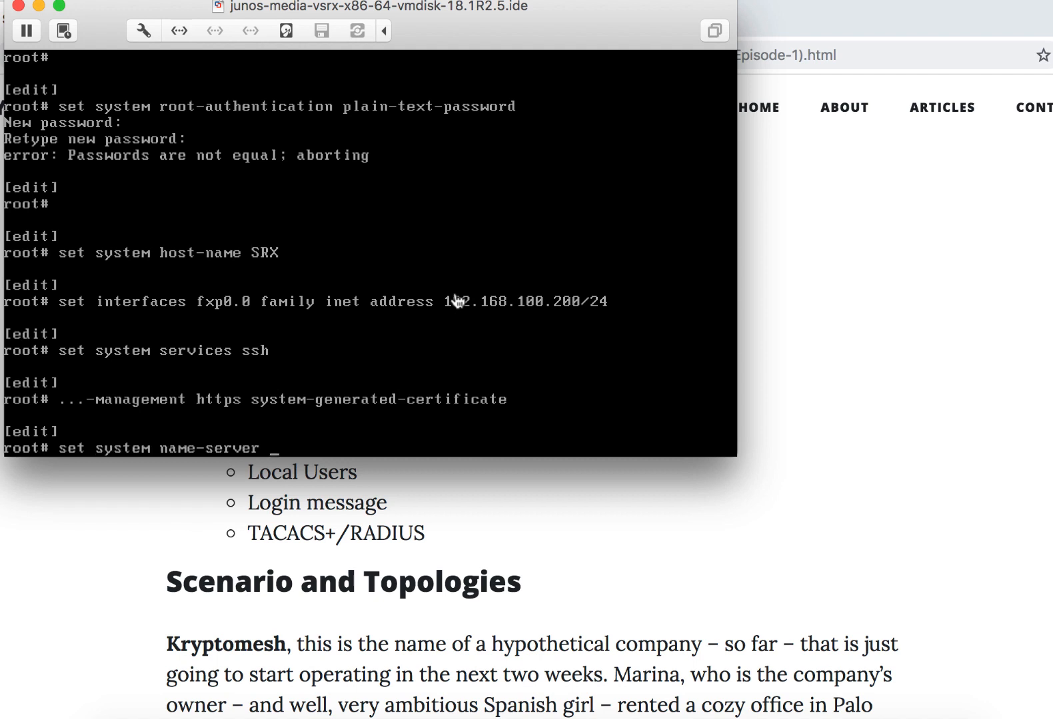
text(192.168.100.202)
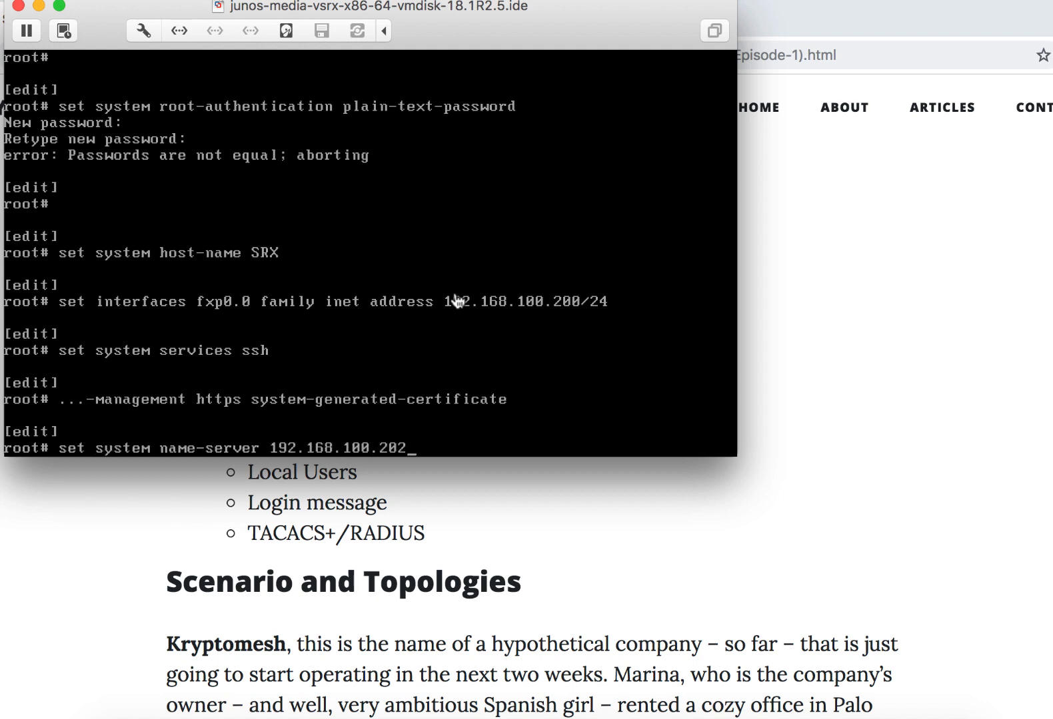
key(Return)
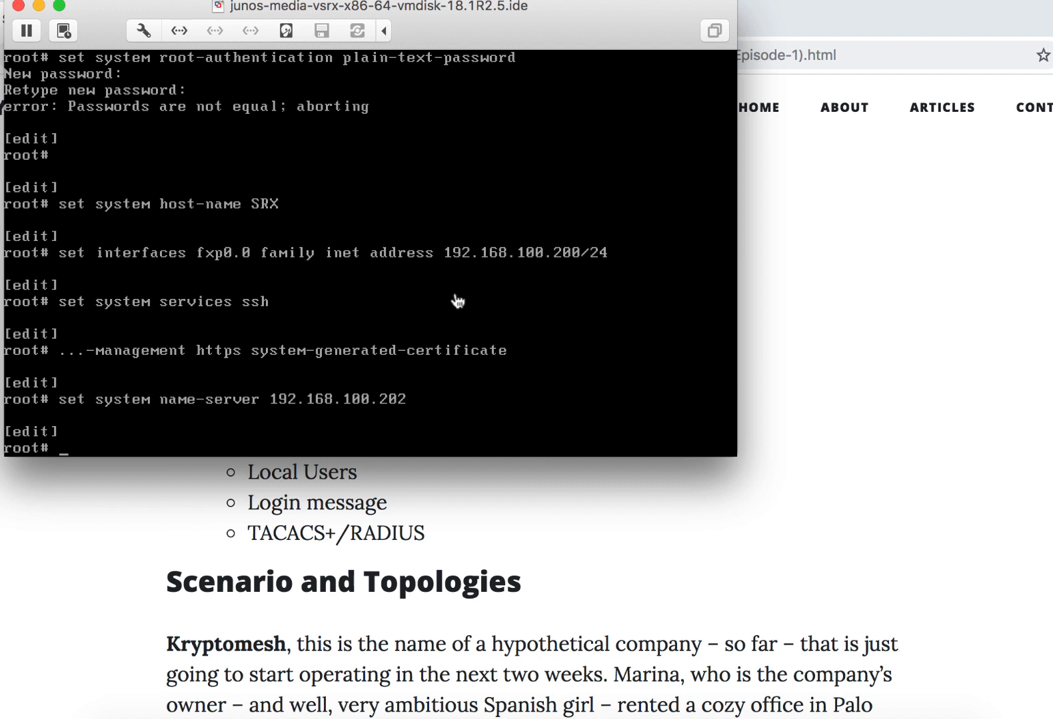
- Add 8.8.8.8 and 4.2.2.2 as further system name-servers
text(set system name-server 8.8.8.8)
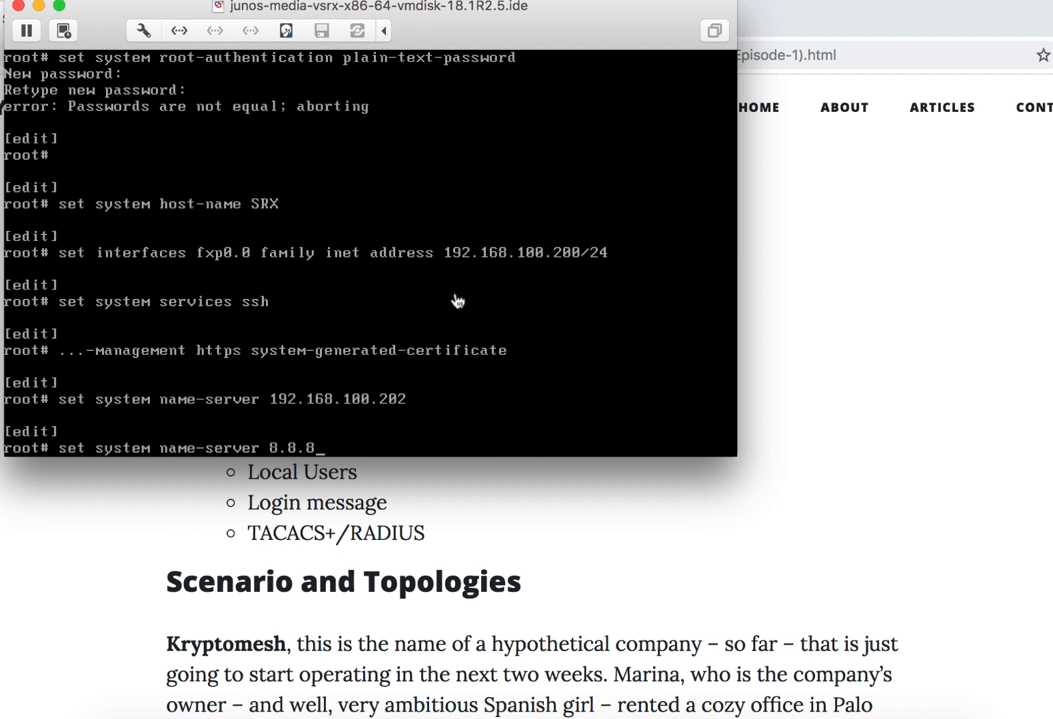
key(Return)
key(Up)
key(BackSpace)
key(BackSpace)
key(BackSpace)
key(BackSpace)
key(BackSpace)
key(BackSpace)
key(BackSpace)
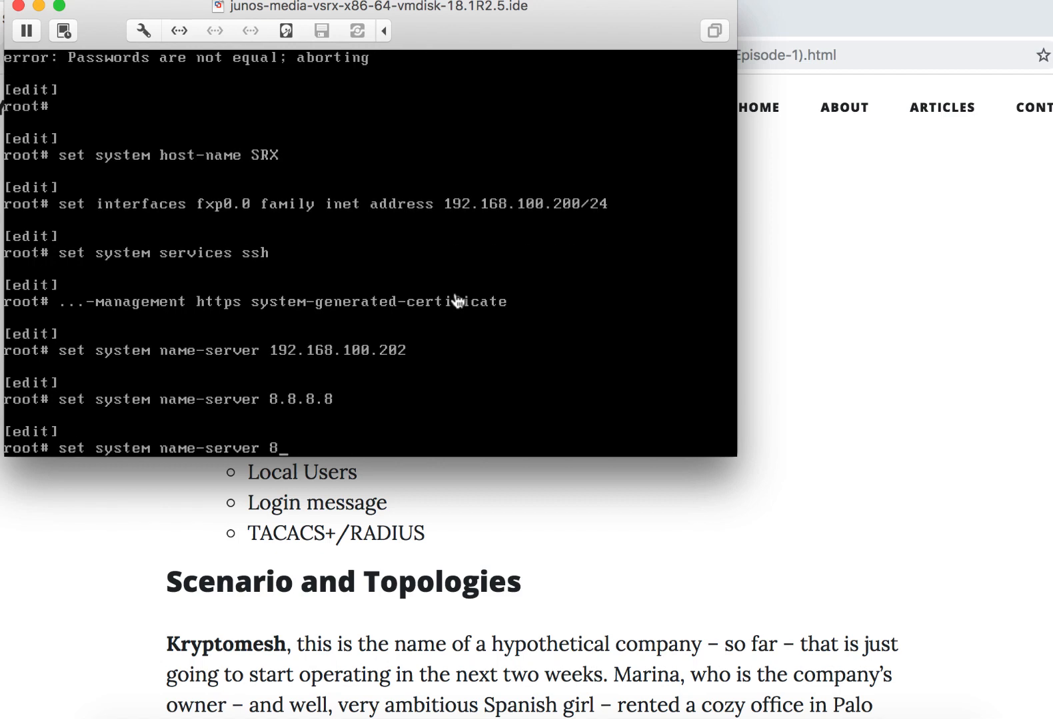
text(4.2.2.2)
key(Return)
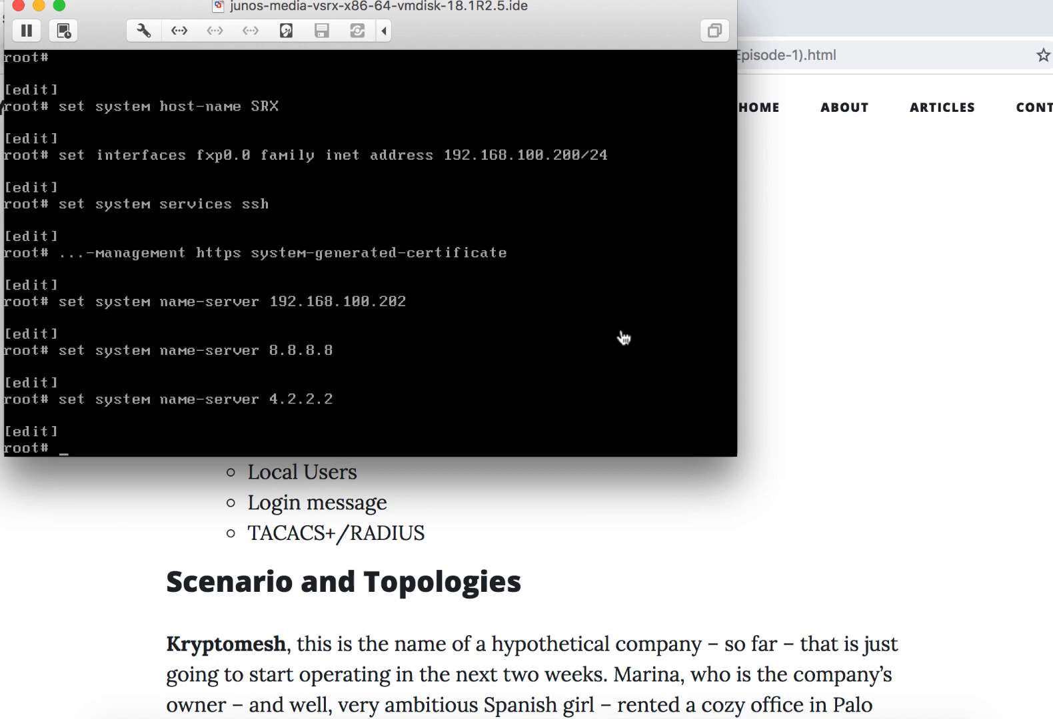
- Begin a set system time-zone command and browse its list of available time zones
text(sety sy)
key(BackSpace)
key(BackSpace)
key(BackSpace)
key(BackSpace)
text(t system time-zone )
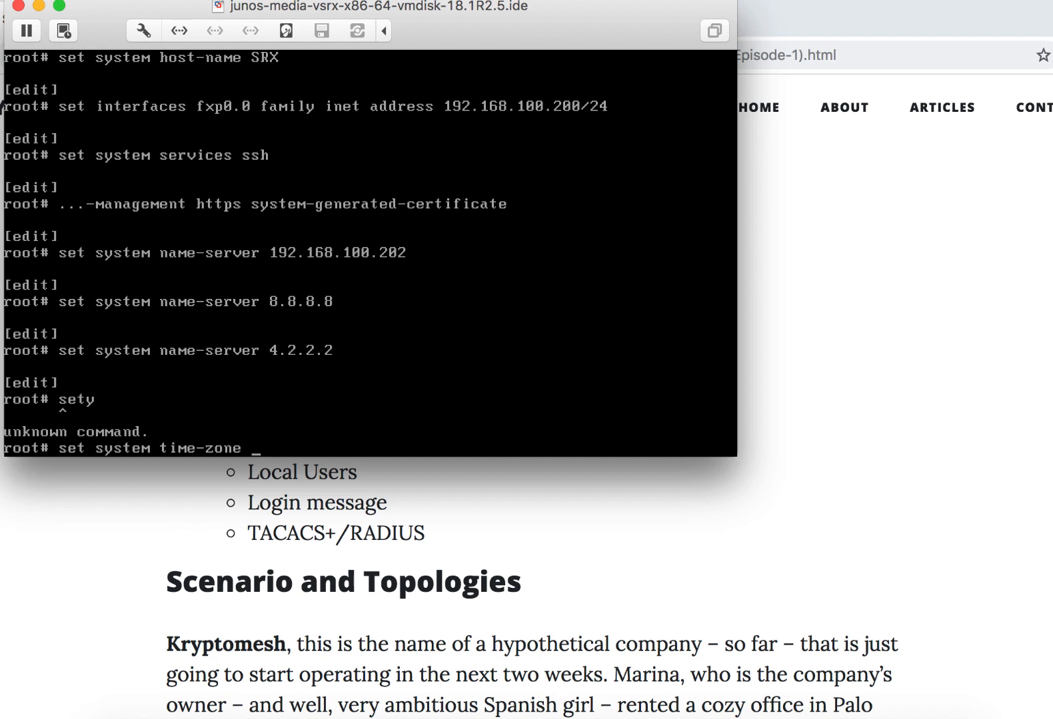
text(?)
key(space)
key(space)
key(space)
key(space)
key(space)
key(space)
key(space)
key(space)
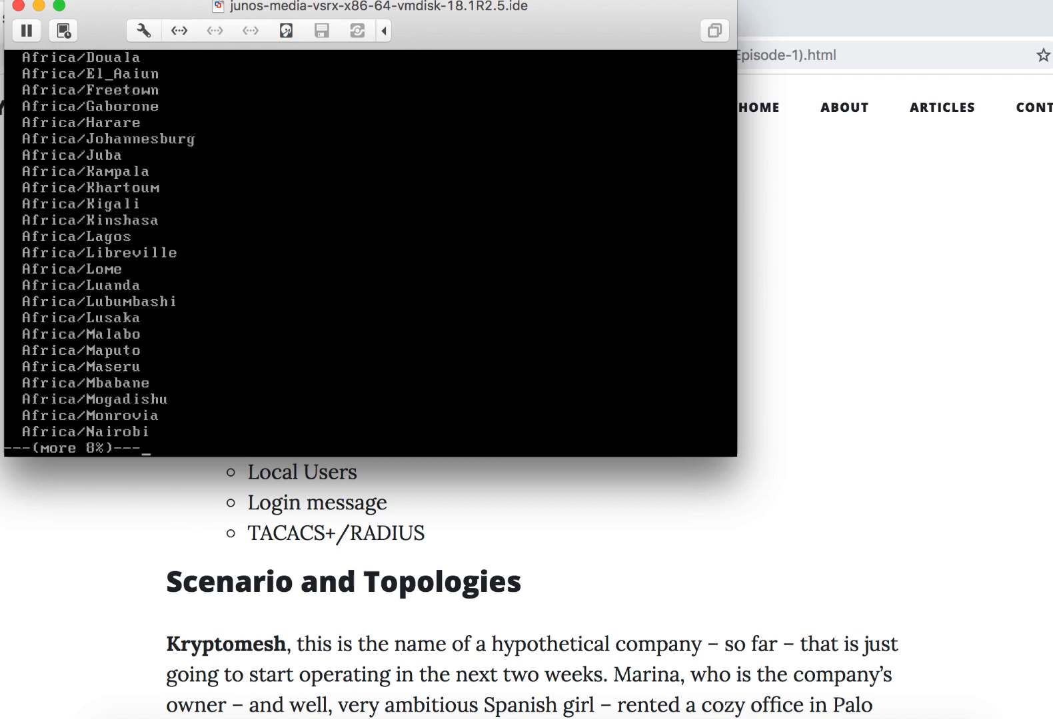
key(space)
key(space)
key(space)
key(space)
key(space)
key(space)
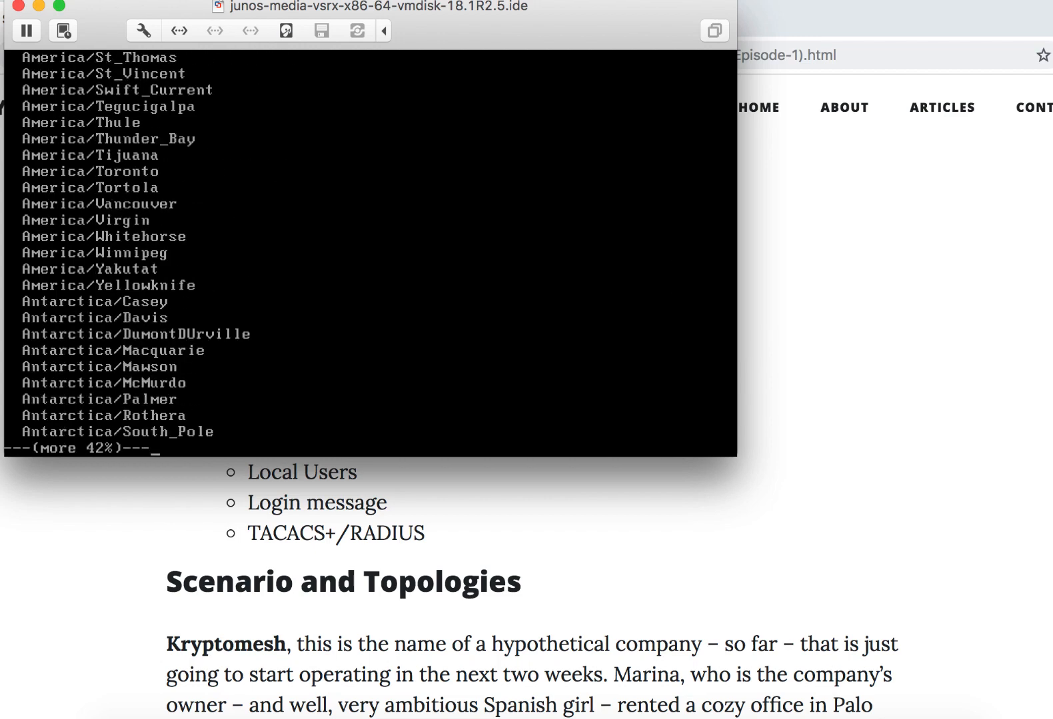
text(q)
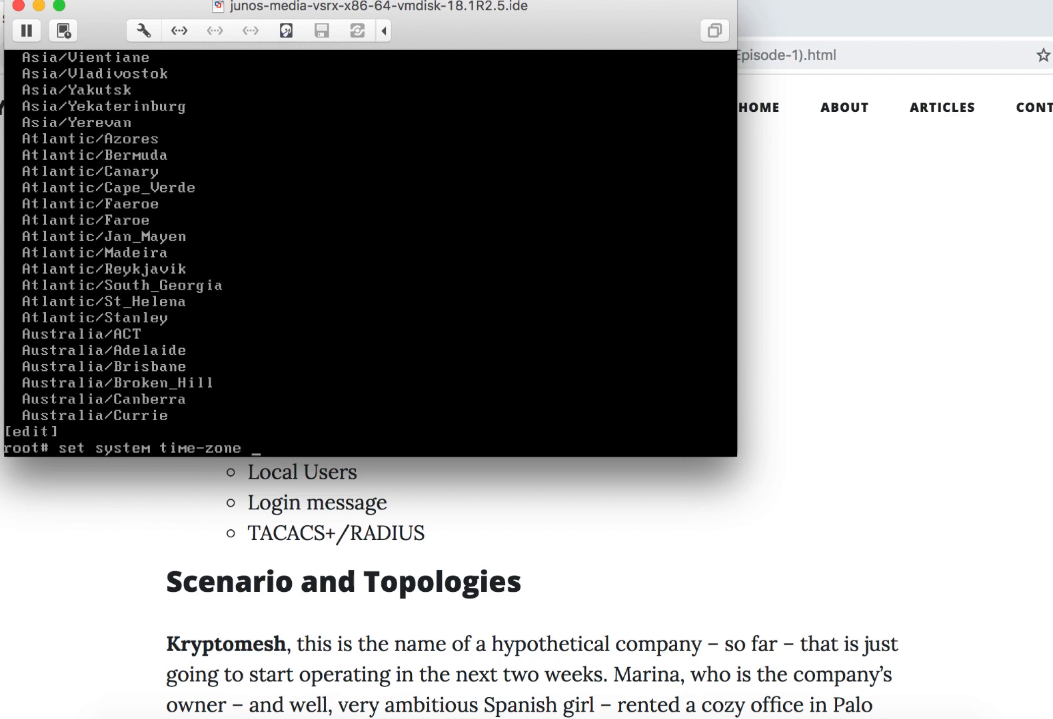
text(Ameri)
text(ca/c)
text(lo)
- Complete the system time-zone as America/Los_Angeles and commit the configuration
key(BackSpace)
key(BackSpace)
key(BackSpace)
key(BackSpace)
text(Lo)
key(Tab)
text(s)
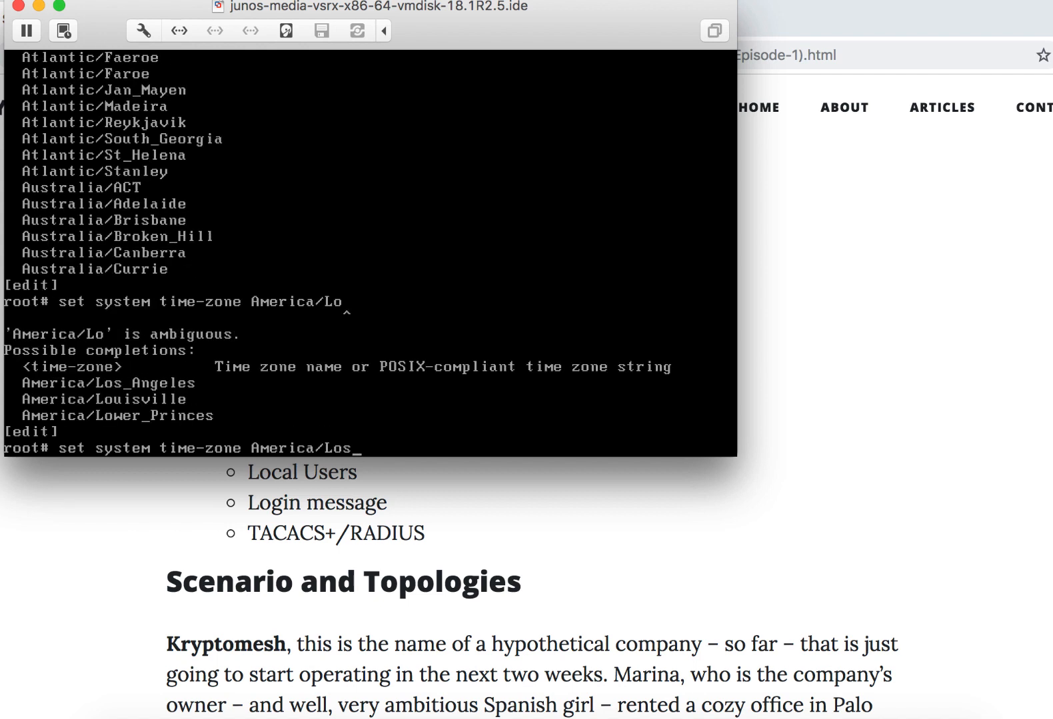
key(Tab)
key(Return)
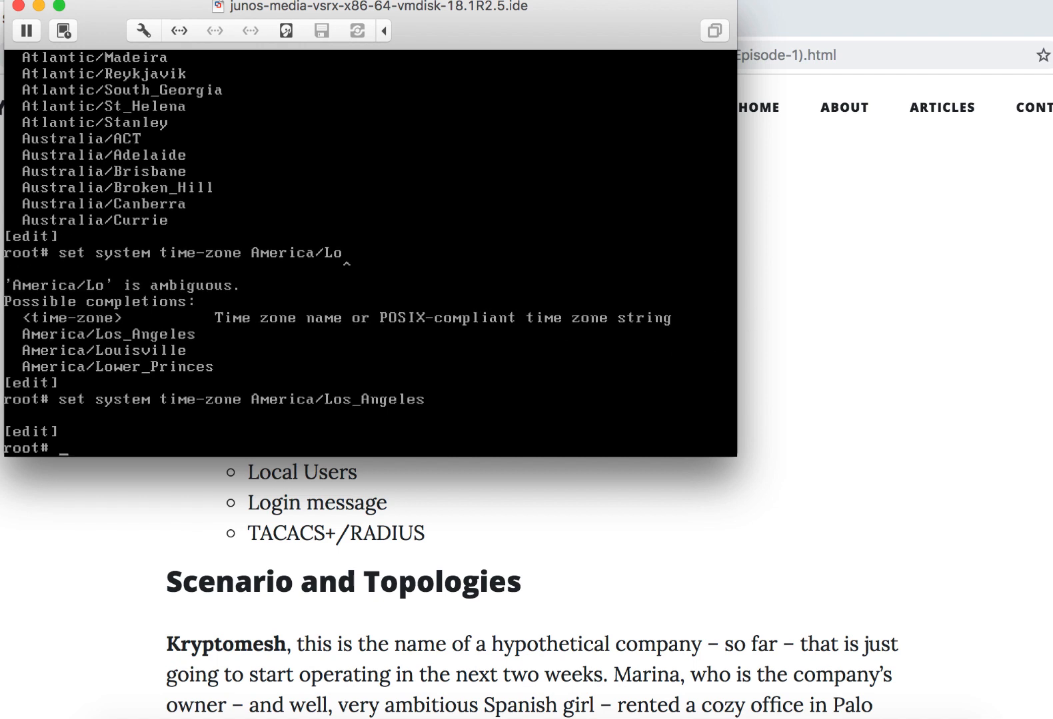
text(commit)
key(Return)
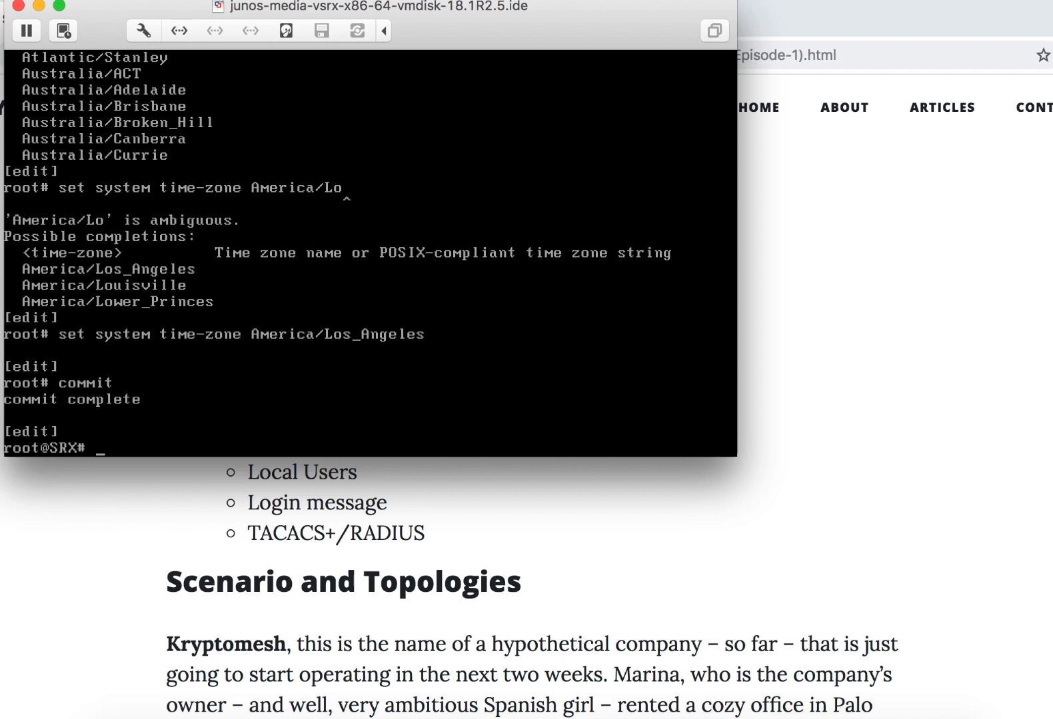
- Look up the possible arguments of the run set date command
text(run set date )
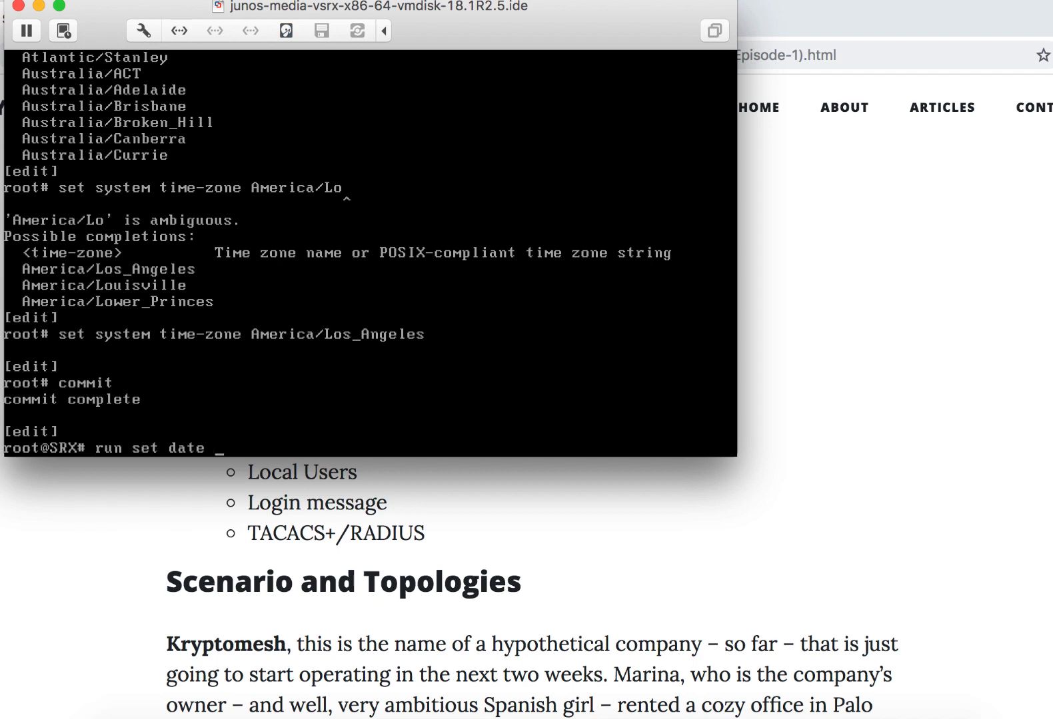
text(?)
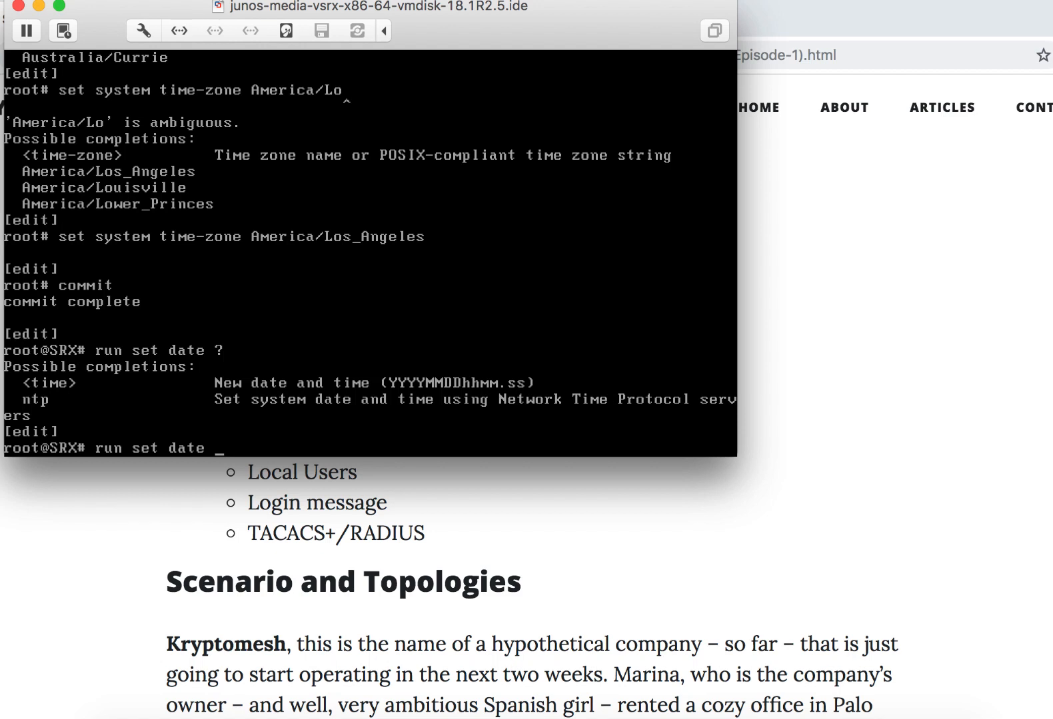
key(Return)
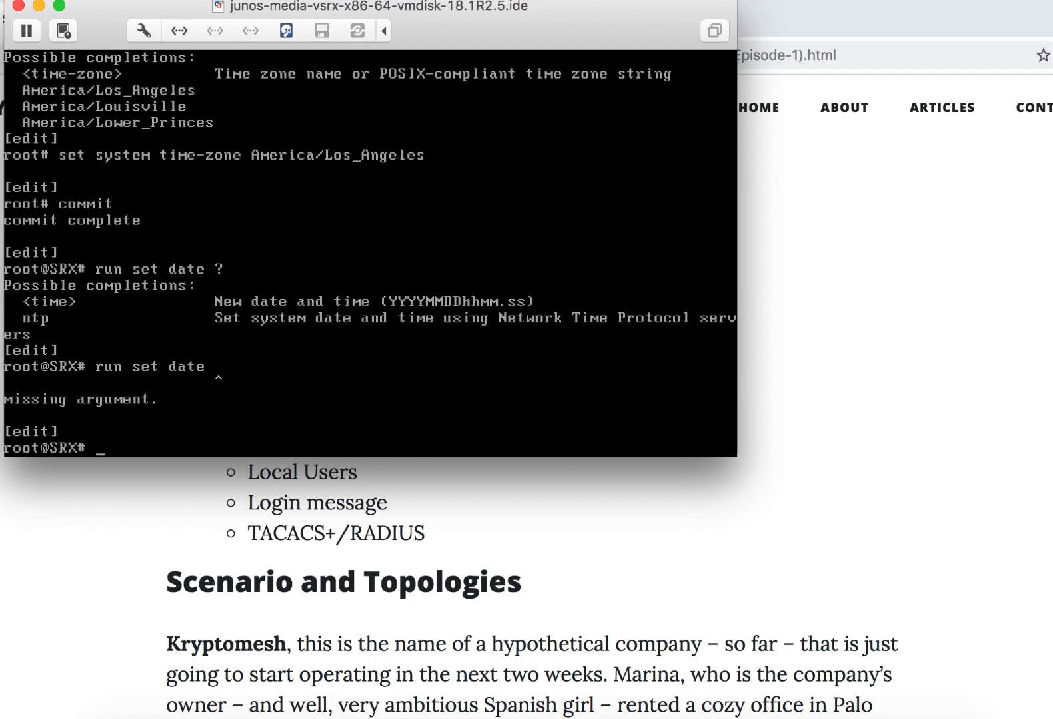
- Check the NTP server's address in the article's topology diagram in the browser, then try run set date ntp 192.168.100.201 in the console
text(run set date ntp)
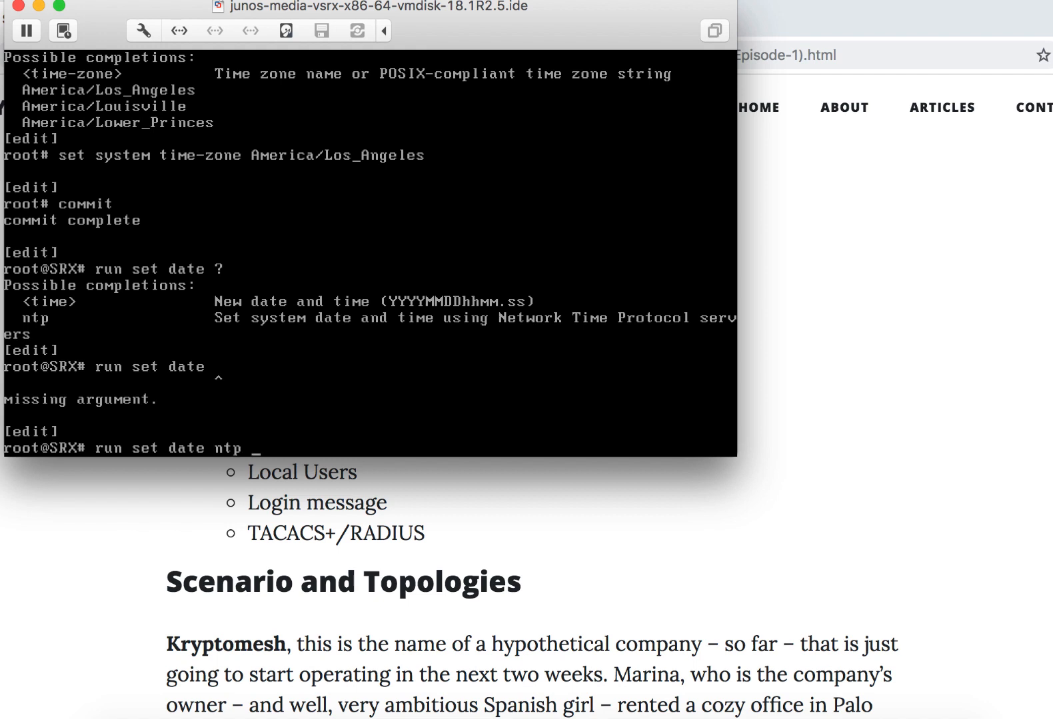
key(super+Tab)
key(super+Tab)
key(super+Tab)
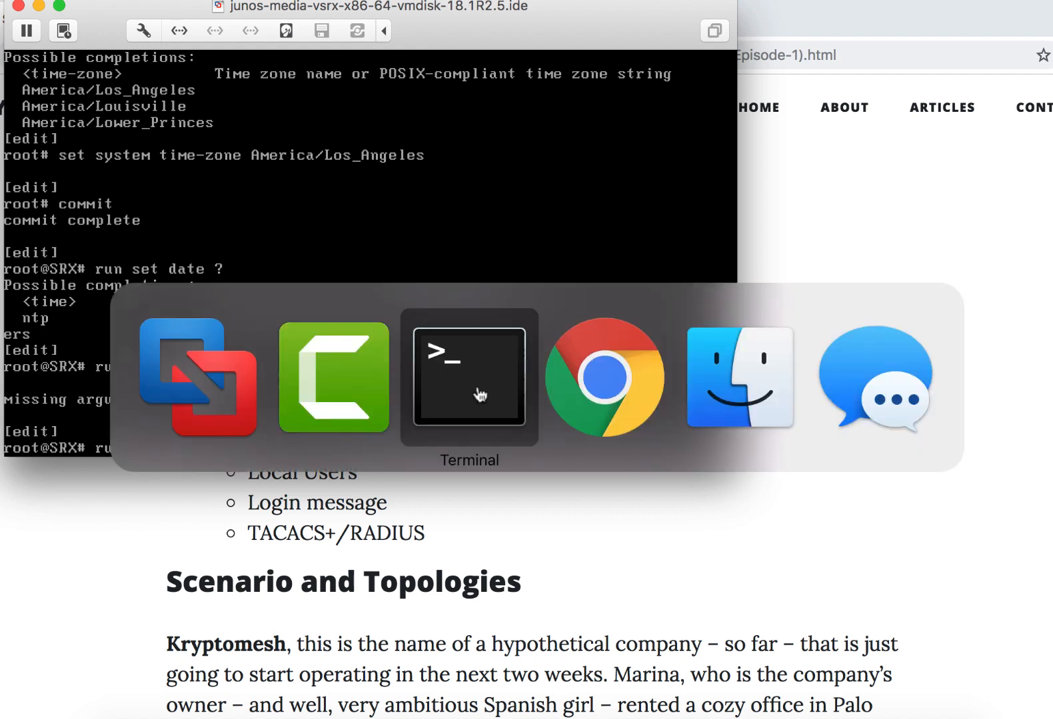
scroll(630, 491, down, 15)
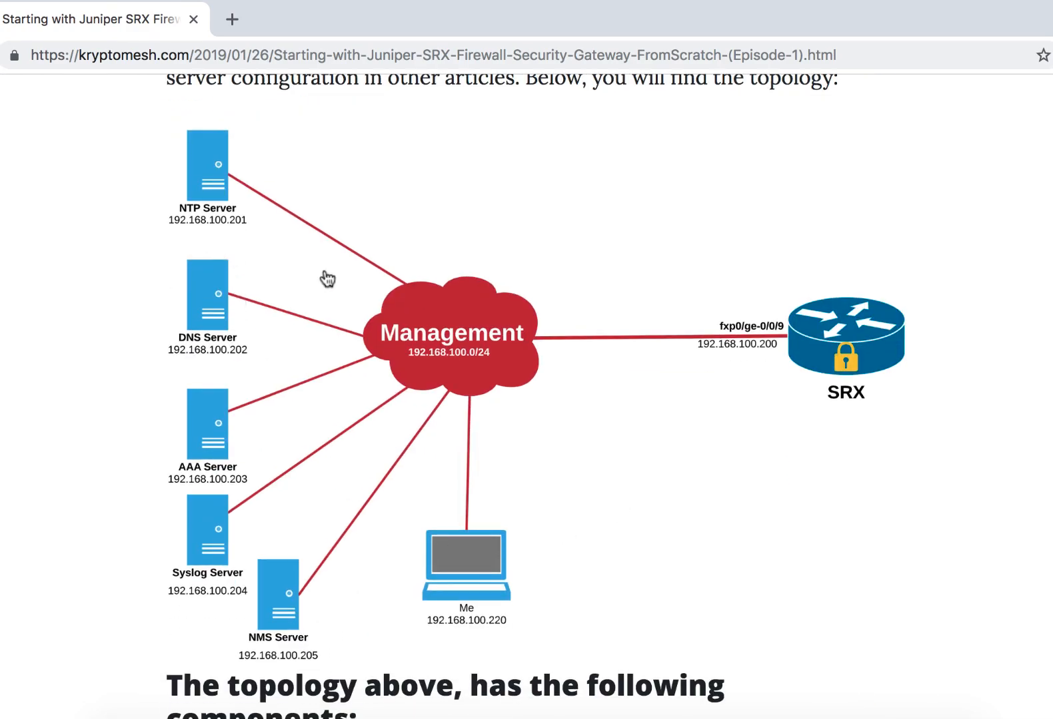
key(super+Tab)
text(192)
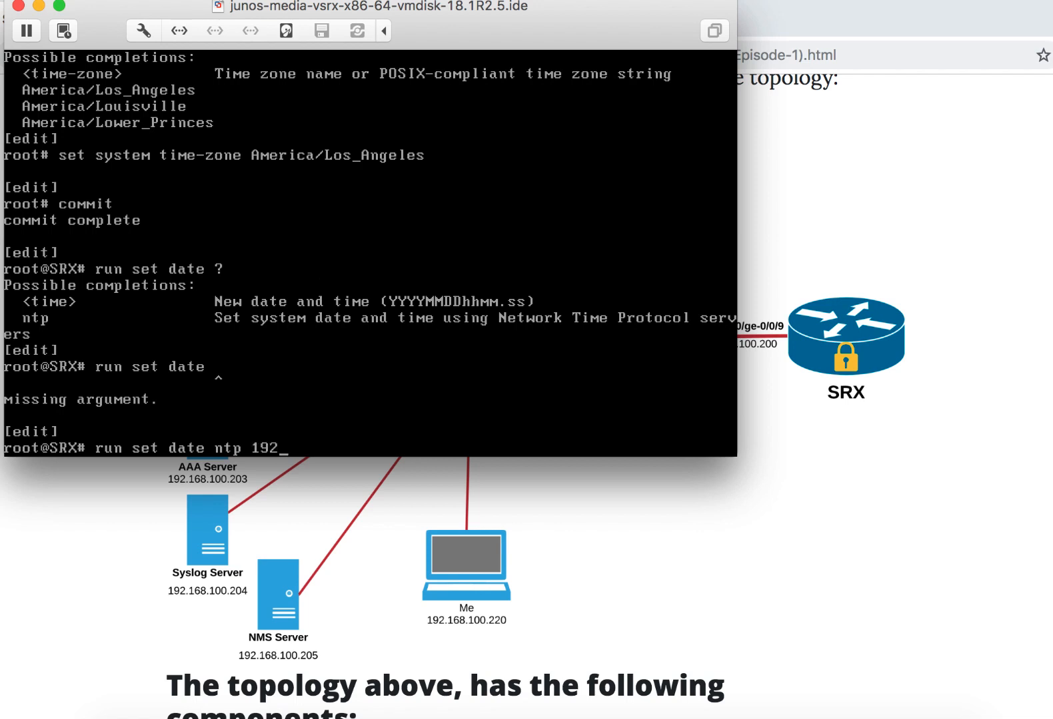
text(.168.100.202)
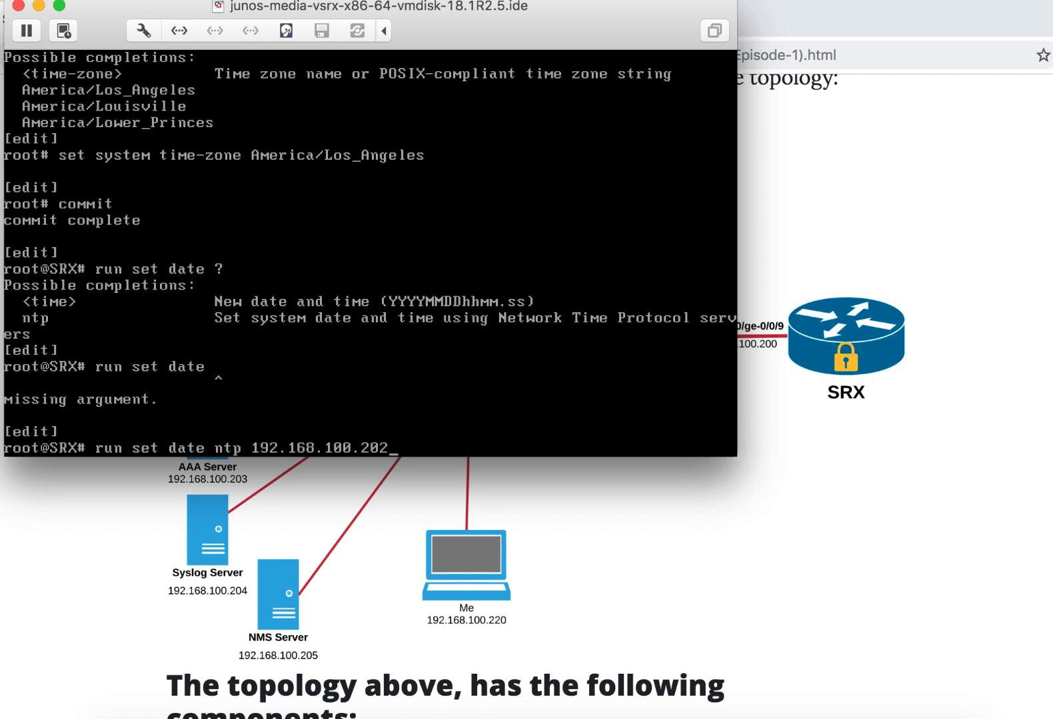
key(BackSpace)
text(1)
key(Return)
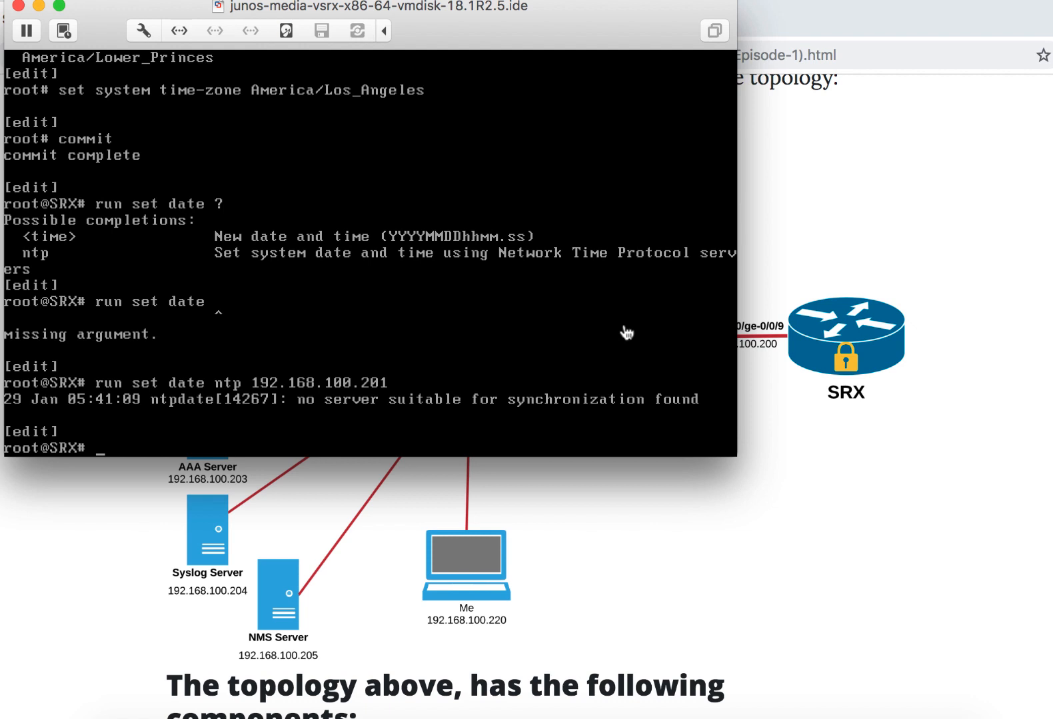
- Synchronize the date again from NTP server 192.168.100.201 and check the clock with run show system uptime
key(Up)
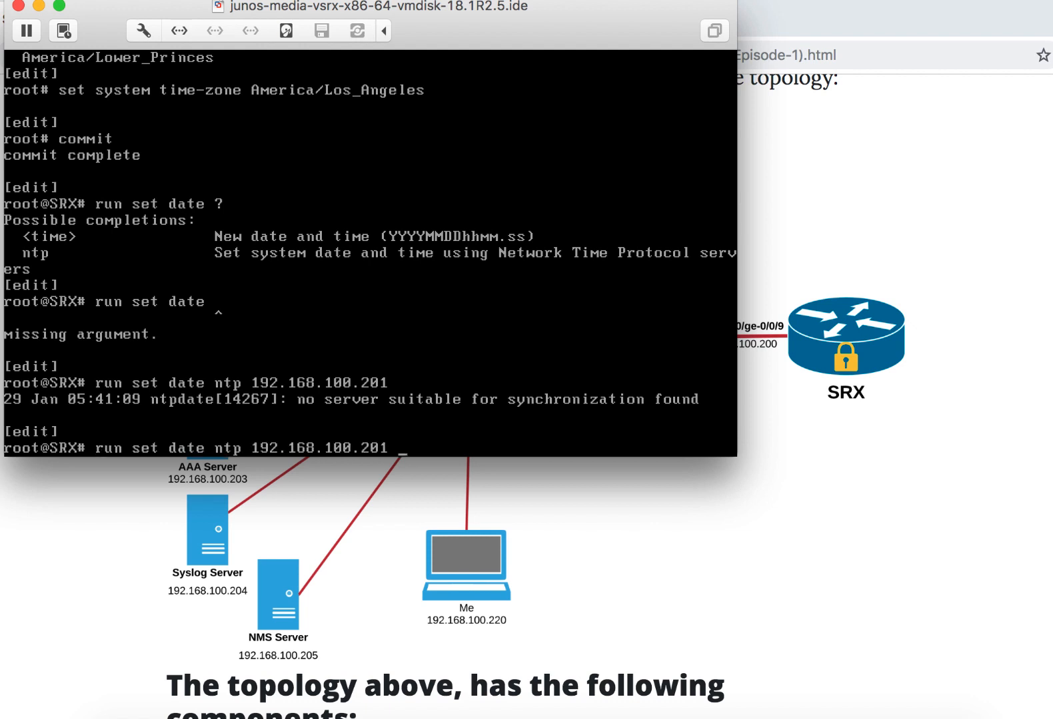
key(Return)
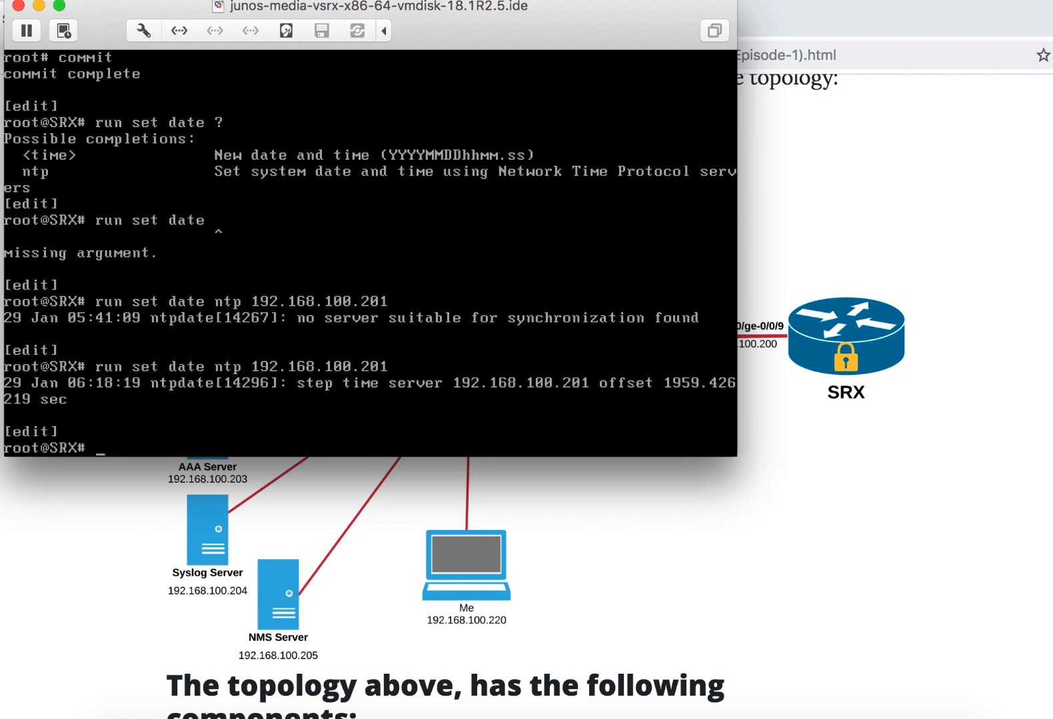
text(run nsh)
key(Return)
key(Up)
key(BackSpace)
key(BackSpace)
key(BackSpace)
text(show sy)
key(Tab)
text(stem uptime)
key(Return)
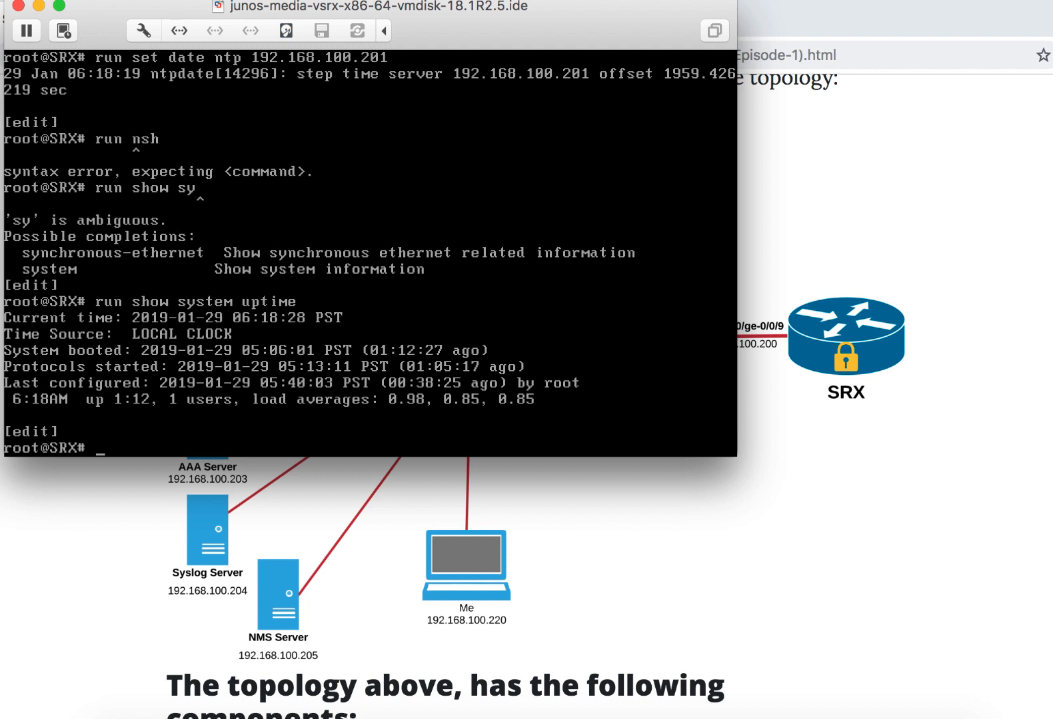
- Configure 192.168.100.201 as the system NTP server
text(set system nt)
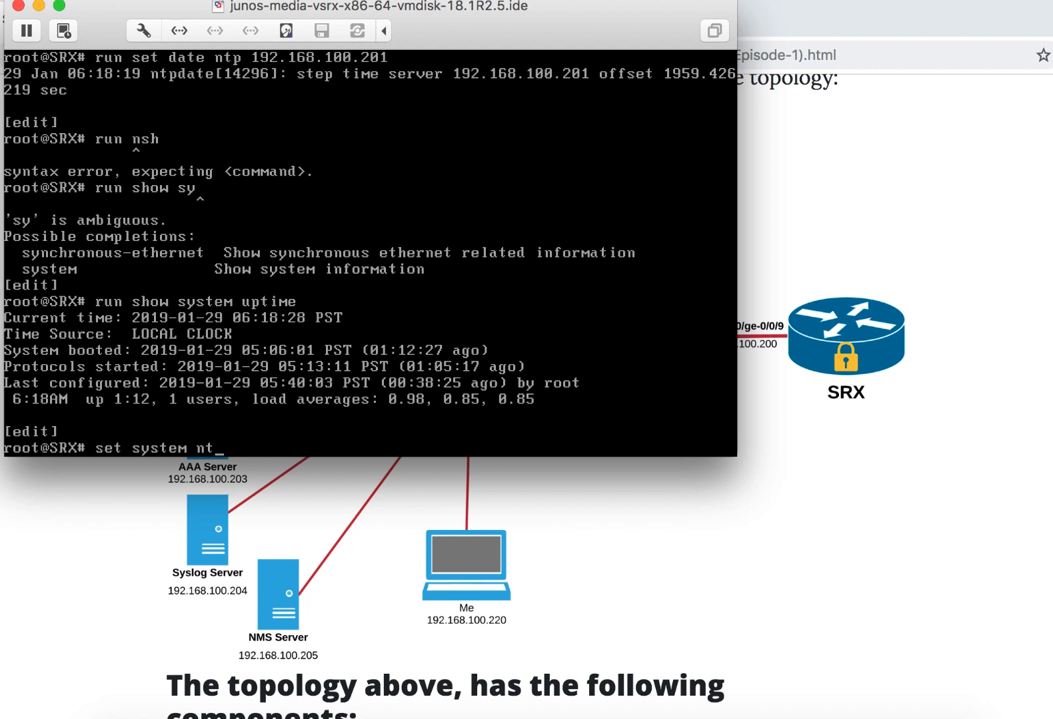
text(p server 192.168.100.201)
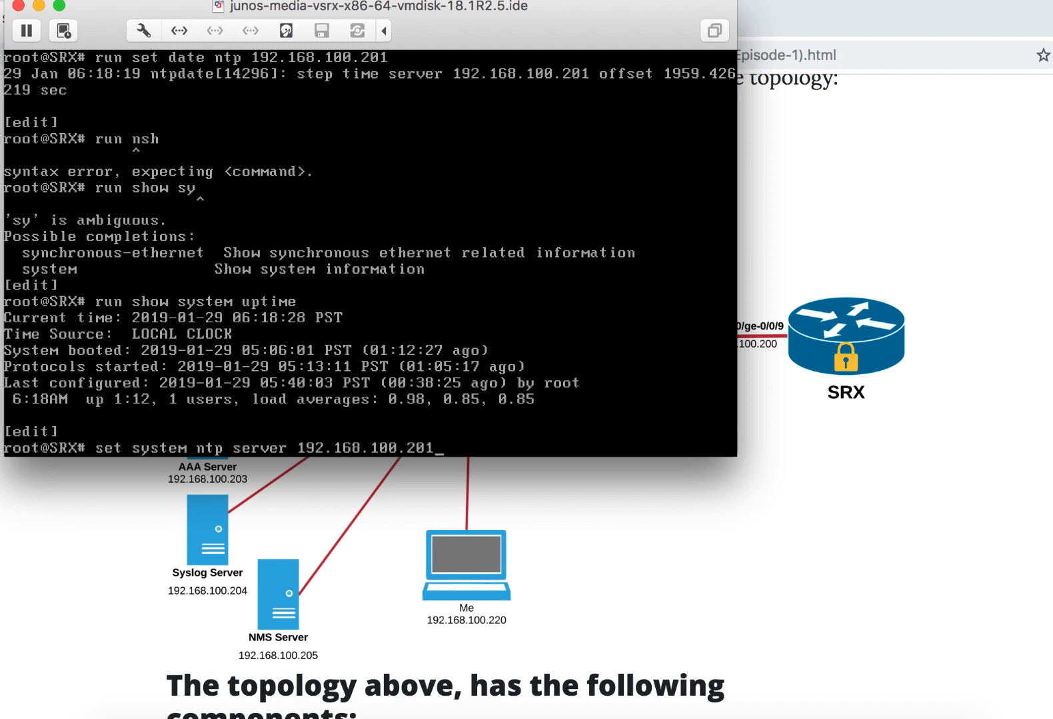
key(Return)
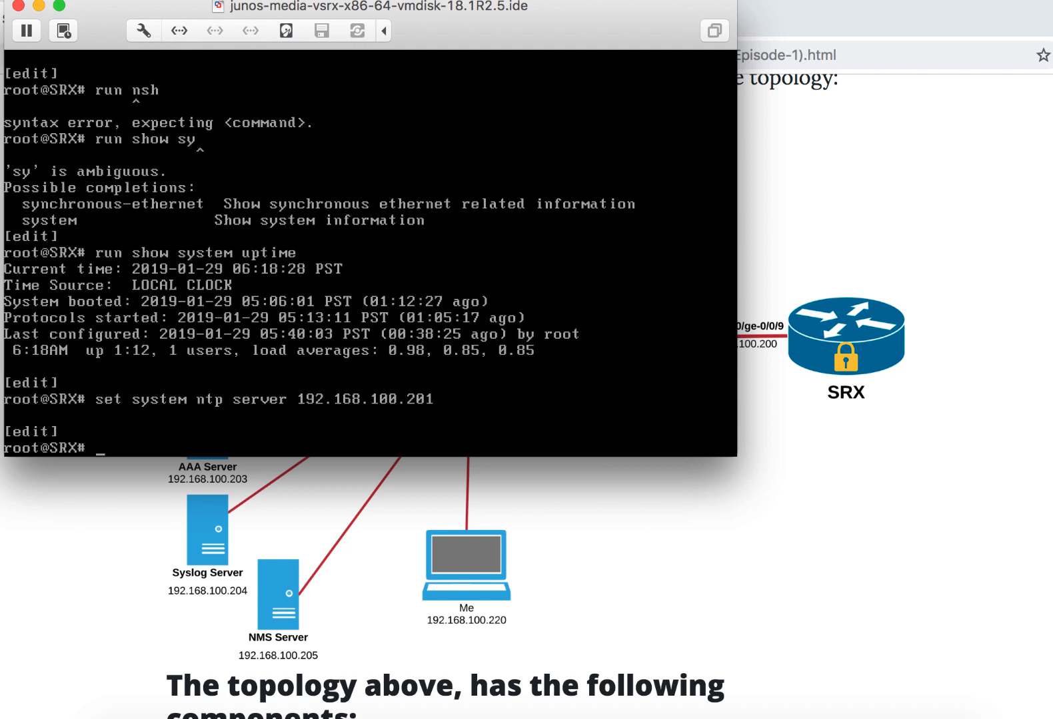
key(Return)
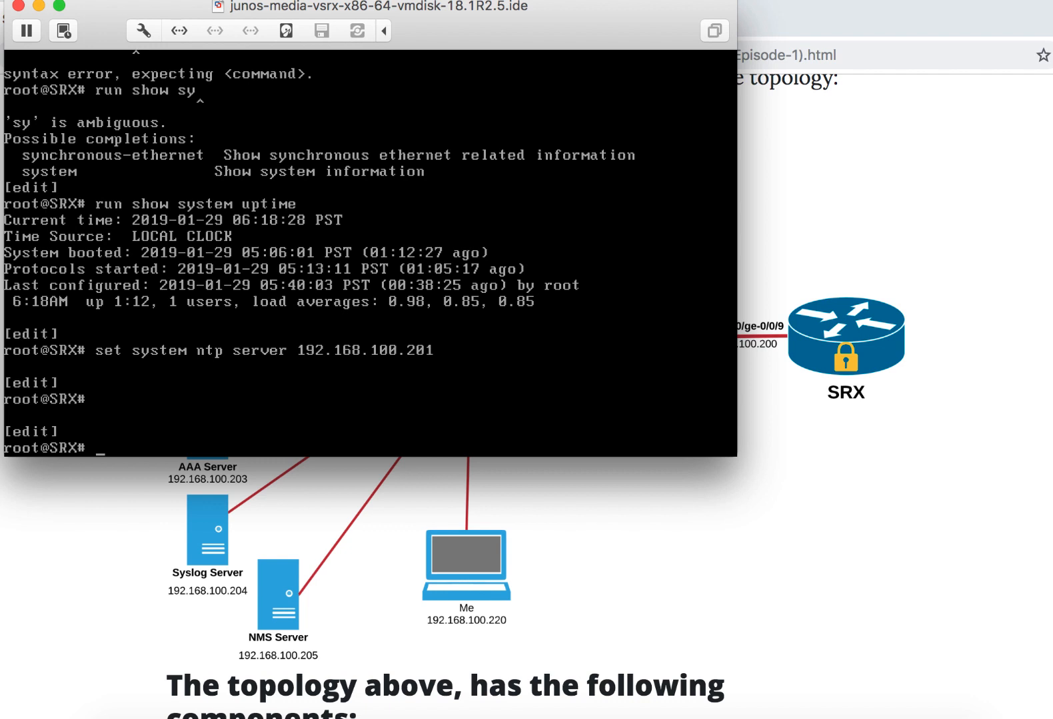
key(Return)
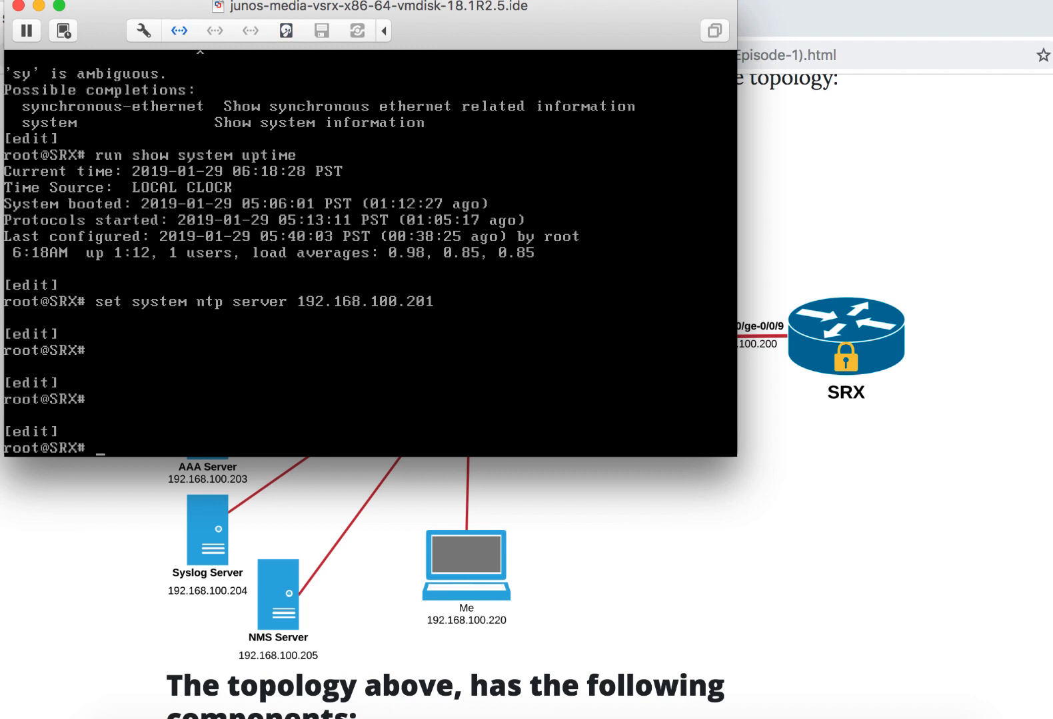
- Enter the system syslog configuration level and send emergency messages of any facility to all users with set user * any emergency
text(edit system syslog)
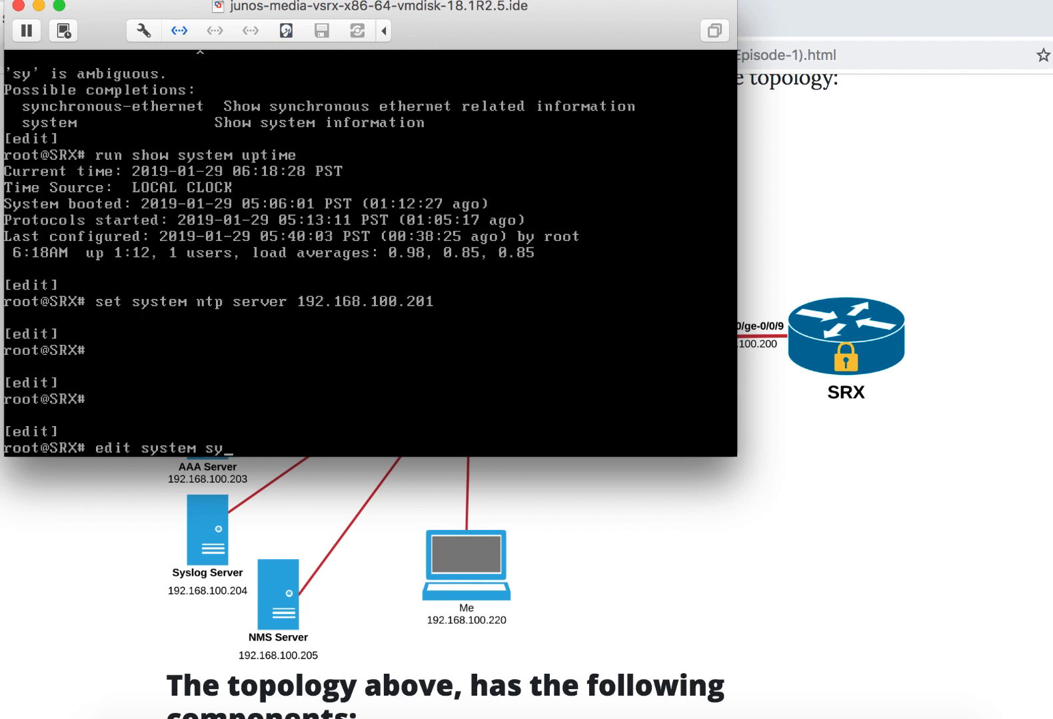
key(Return)
text(set )
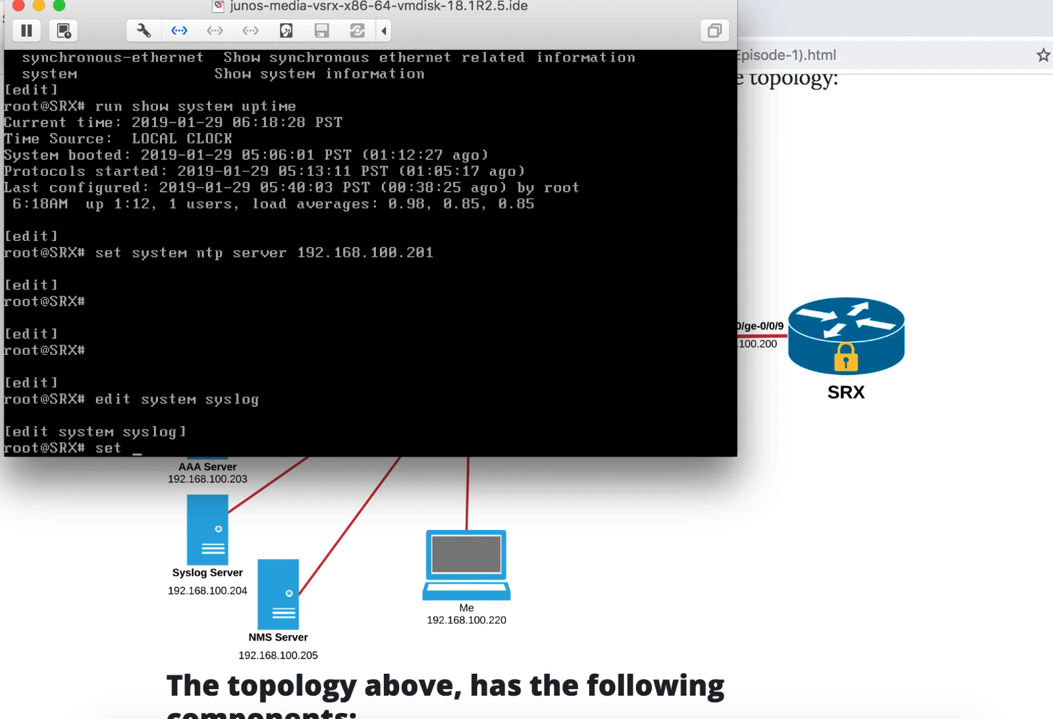
text(user * any emergency)
key(Return)
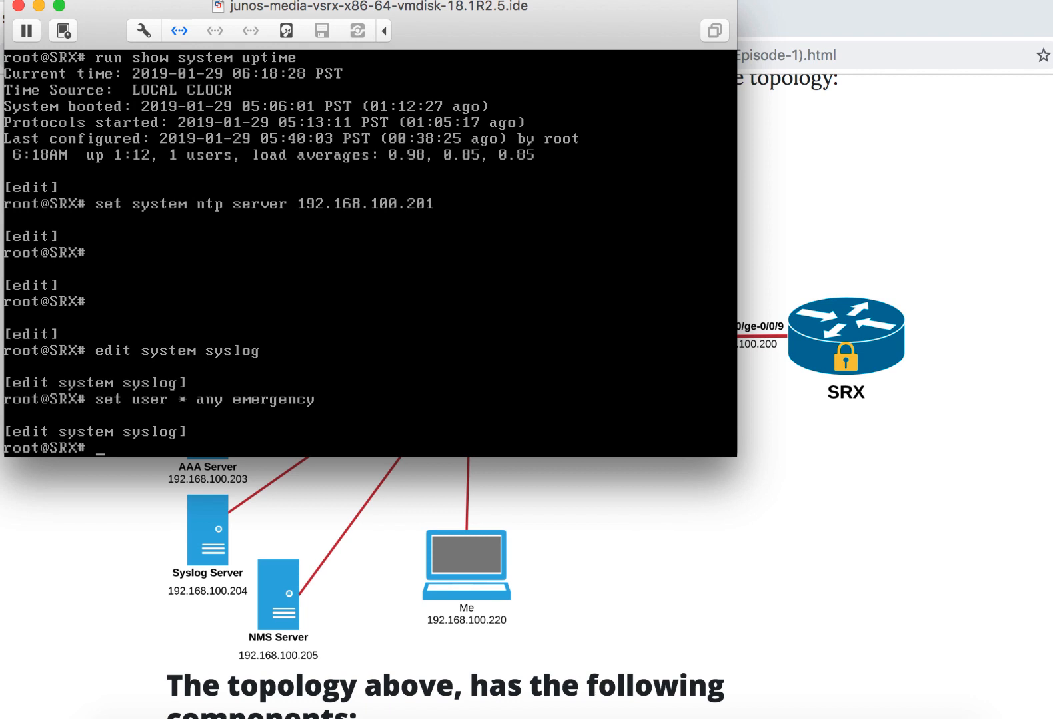
- Configure syslog host 192.168.100.204 to receive messages of any facility at any severity
text(set host 192.168)
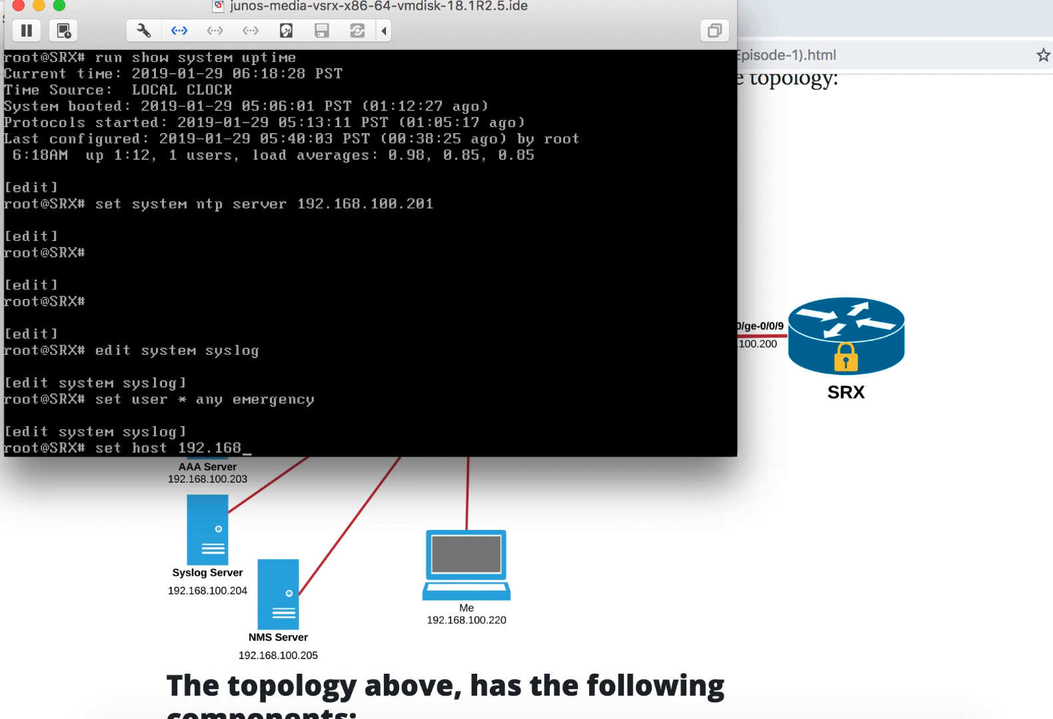
text(.100.204 any any)
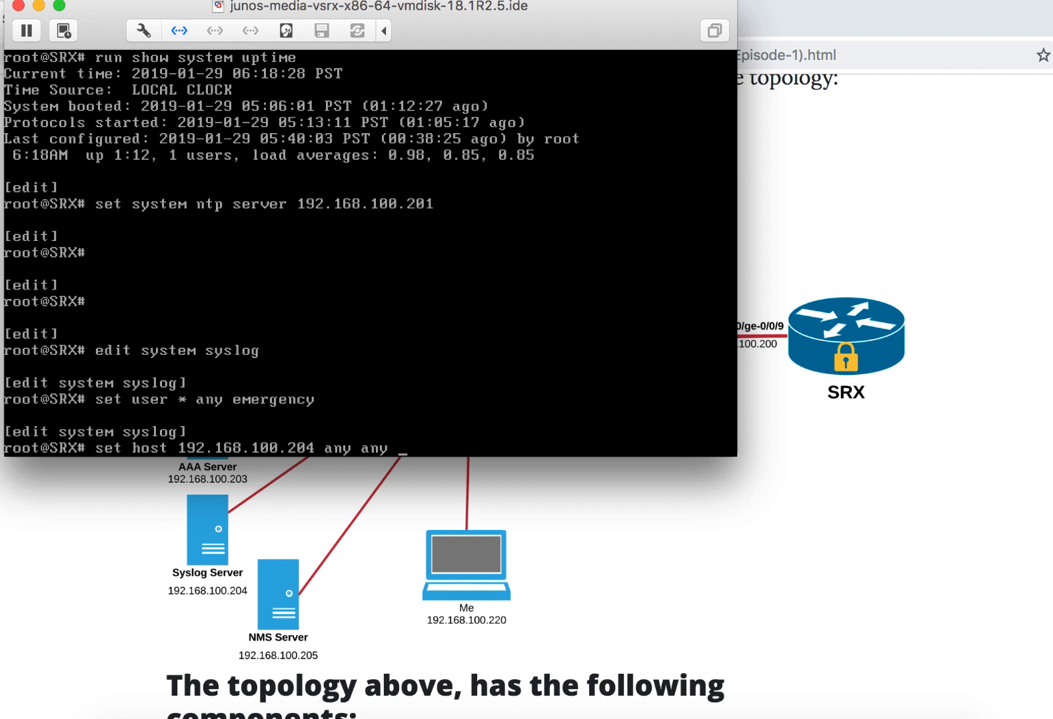
key(Return)
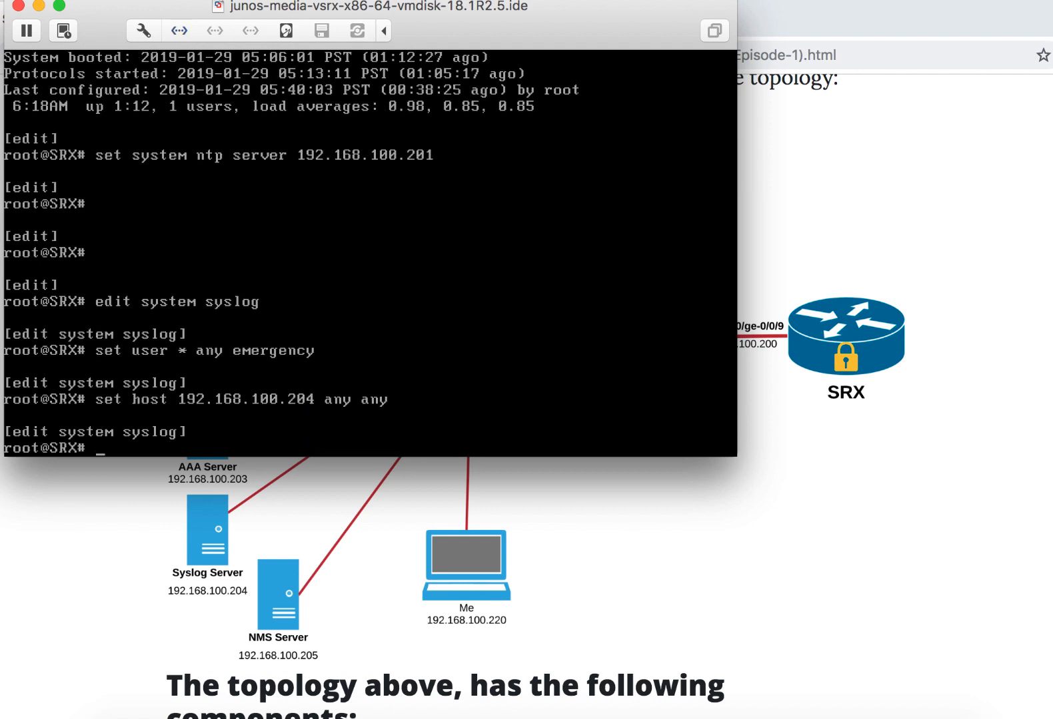
- Configure a syslog file named Authentication that logs authorization messages at info level
text(set file Authenti)
text(n )
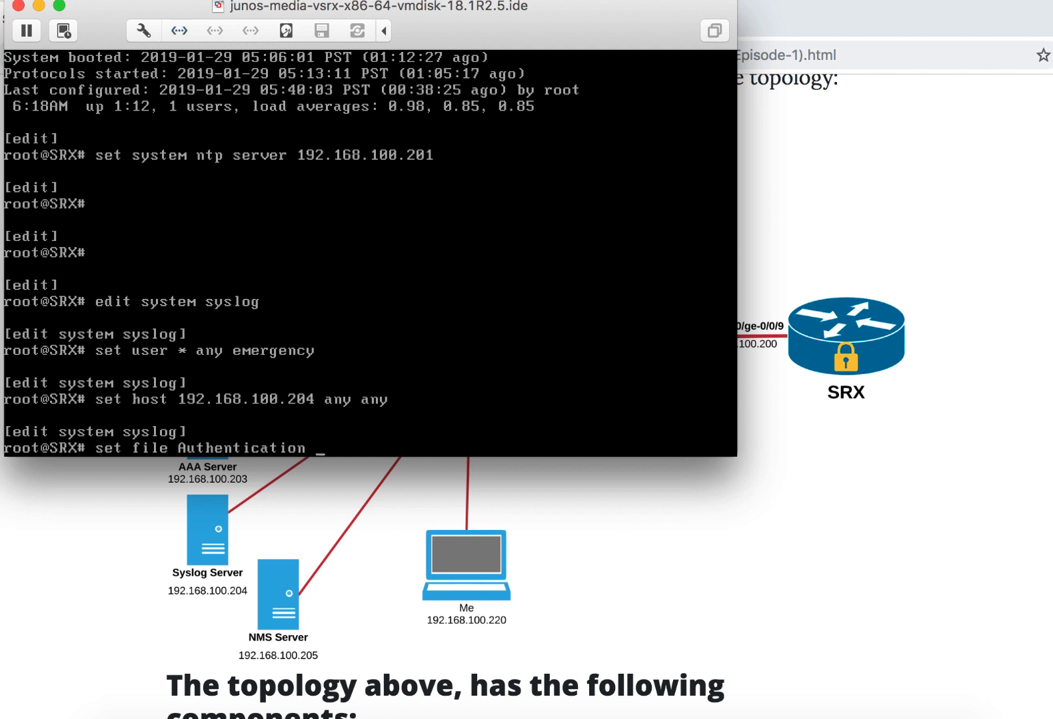
text(authorization info)
key(Return)
- Set the Authentication syslog file to the structured-data format
text(set file Au)
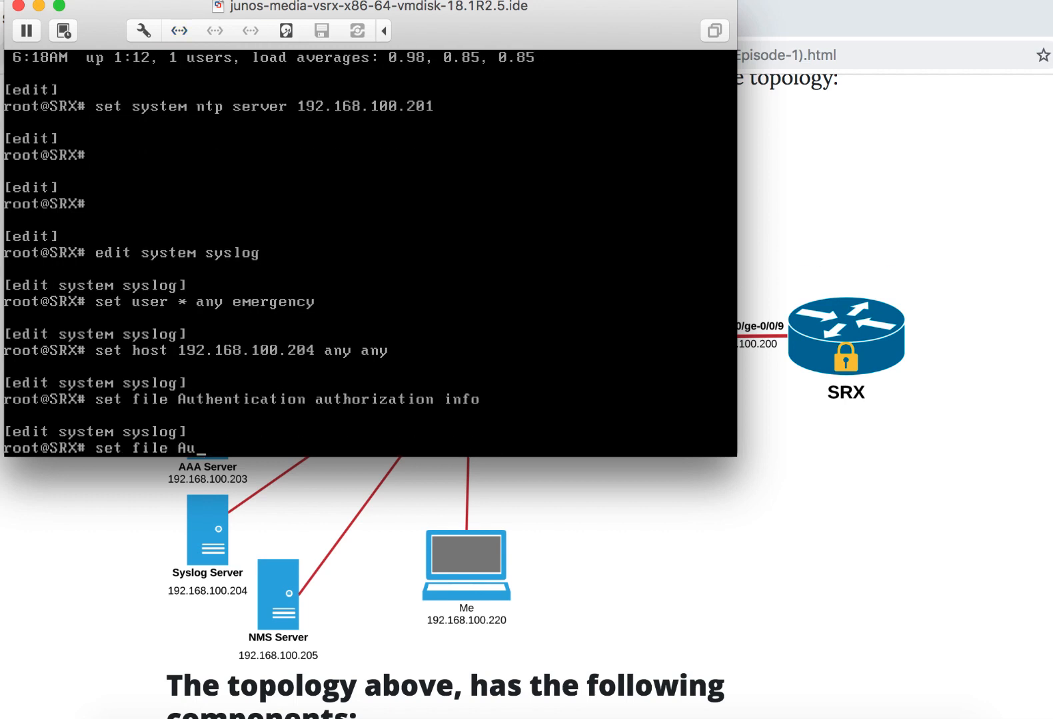
key(Tab)
text(str)
key(Tab)
key(Return)
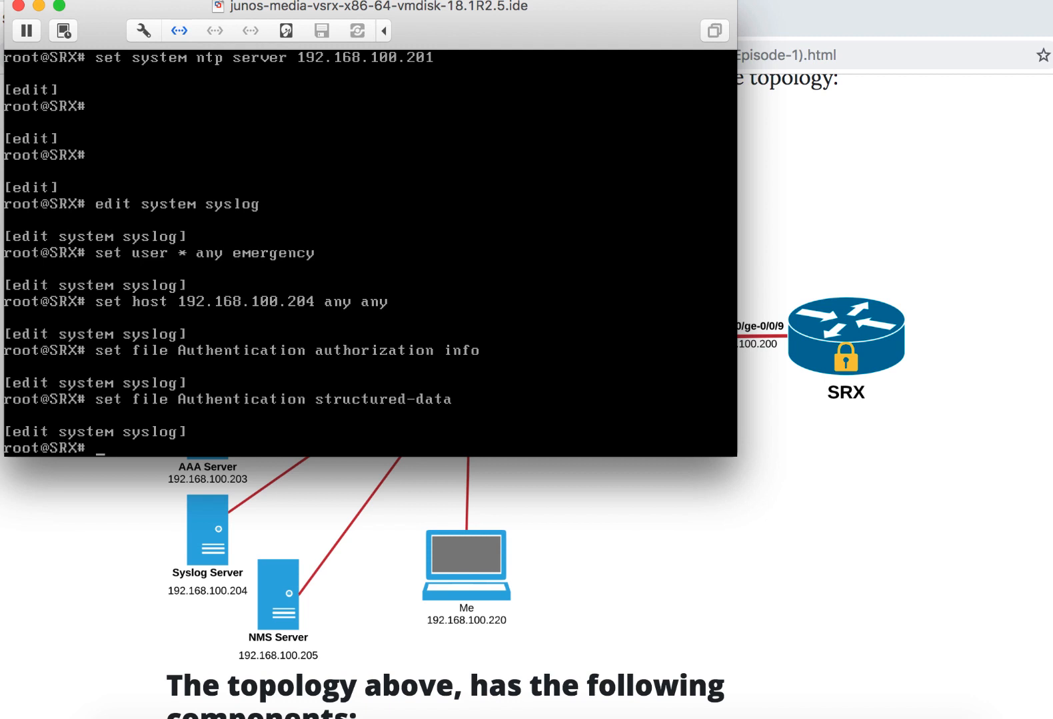
- Configure a syslog file named Audit that logs interactive-commands at any severity
text(set file Audit in)
key(Tab)
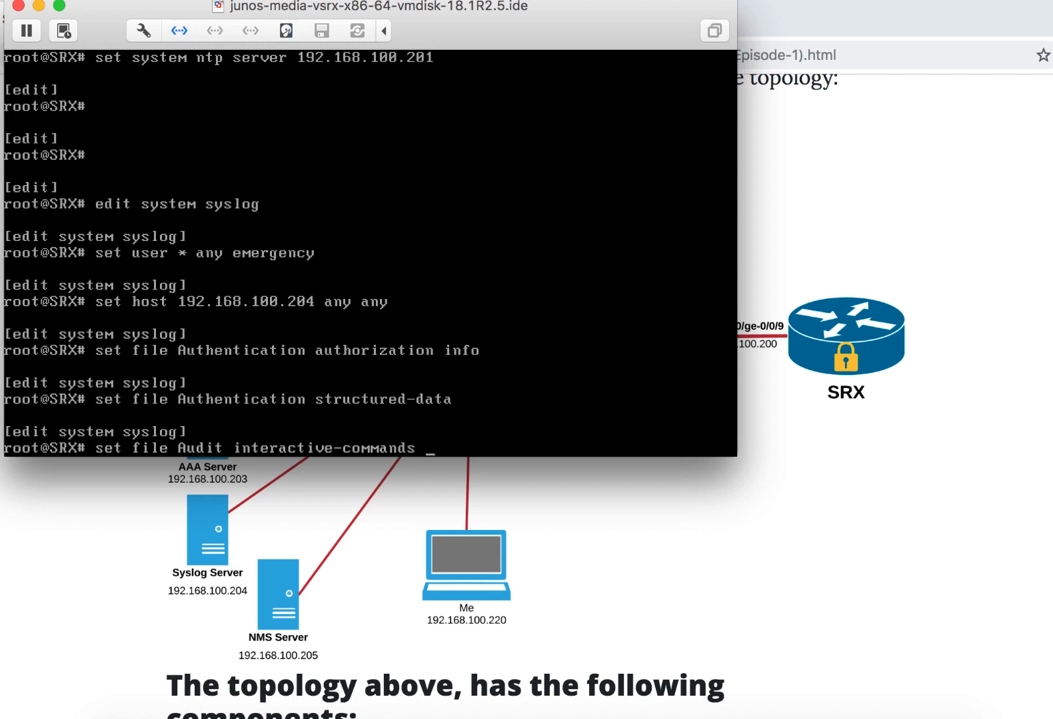
text(any)
key(Return)
- Set the Audit syslog file to the structured-data format
text(set file )
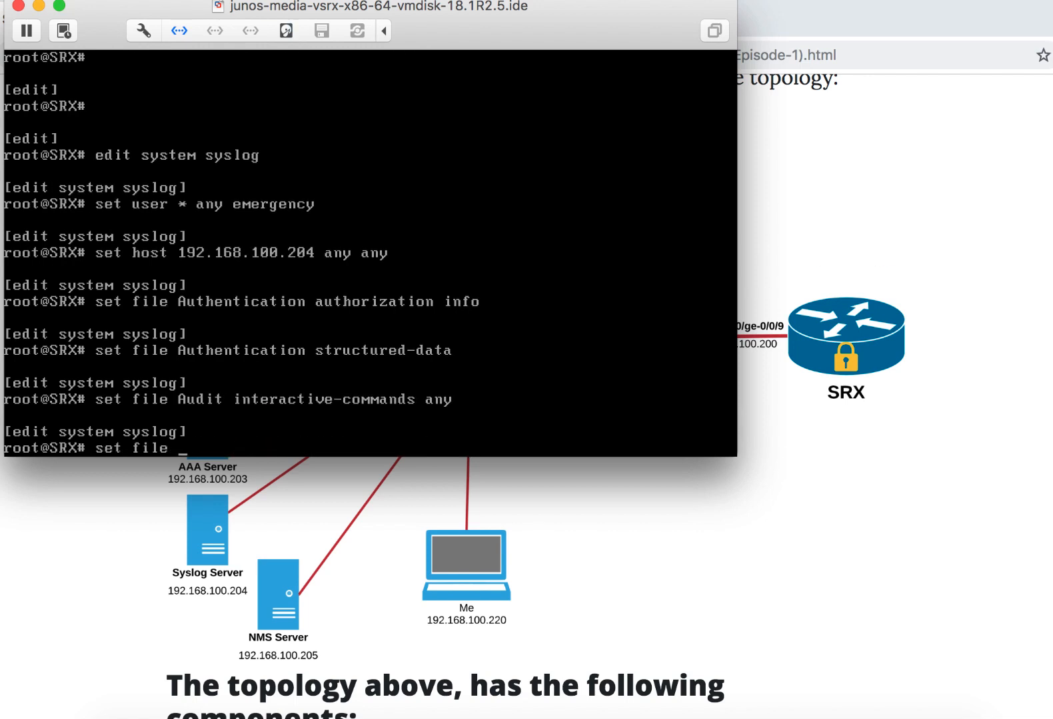
text(AU s)
key(BackSpace)
key(BackSpace)
key(BackSpace)
text(u)
key(Tab)
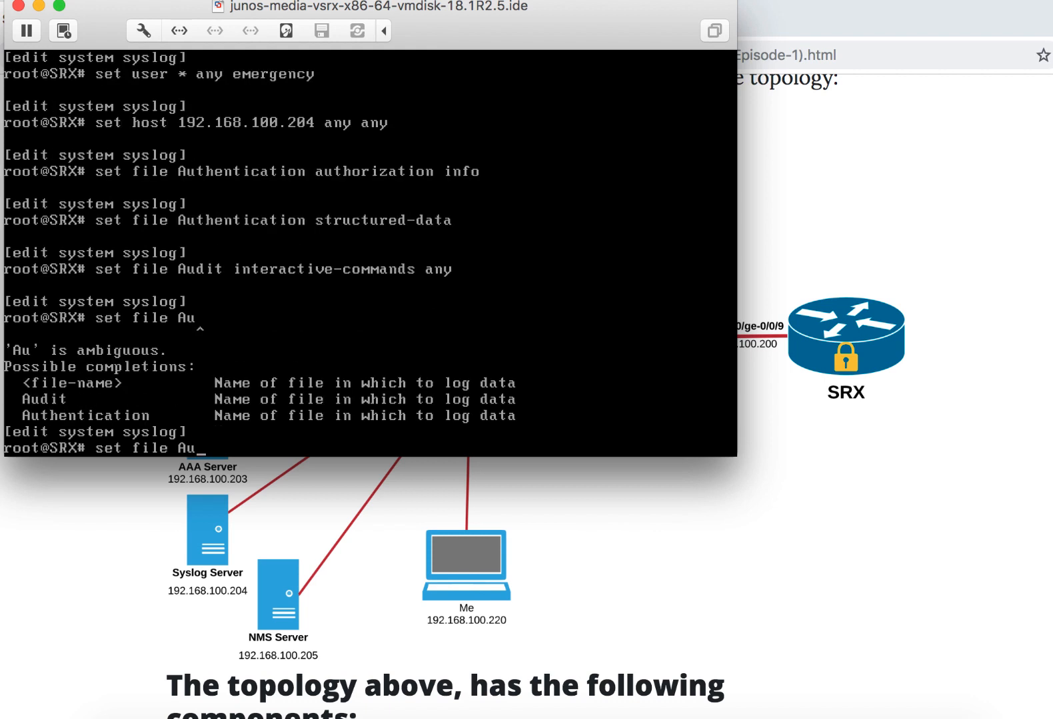
text(d)
key(Tab)
text(st)
key(Tab)
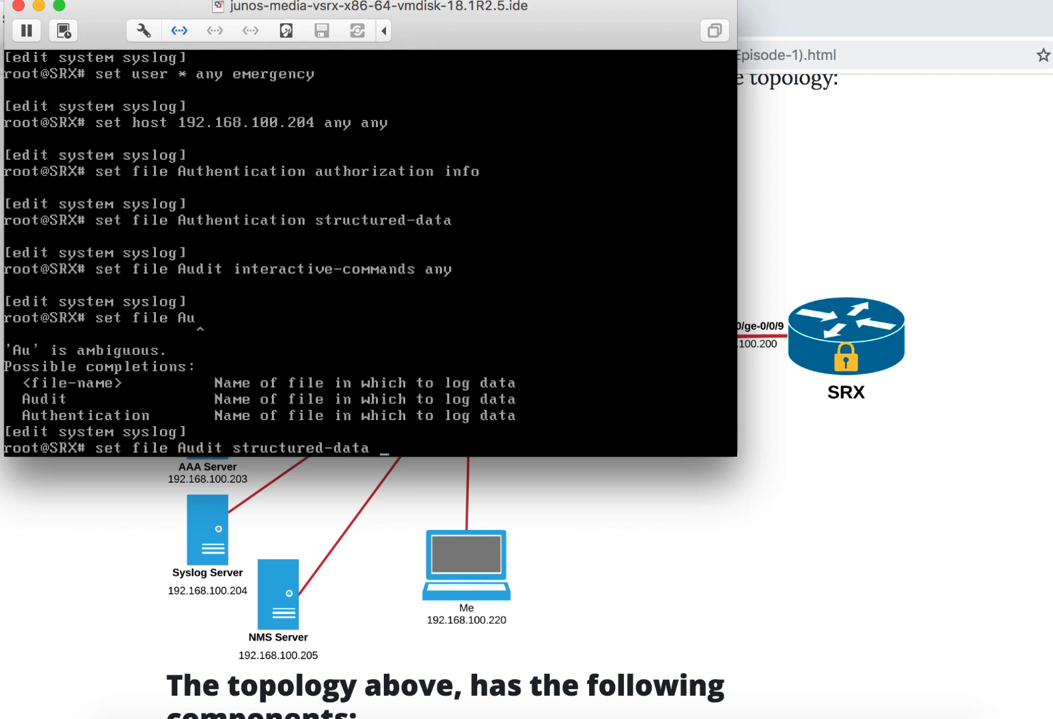
key(Return)
- Configure a syslog file named Processes that logs daemon messages at info level
text(et )
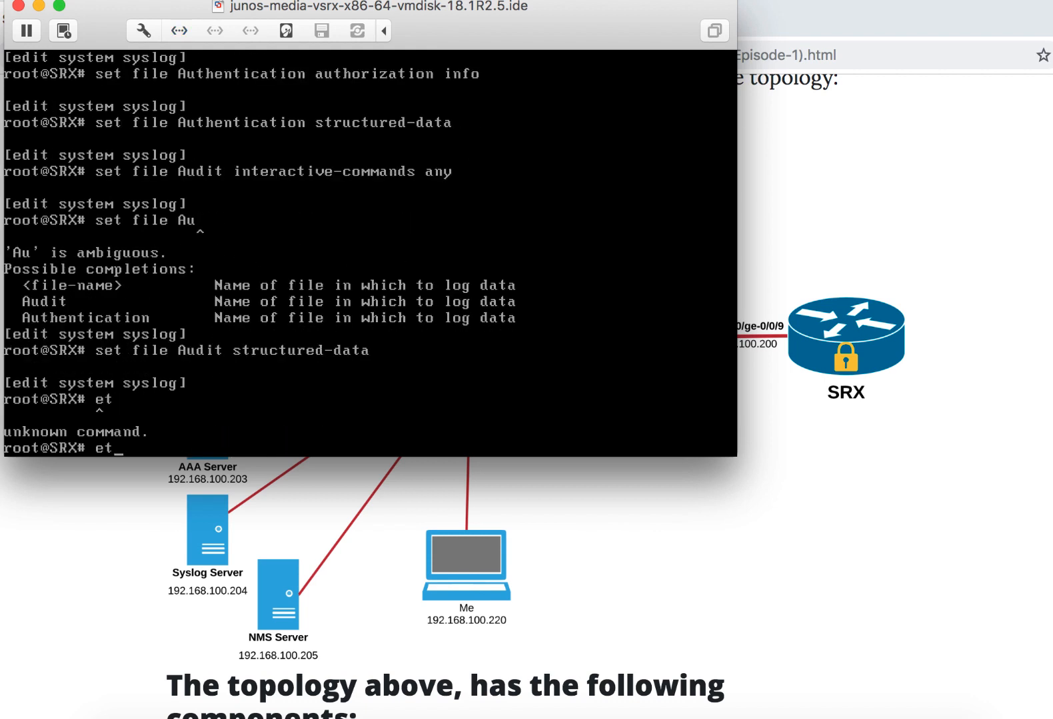
text(fi)
key(BackSpace)
key(BackSpace)
key(BackSpace)
key(BackSpace)
text(set file )
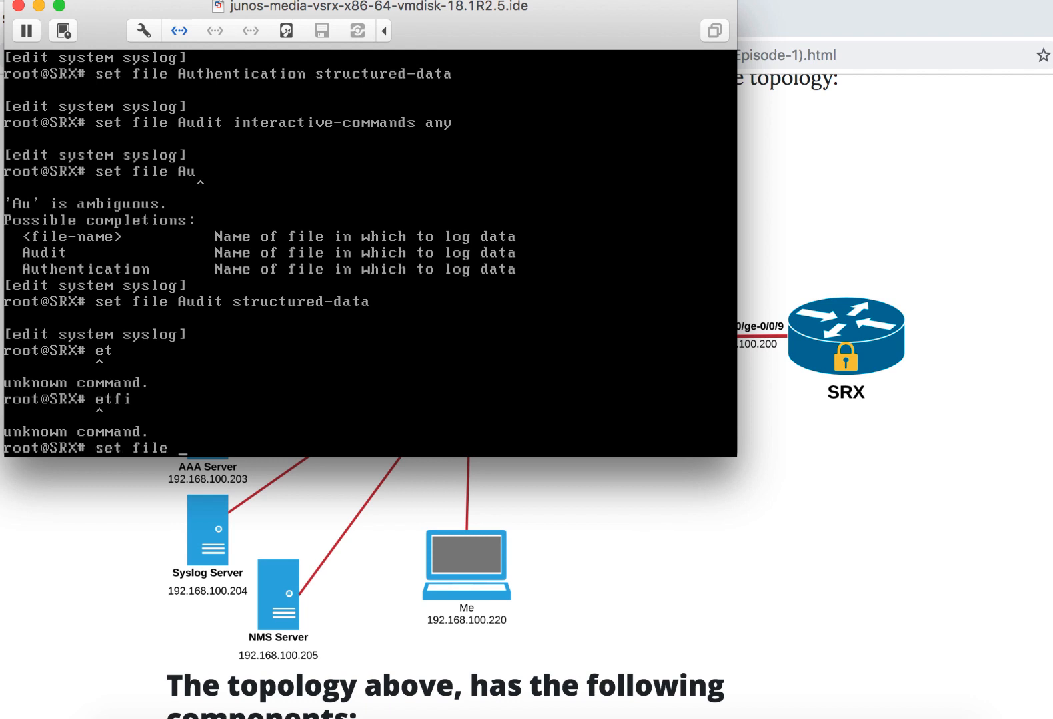
text(Processes daemon info)
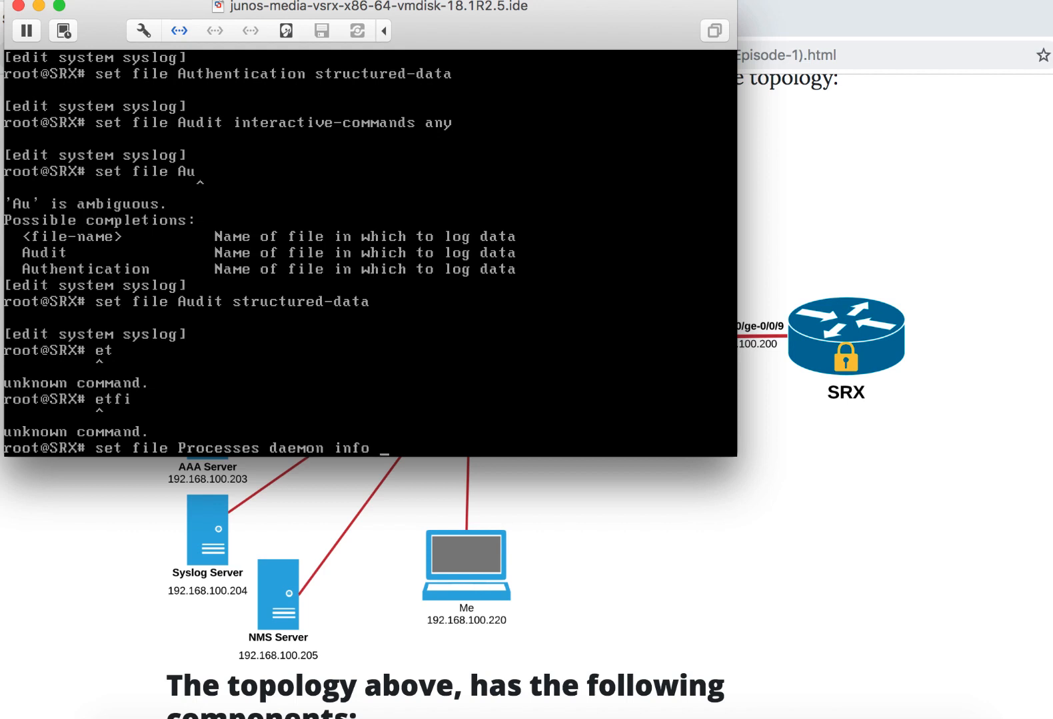
key(Return)
- Set the Processes syslog file to the structured-data format and return to the top configuration level
text(set file Processes S)
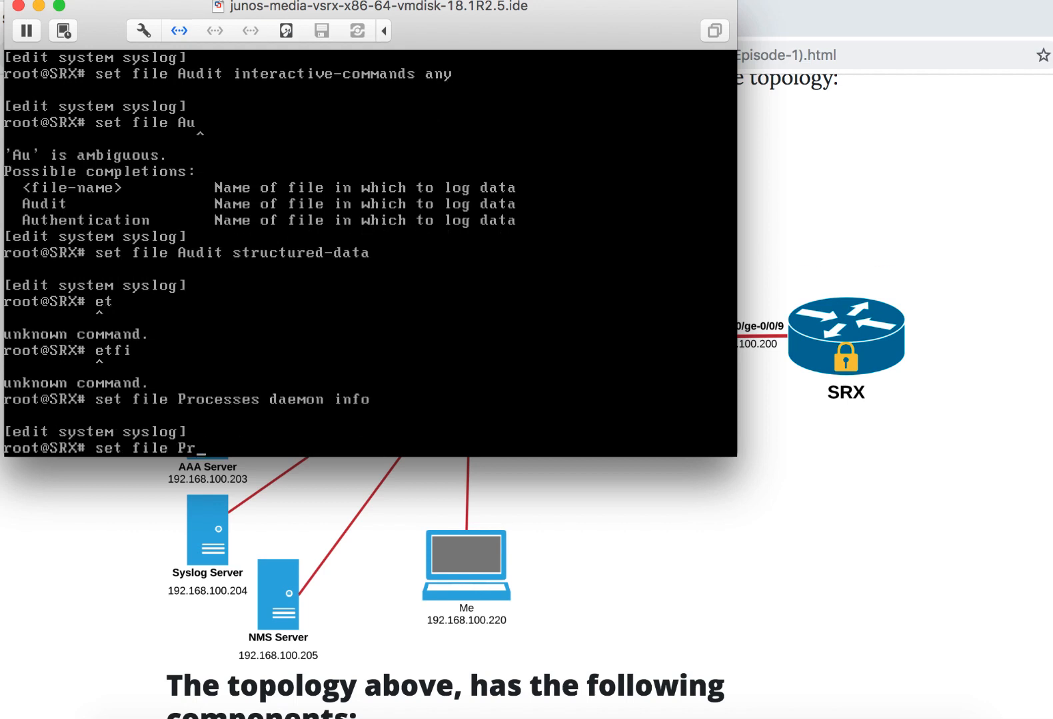
key(Tab)
text(S)
key(Return)
key(BackSpace)
text(sses s)
key(Tab)
key(Tab)
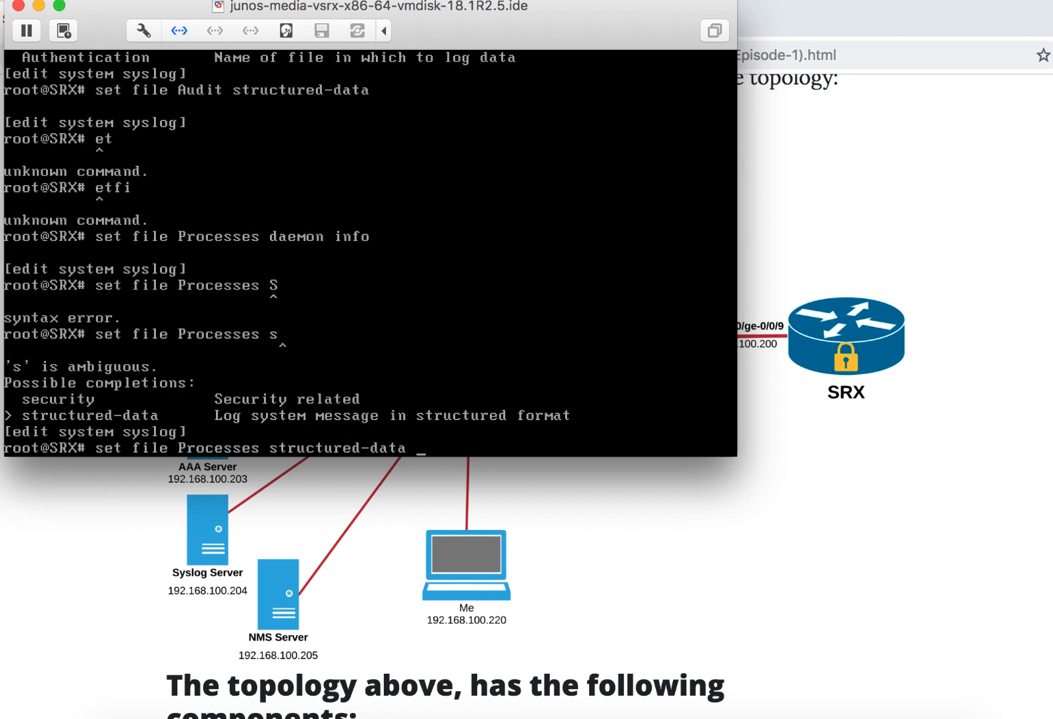
key(Return)
text(top)
key(Return)
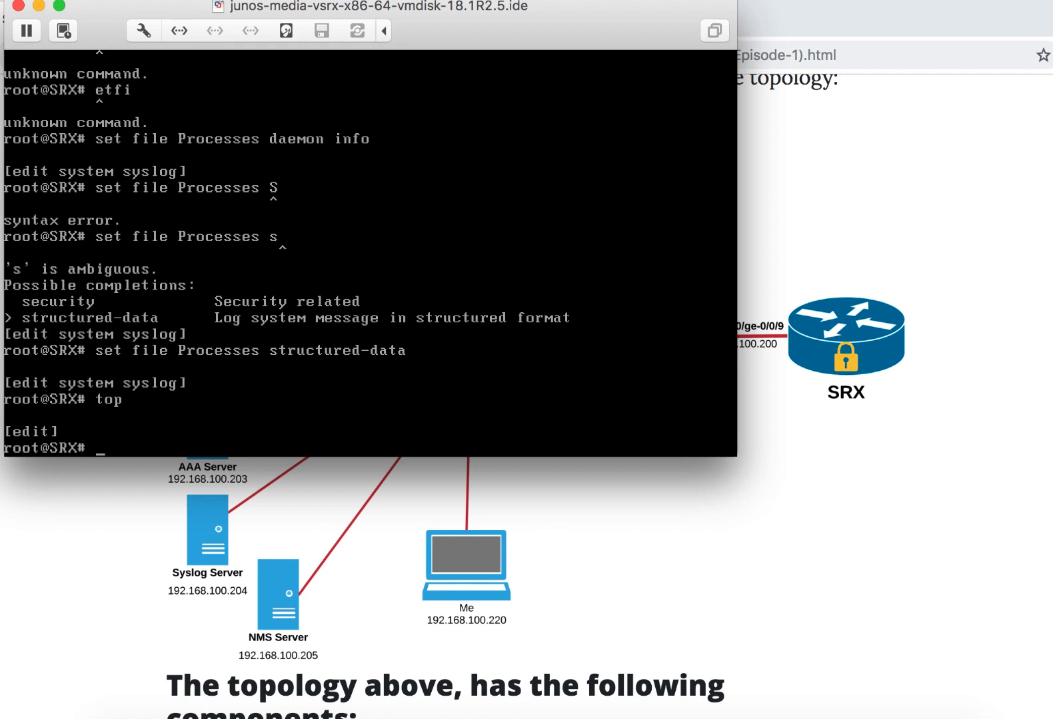
- Set the security log mode to event
text(set security log mode event)
key(Return)
- Set the security log event-rate to 1000
text(set sec)
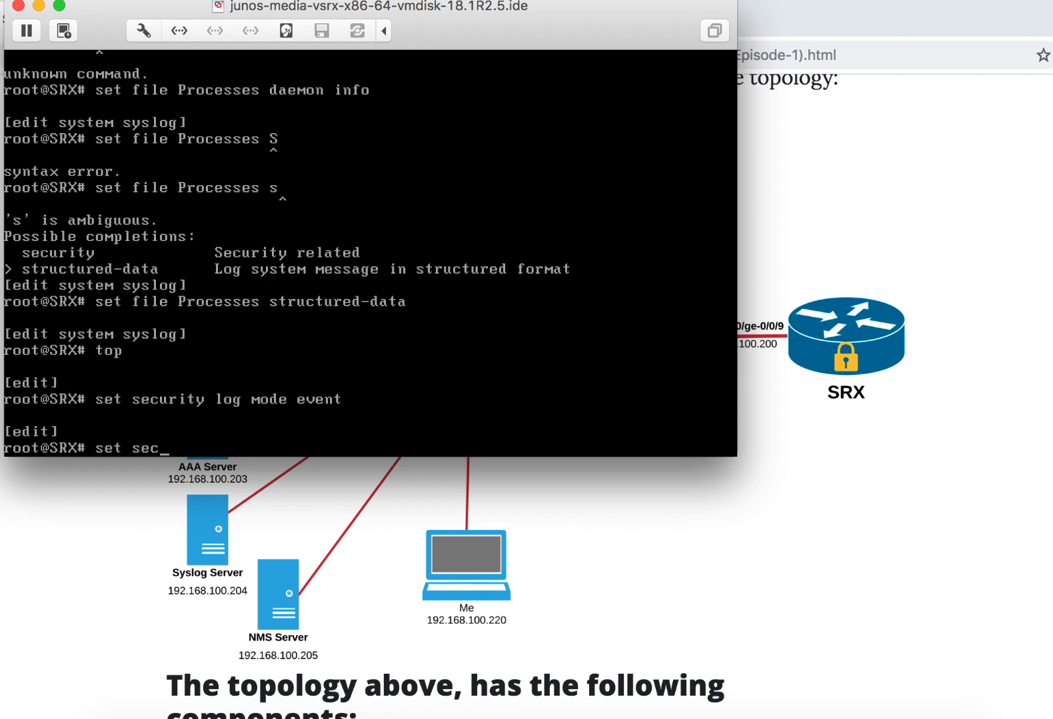
text(urity log event-rate 1000)
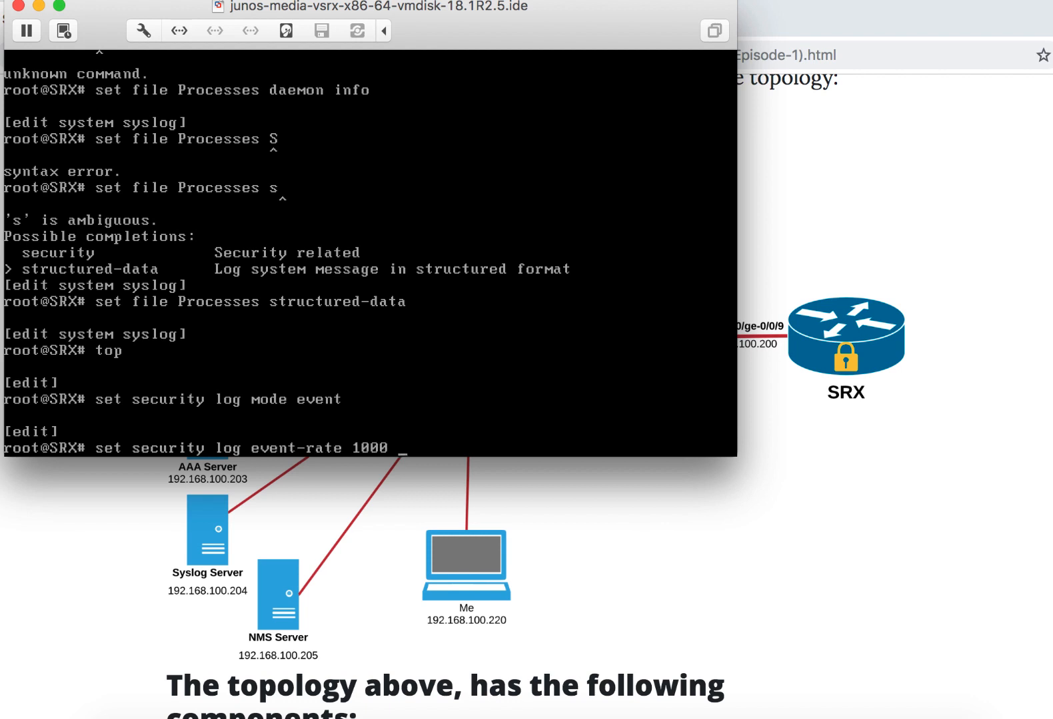
key(Return)
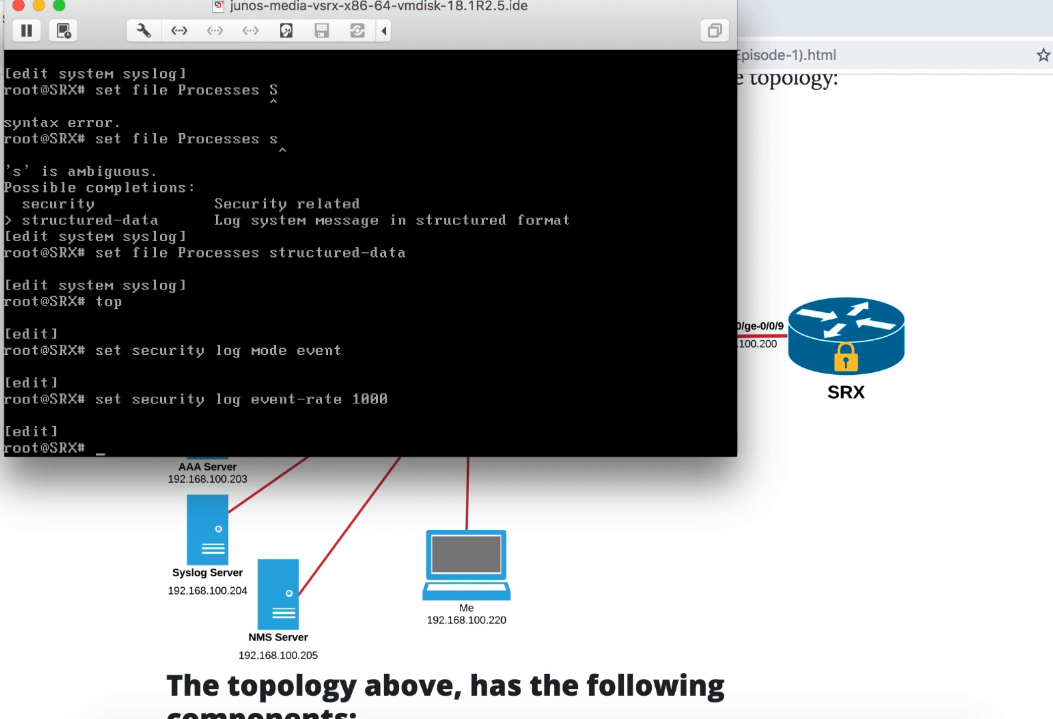
- Enter the snmp configuration level and set the SNMP name to SRX
text(edit snmp)
key(Return)
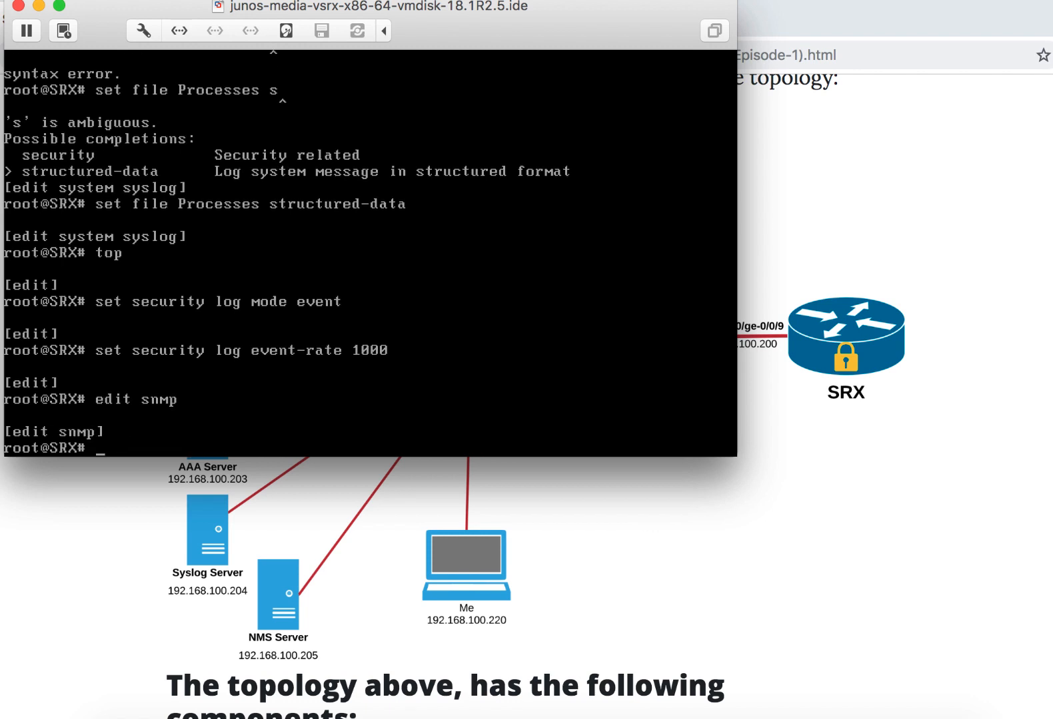
text(set name SRX)
key(Return)
- Set the SNMP description to "SRX Security Gateway"
text(set )
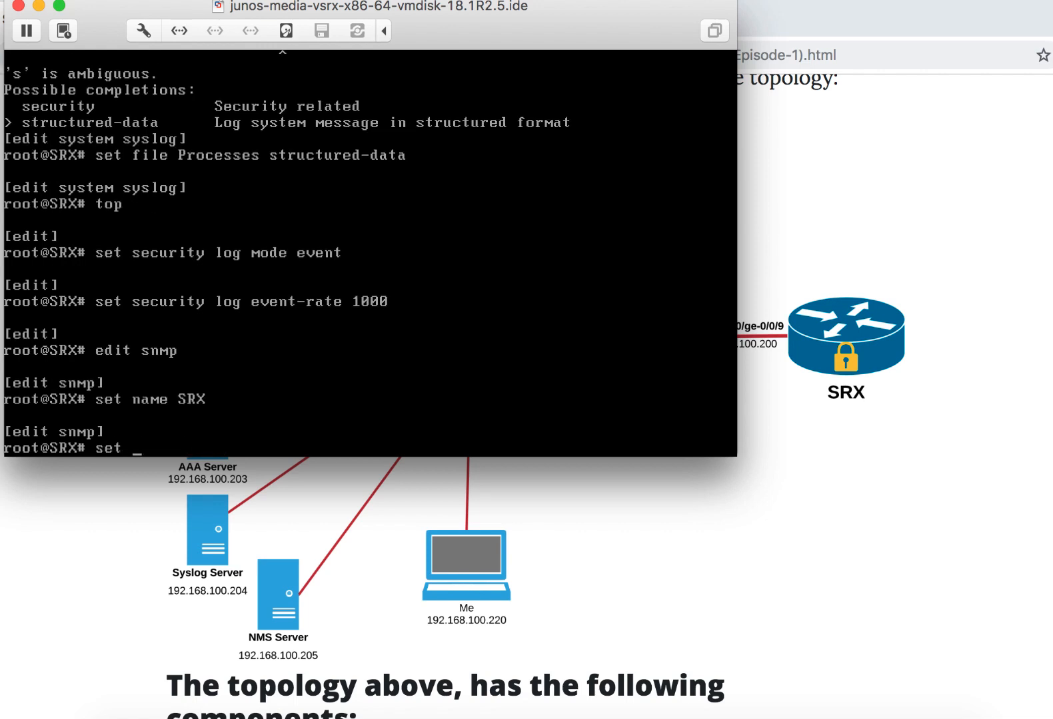
text(description ")
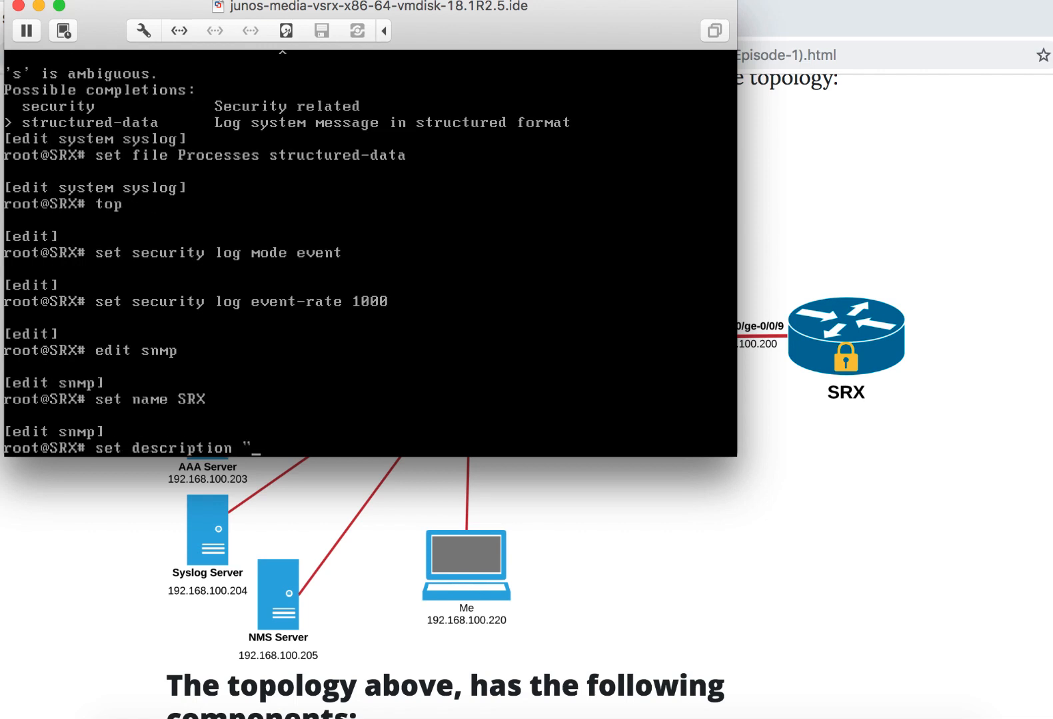
text(SRX Security)
key(BackSpace)
key(BackSpace)
key(BackSpace)
key(BackSpace)
key(BackSpace)
text(rity G)
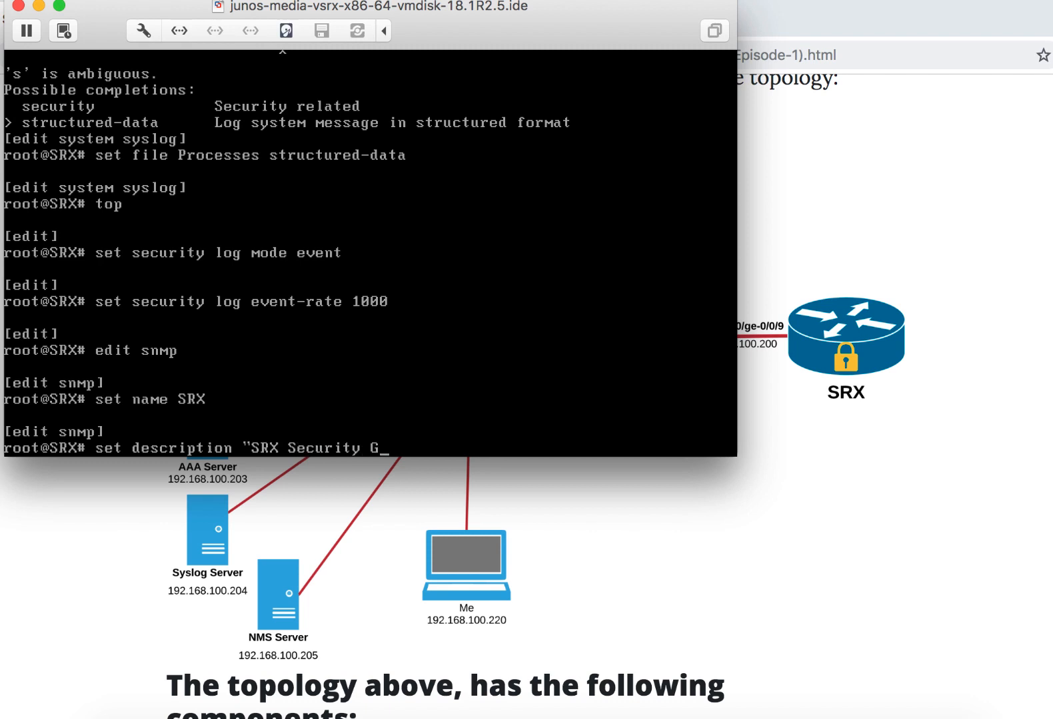
text(ateway")
key(Return)
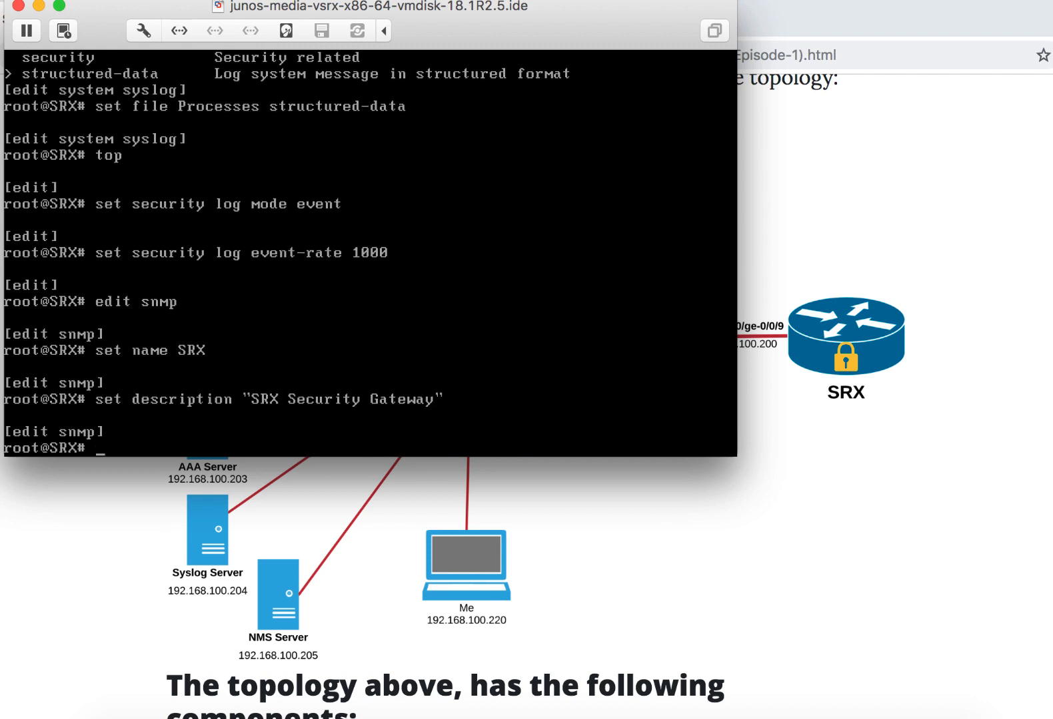
- Set the SNMP location to "Rack 01"
text(set lo ca)
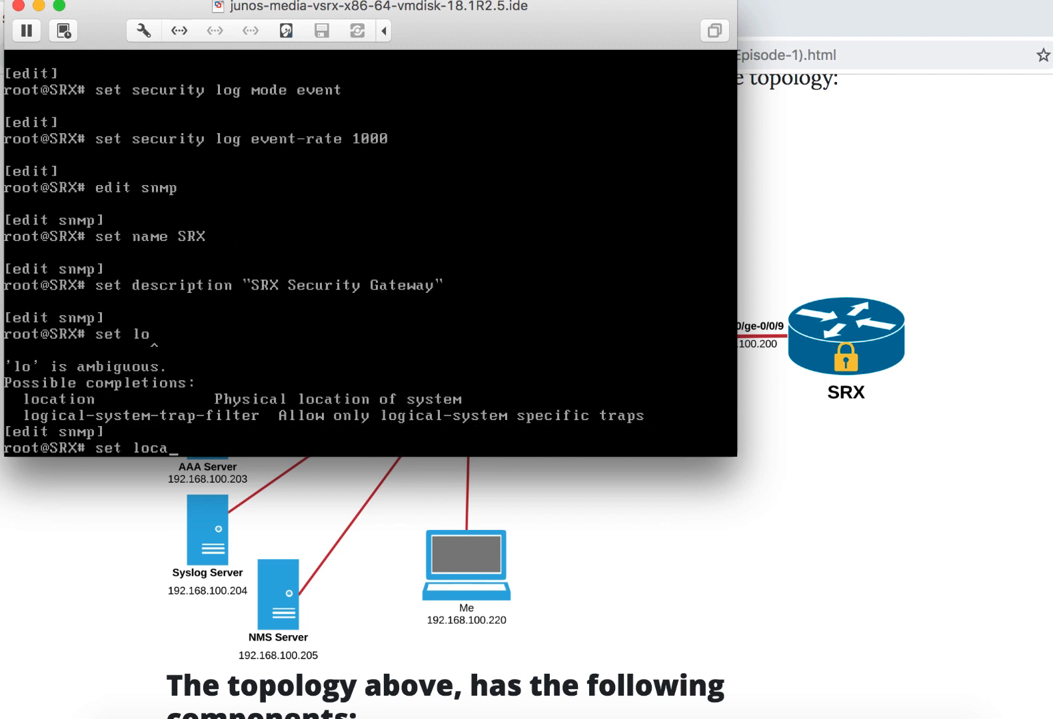
text(tion "Rack 01")
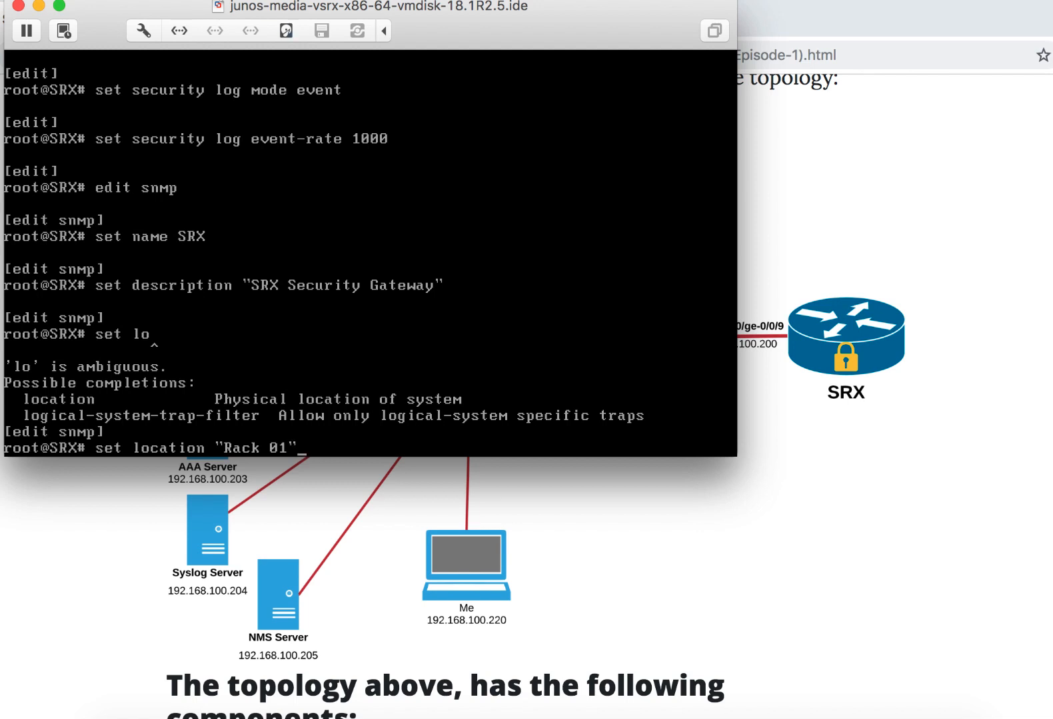
key(Return)
- Define an SNMP view named all that covers OID .1
text(set view all oid)
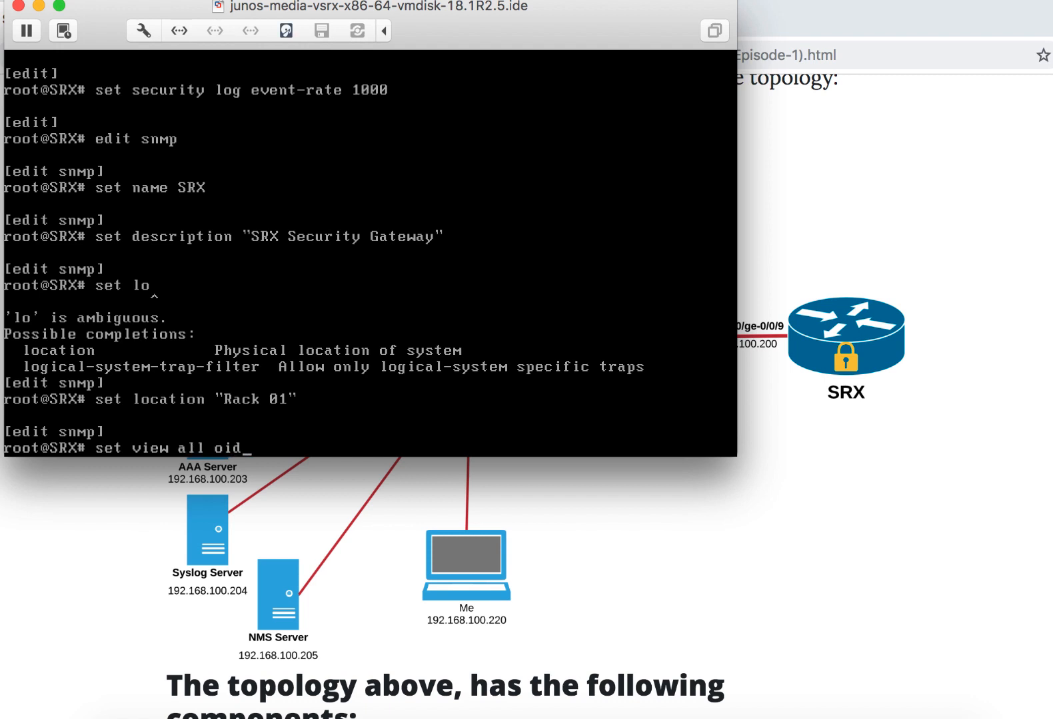
text( .1)
key(Return)
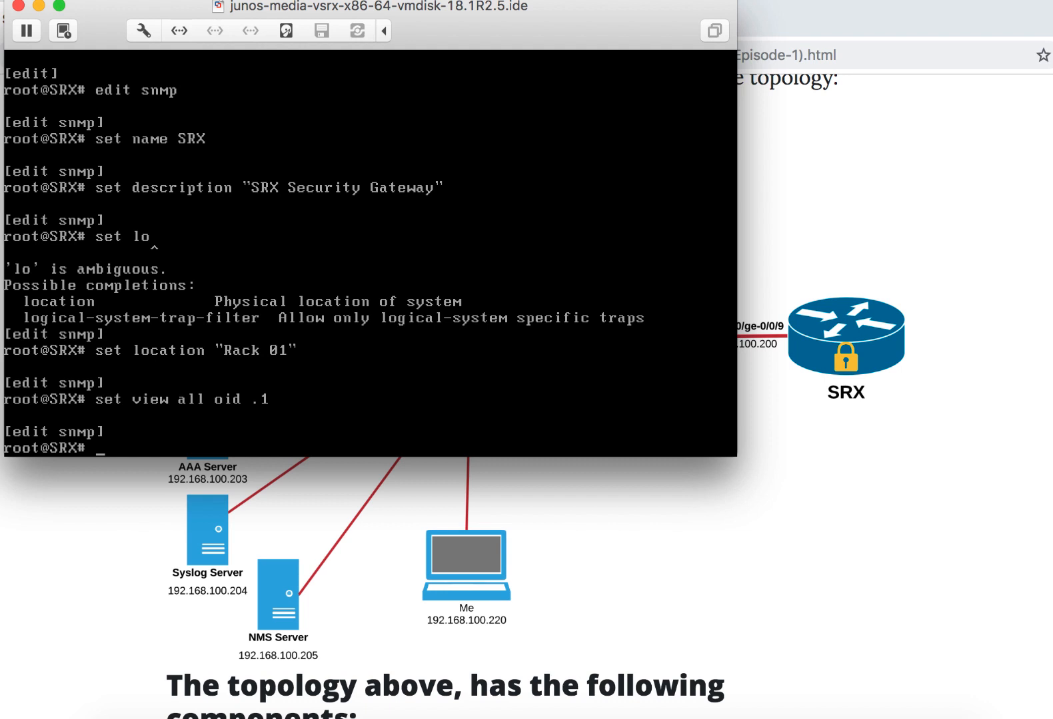
- Create an SNMP community by entering its community string and assign it the view all
text(set community )
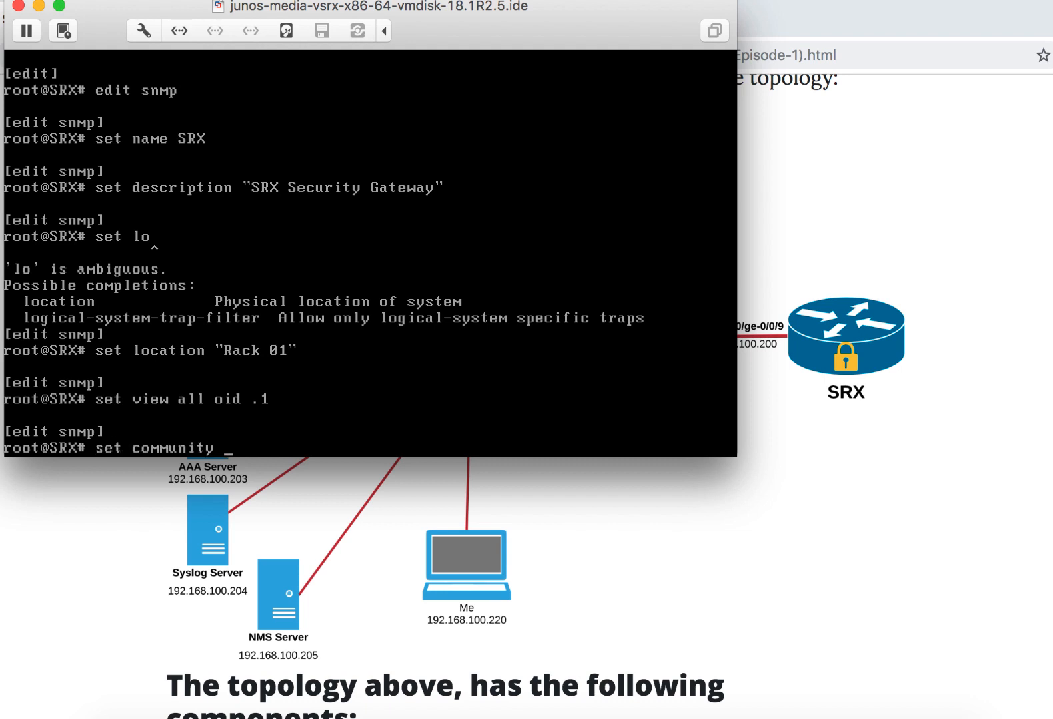
text(Junos@123@ )
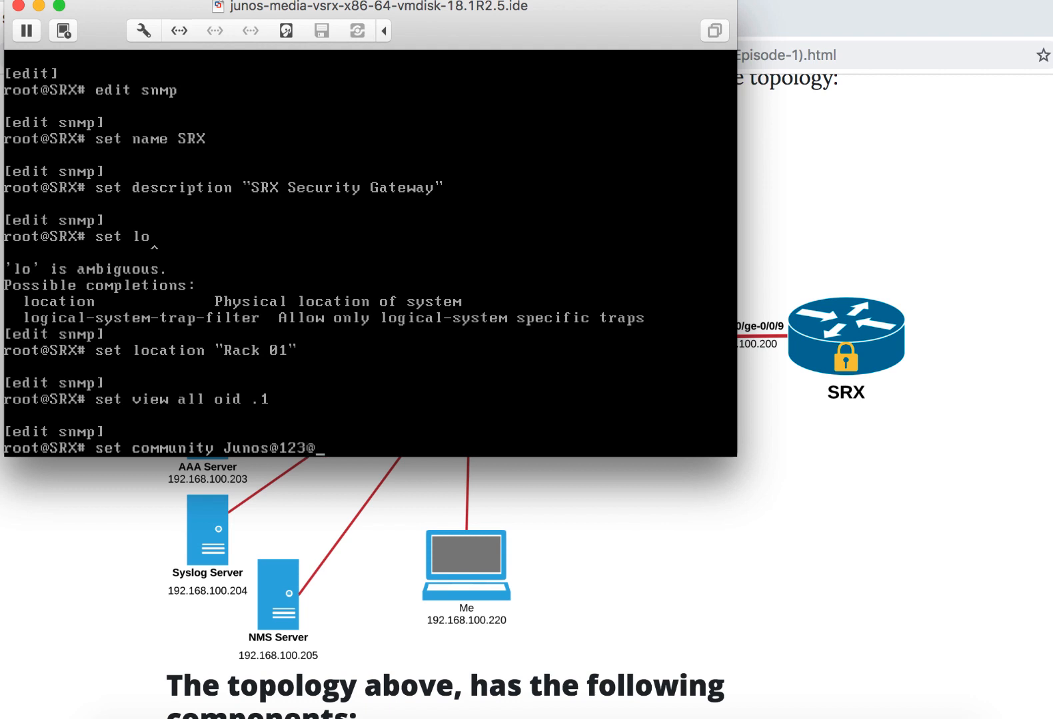
text(c)
key(BackSpace)
text(view all)
key(Return)
- Set the authorization of the same SNMP community string to read-only
text(set community Junos@123@ authorization read-only)
key(Return)
- Restrict the SNMP community string to clients in 192.168.100.0/24
text(set community Junos@123@ clients)
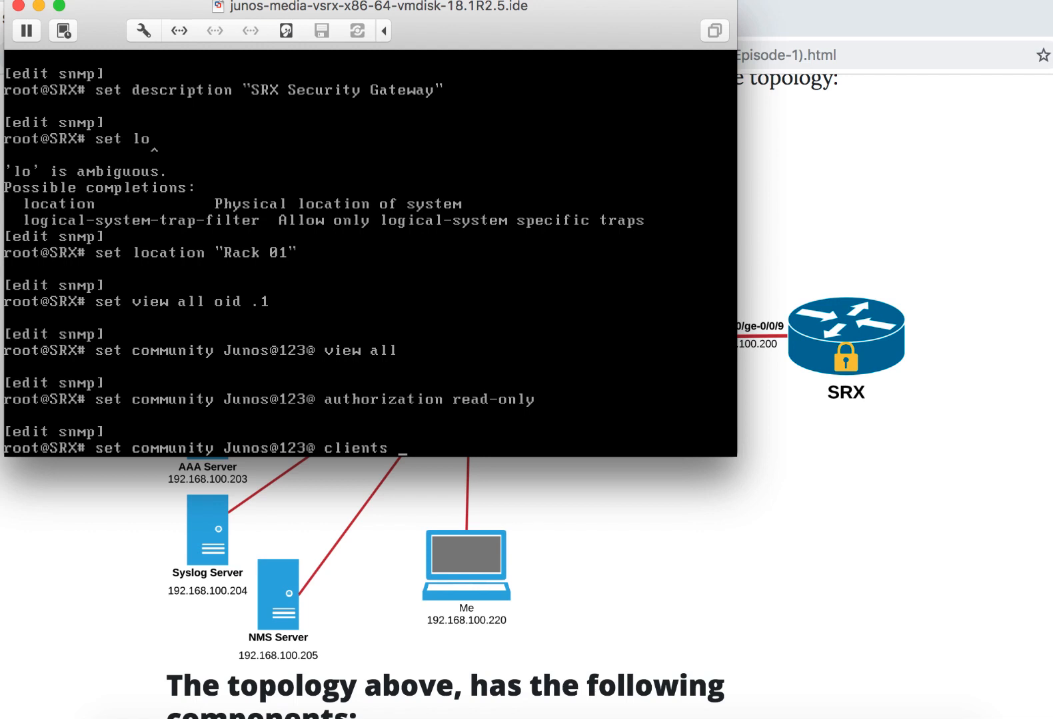
text(192.168.100.0/24)
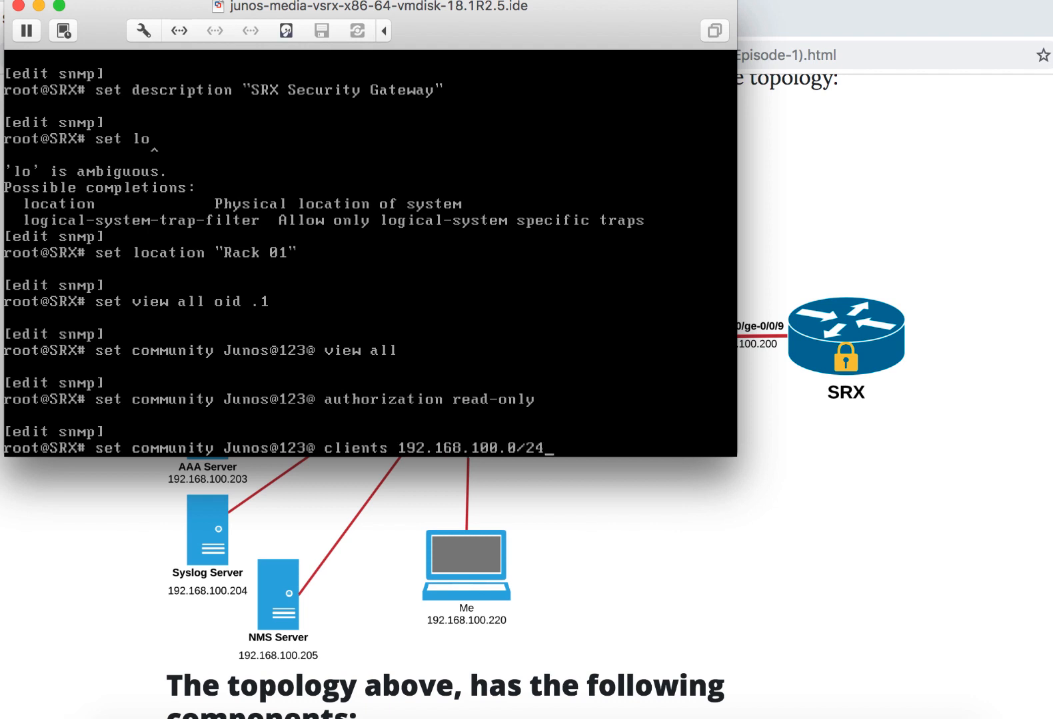
key(Return)
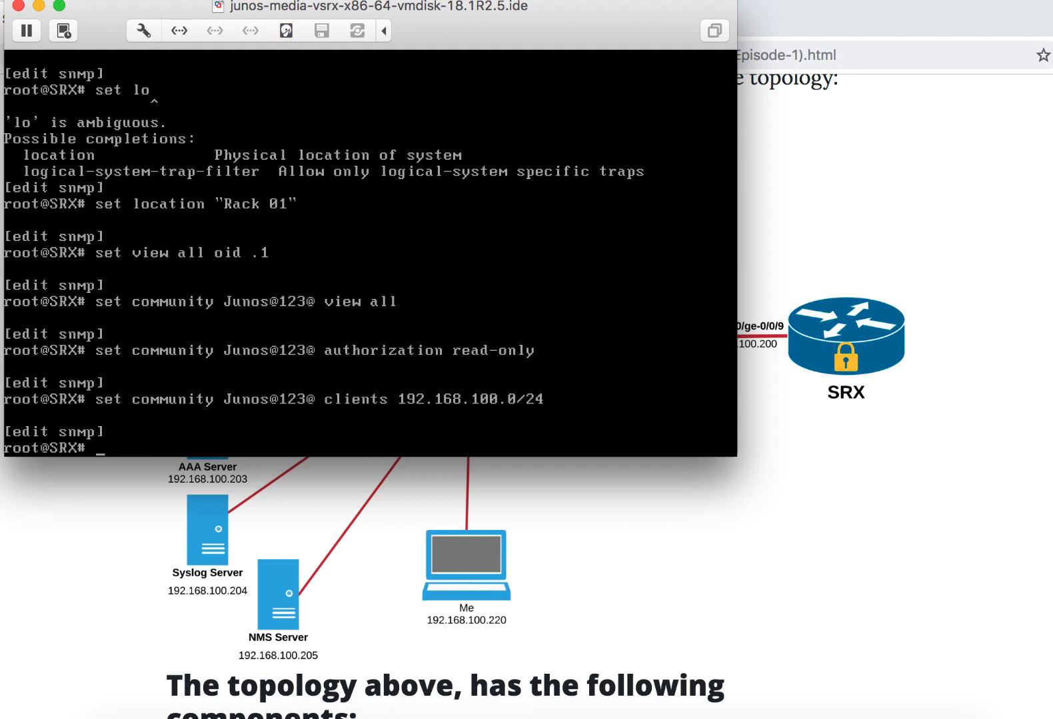
- Create the SNMP trap group SRX-Traps with the NMS server 192.168.100.205 as its target
text(set c)
key(space)
text(li)
key(BackSpace)
key(BackSpace)
key(BackSpace)
text(tra)
text(p-)
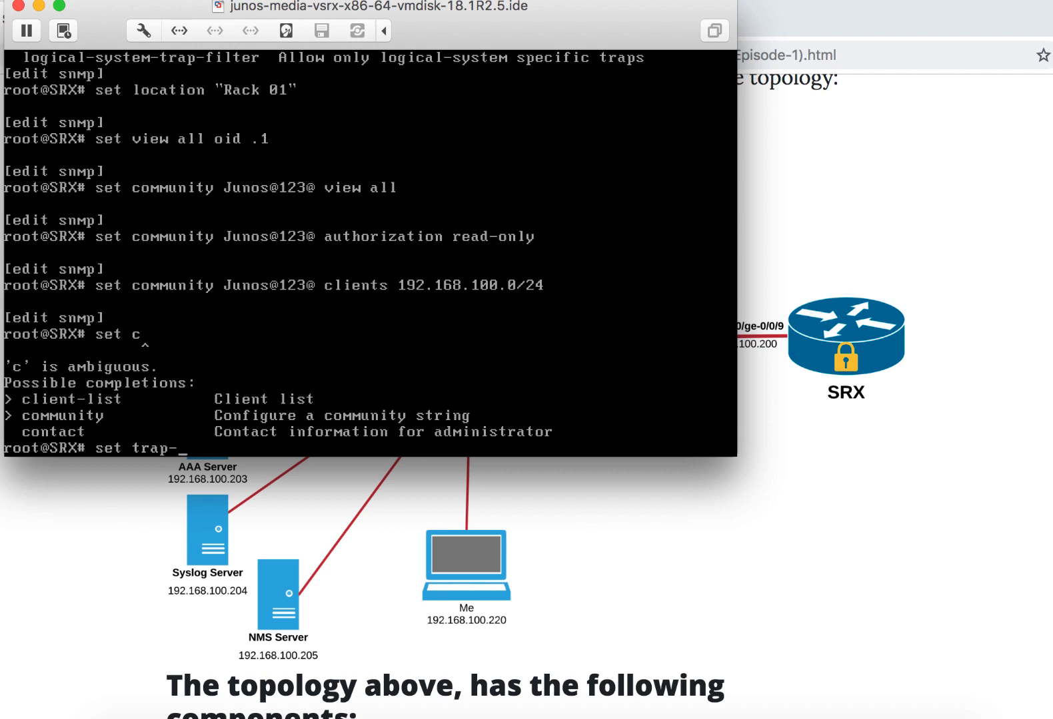
text(group SRX-T)
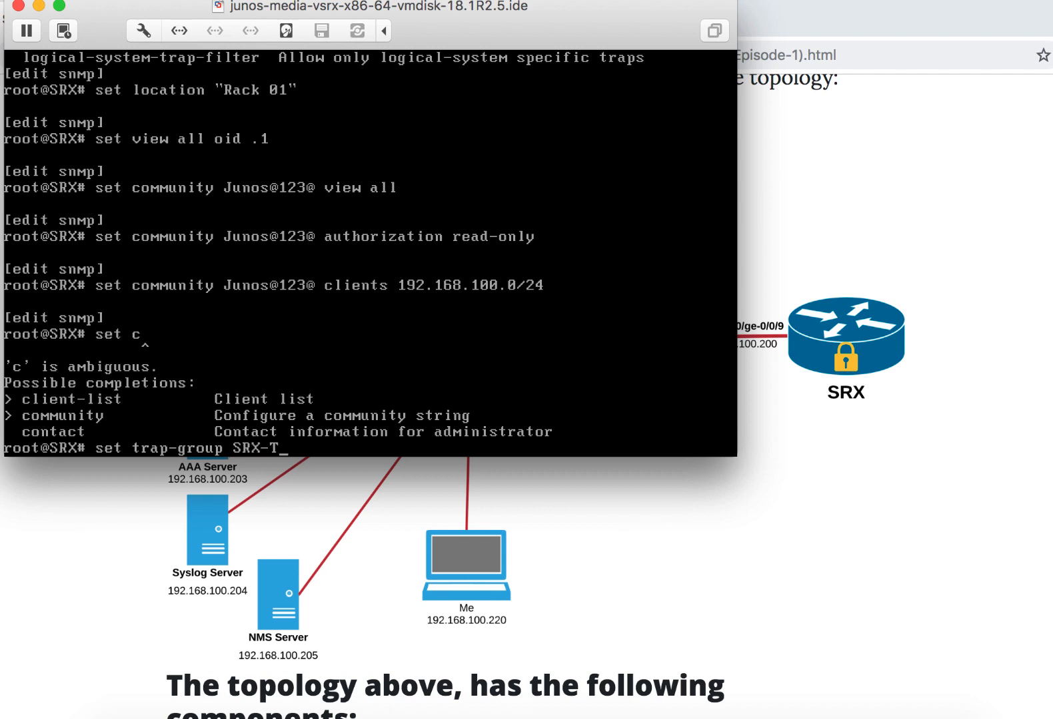
text(raps c)
key(BackSpace)
text(tag)
key(Return)
key(BackSpace)
key(BackSpace)
text(r)
key(BackSpace)
text(argets )
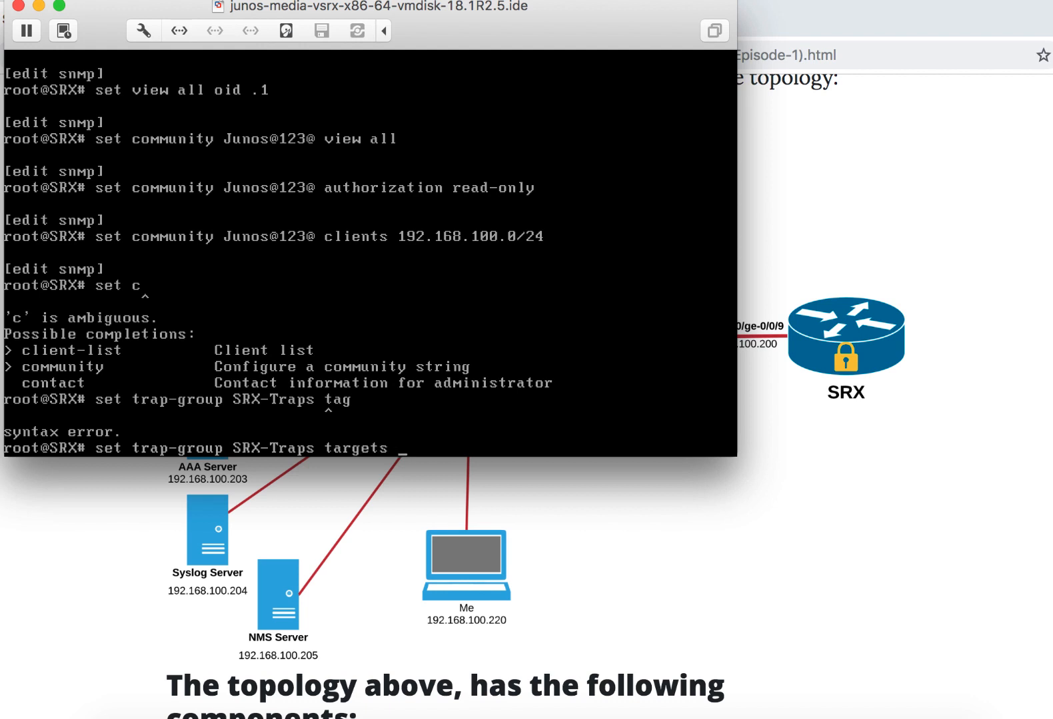
text(192.168.100.205)
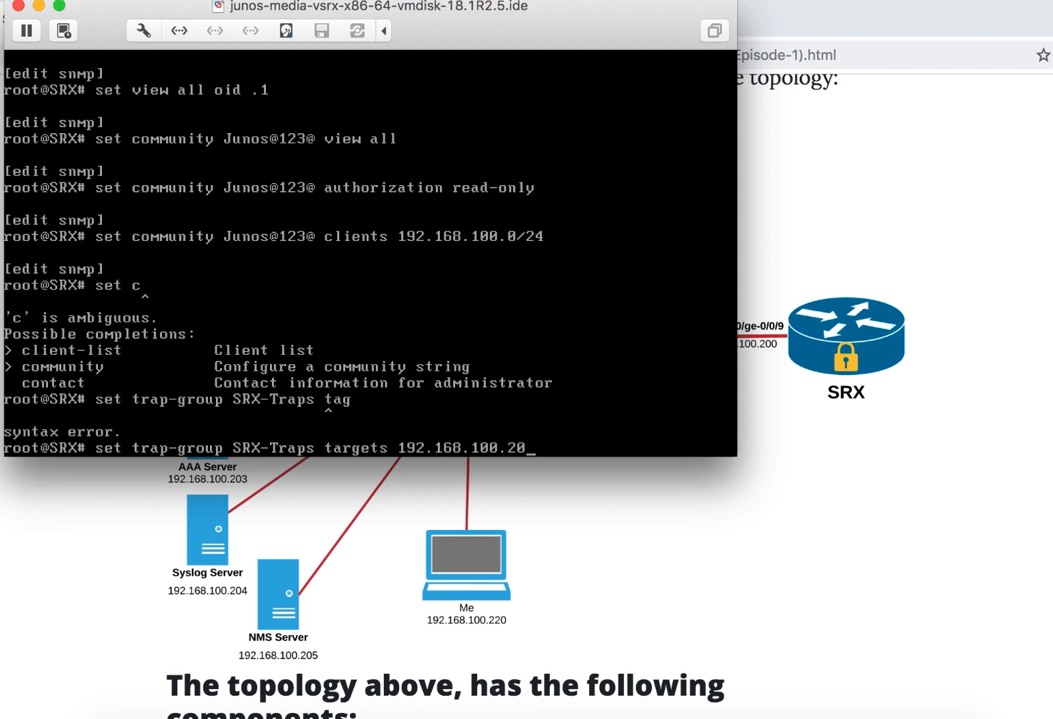
key(Return)
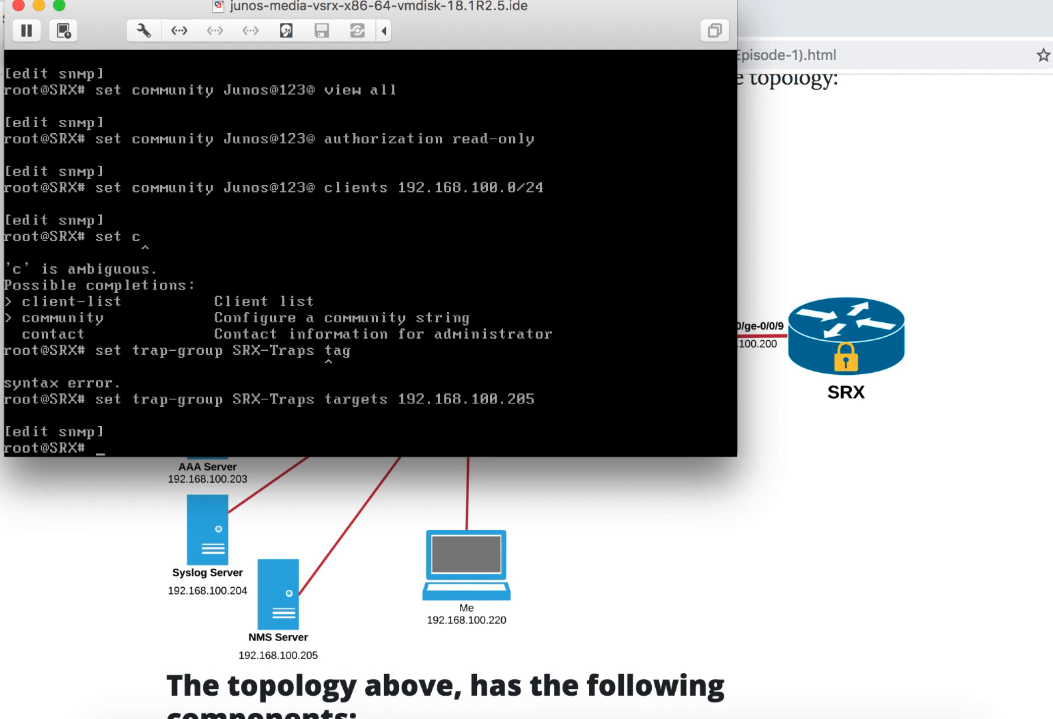
- Add the configuration category to the SRX-Traps trap group
key(Up)
key(BackSpace)
key(BackSpace)
key(BackSpace)
key(BackSpace)
key(BackSpace)
key(BackSpace)
key(BackSpace)
key(BackSpace)
key(BackSpace)
key(BackSpace)
key(BackSpace)
key(BackSpace)
key(BackSpace)
key(BackSpace)
key(BackSpace)
key(BackSpace)
key(BackSpace)
key(BackSpace)
key(BackSpace)
key(BackSpace)
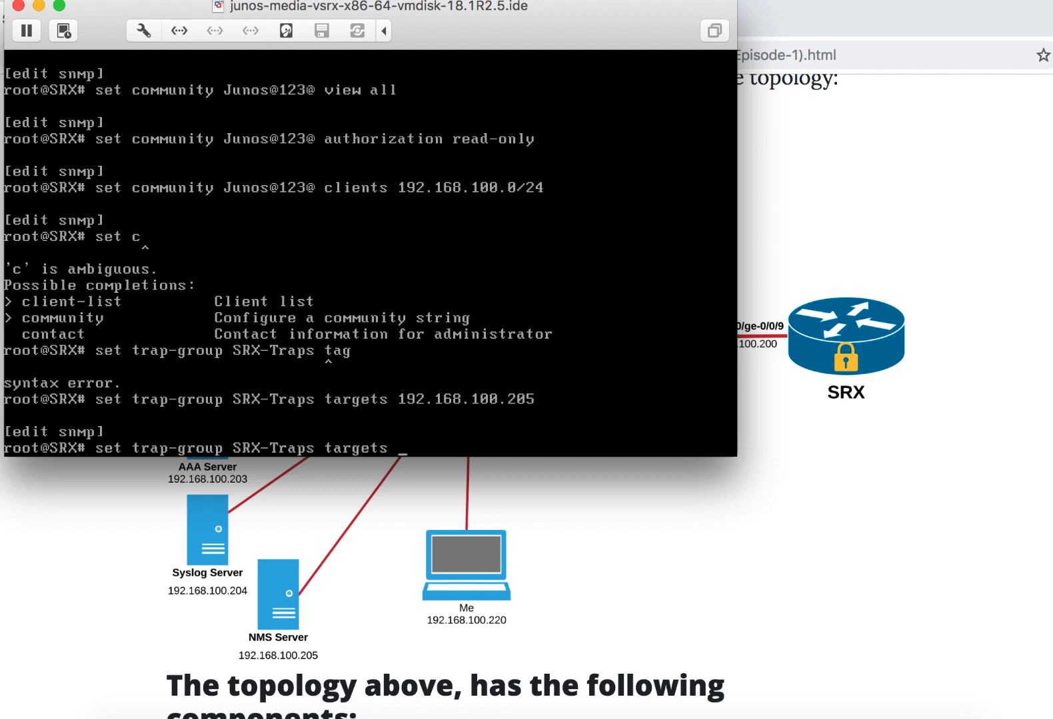
text(c)
key(Tab)
text(c)
key(Tab)
key(Return)
- Add the link category to the SRX-Traps trap group
key(Up)
key(BackSpace)
key(BackSpace)
key(BackSpace)
key(BackSpace)
key(BackSpace)
key(BackSpace)
key(BackSpace)
key(BackSpace)
key(BackSpace)
key(BackSpace)
key(BackSpace)
key(BackSpace)
key(BackSpace)
key(BackSpace)
text(link)
key(Return)
- Return to the top configuration level and enter the system login level
text(top)
key(Return)
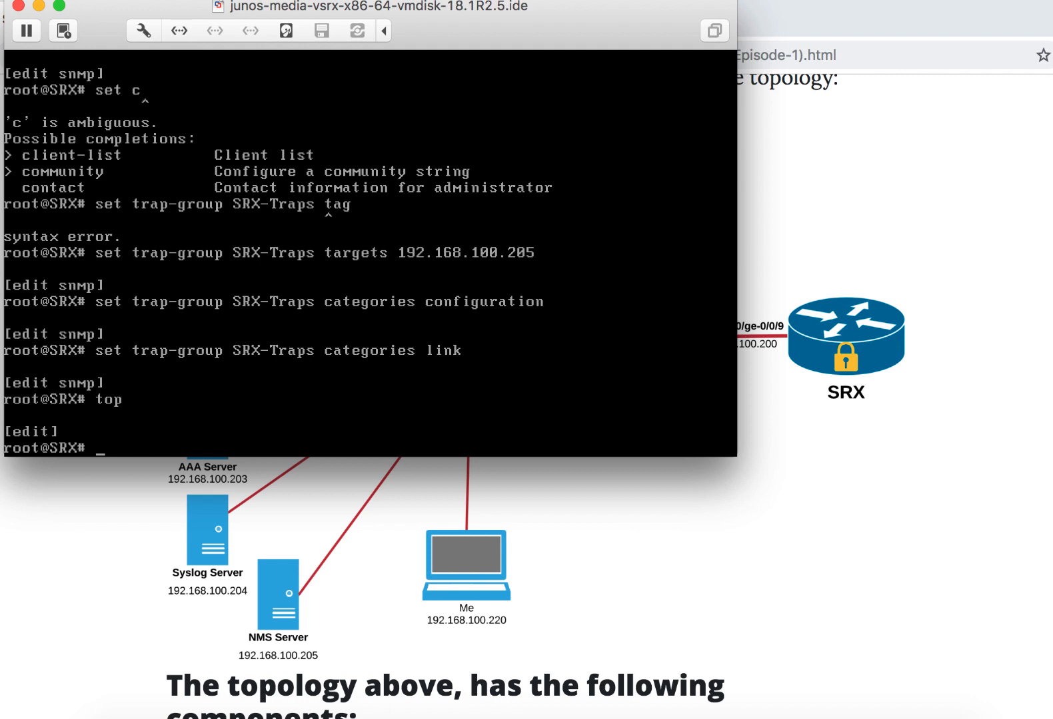
text(edit system log in)
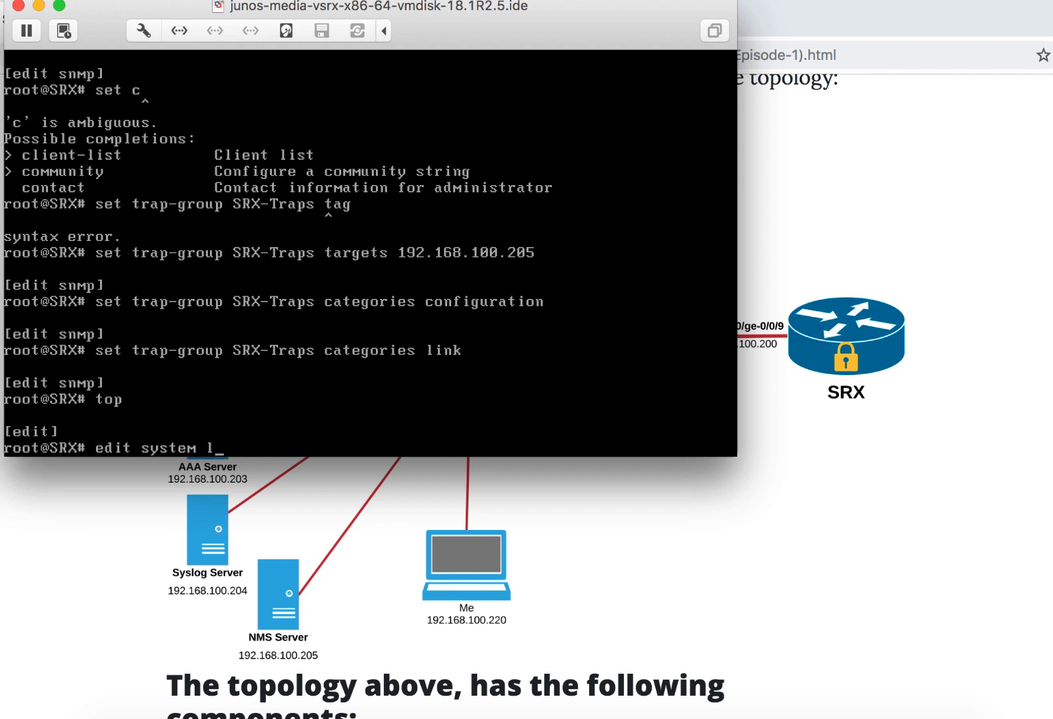
key(Return)
key(Return)
- Create the login class Admins with idle-timeout 10, login-alarms and permissions all
text(set class Ad)
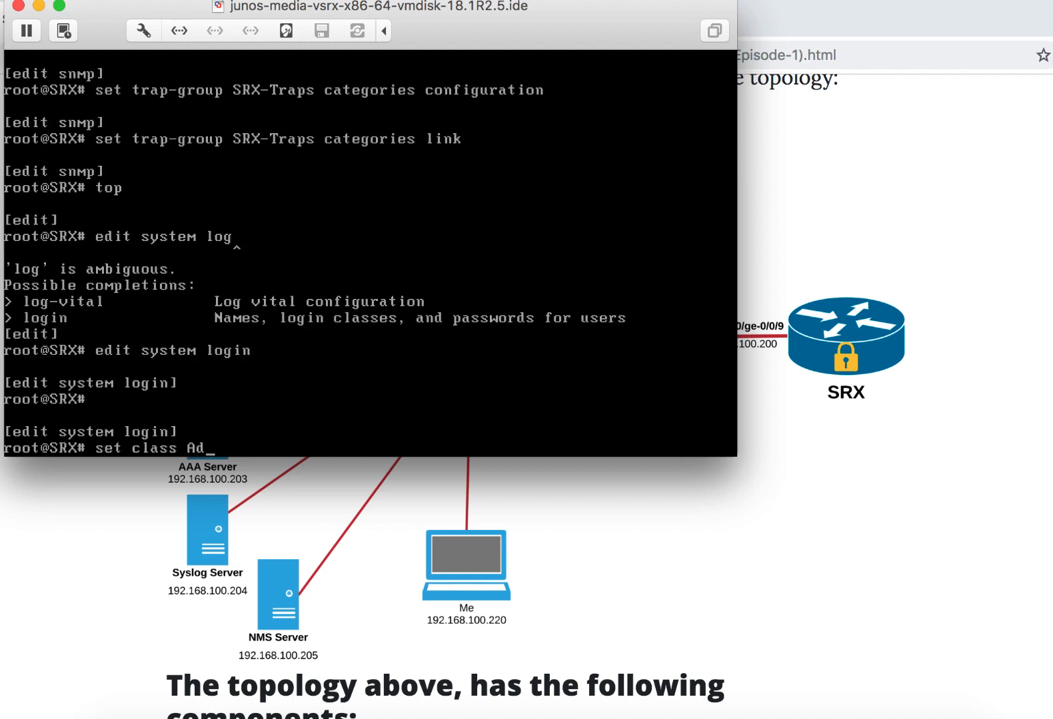
text(mins idle-timeout )
text(100)
key(BackSpace)
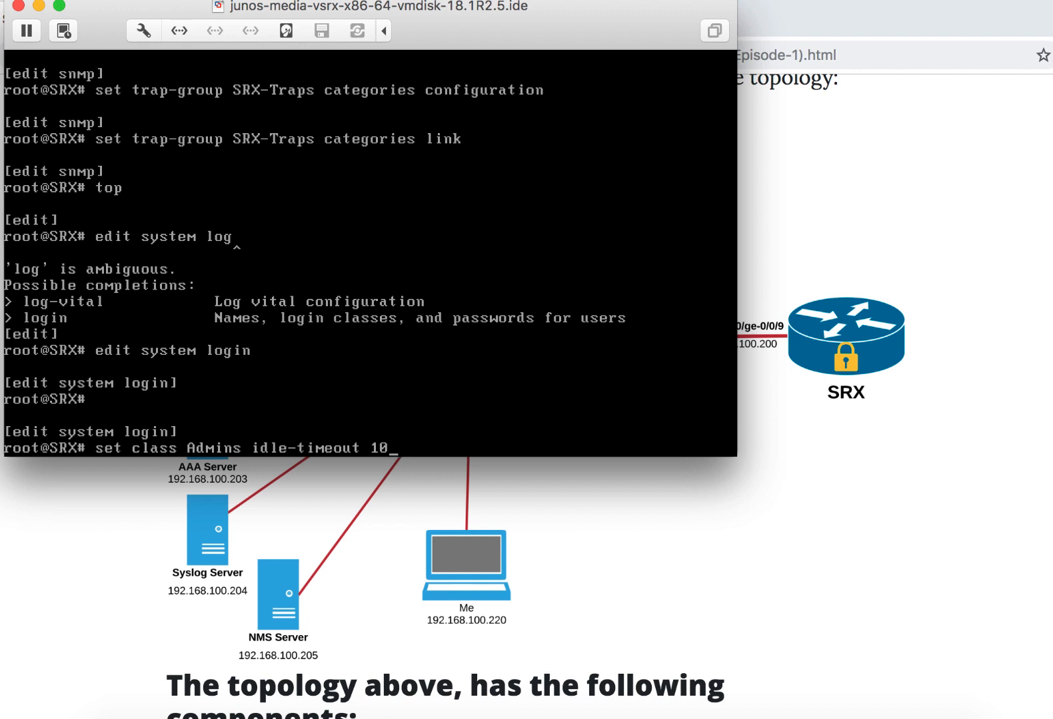
text(logii)
key(Return)
text(n-alarms )
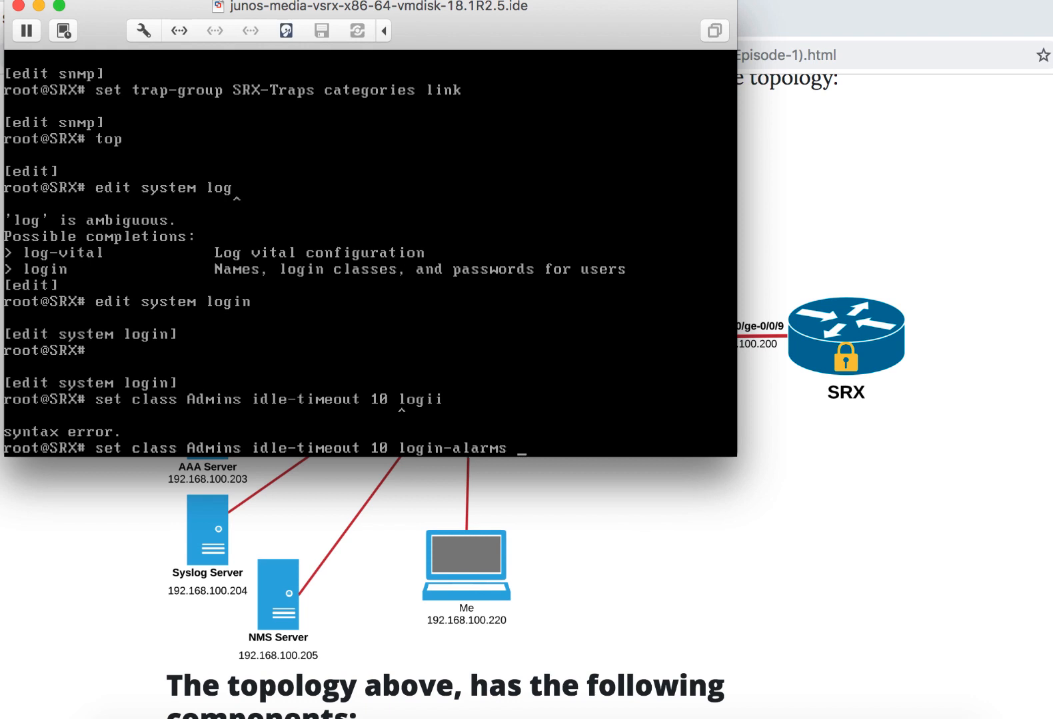
text(permissions all)
key(Return)
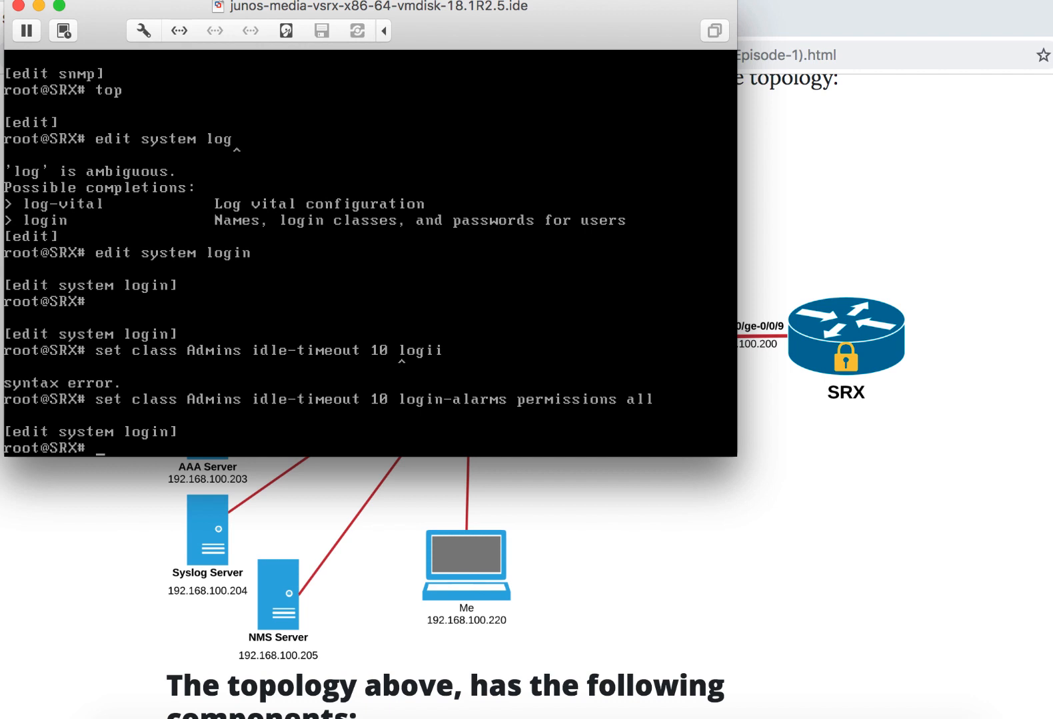
- Begin a quoted deny-commands expression for the login class Admins
text(set class Adm)
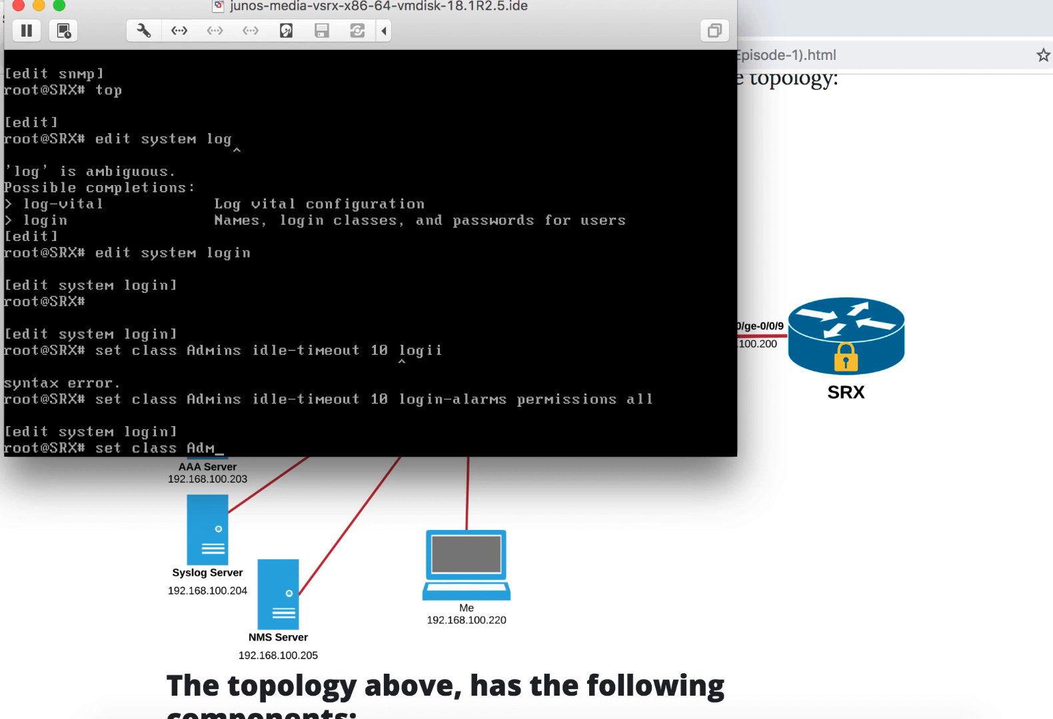
text(ins deny-commands "()
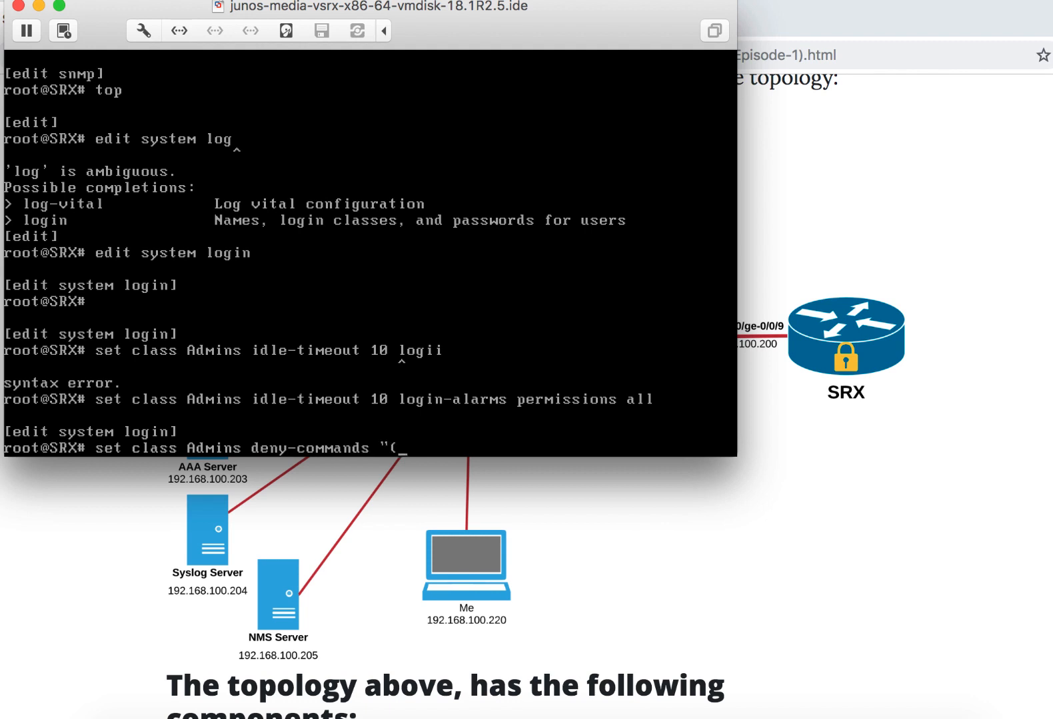
key(XF86AudioRaiseVolume)
key(XF86AudioRaiseVolume)
key(XF86AudioRaiseVolume)
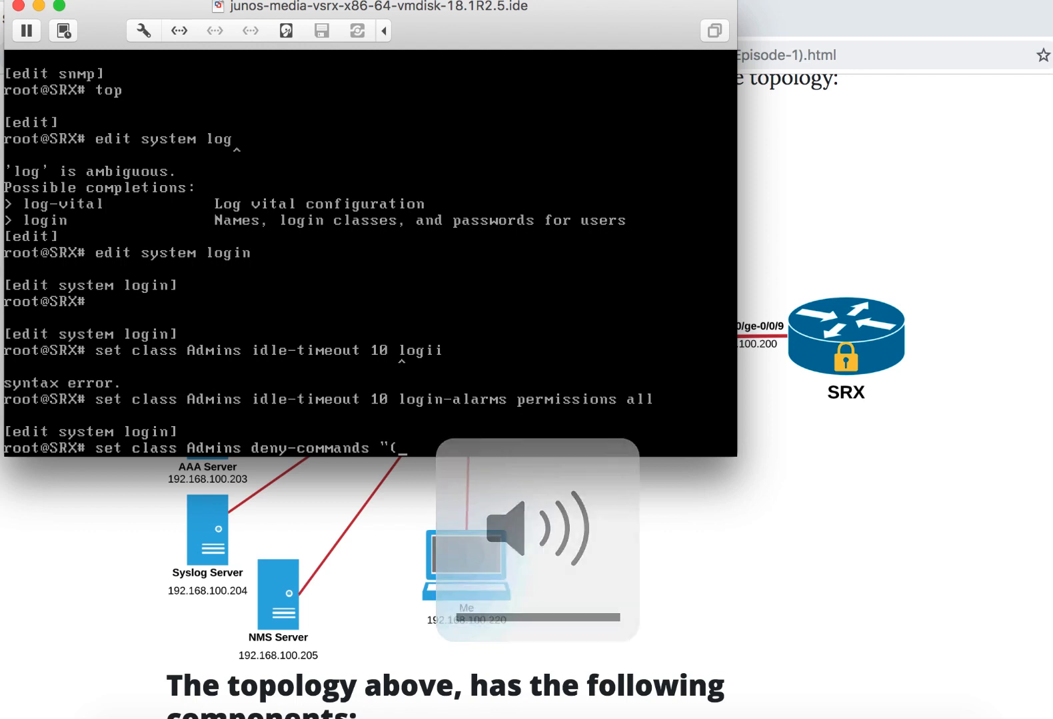
- Enter (set cli idle-timeout)|(request system software) as the first alternatives of the deny-commands expression
text(set cl)
text(i)
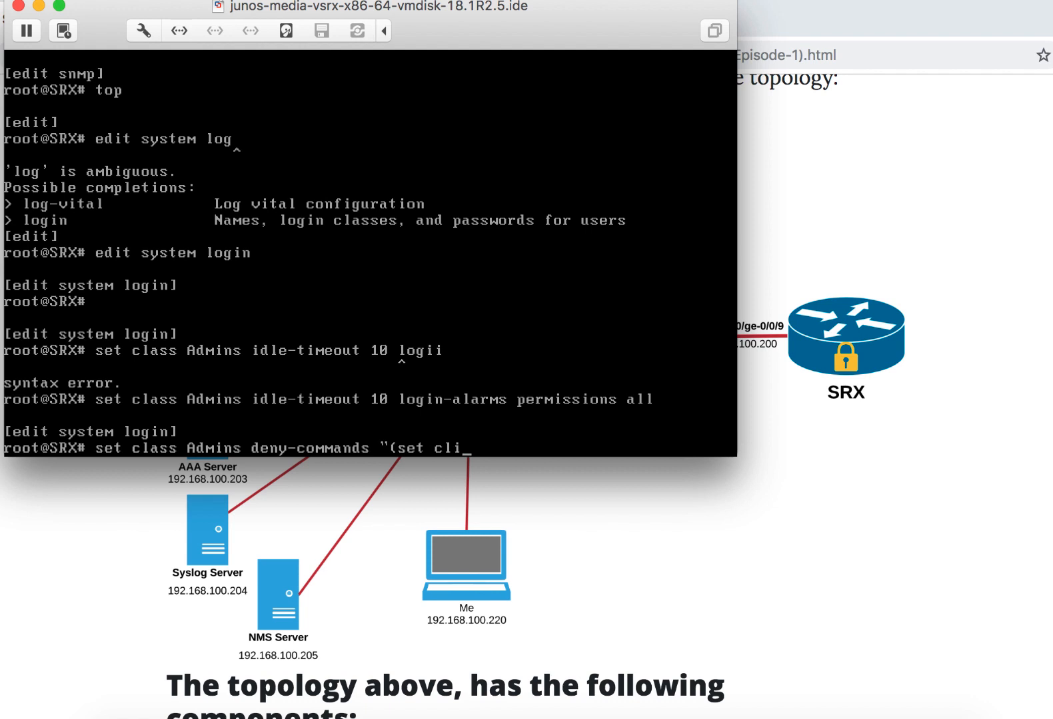
text( idle-timeout))
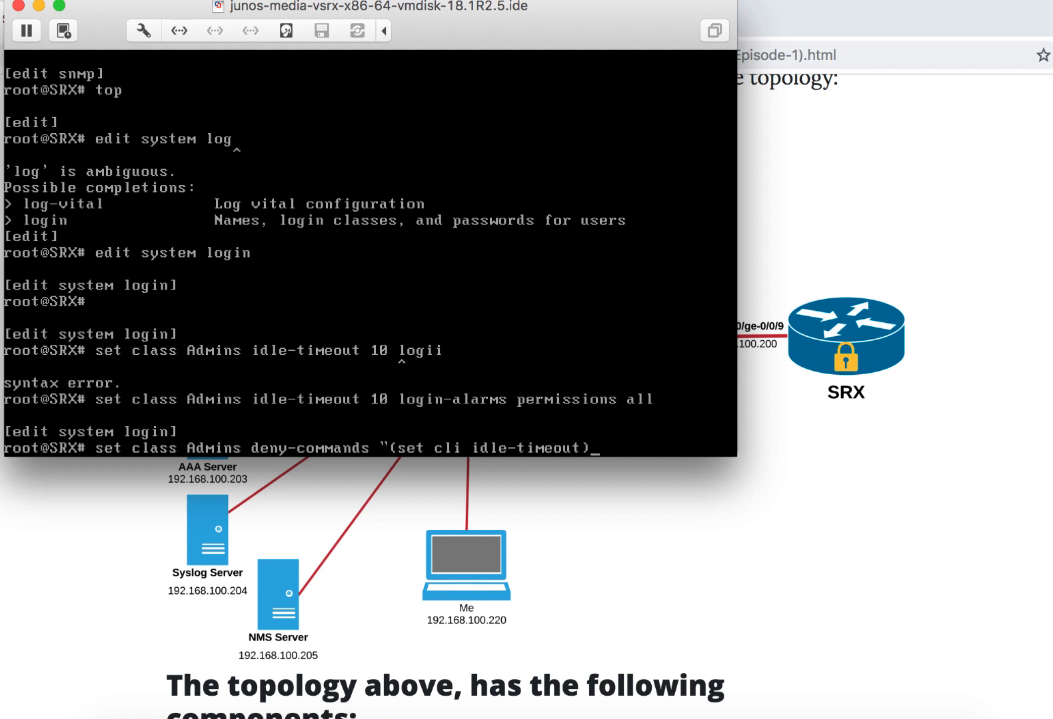
text(|(request system softwa)
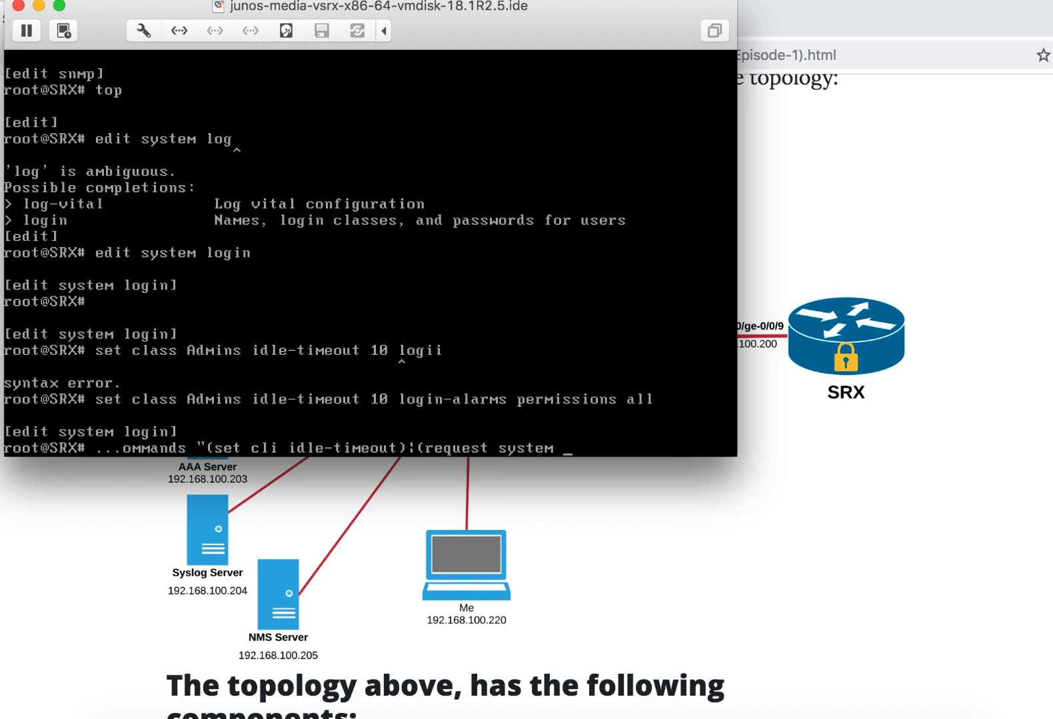
text(re)|(request system z)
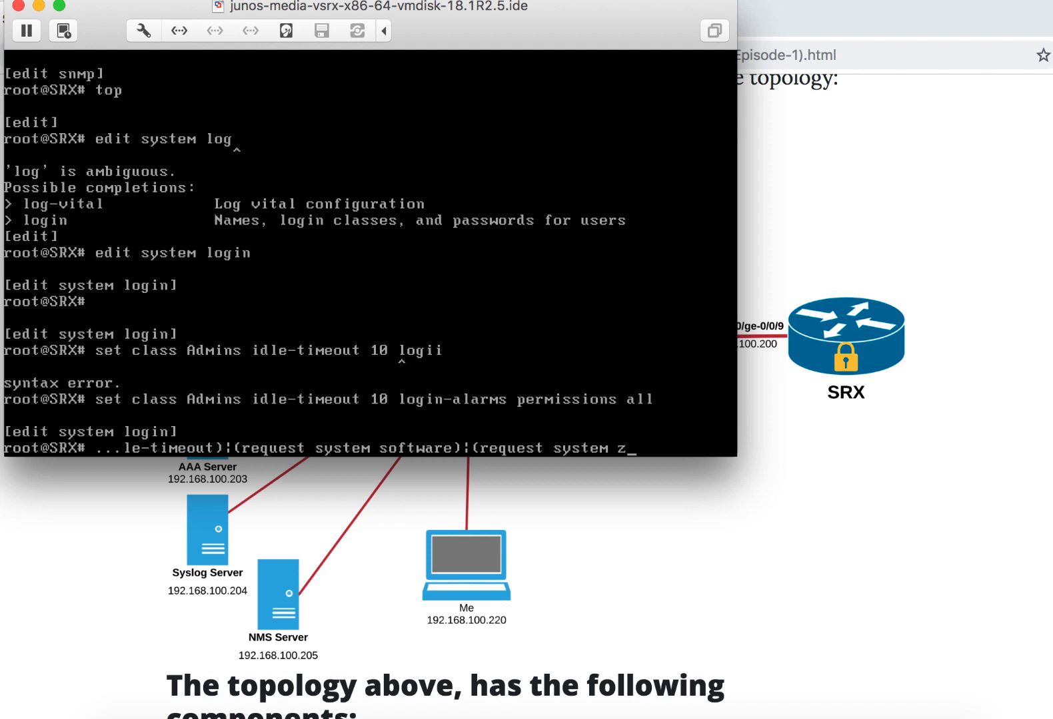
text(eroize)|)
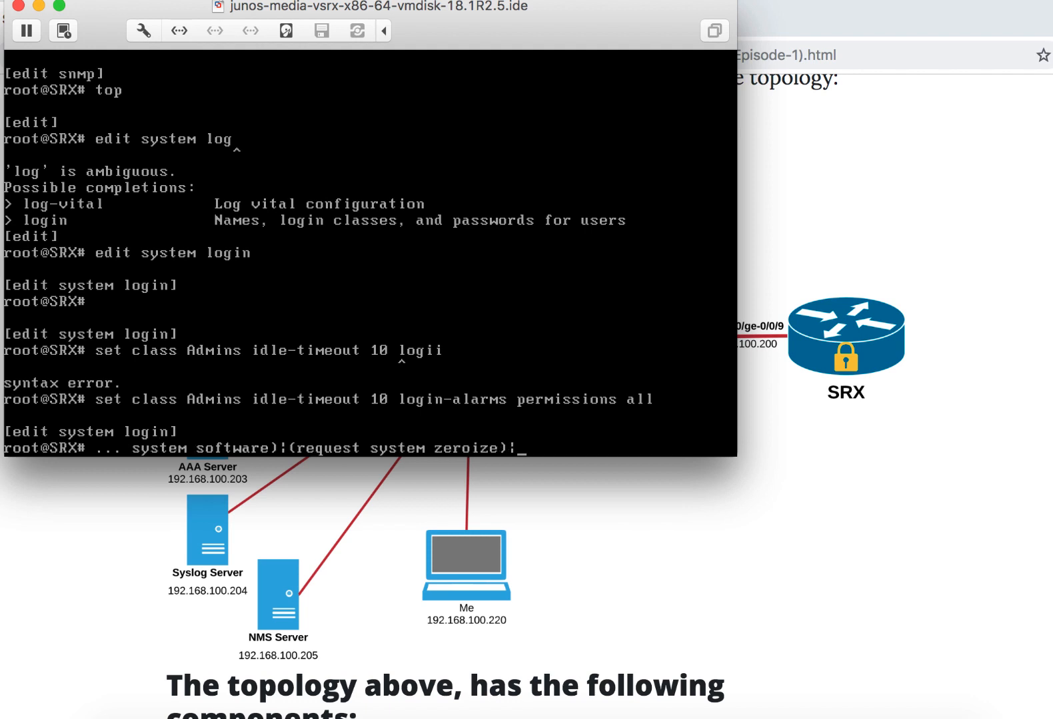
text((reqe)
- Complete the Admins deny-commands expression with (request chassis)|(start) and submit the command
key(BackSpace)
text(uest chassis)|()
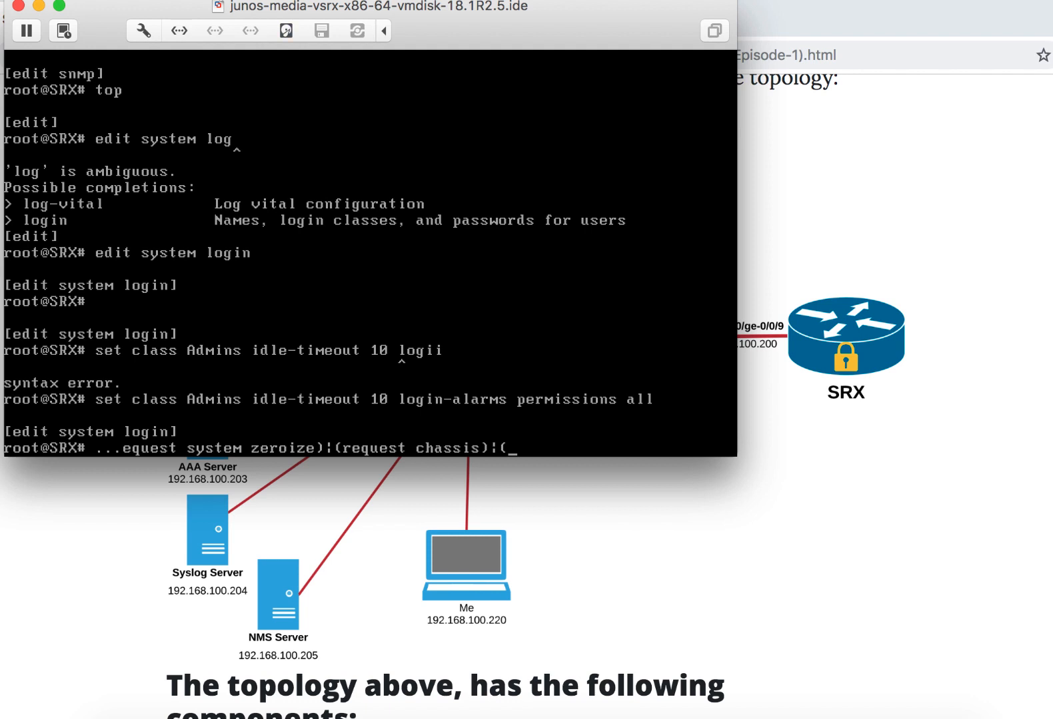
text(start)")
key(Return)
- Begin a deny-configuration command for the login class Admins, reusing the start of the previous class command
text(set)
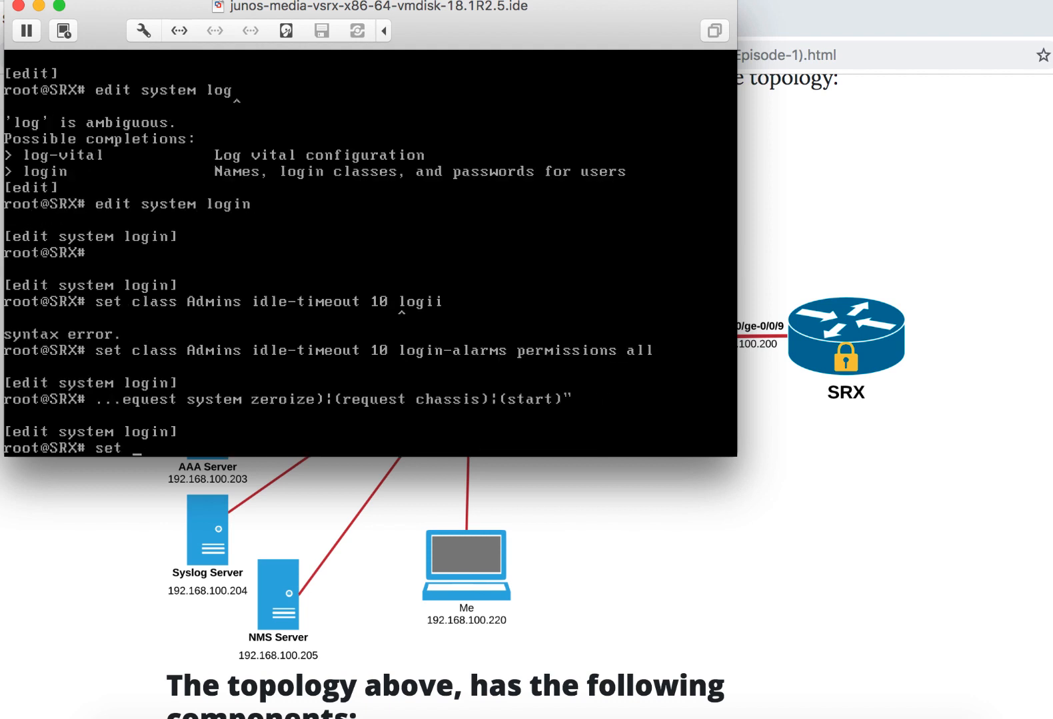
key(super+v)
key(BackSpace)
key(BackSpace)
key(BackSpace)
key(BackSpace)
key(BackSpace)
key(BackSpace)
key(BackSpace)
key(BackSpace)
key(BackSpace)
key(BackSpace)
key(BackSpace)
key(BackSpace)
key(BackSpace)
key(BackSpace)
key(BackSpace)
key(BackSpace)
key(BackSpace)
key(BackSpace)
key(BackSpace)
key(BackSpace)
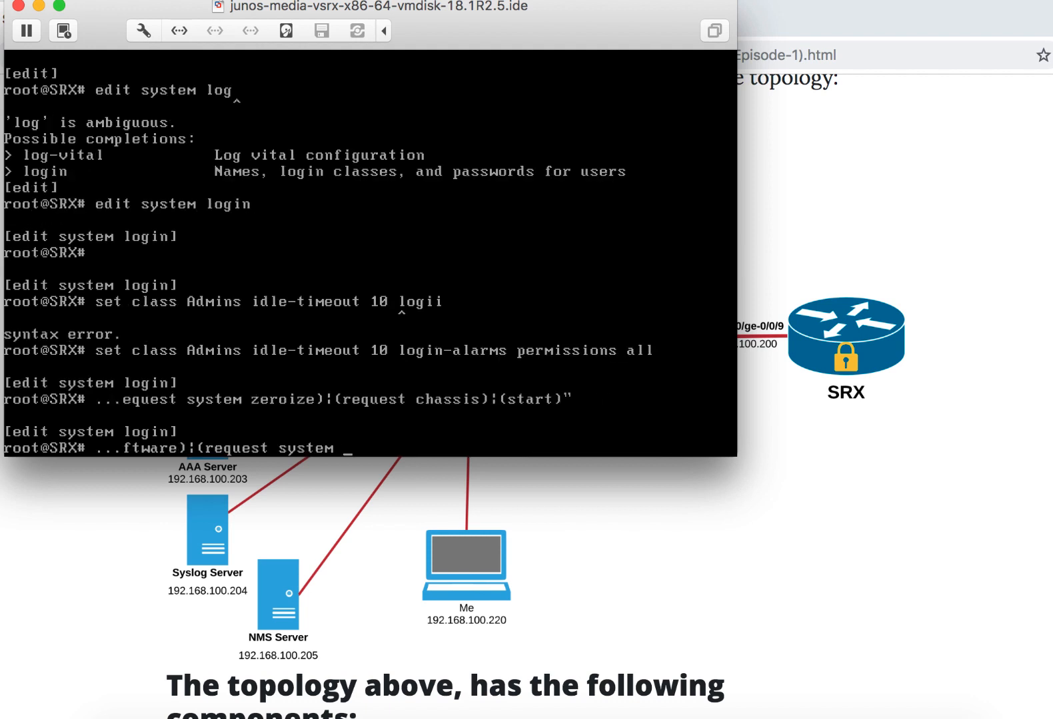
key(BackSpace)
key(BackSpace)
key(BackSpace)
key(BackSpace)
key(BackSpace)
key(BackSpace)
key(BackSpace)
key(BackSpace)
key(BackSpace)
key(BackSpace)
key(BackSpace)
key(BackSpace)
key(BackSpace)
key(BackSpace)
key(BackSpace)
key(BackSpace)
key(BackSpace)
key(BackSpace)
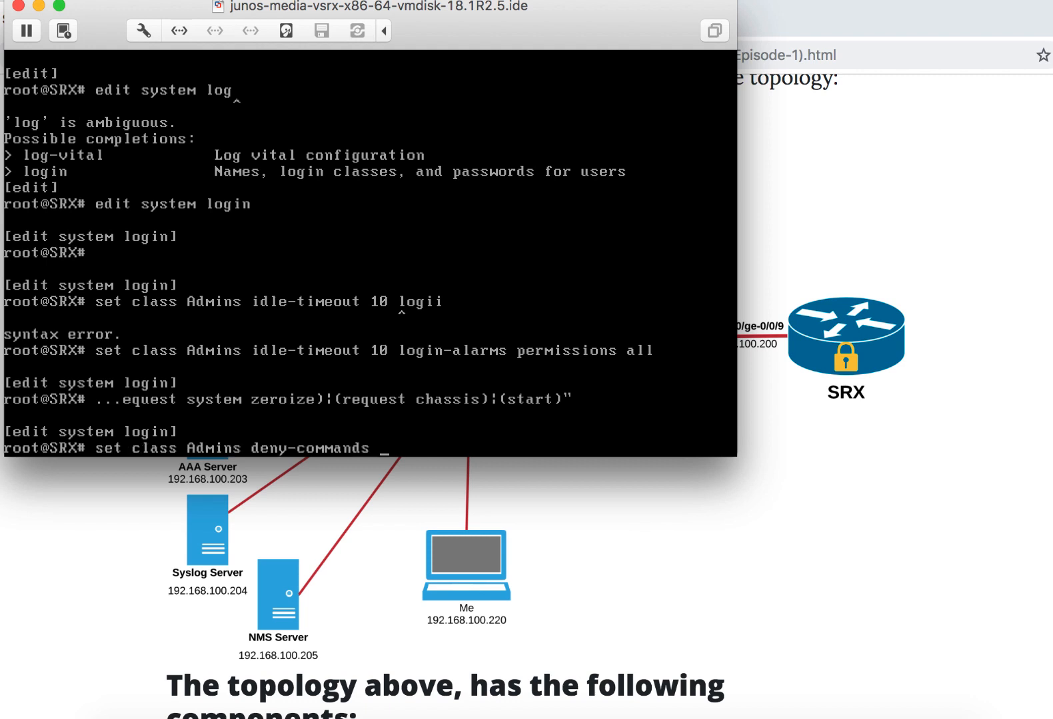
text(dne)
key(Return)
key(BackSpace)
key(BackSpace)
text(eny-con)
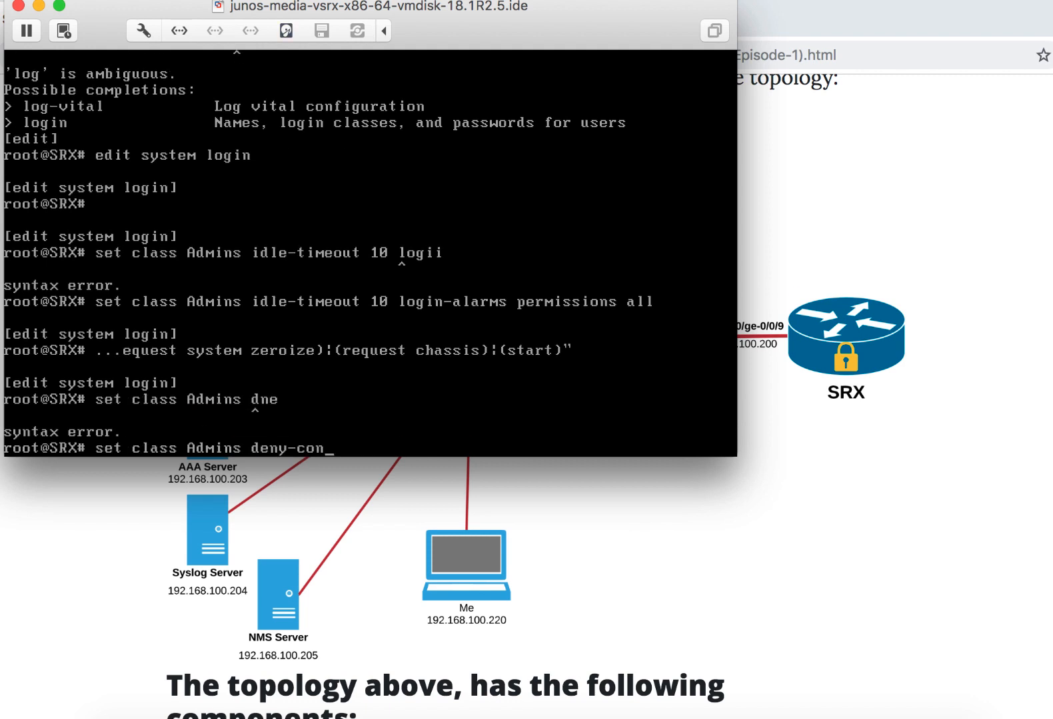
key(Tab)
- Enter "(system root-authentication)|(system login)" as the Admins deny-configuration expression and submit the command
text("()
text(stem rooth)
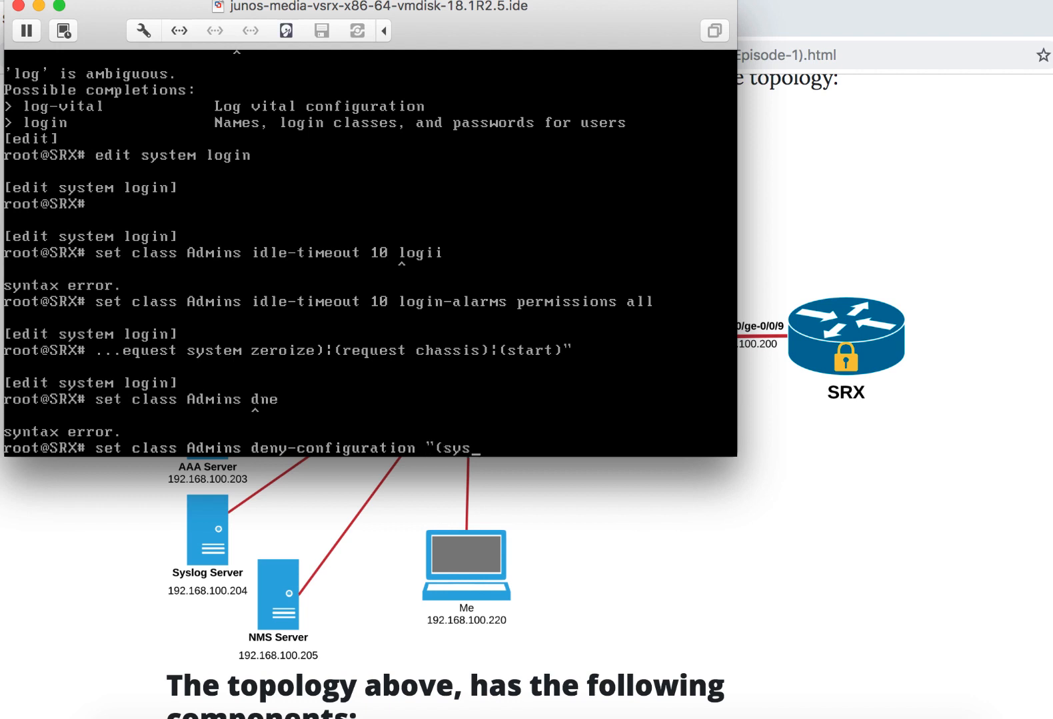
key(BackSpace)
text(-authentica)
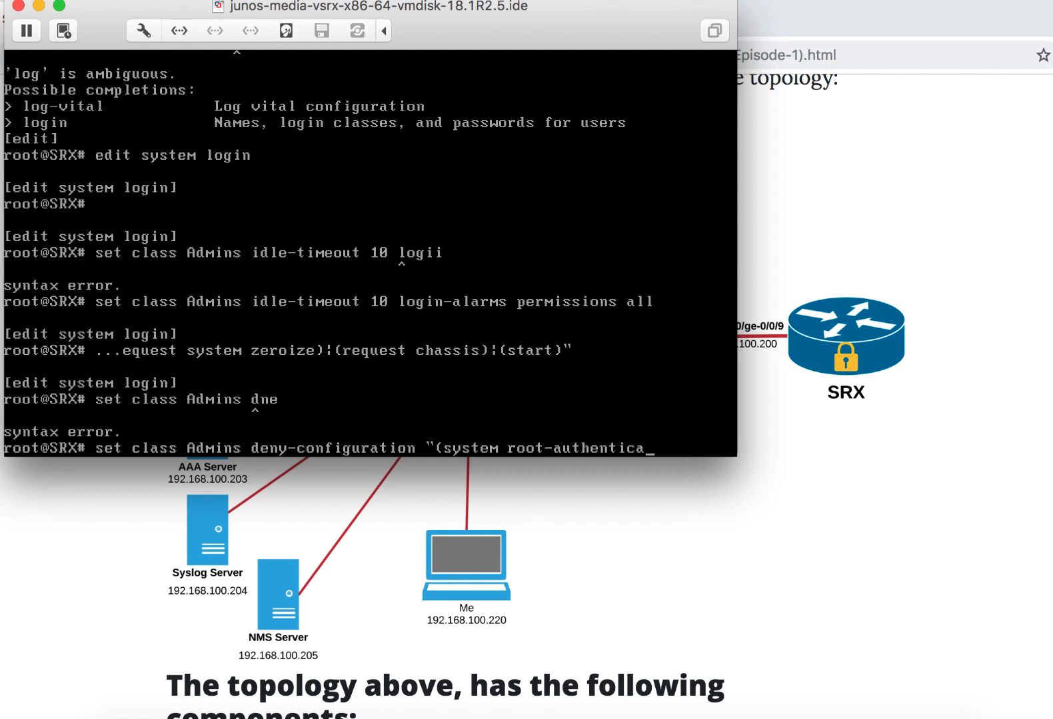
text(tion)|)
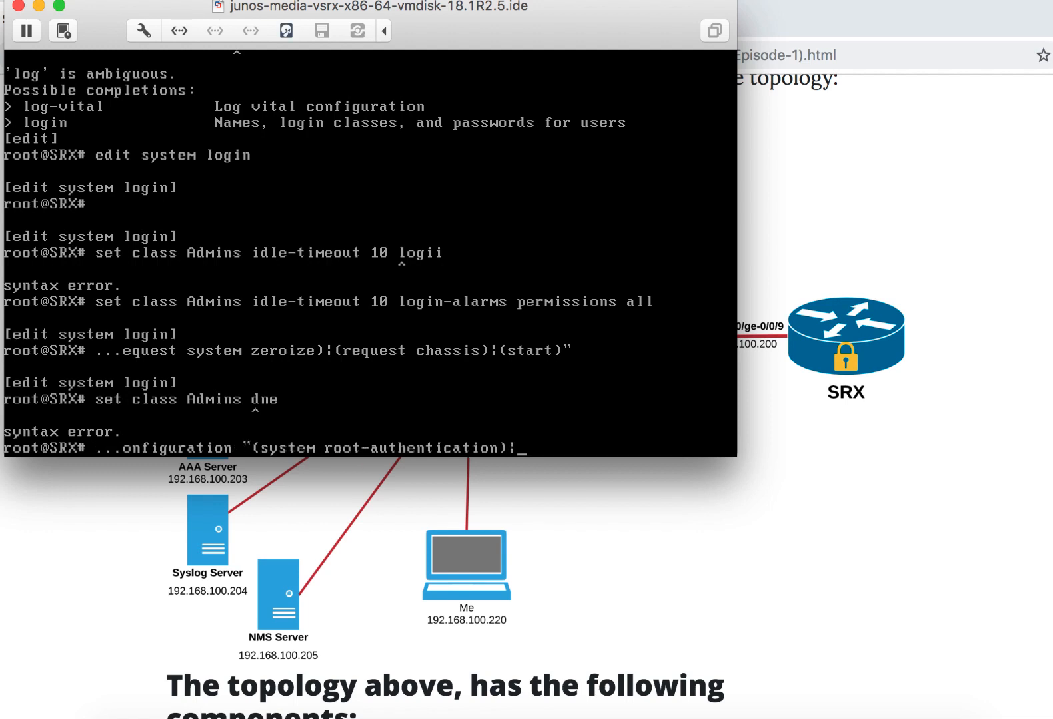
text((system login)")
key(Return)
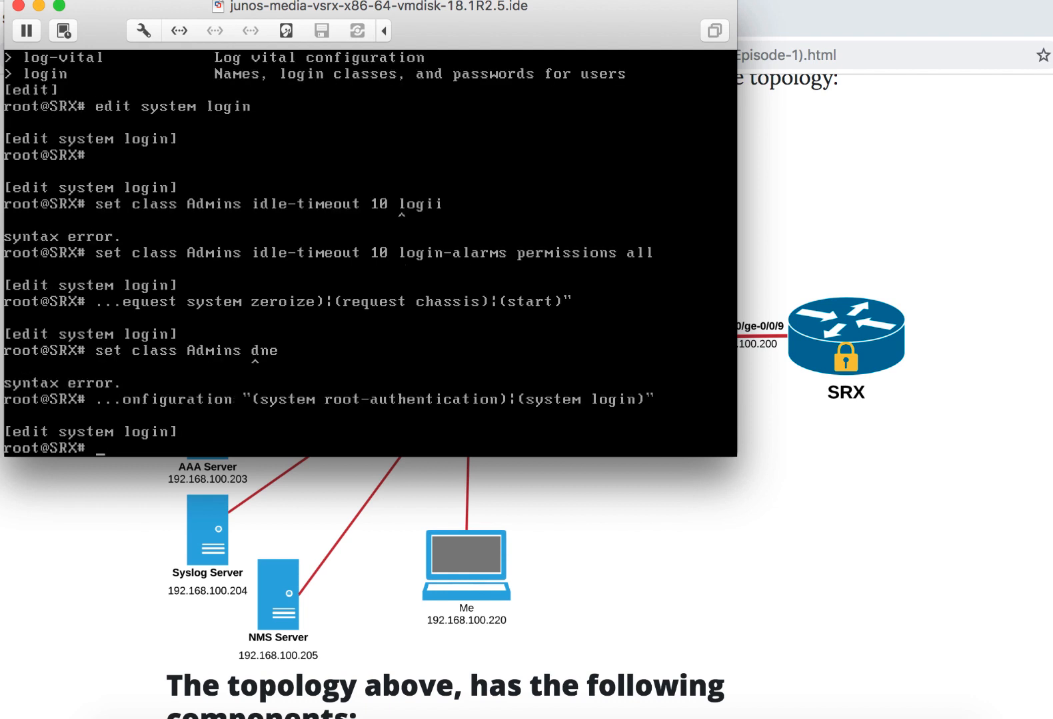
- Create a login user under the administrator's name in class Admins with plain-text-password authentication, entering and confirming the new password
text(set user Younos )
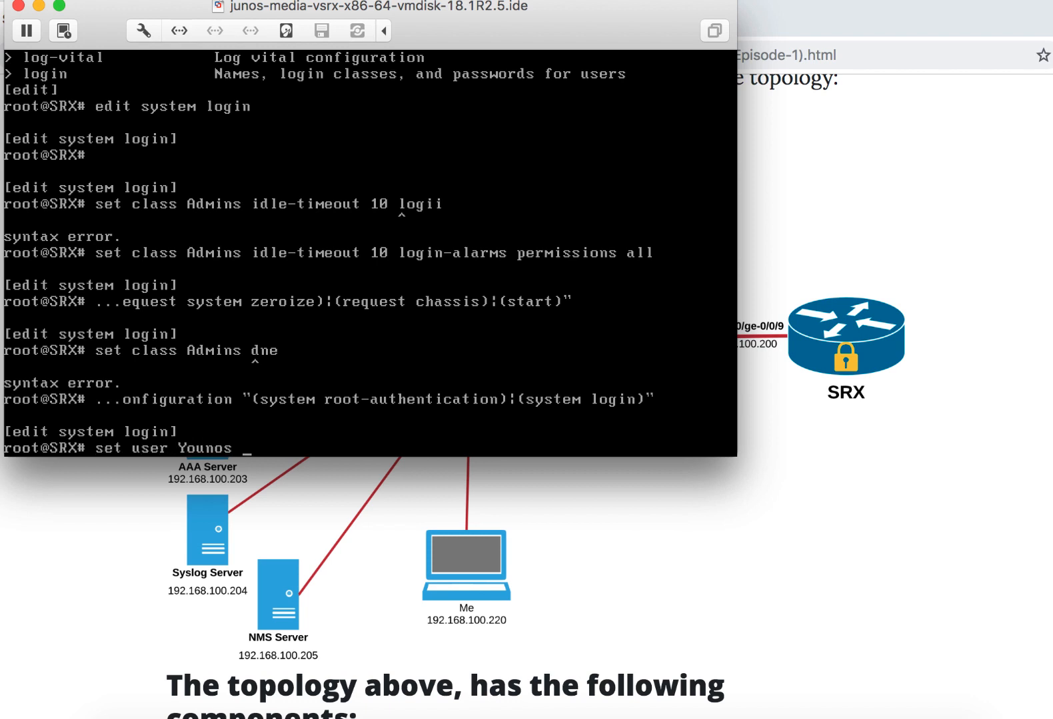
text(class Admins authentication plain-text-password)
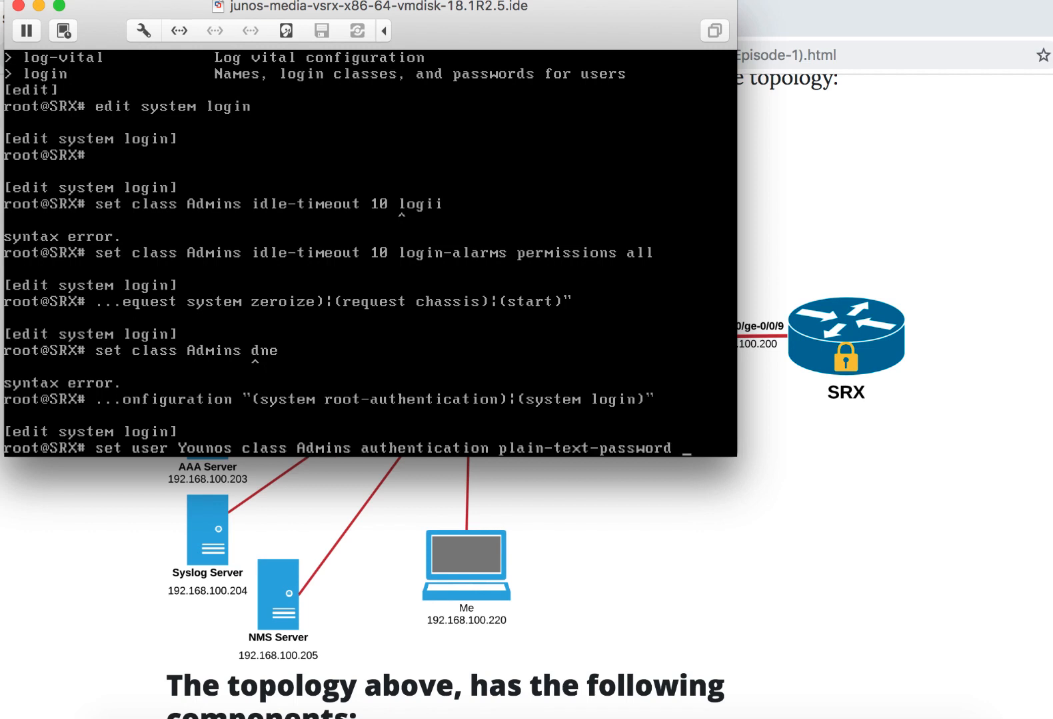
key(Return)
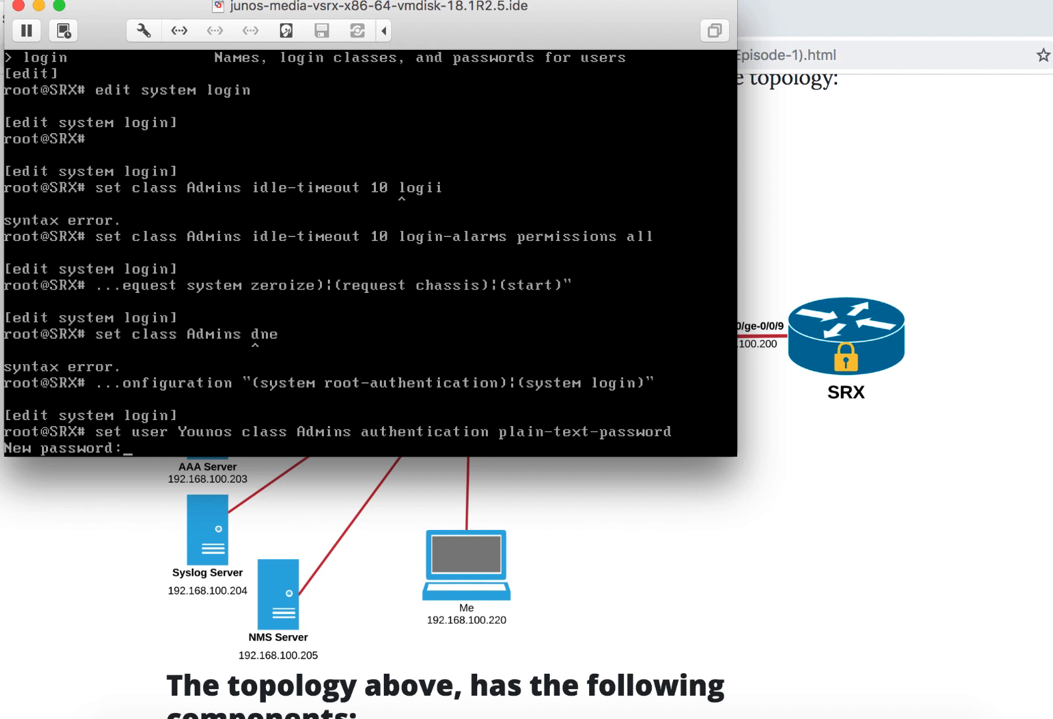
key(Return)
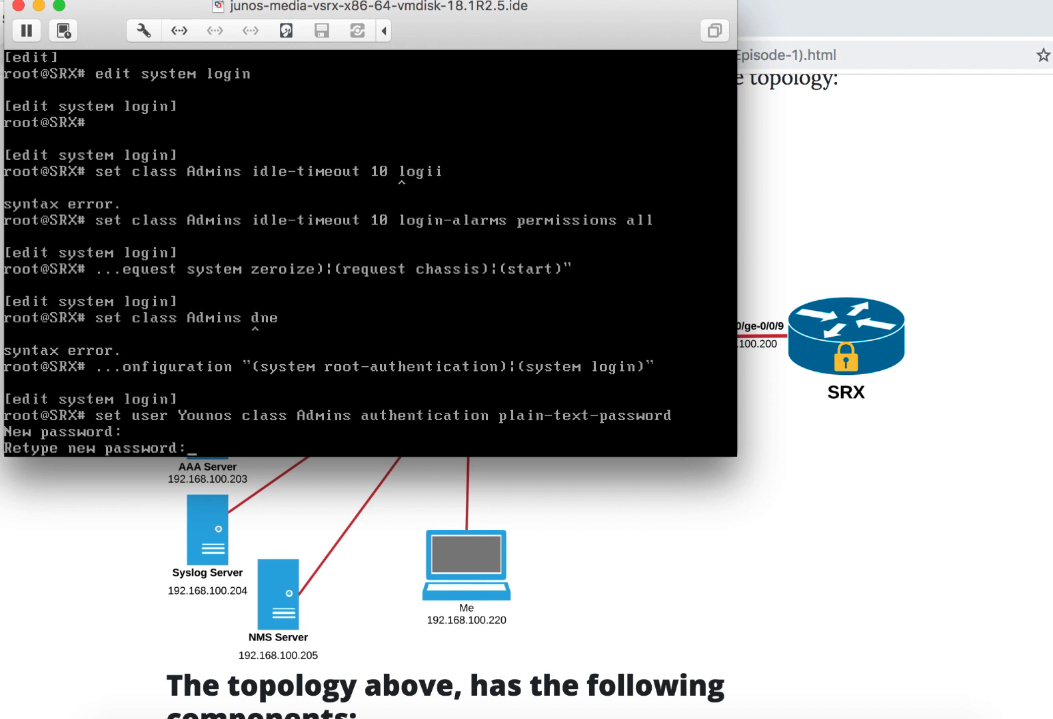
key(Return)
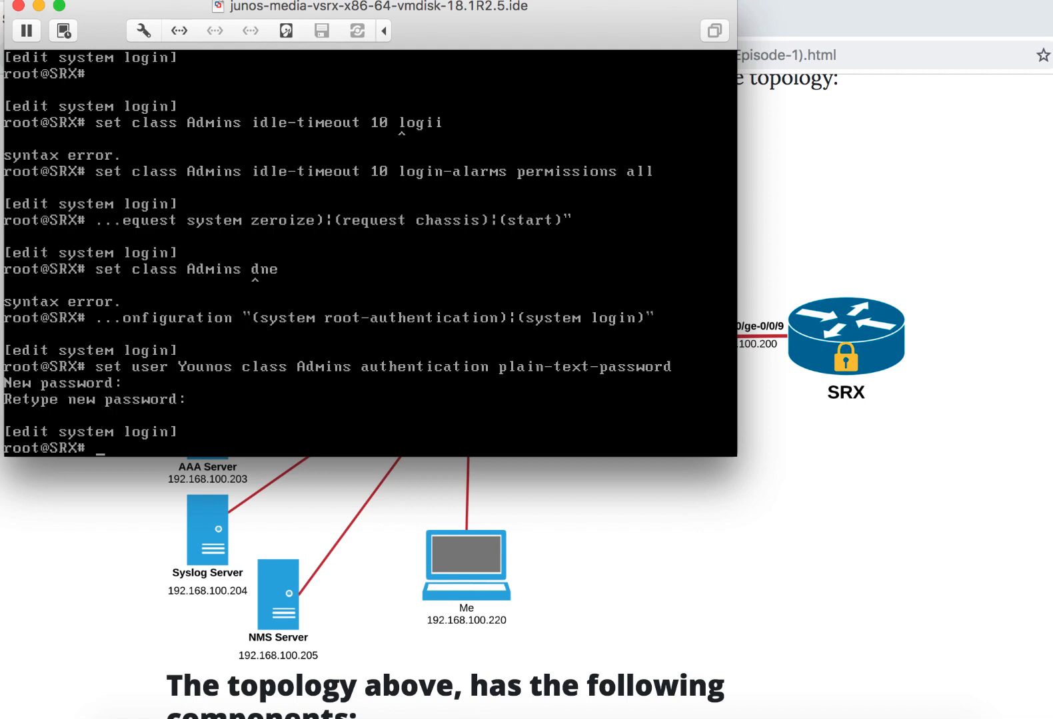
- Return to the top configuration level and begin a set system login message command with an opening quote
text(top)
key(Return)
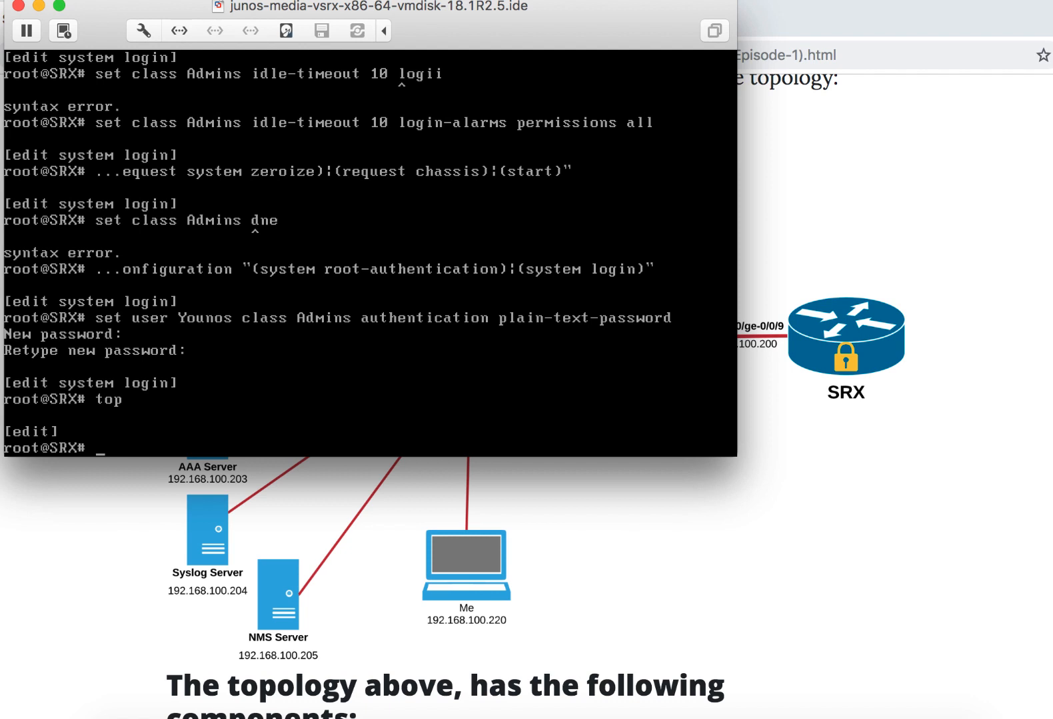
text(set lo)
key(Tab)
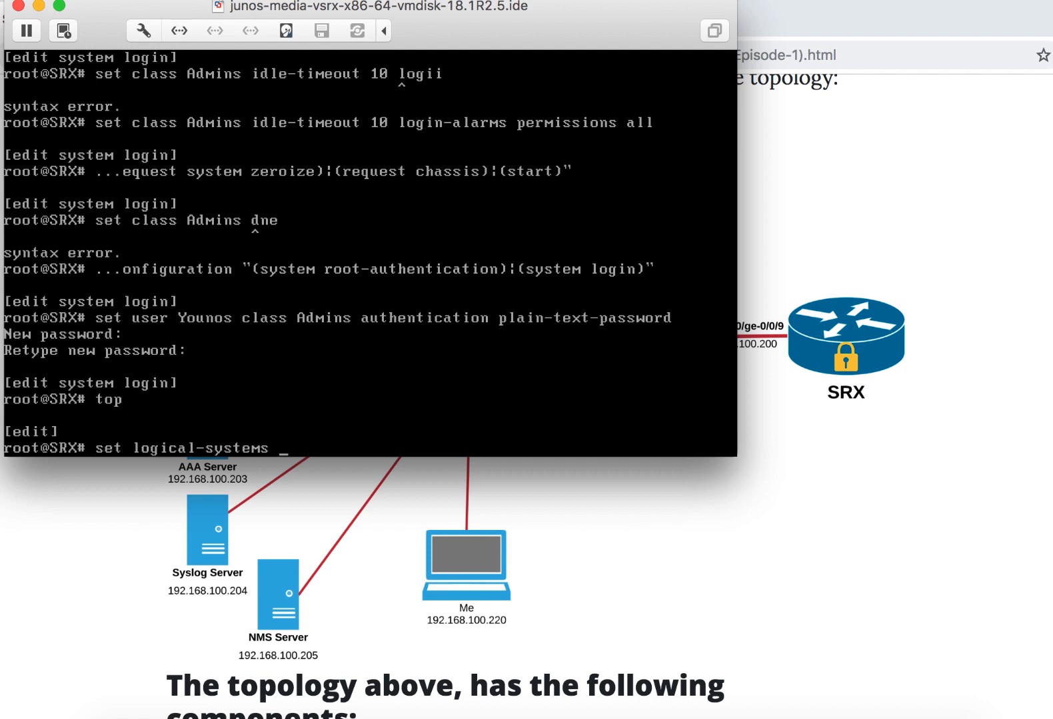
key(BackSpace)
key(BackSpace)
key(BackSpace)
key(BackSpace)
key(BackSpace)
key(BackSpace)
key(BackSpace)
key(BackSpace)
key(BackSpace)
key(BackSpace)
key(BackSpace)
key(BackSpace)
key(BackSpace)
key(BackSpace)
key(BackSpace)
text(system l)
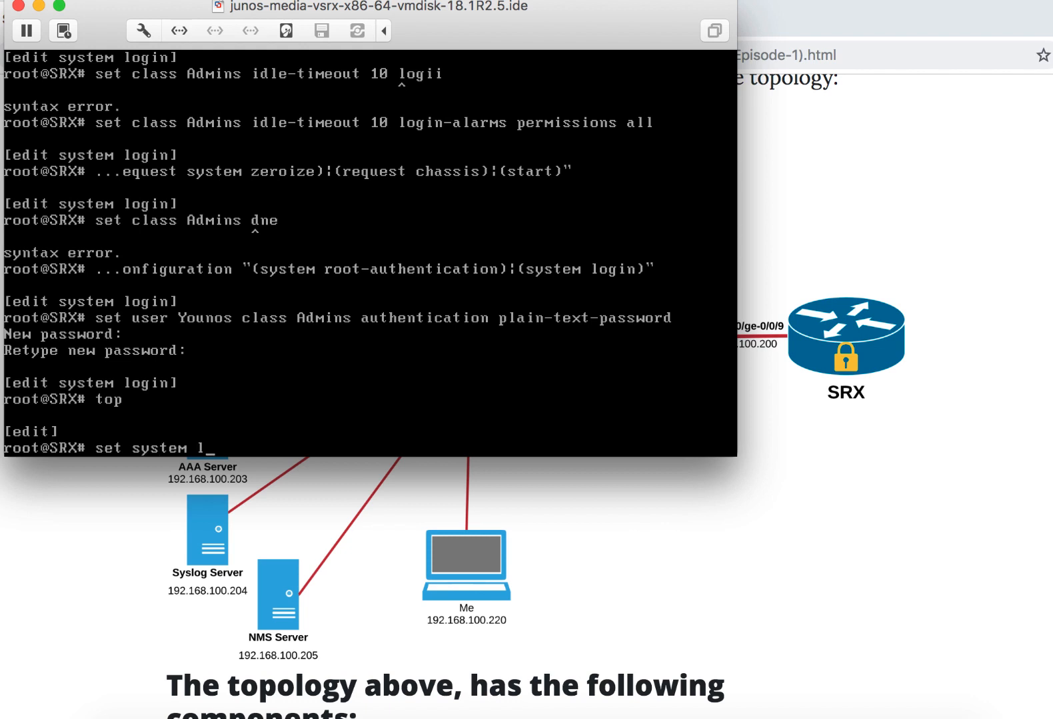
text(ogin message ")
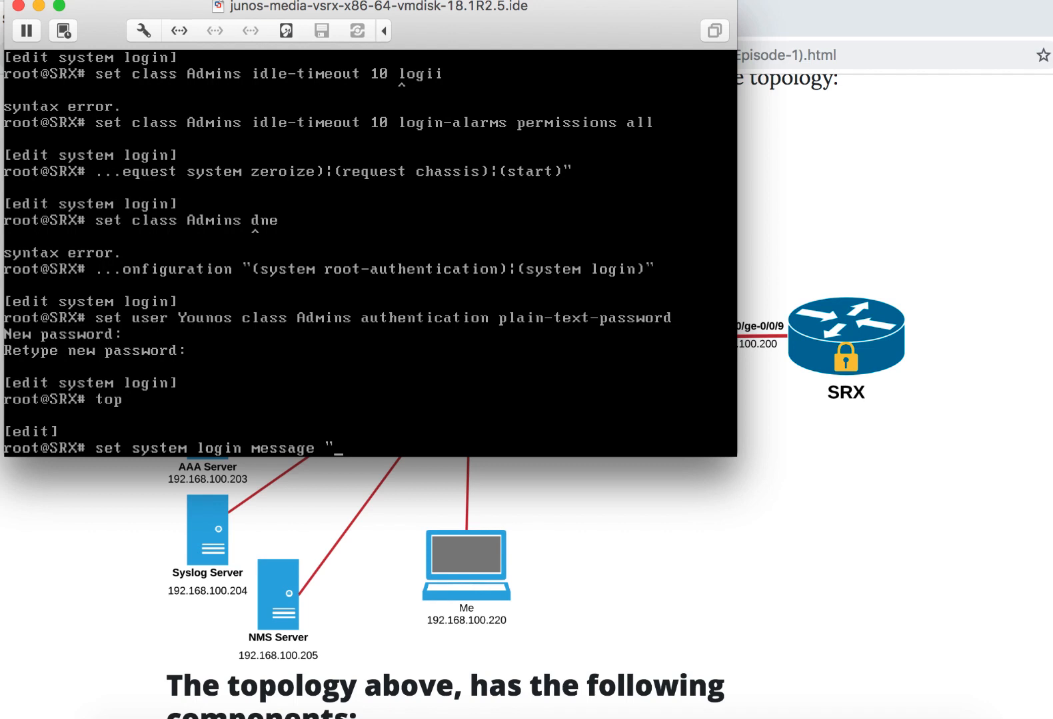
- Complete the login message with the text "KEEP OUT UNLESS YOU ARE AUTHORIZED" and submit the command
text(KEEP OUT UNLE)
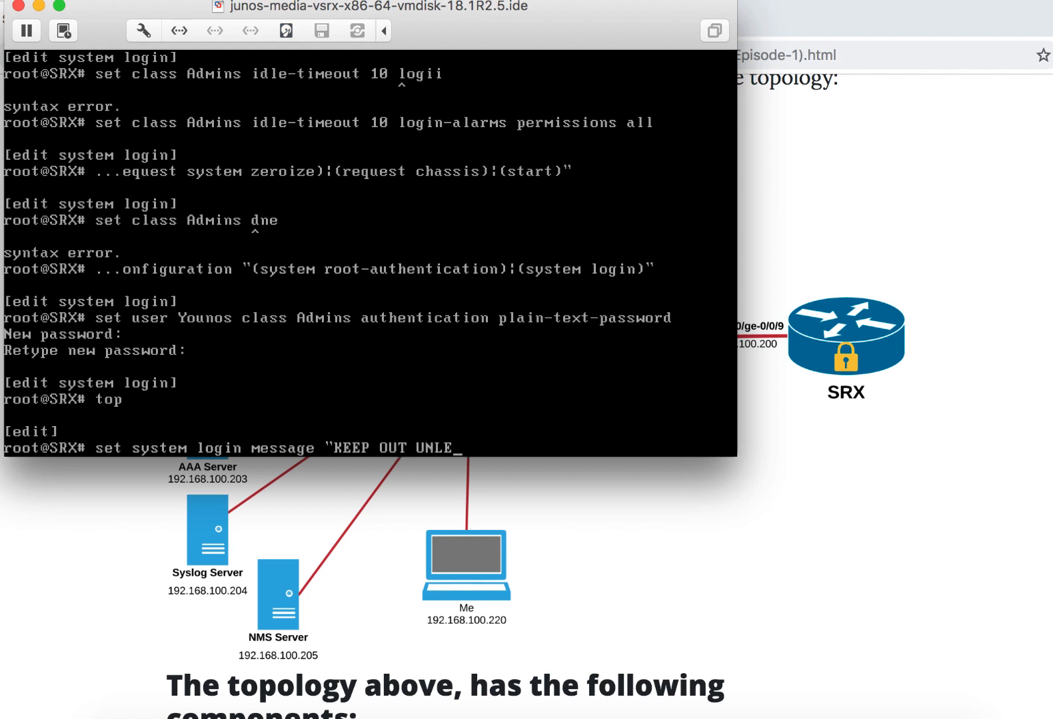
text(SS YOU ARE AUTHORIZED)
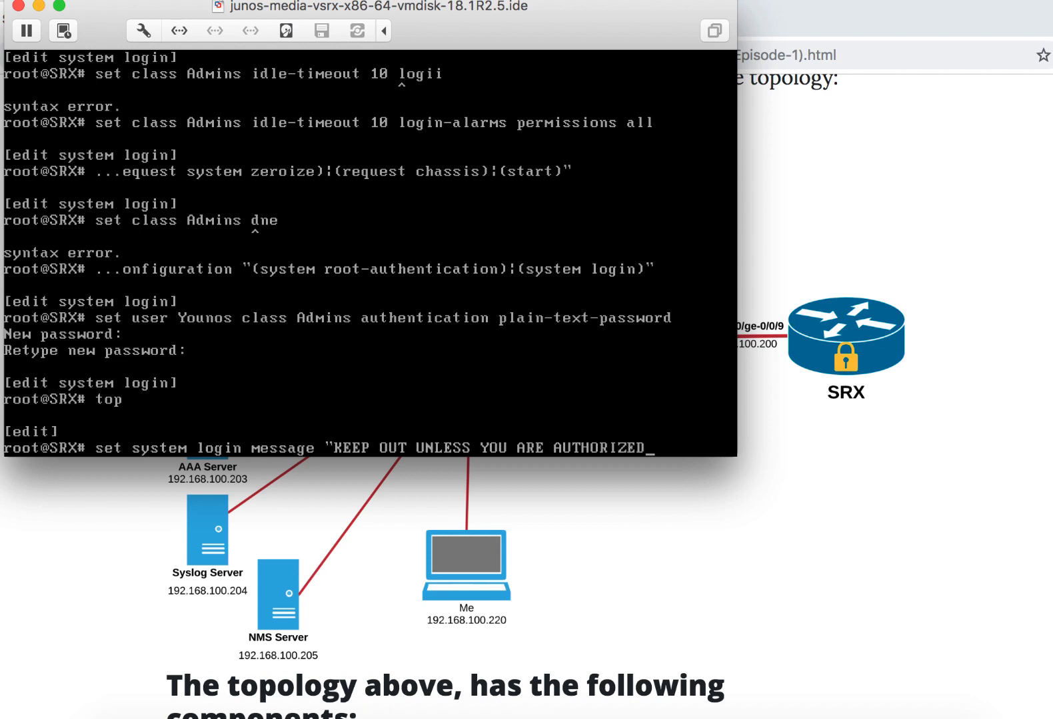
text(")
key(Return)
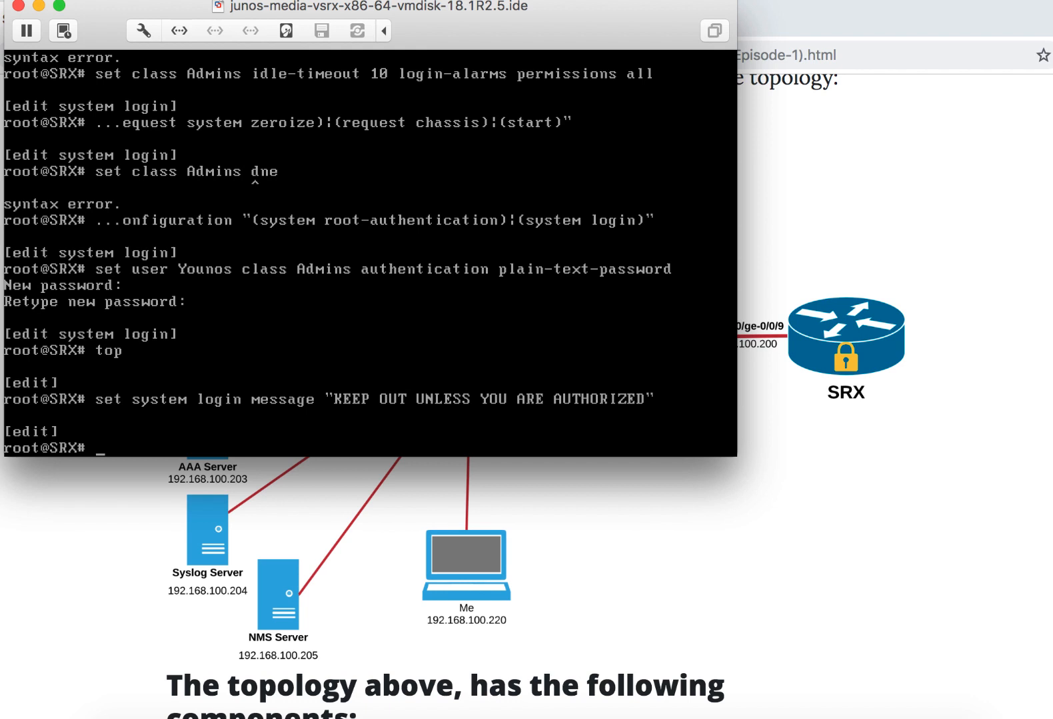
text(SET)
key(Return)
text(SET)
key(BackSpace)
key(BackSpace)
key(BackSpace)
- Configure the system RADIUS server at 192.168.100.203 and enter its shared secret
text(set sys)
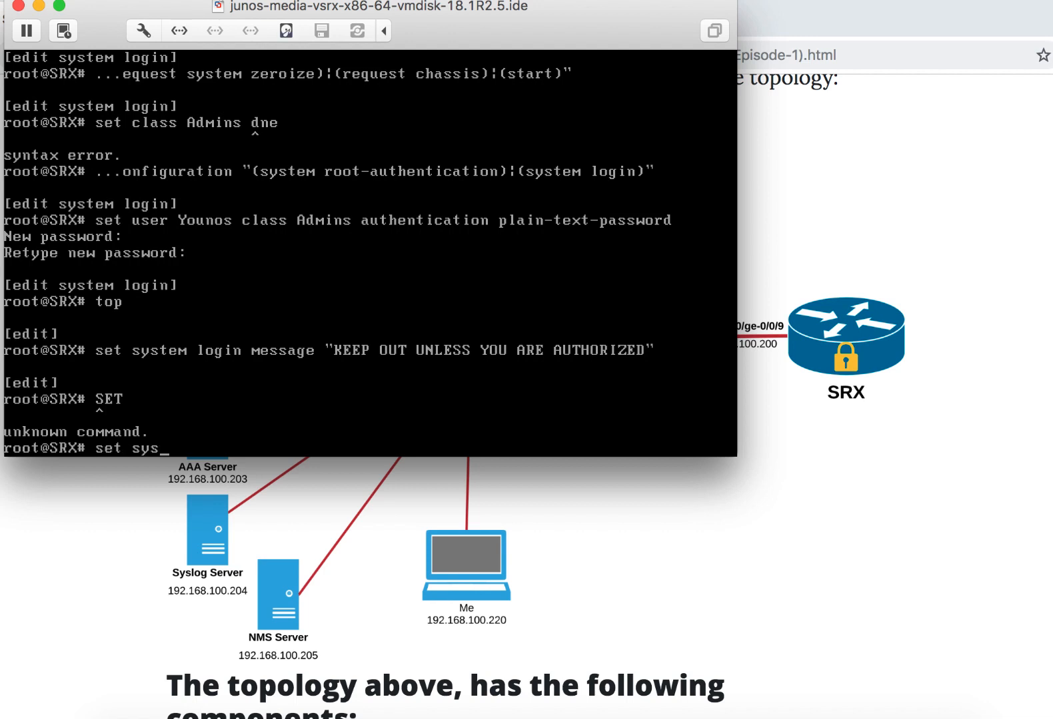
text(tem radius-ser)
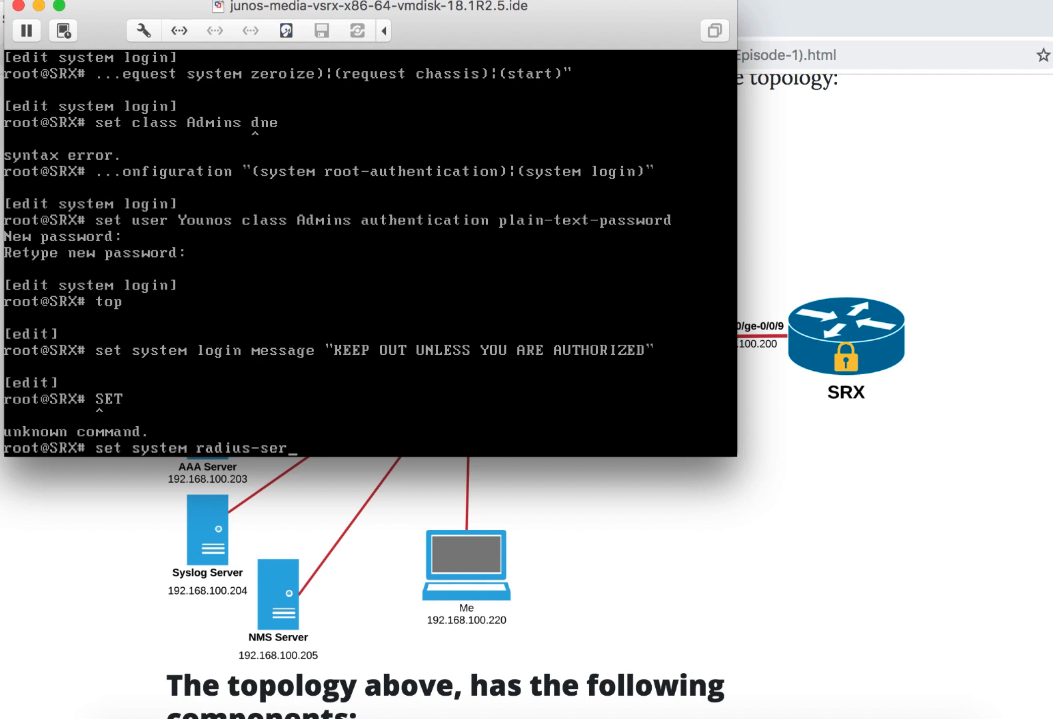
text(ver 192.168)
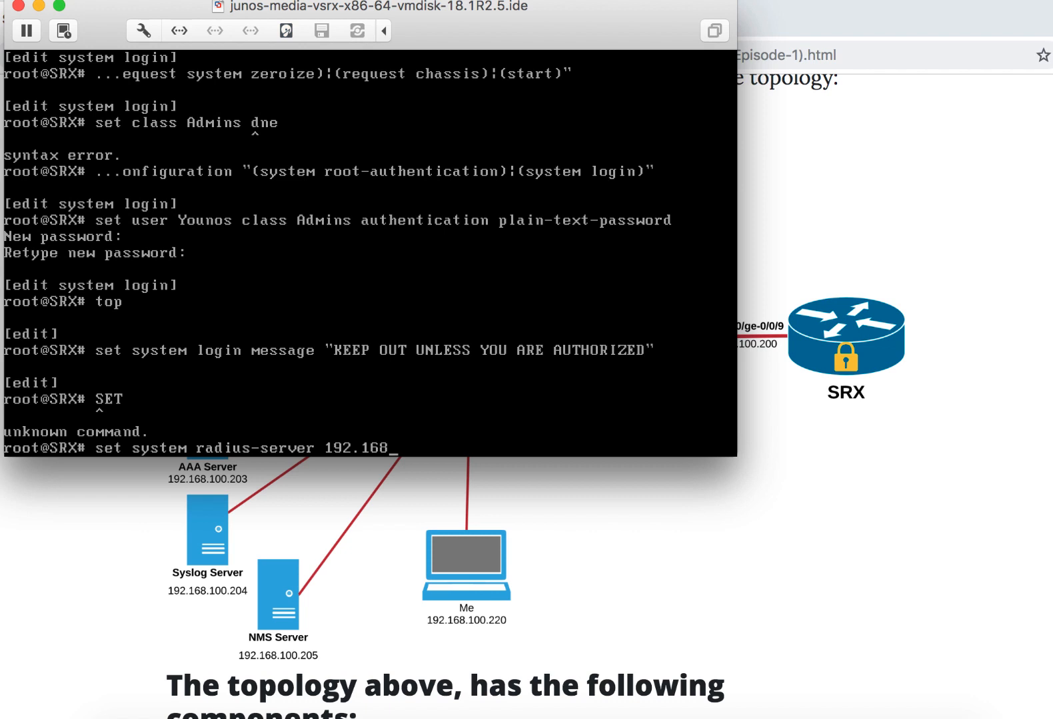
text(.100.203 se)
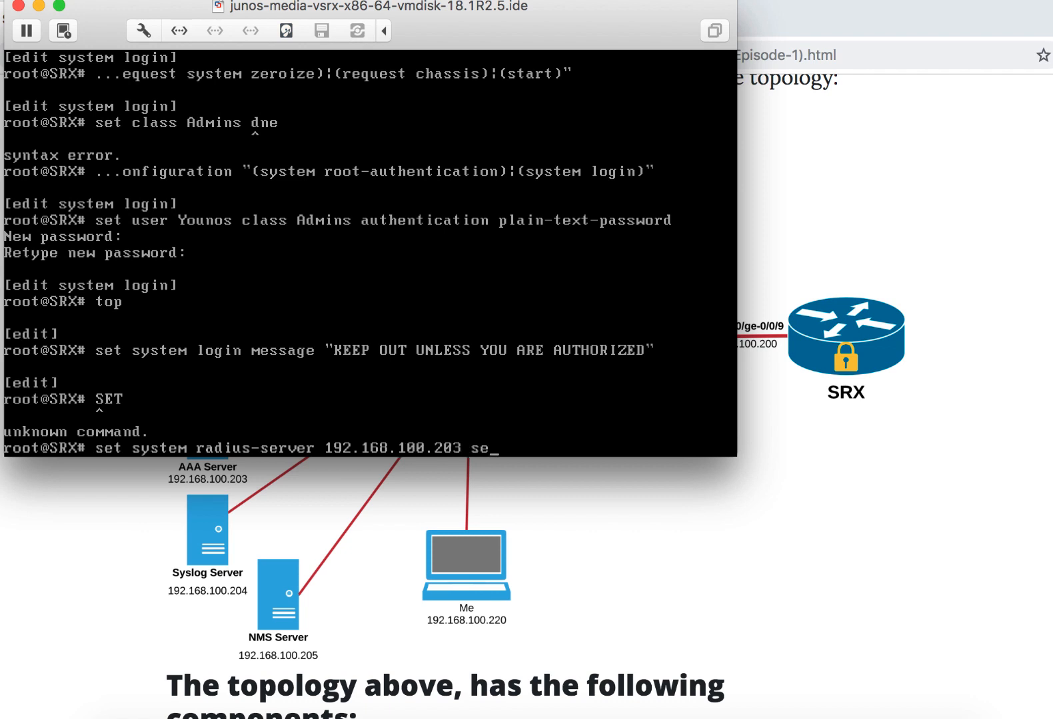
text(cret Junos123@)
key(Return)
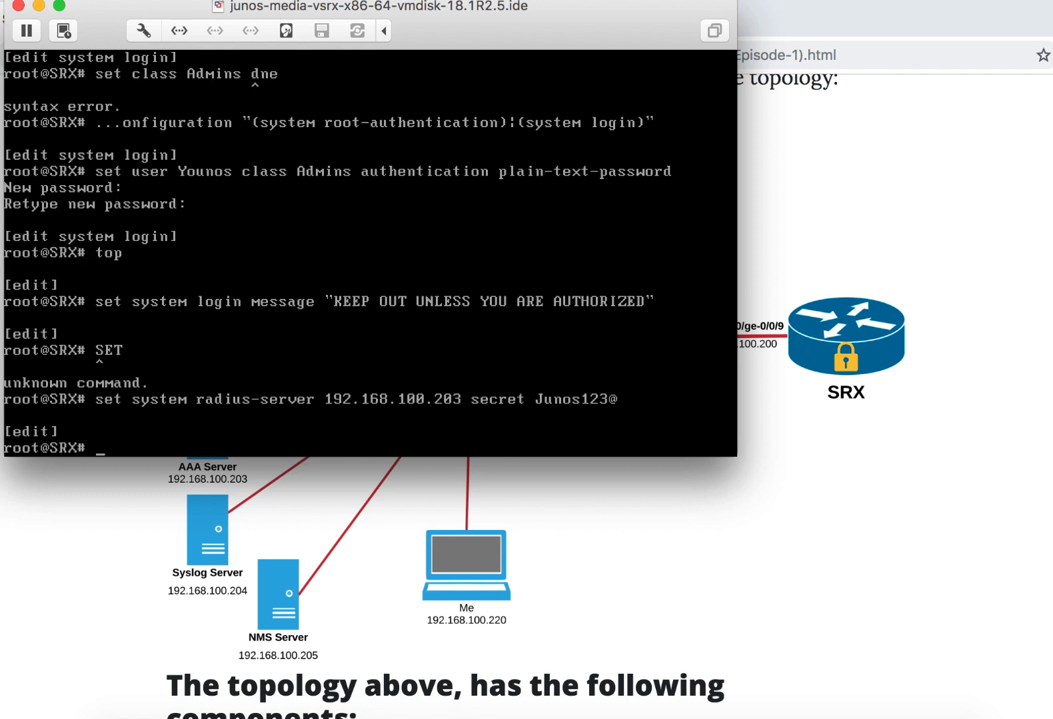
- Set radius as the first method in the system authentication-order
text(set system aut)
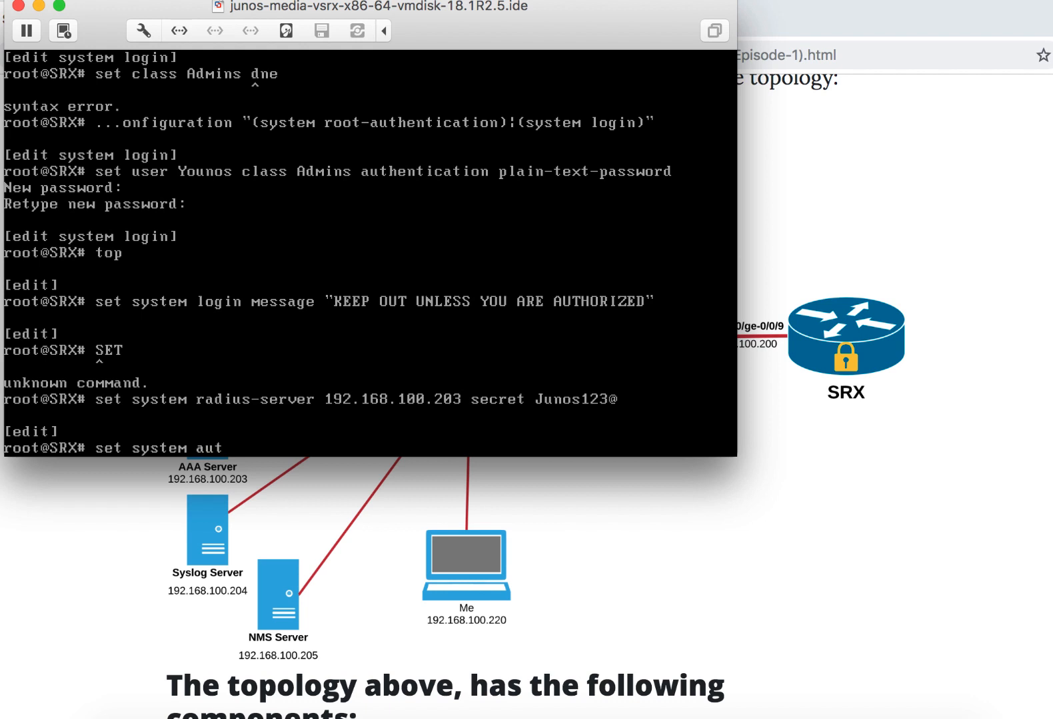
text(h)
key(Tab)
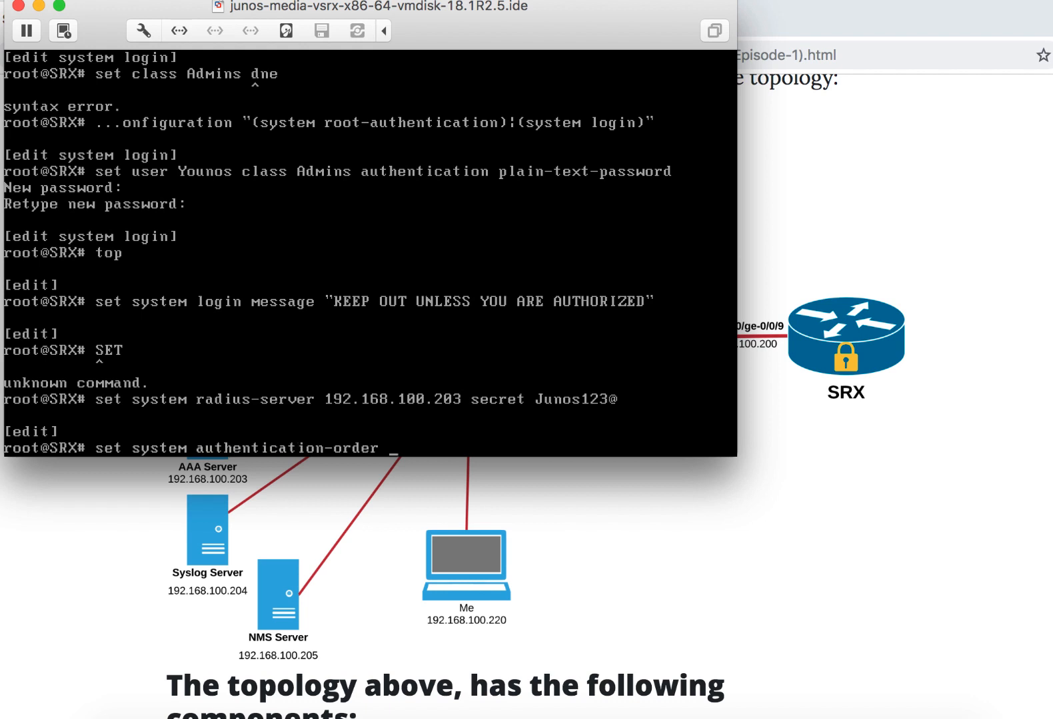
text(rad)
key(Tab)
key(Return)
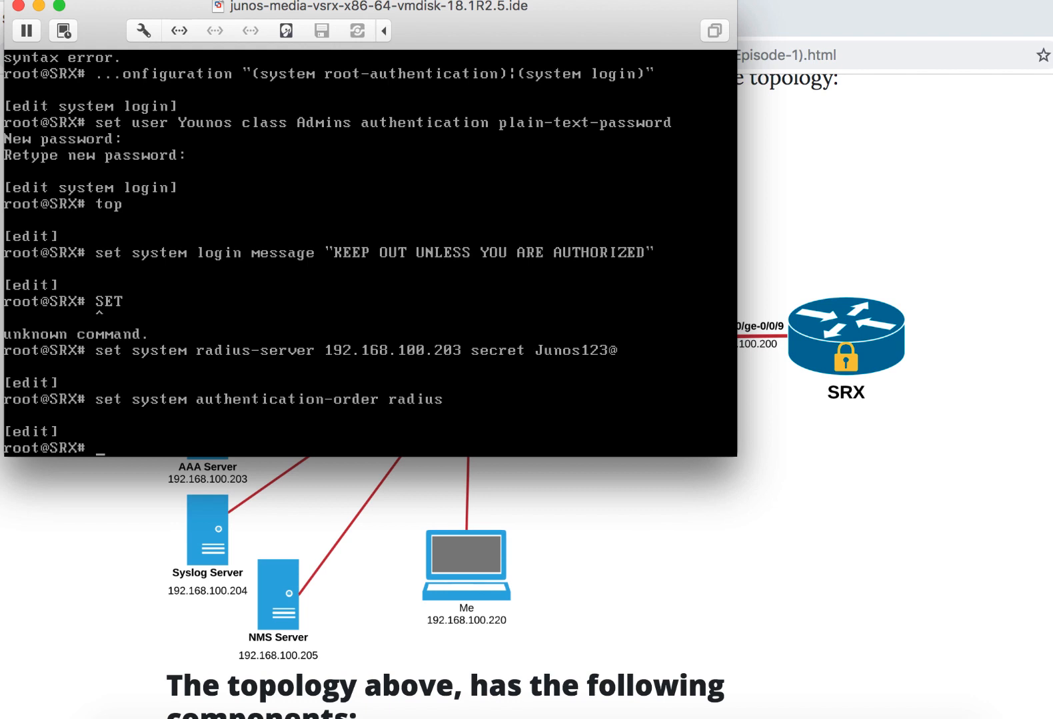
- Add password as the second method in the system authentication-order
text(set system authent)
key(BackSpace)
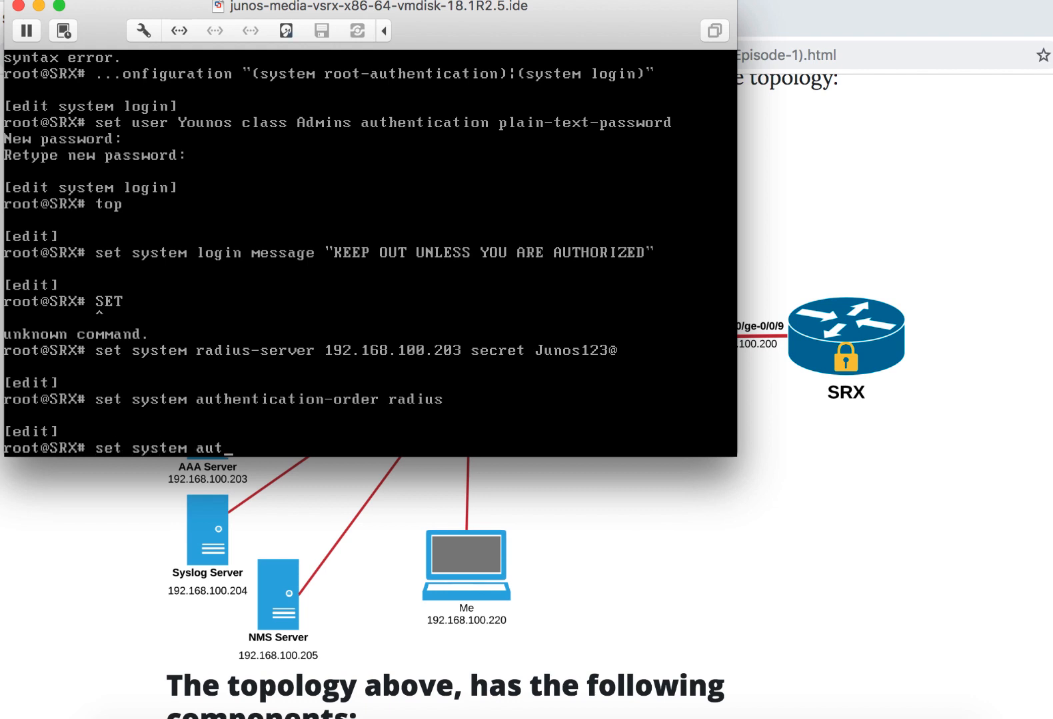
text(h)
key(Tab)
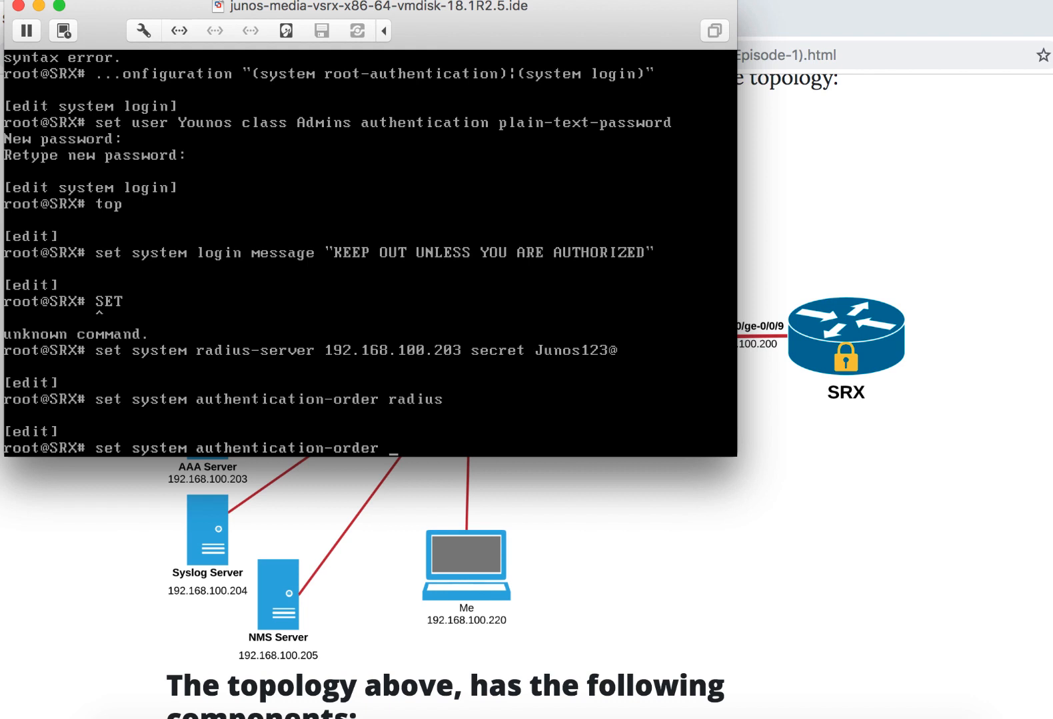
text(pa)
key(Tab)
key(Return)
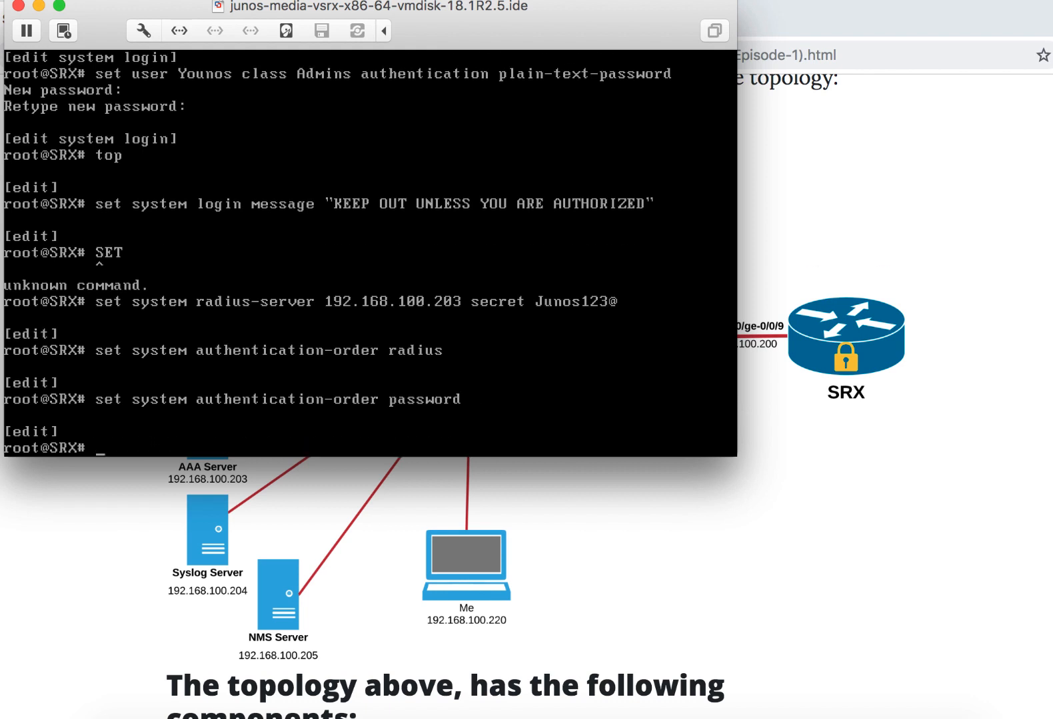
- List the possible completions for set system authentication-order
key(Up)
key(BackSpace)
key(BackSpace)
key(BackSpace)
key(BackSpace)
key(BackSpace)
key(BackSpace)
key(BackSpace)
key(BackSpace)
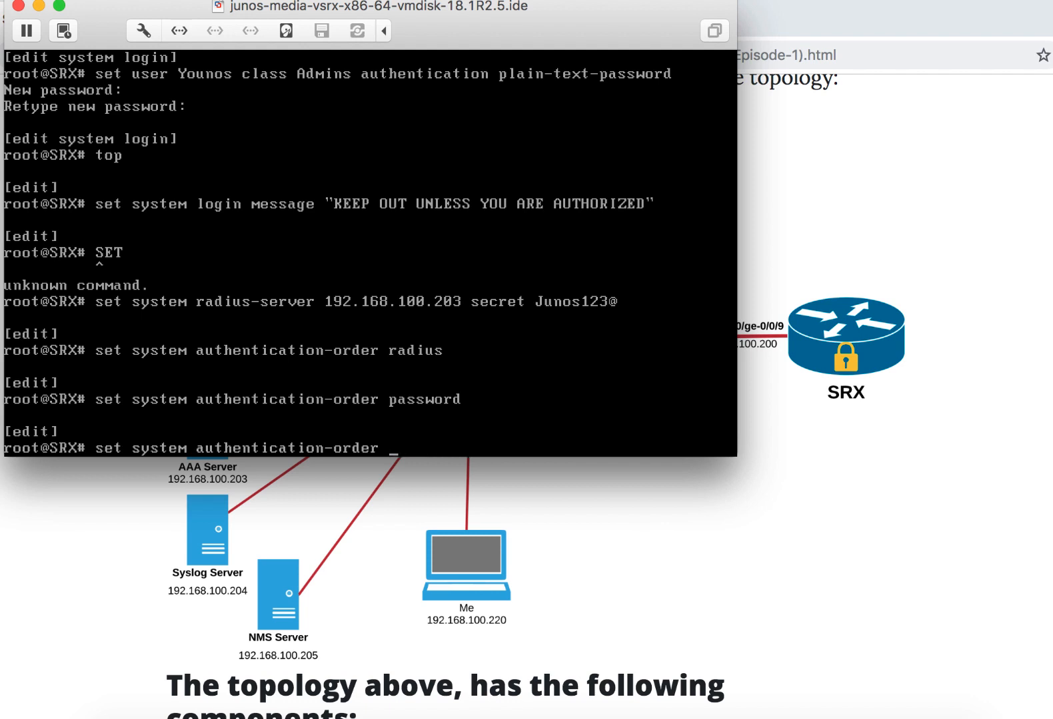
text(?)
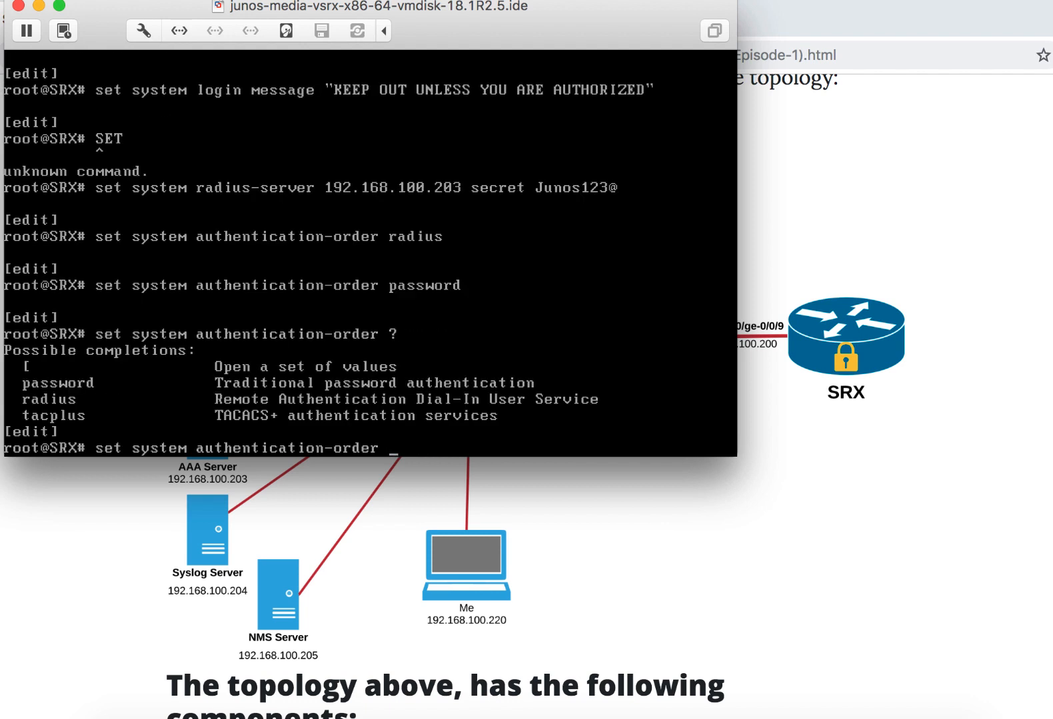
- Discard the unfinished set command and show the configured system authentication-order
key(BackSpace)
key(BackSpace)
key(BackSpace)
key(BackSpace)
key(BackSpace)
key(BackSpace)
key(BackSpace)
key(BackSpace)
key(BackSpace)
key(BackSpace)
key(BackSpace)
key(BackSpace)
key(BackSpace)
key(BackSpace)
key(BackSpace)
key(BackSpace)
key(BackSpace)
key(BackSpace)
key(BackSpace)
key(BackSpace)
text(show system auth)
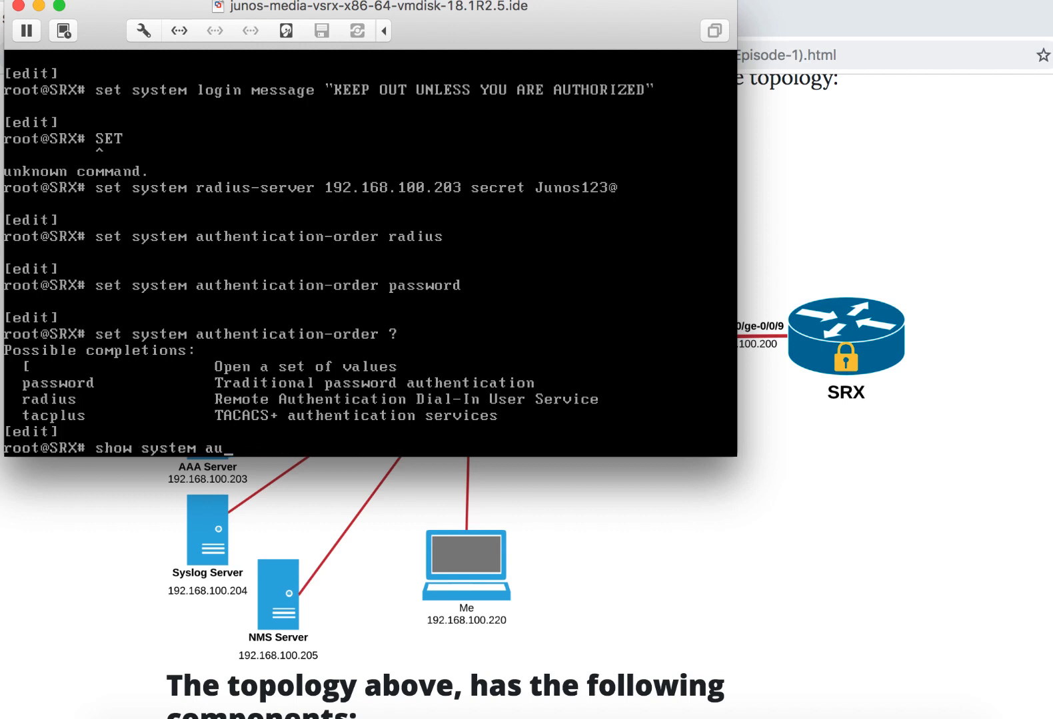
key(Tab)
key(Return)
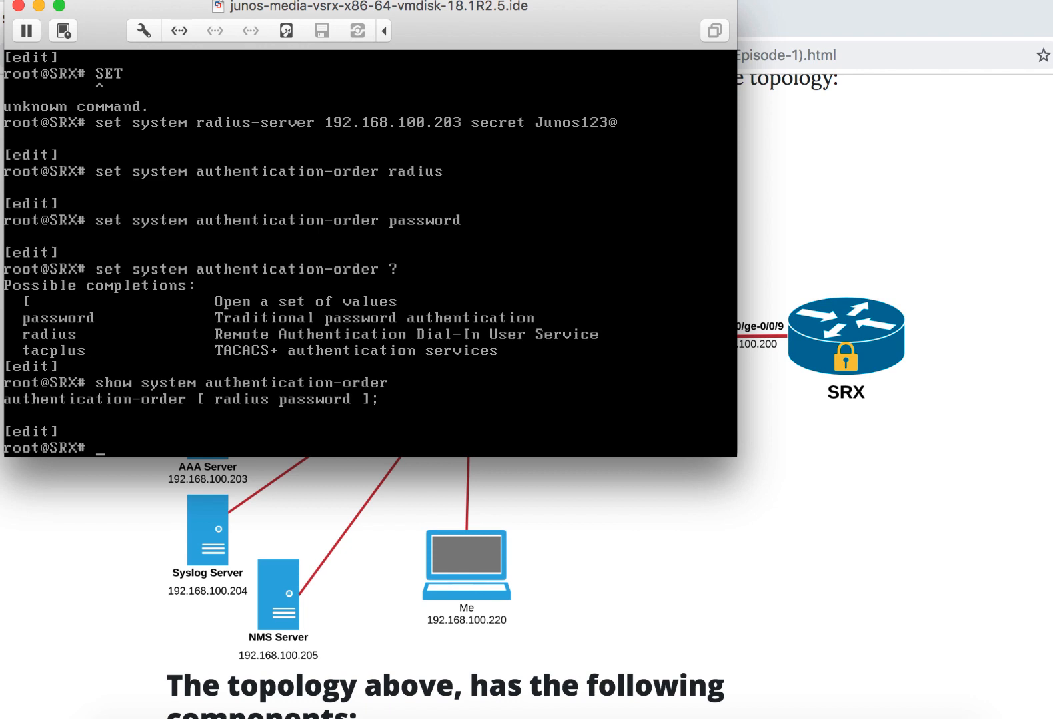
- Enter the system login hierarchy level of the configuration
text(edit system log)
key(space)
text(in)
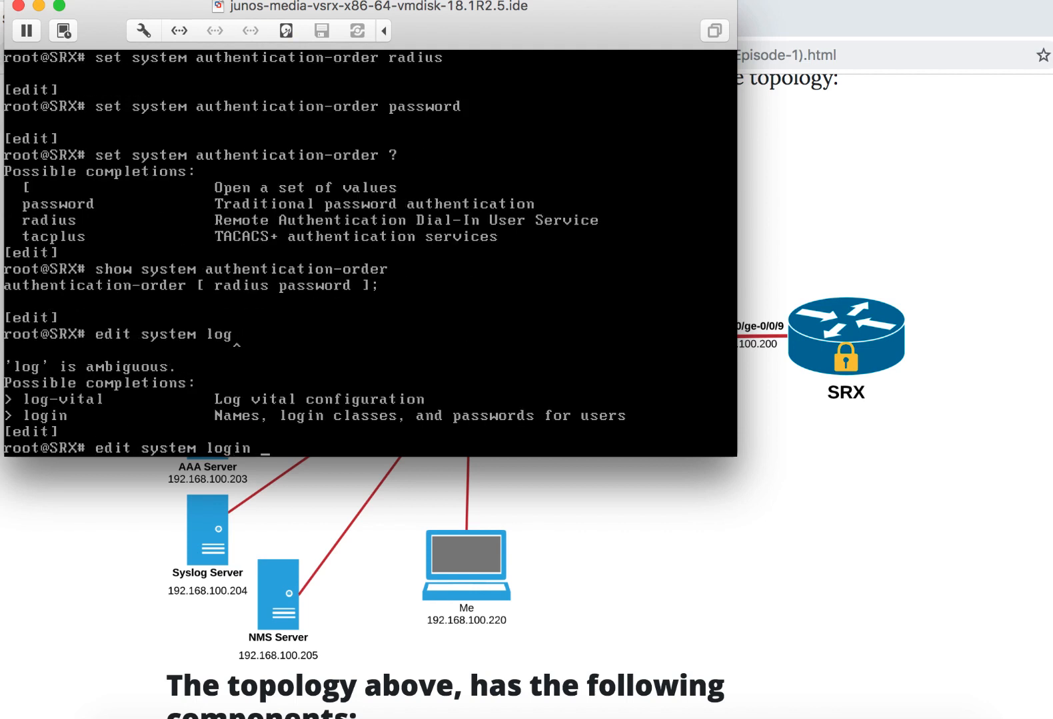
key(Return)
key(Return)
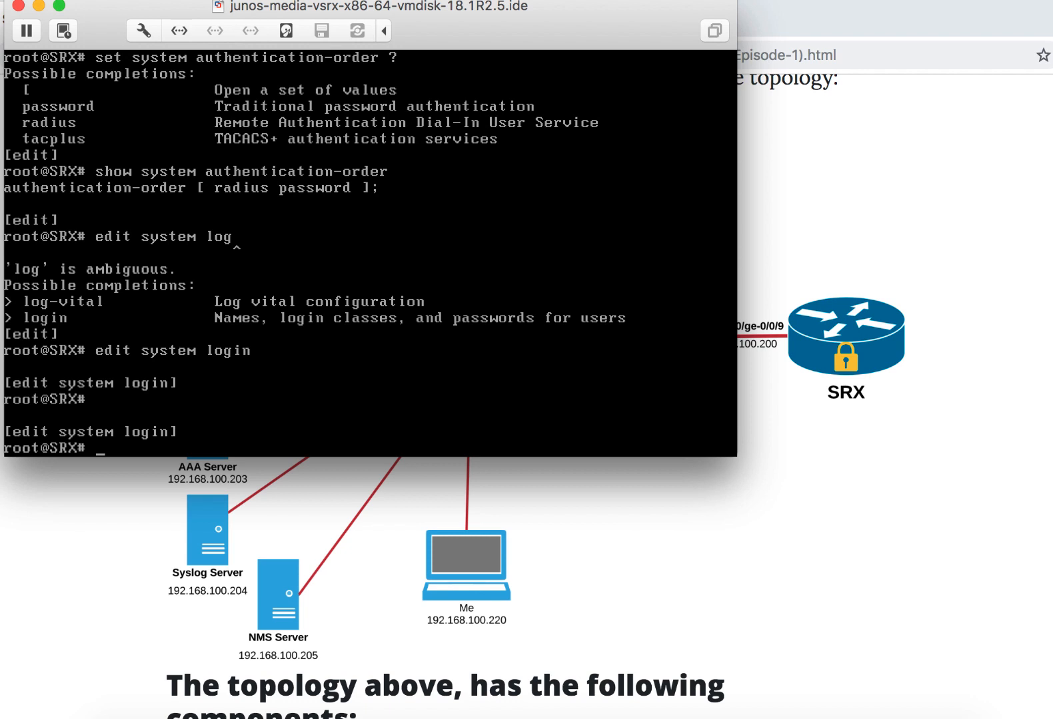
- Copy the login class Admins to a new class named Remote-Admins
text(set)
key(BackSpace)
key(BackSpace)
key(BackSpace)
key(BackSpace)
text(copy class a)
key(BackSpace)
text(Admins to )
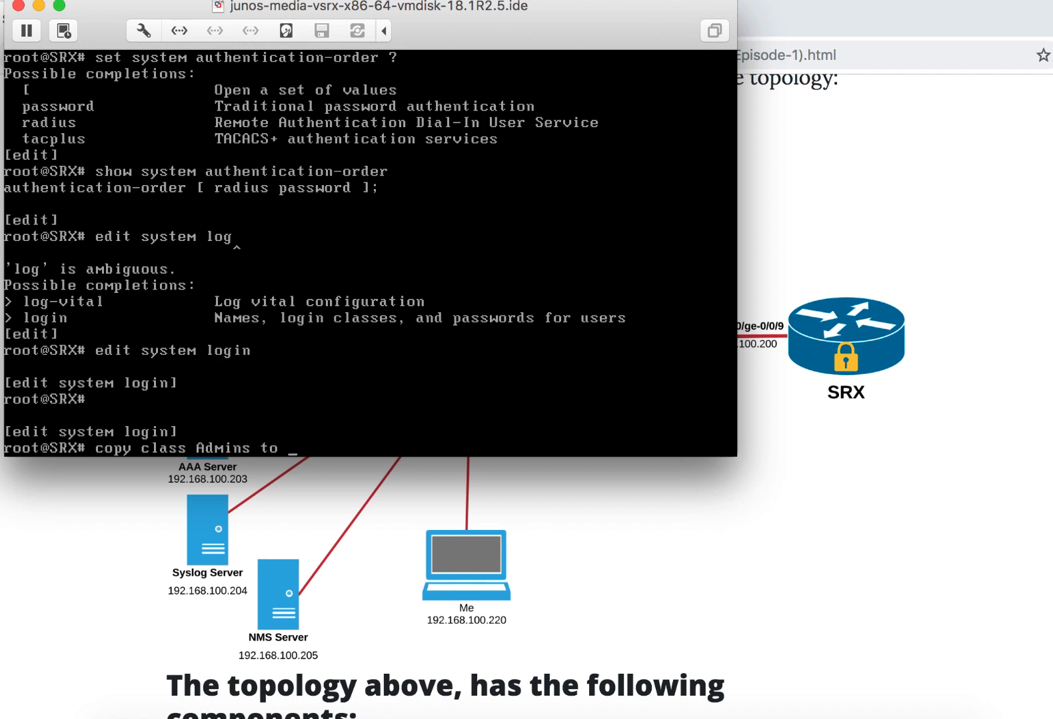
text(class Remote-Admins)
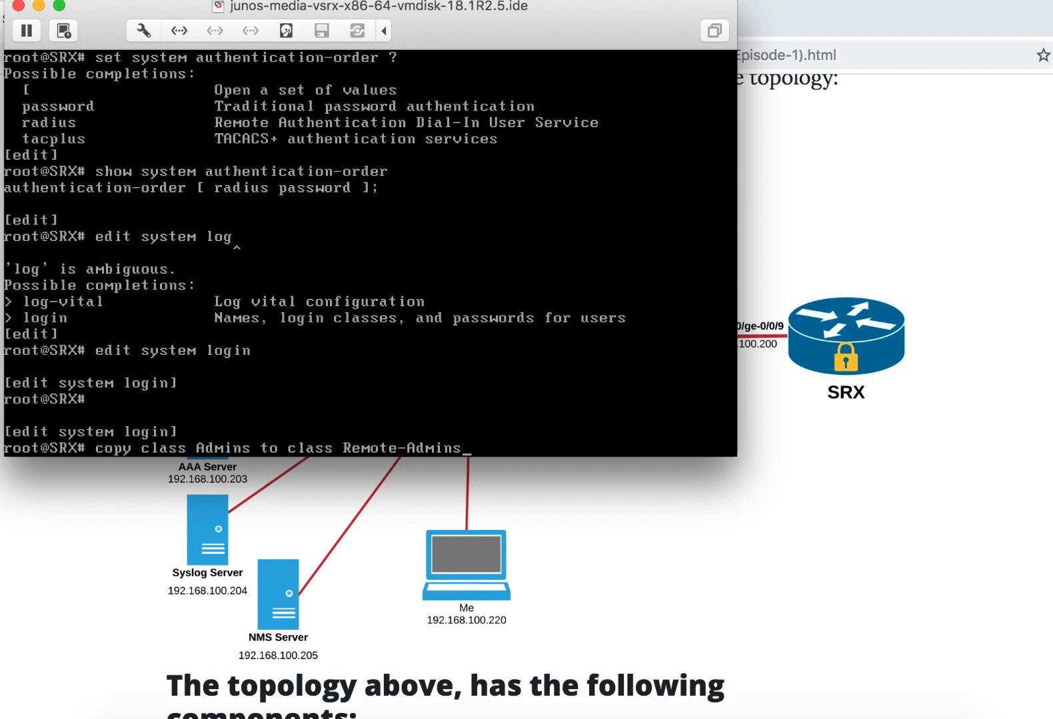
key(Return)
- Show the full system login configuration through its last line, covering the banner message, classes and users
text(show)
key(Return)
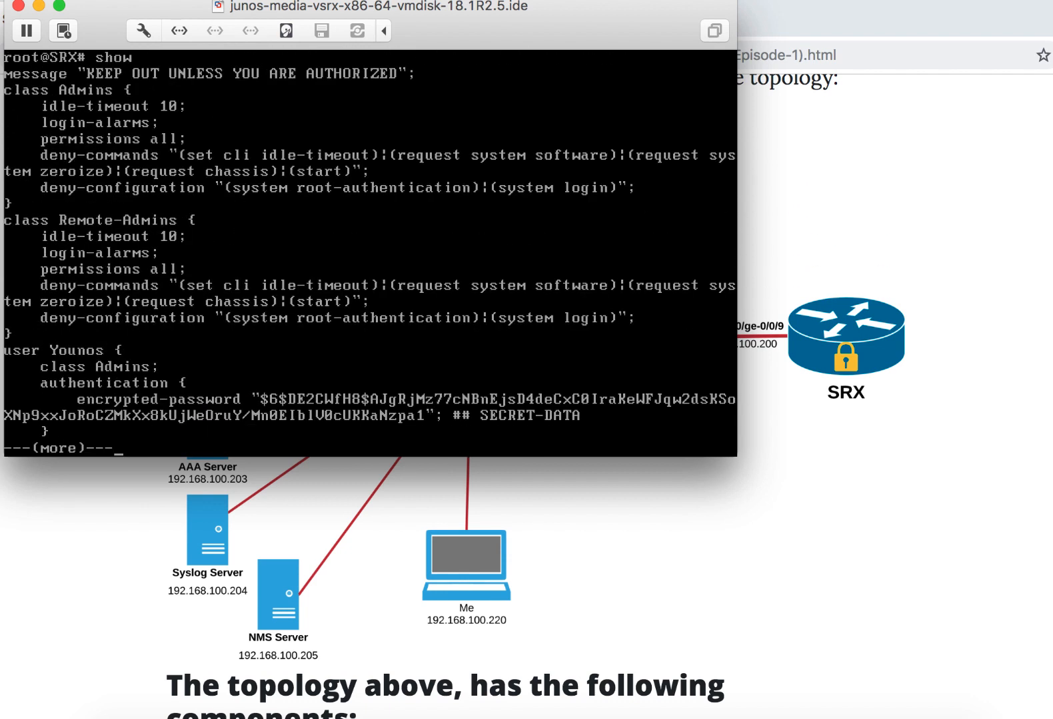
key(space)
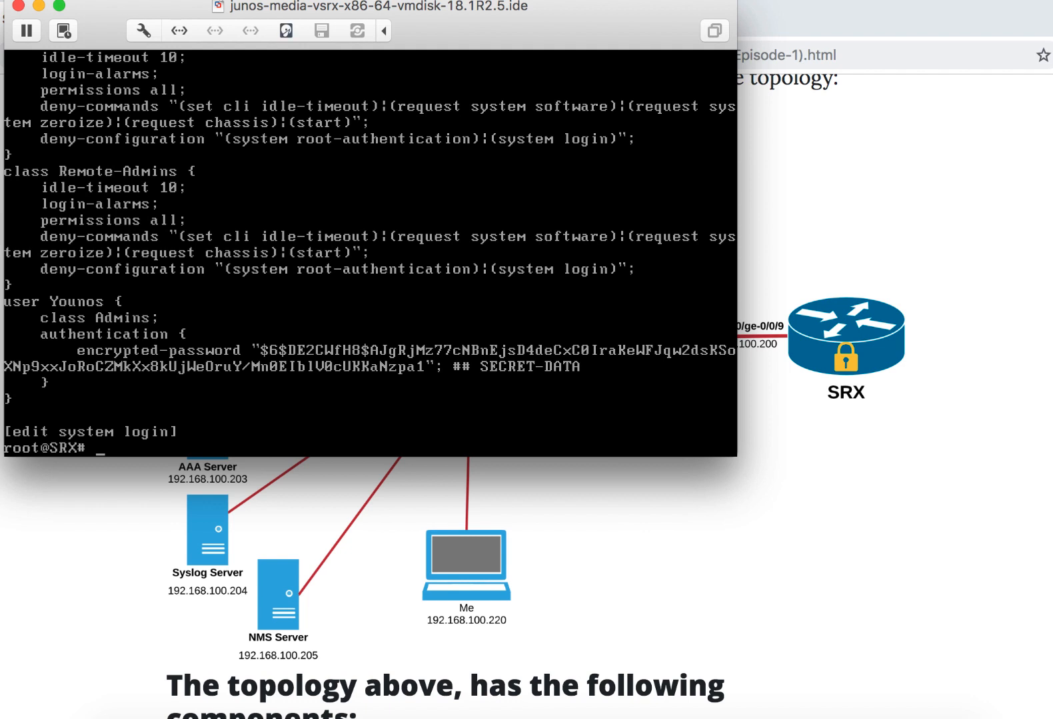
- Create a login user named Remote-Admins and assign it to the class Remote-Admins
text(set user Remote-Admins)
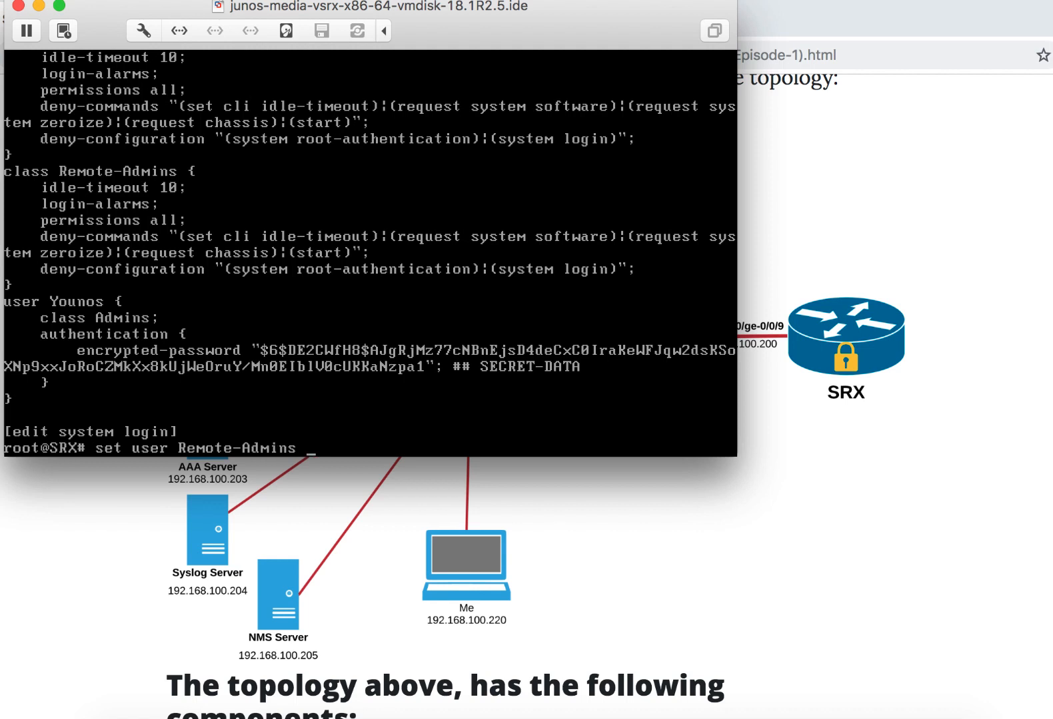
text( class Remote-Admins)
key(Return)
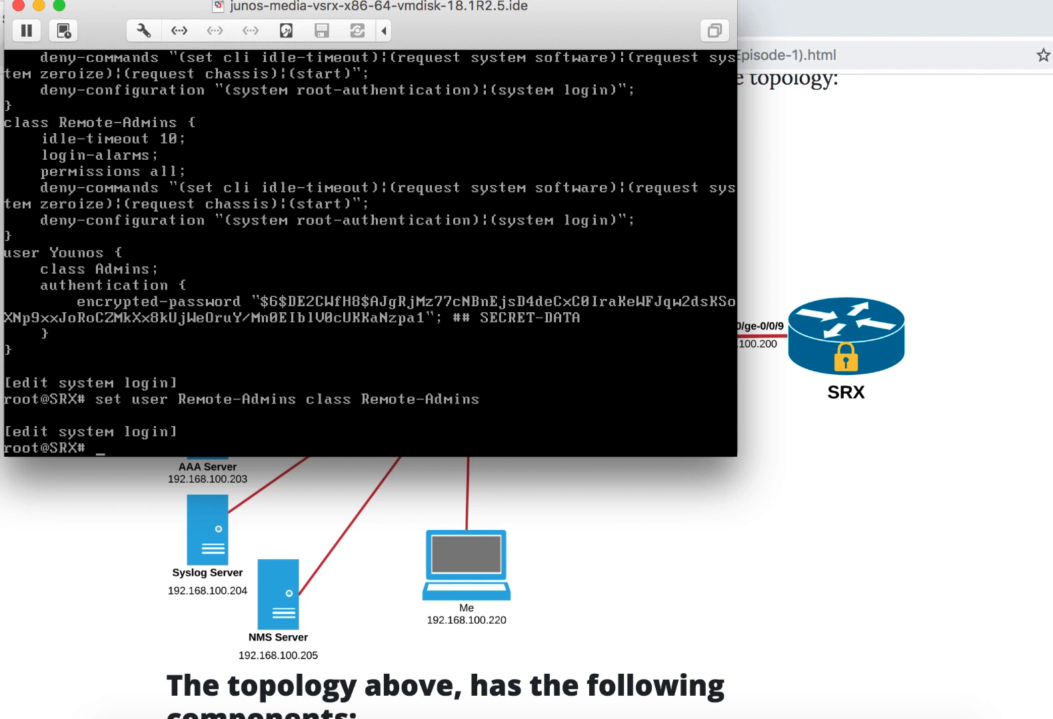
- Return to the top level of the configuration and commit the pending changes
text(top)
key(Return)
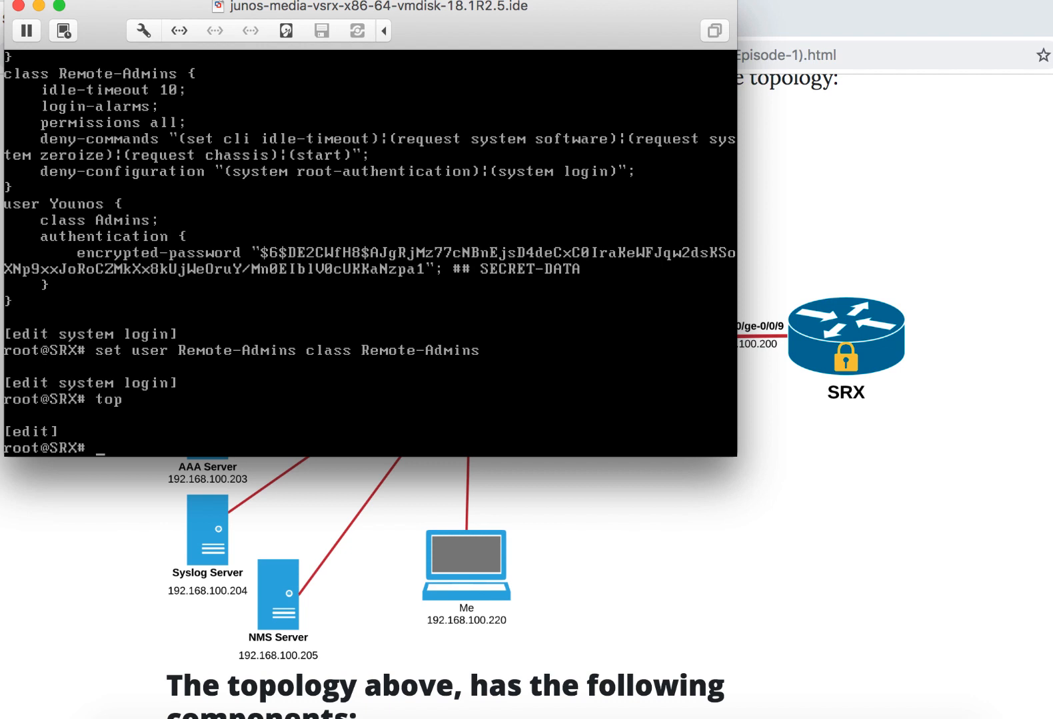
text(commit)
key(Return)
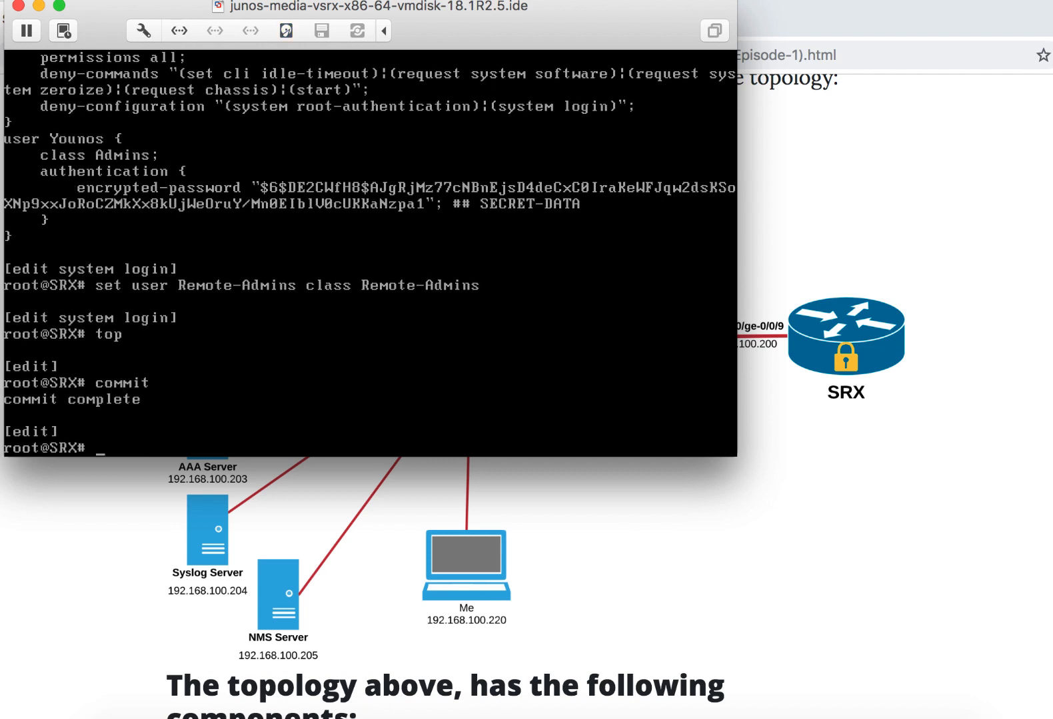
- Switch to the browser article and locate Root password in the list of SRX basics it discusses
key(super+Tab)
scroll(578, 357, up, 20)
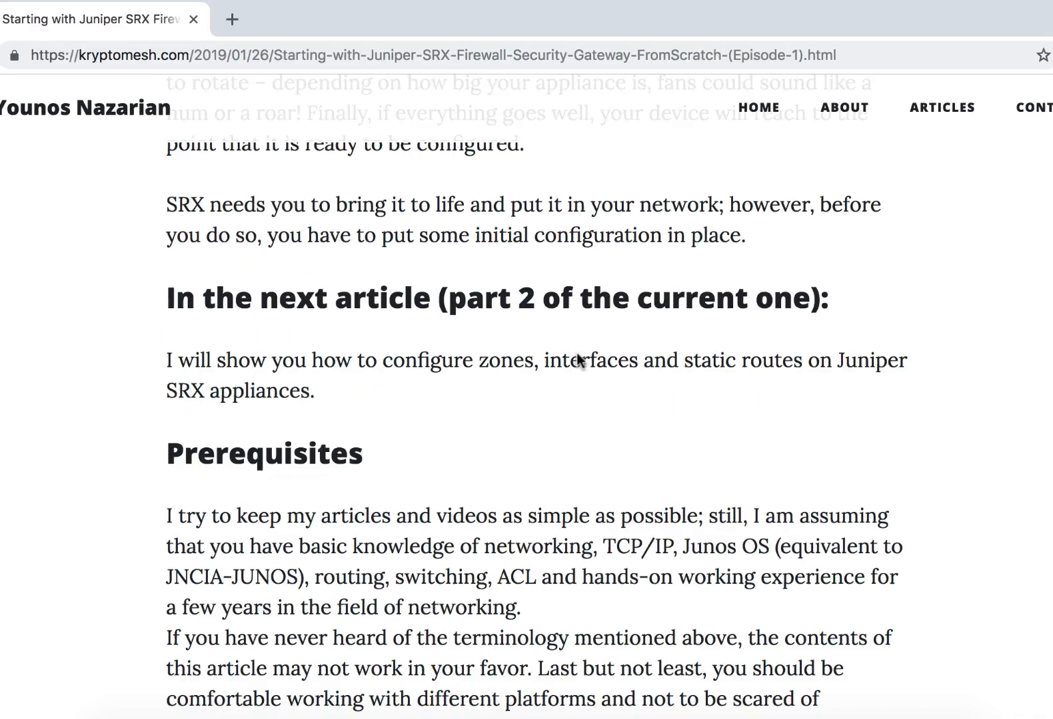
scroll(579, 355, down, 4)
scroll(578, 357, down, 15)
scroll(575, 353, up, 8)
scroll(576, 354, down, 2)
drag(248, 342, 475, 350)
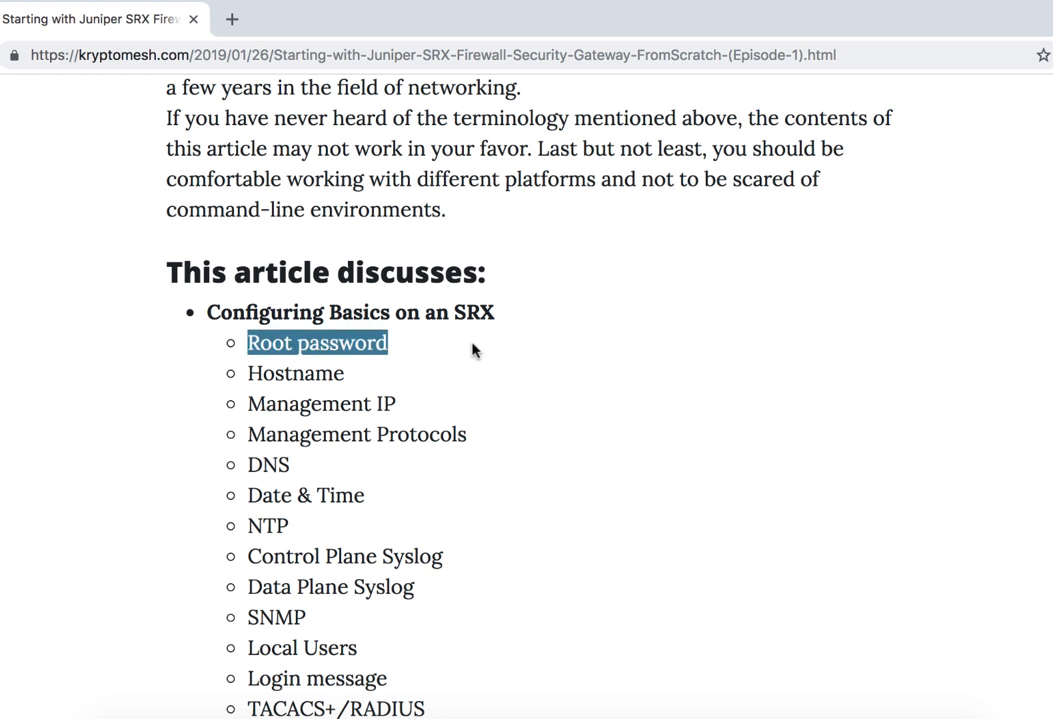
- Switch back to the SRX console, exit configuration mode and the CLI, and log out of the root shell
key(super+Tab)
key(Return)
text(exit)
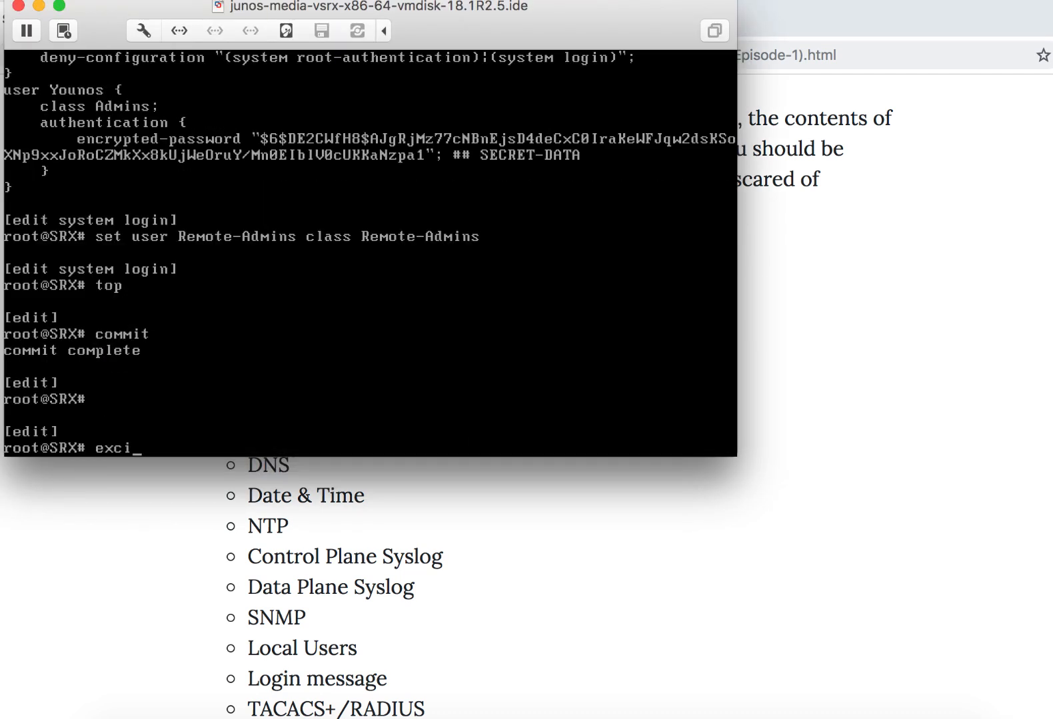
key(Return)
text(exit)
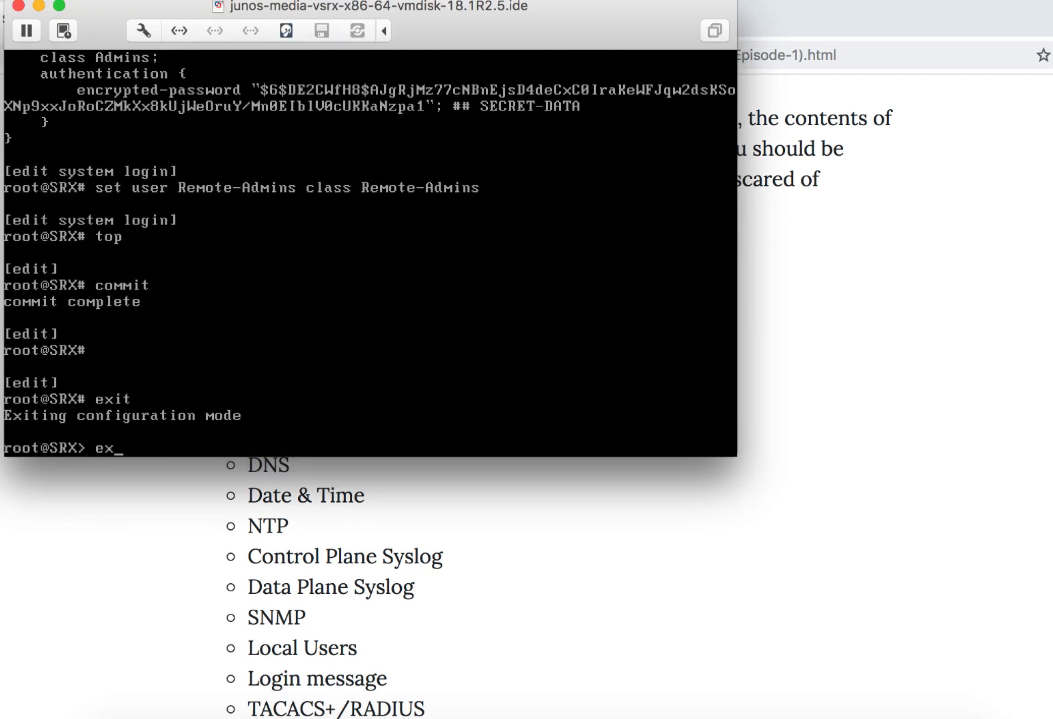
key(Return)
text(exit)
key(Return)
- Log in to the SRX console as root with the root password, start the CLI and enter configuration mode
text(root)
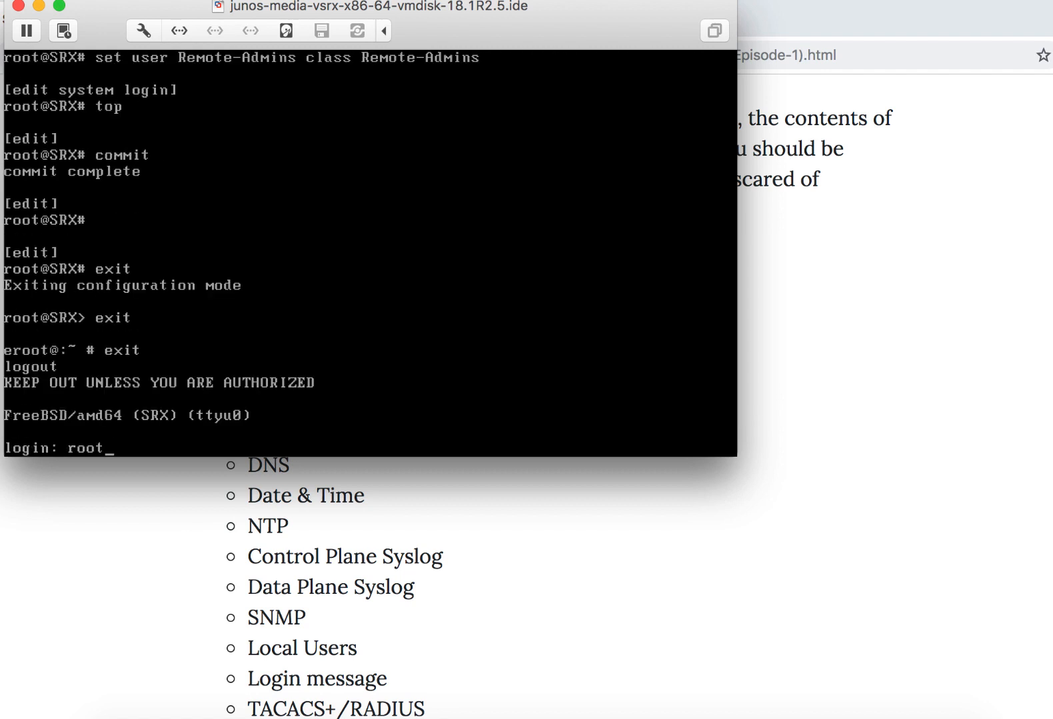
key(Return)
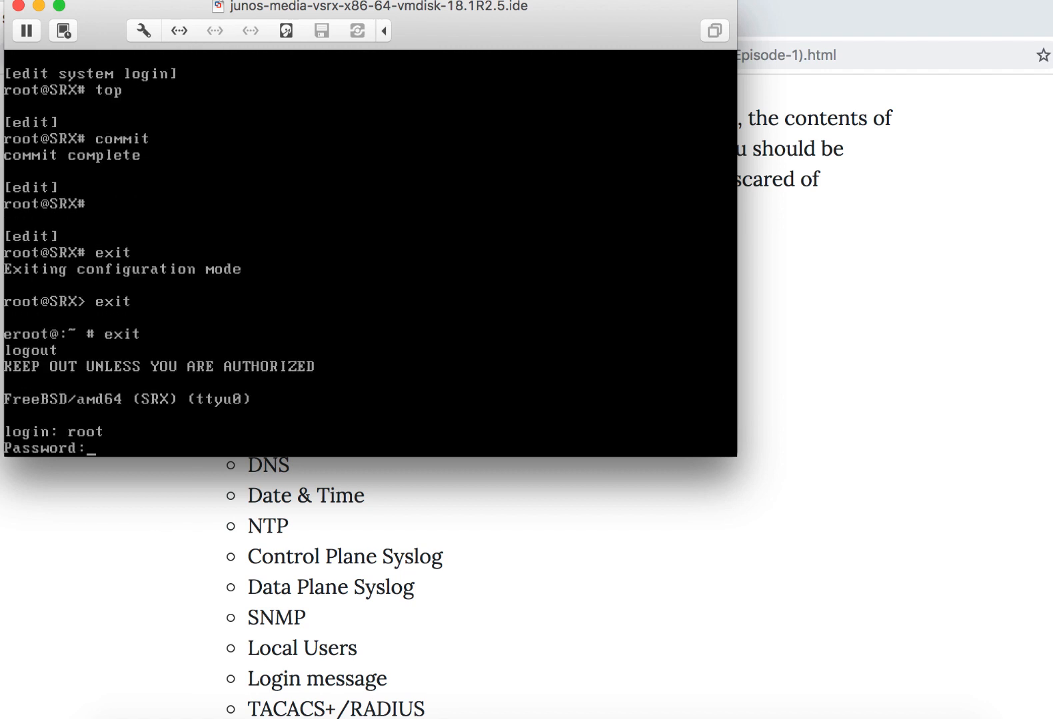
key(Return)
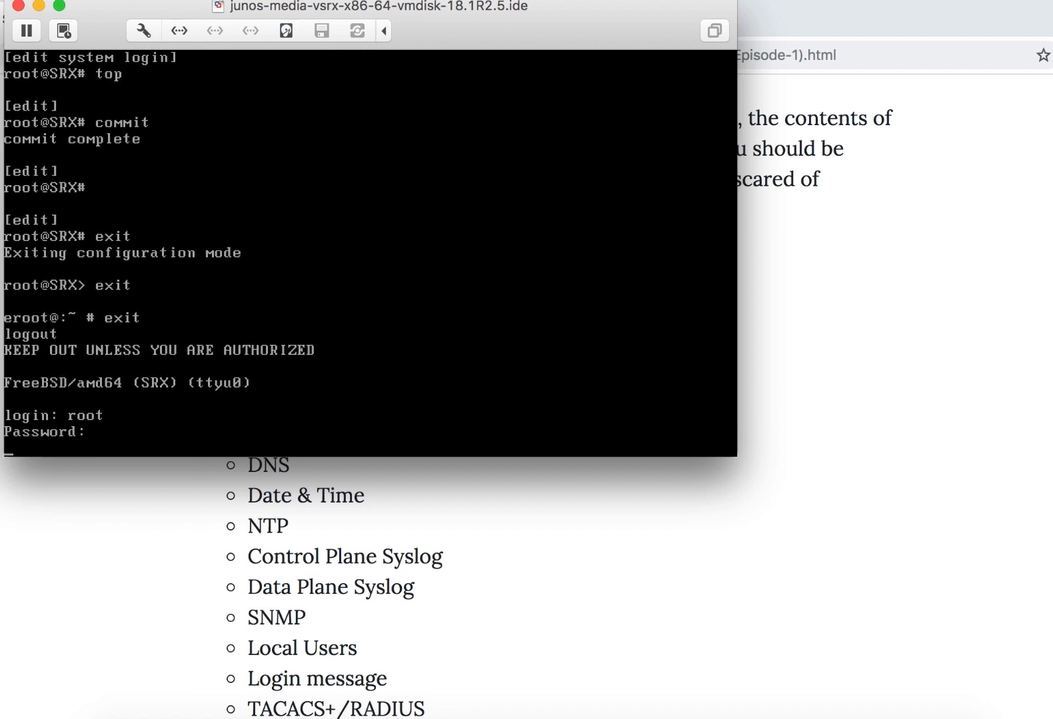
key(Return)
key(Return)
text(cli)
key(Return)
text(con)
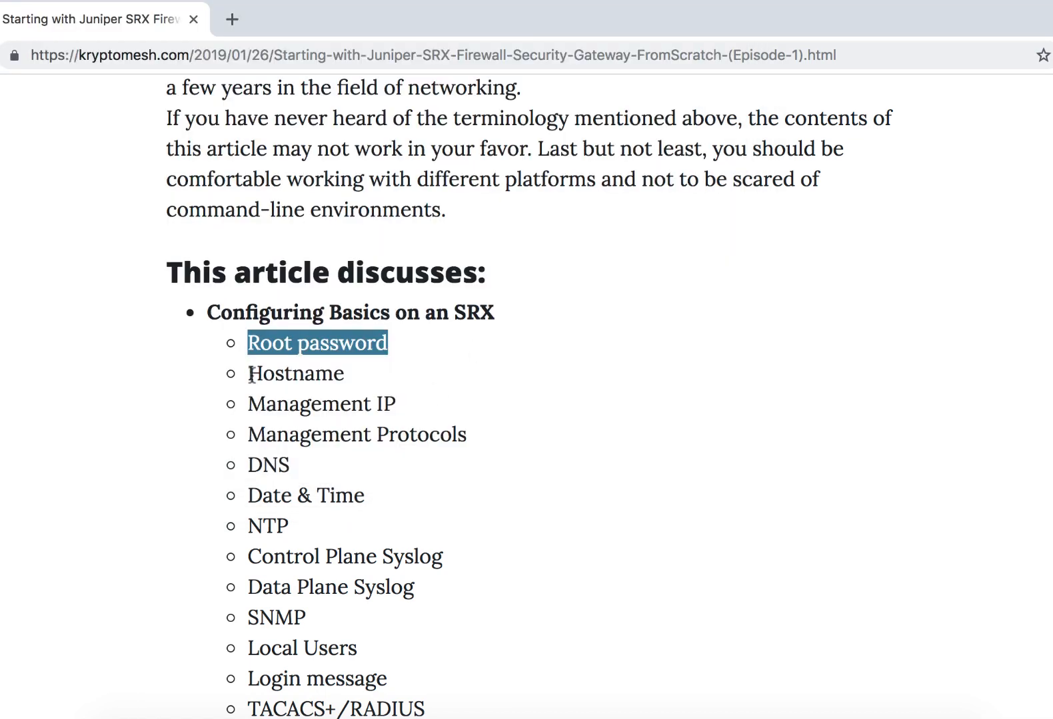
- Check the Hostname and Management IP items in the article's topic list and return to the SRX console
drag(249, 374, 357, 398)
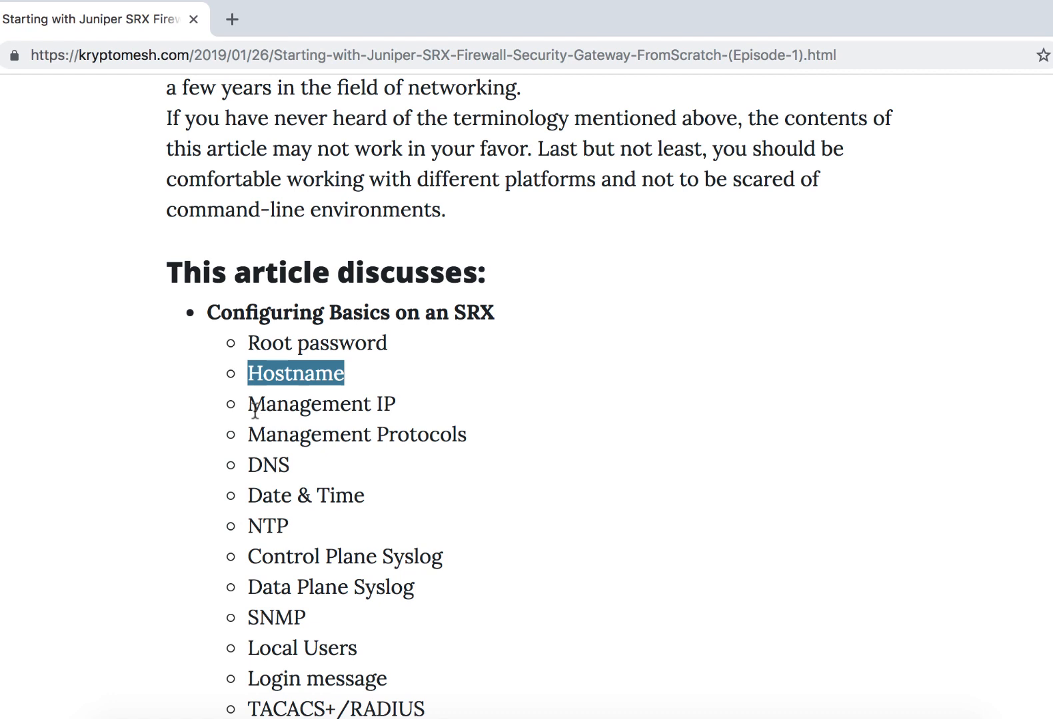
drag(247, 405, 491, 416)
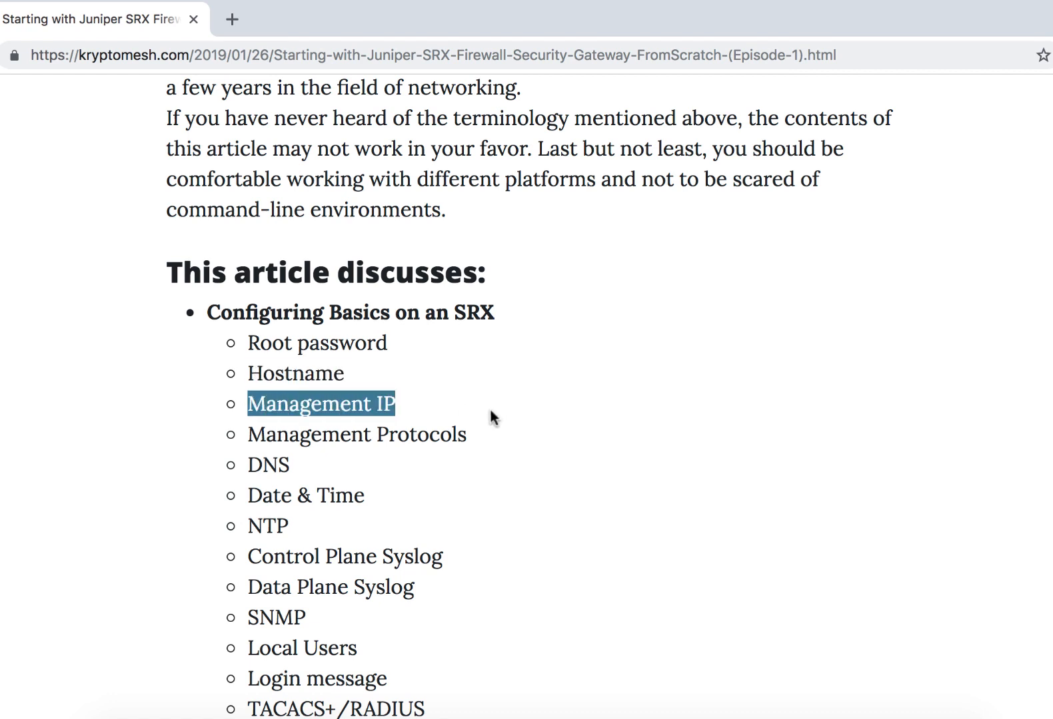
key(super+Tab)
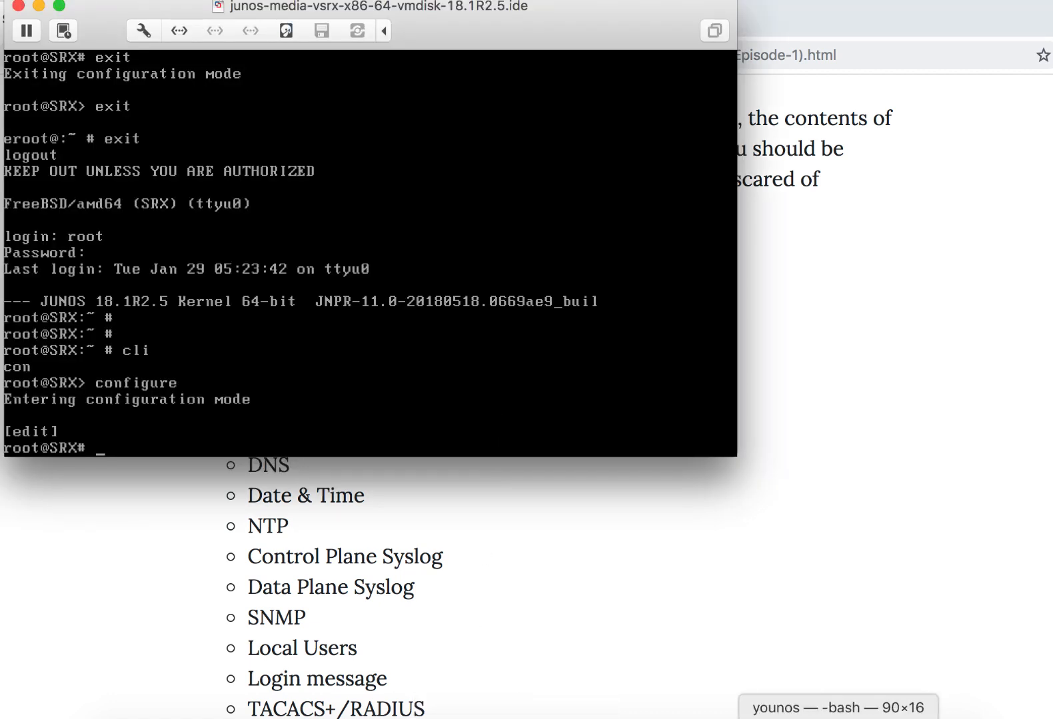
- Switch to Terminal, ping the SRX management address 192.168.100.200 and stop the ping
click(963, 716)
text(ping )
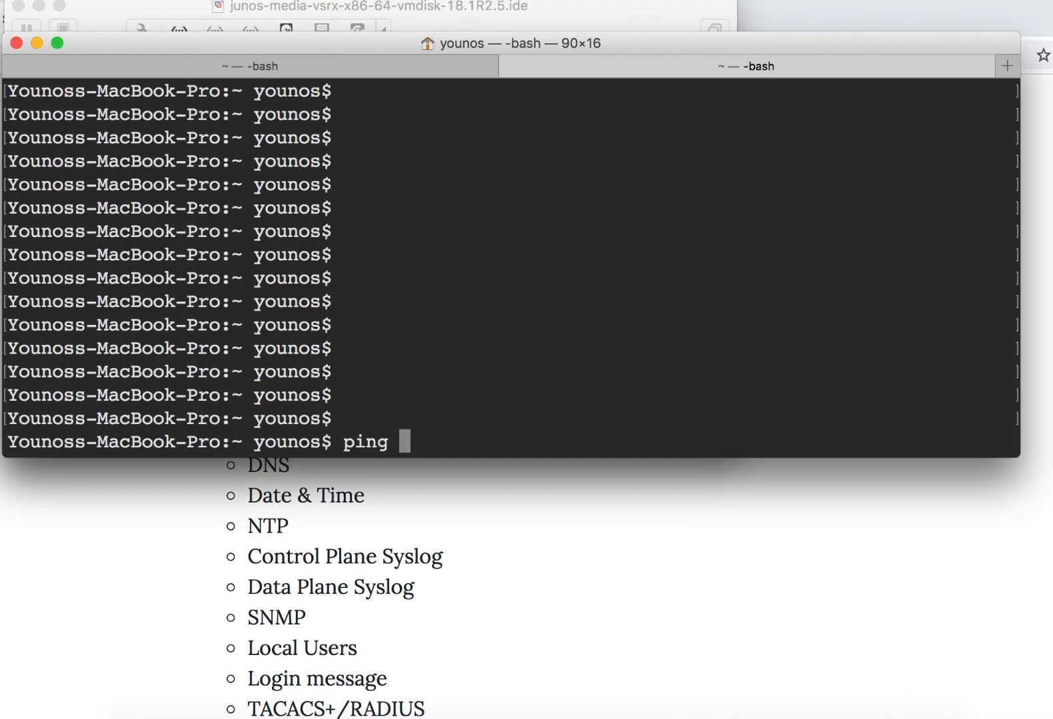
text(192.168)
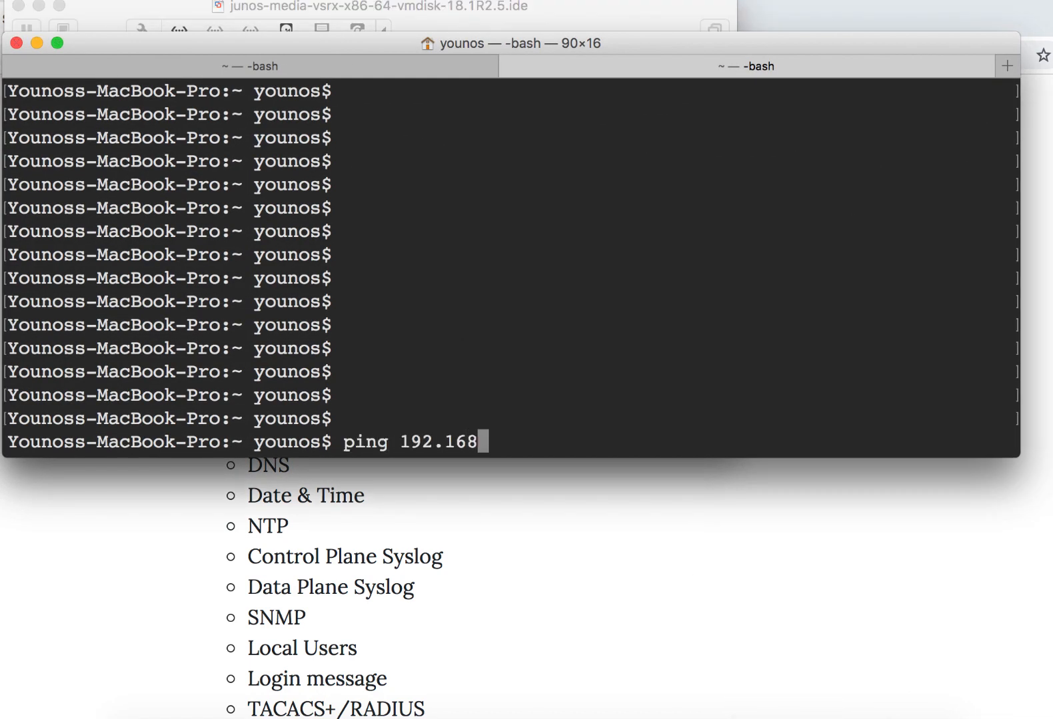
text(.100.200)
key(Return)
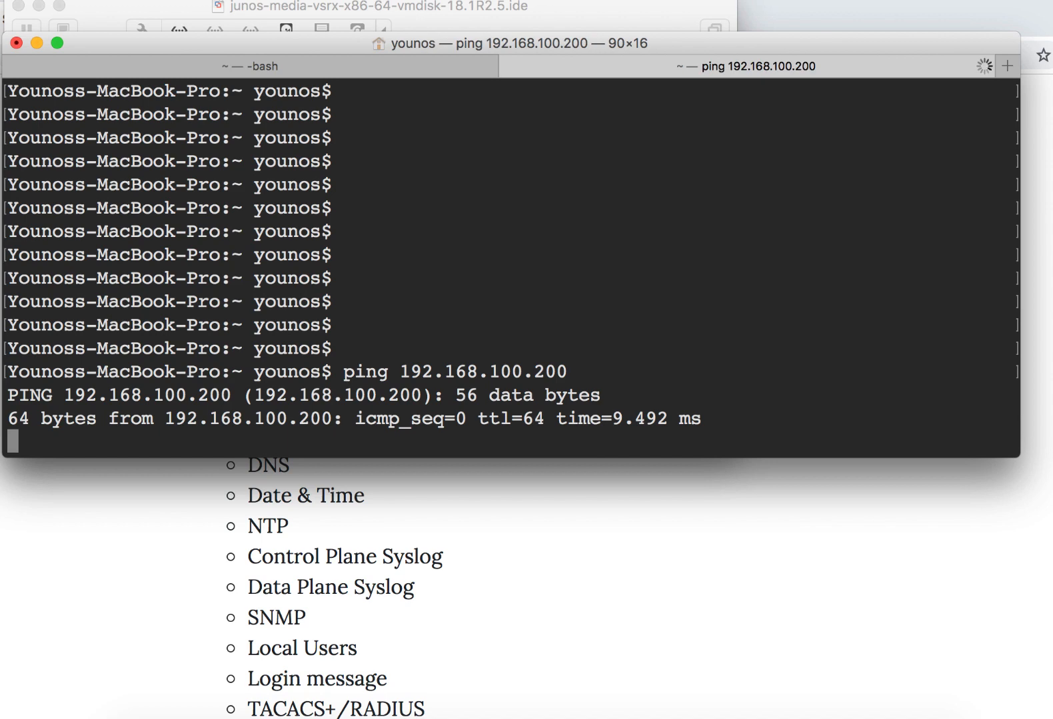
key(ctrl+c)
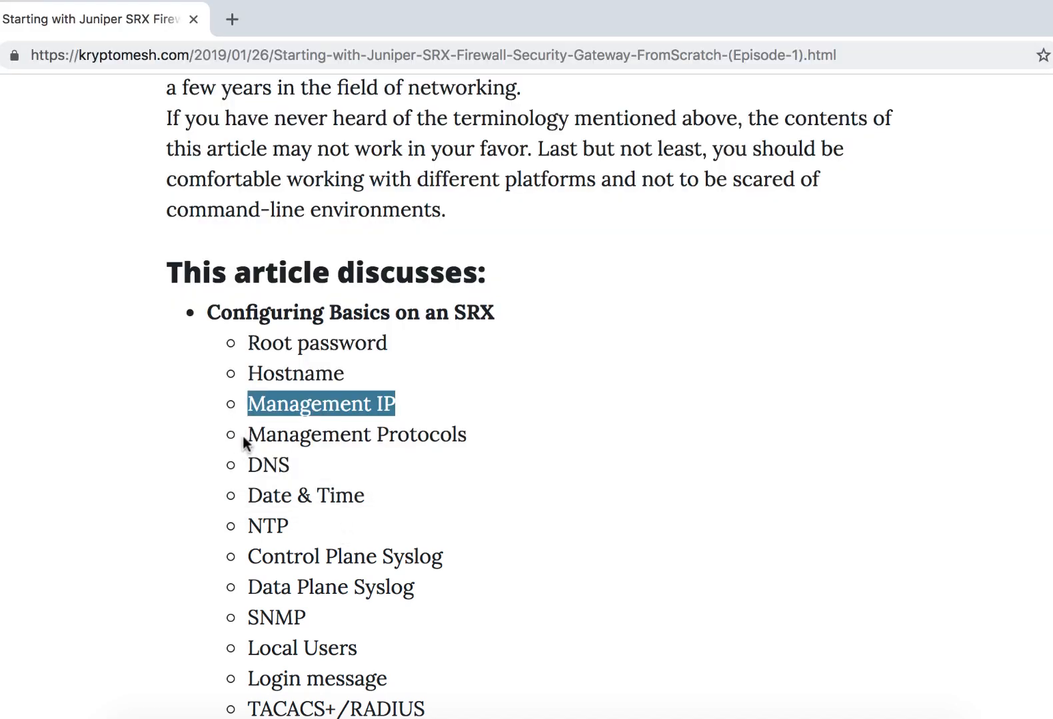
- Refer to Management Protocols in the article, and try to connect over SSH from Terminal as root to 192.168.100.200
drag(243, 437, 508, 442)
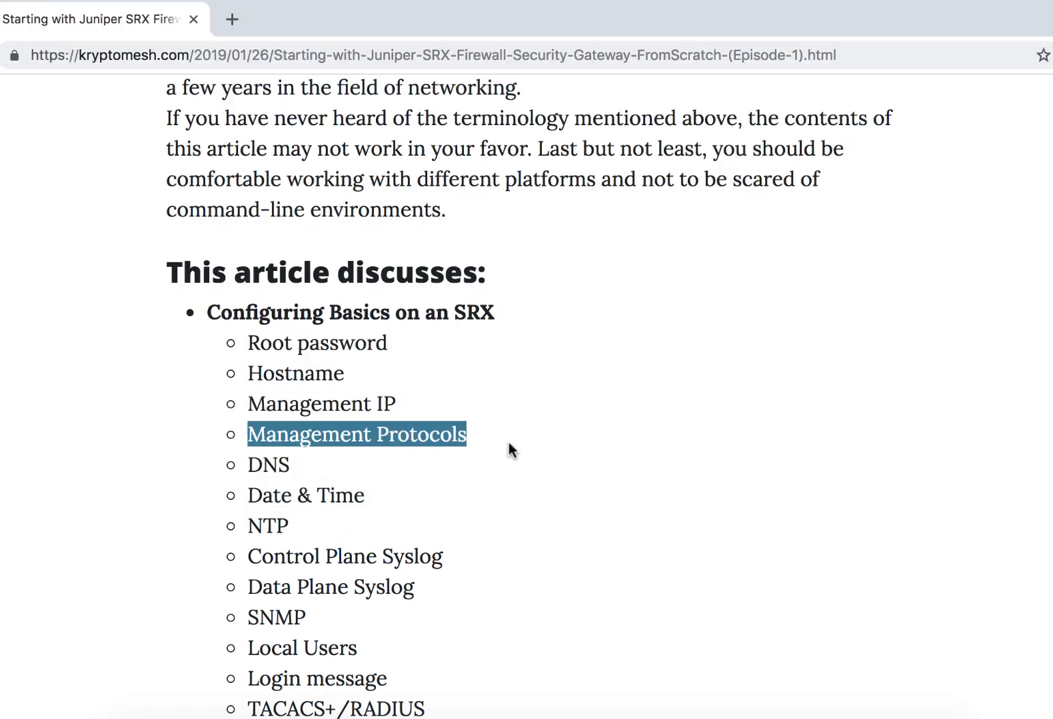
key(super+Tab)
key(super+Tab)
key(super+Tab)
key(super+Tab)
key(super+Tab)
key(Return)
text(ssh root@192.168.100.200)
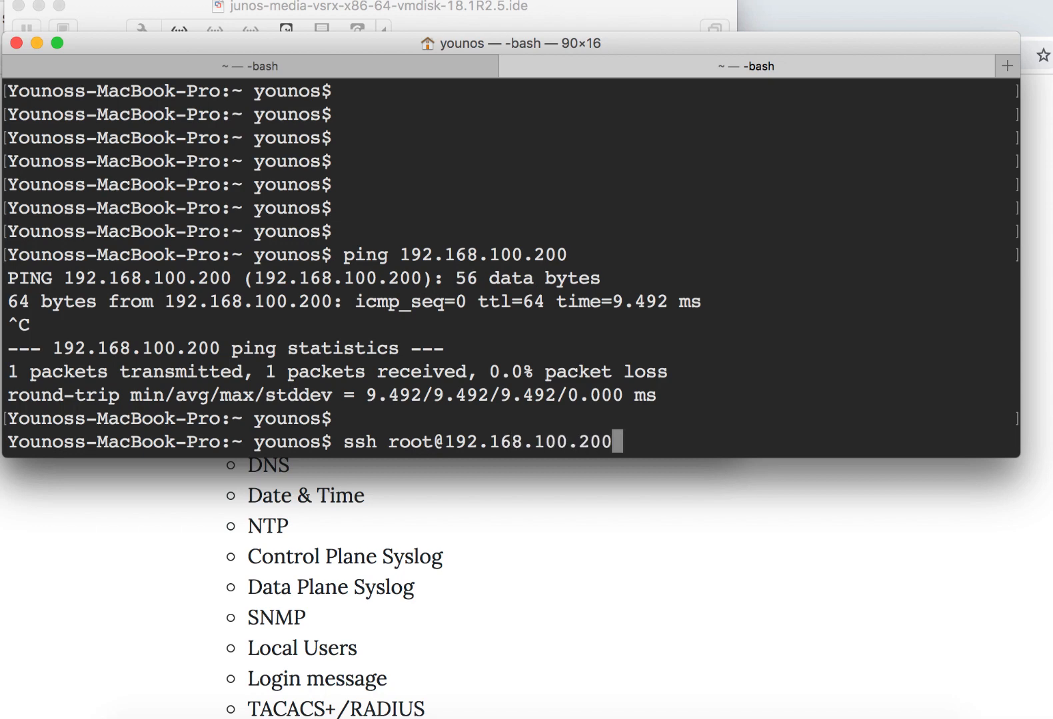
key(Return)
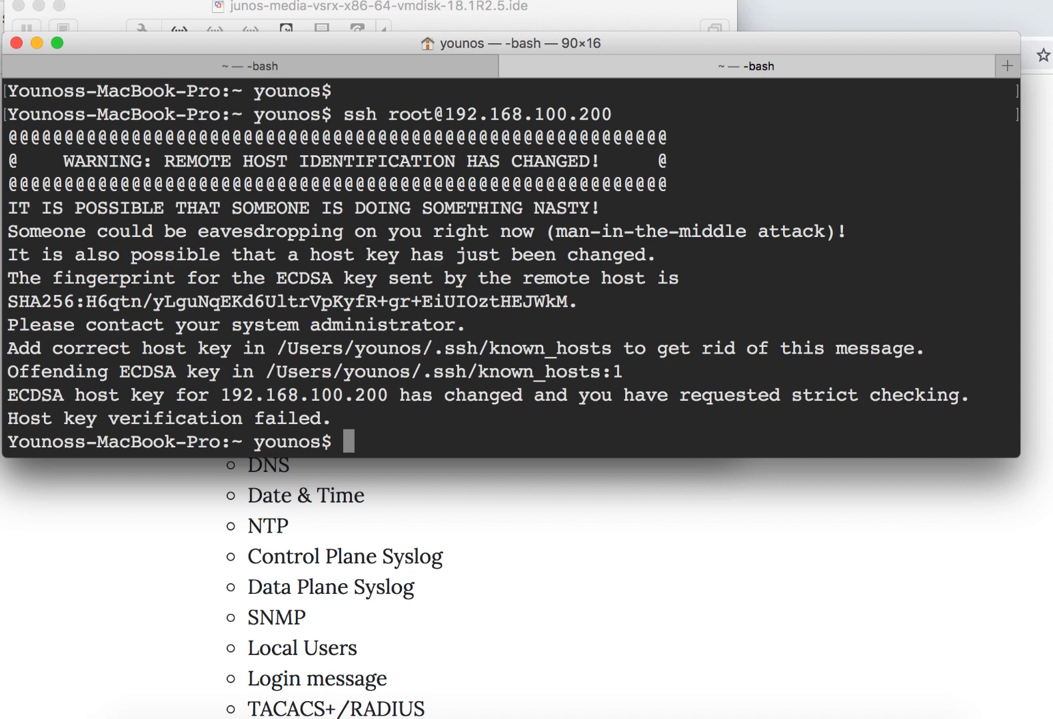
- Delete the .ssh/known_hosts file named in the host key warning and recreate it empty
text(rm)
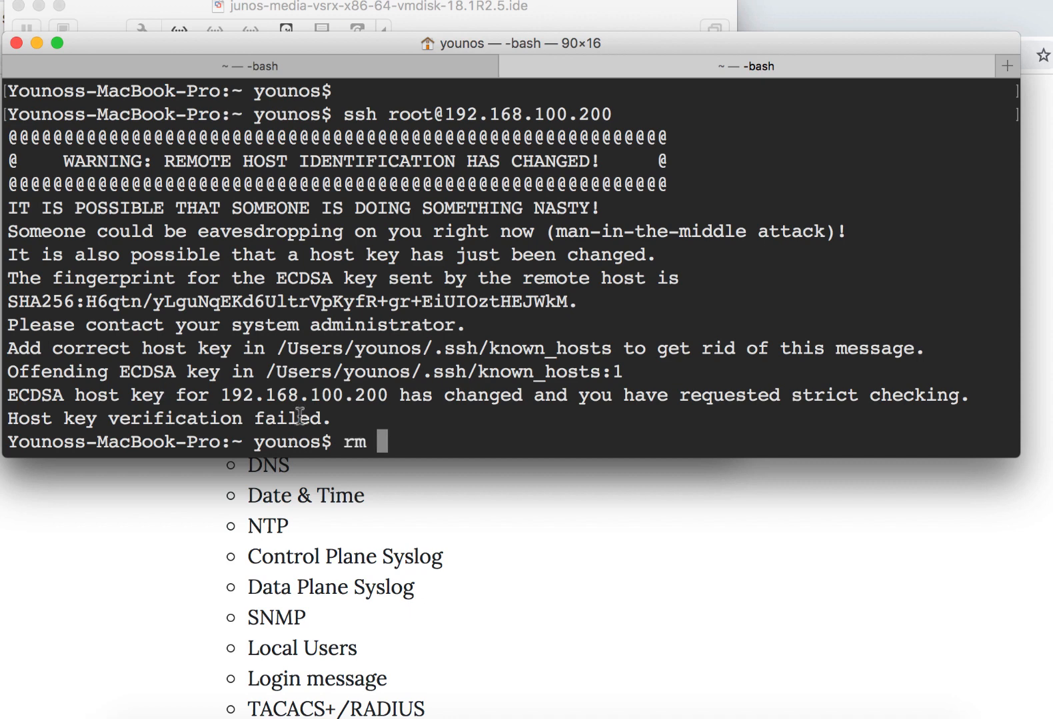
drag(265, 371, 603, 367)
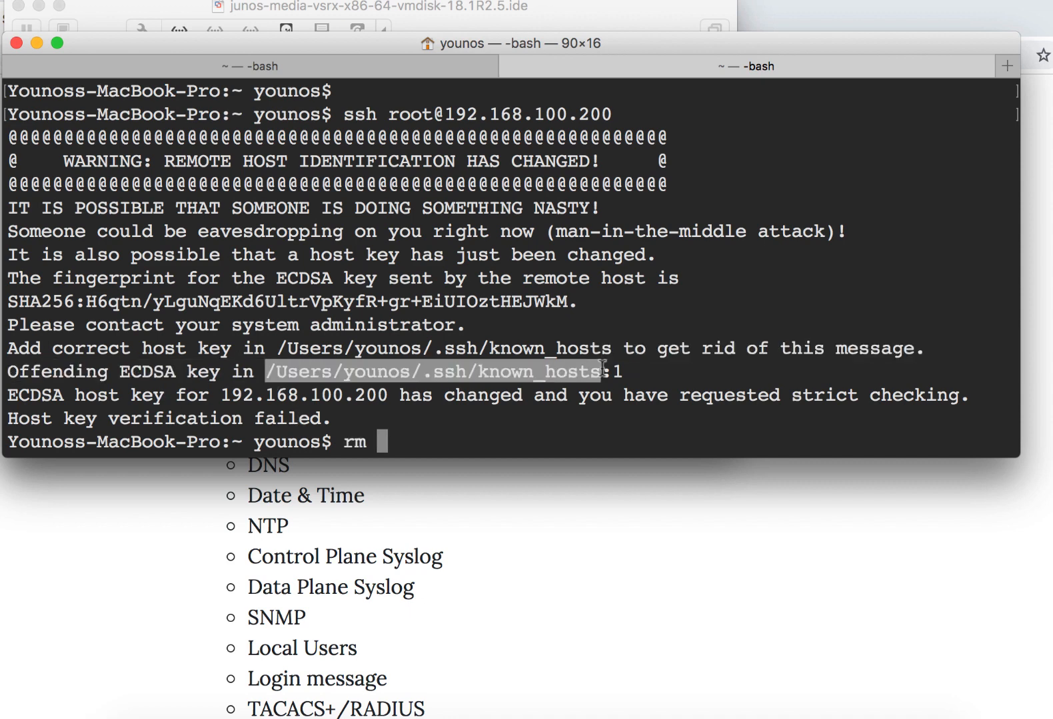
text(/Users/younos/.ssh/known_hosts)
key(Return)
text(j)
key(BackSpace)
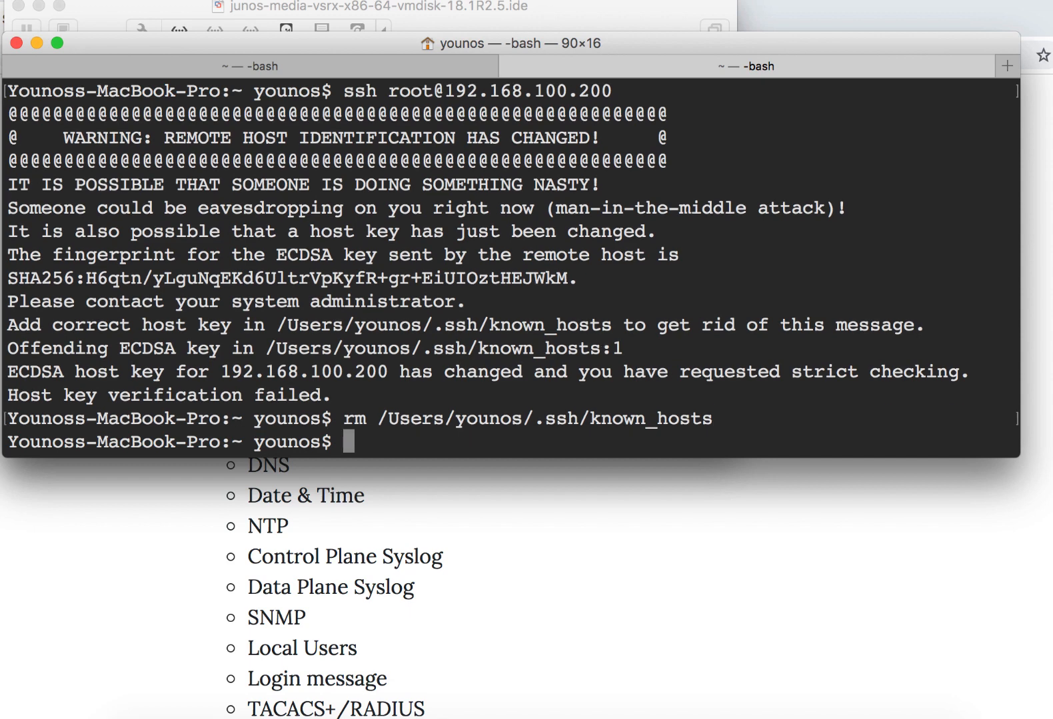
text(touch)
text(/Users/younos/.ssh/known_hosts)
key(Return)
- Retry SSH as root to 192.168.100.200, accept the host key, try the root password, and cancel the login
key(Up)
key(Up)
key(Up)
key(Return)
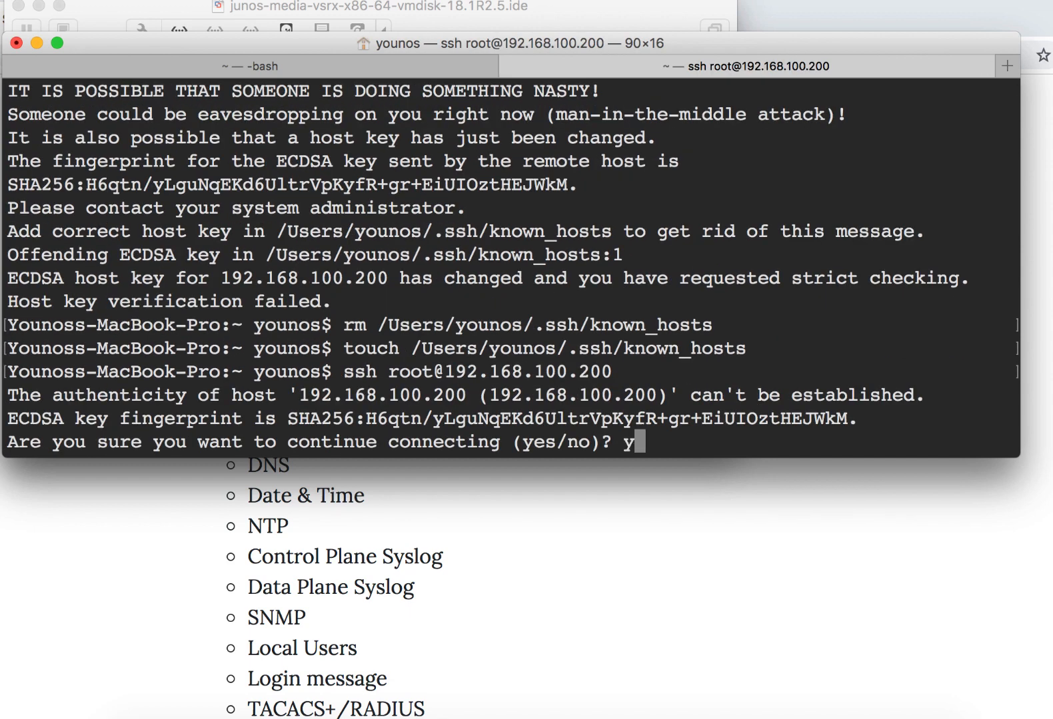
text(yes)
key(Return)
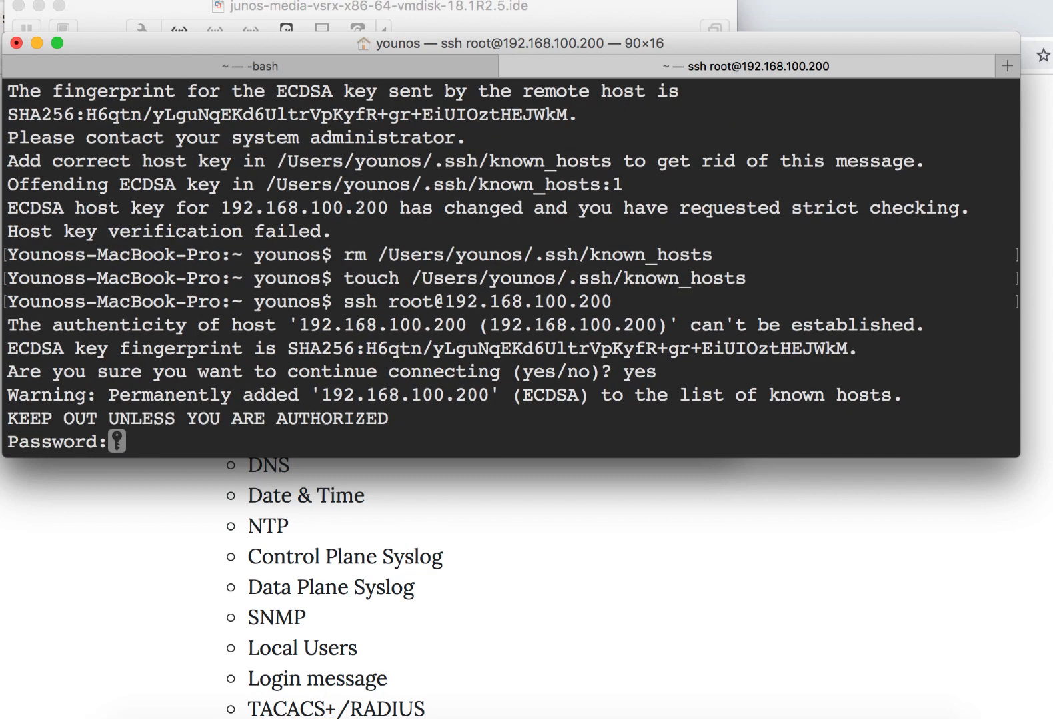
key(Return)
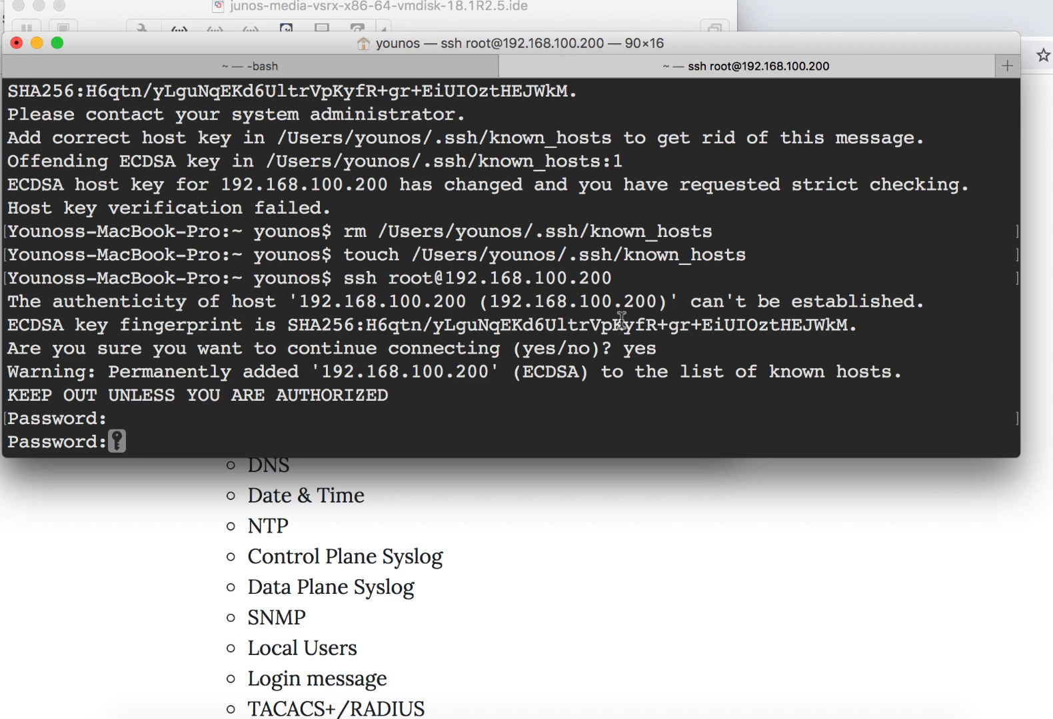
key(ctrl+c)
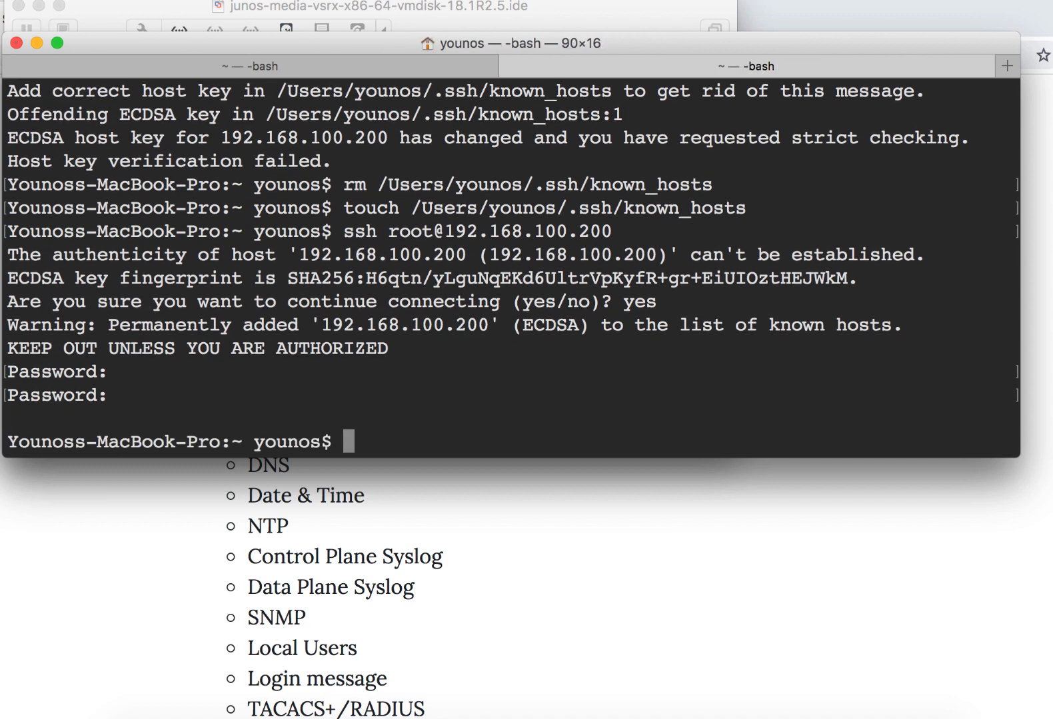
- On the SRX console, set the SSH service's root-login option to allow and commit the change
click(305, 66)
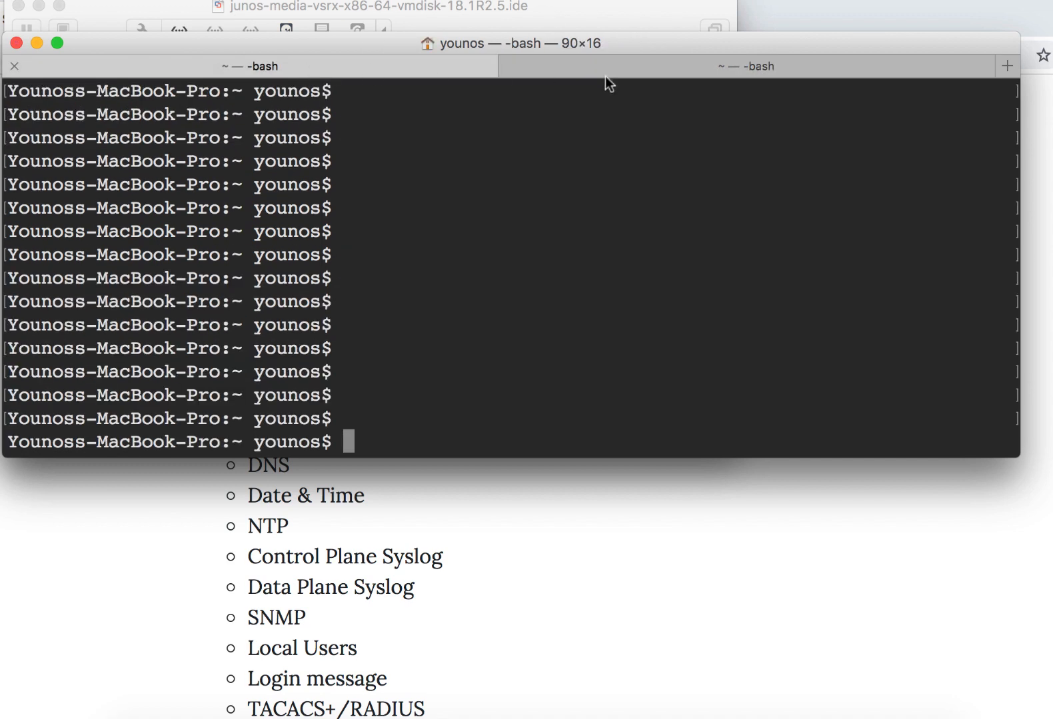
click(644, 72)
key(super+Tab)
key(super+Tab)
key(Return)
key(Return)
text(f)
key(BackSpace)
text(set system services ssh root-login allow)
key(Return)
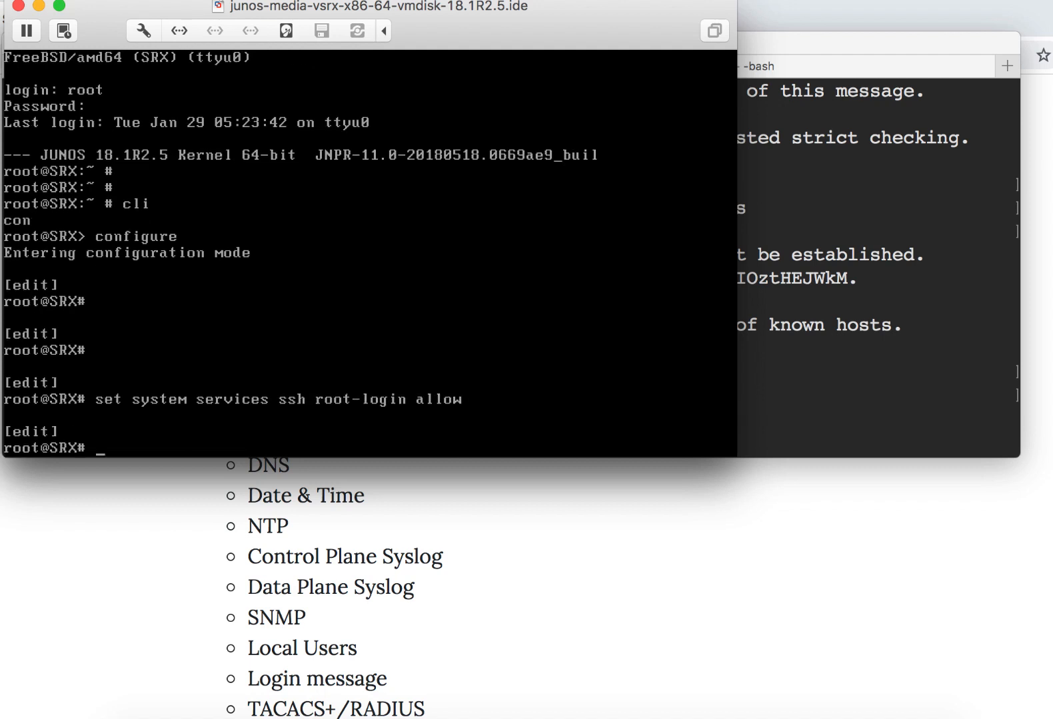
text(commit)
key(Return)
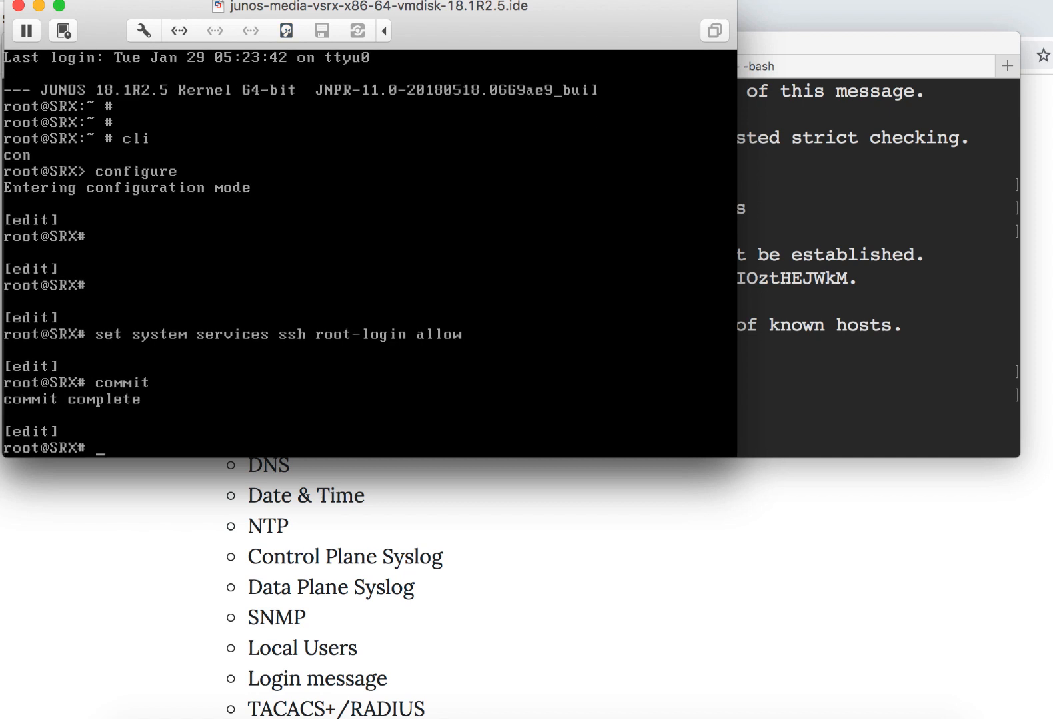
- From Terminal, connect over SSH as root to 192.168.100.200 and enter the root password
click(761, 217)
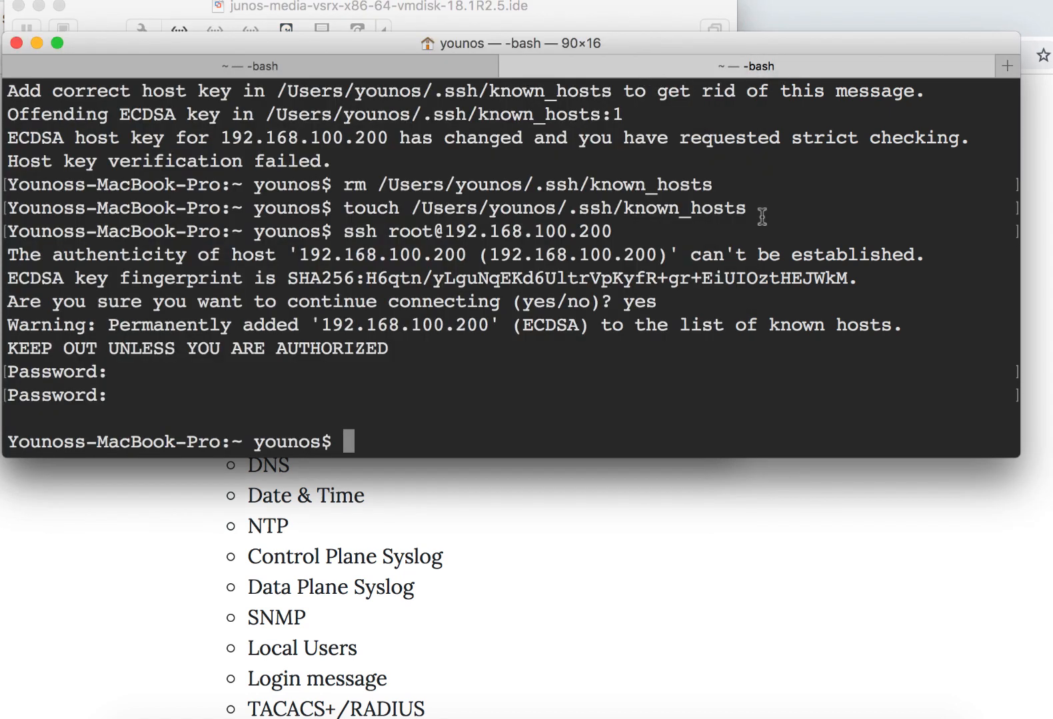
key(Up)
key(Return)
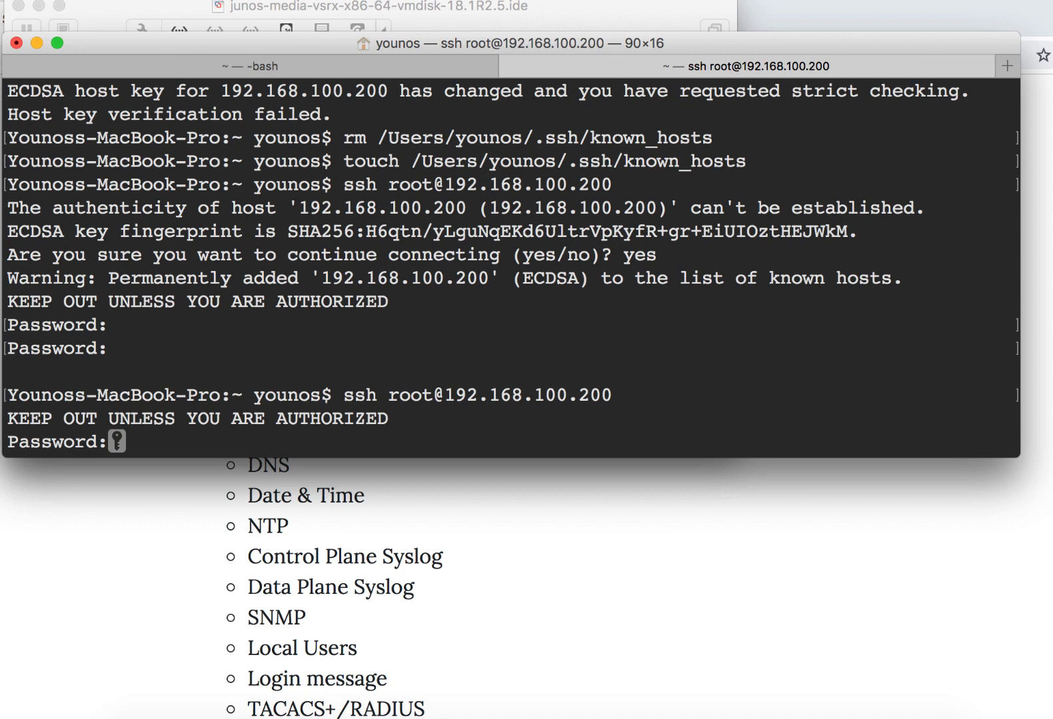
key(Return)
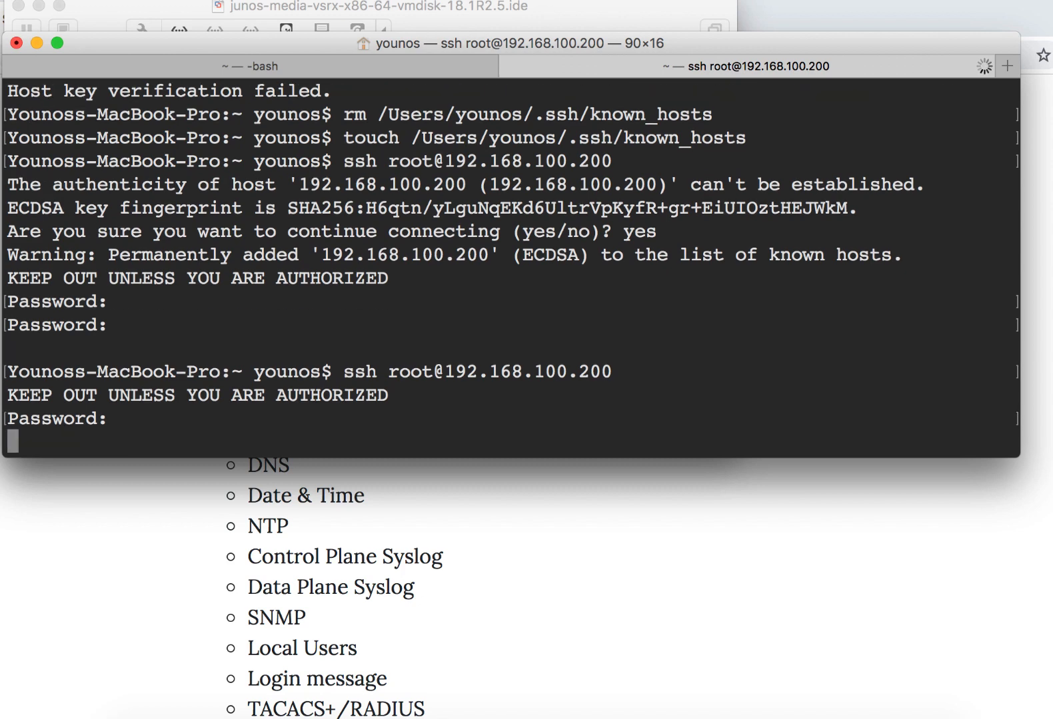
key(Return)
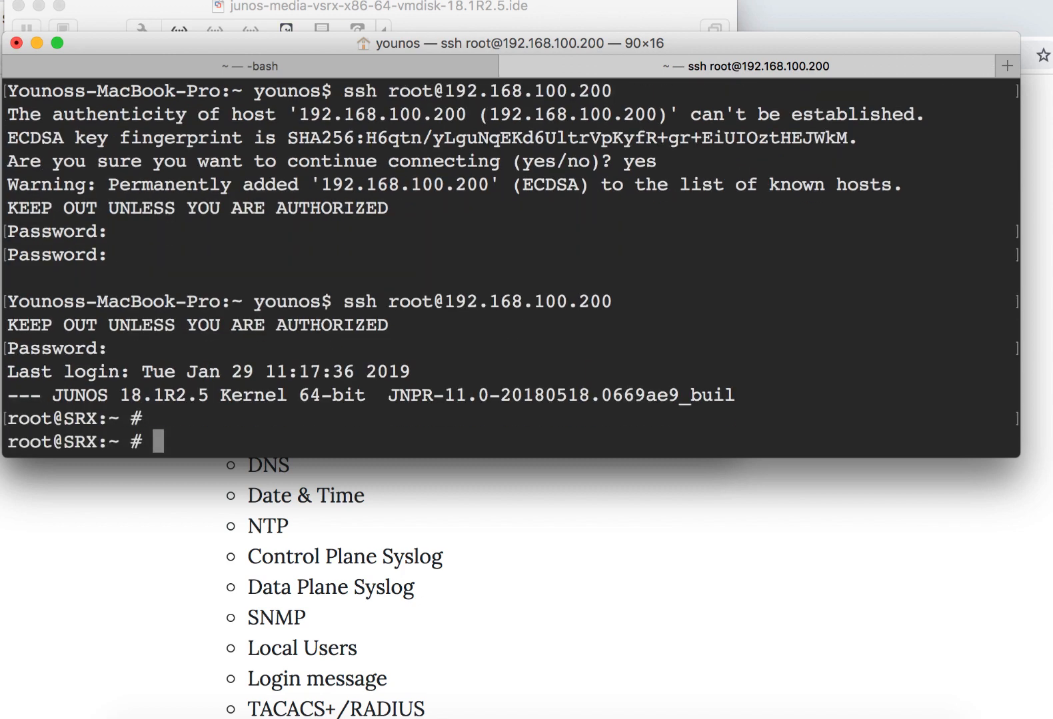
- Start the CLI and enter configuration mode in the SSH session, and switch back to the SRX console window
text(cli)
key(Return)
text(con)
key(Return)
key(super+Tab)
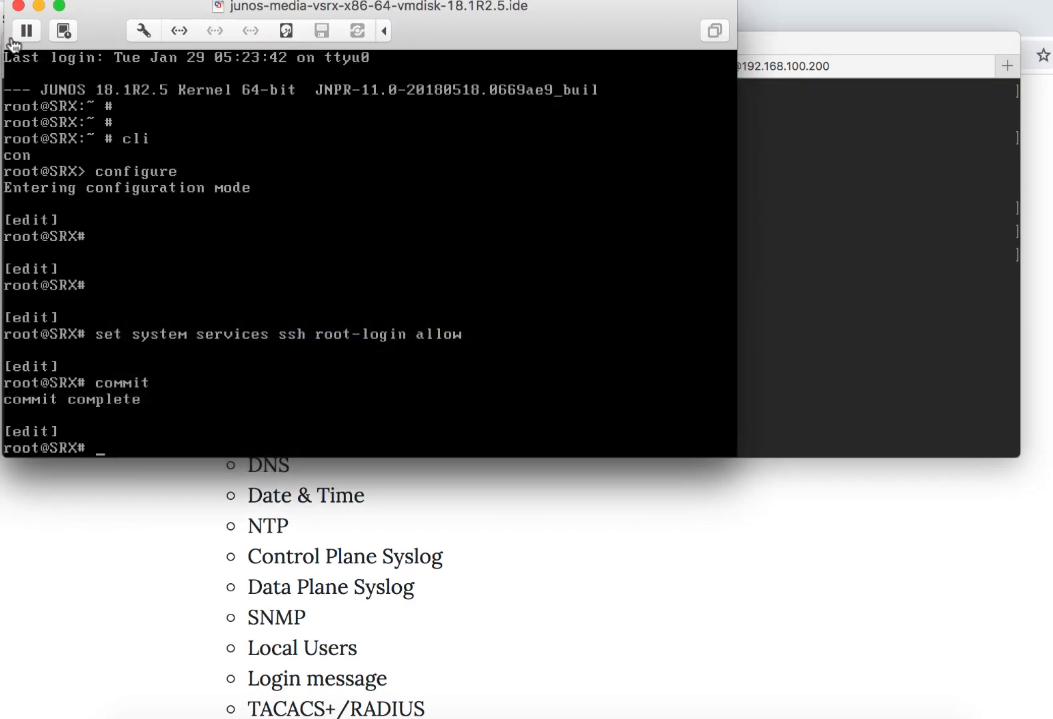
- Switch to Terminal, leave configuration mode and the CLI, and log out of the root SSH session
key(super+Tab)
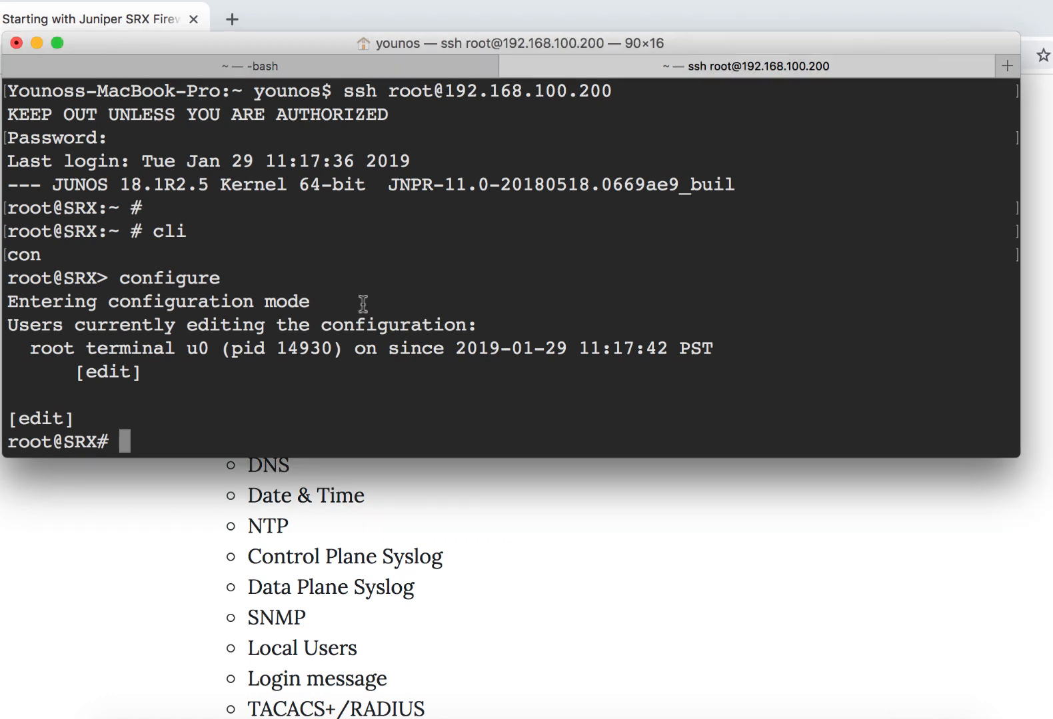
key(Return)
text(exit)
key(Return)
text(exit)
key(Return)
text(e)
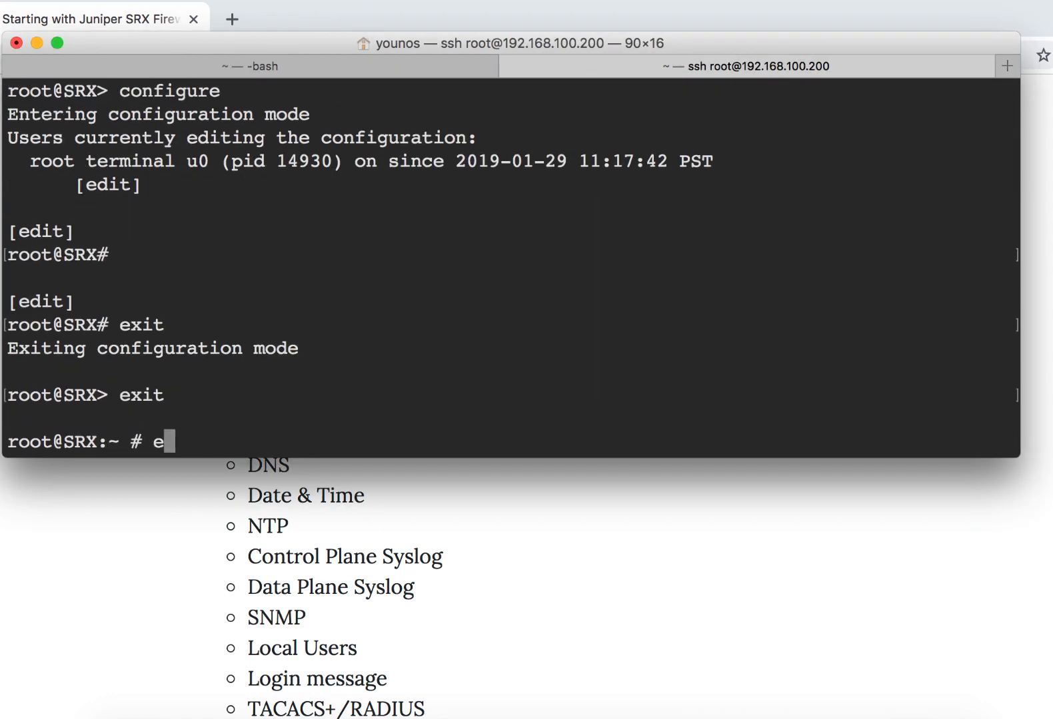
text(xit)
key(Return)
- Reconnect over SSH as root to 192.168.100.200, check the login banner, and enter the root password
key(Up)
key(Return)
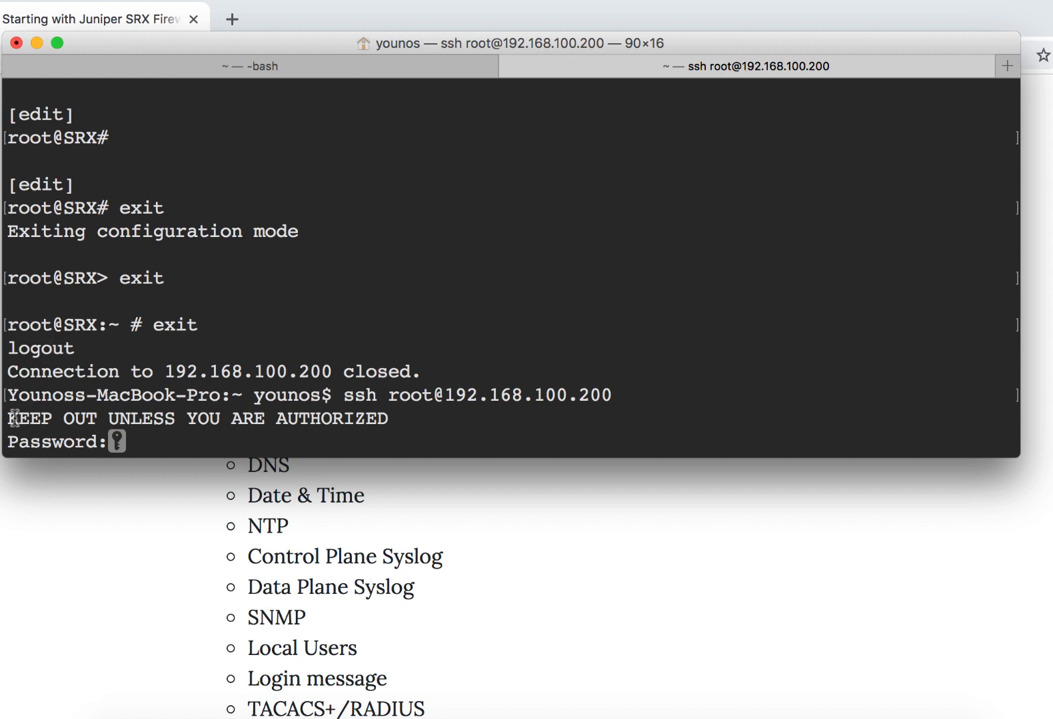
drag(9, 418, 394, 431)
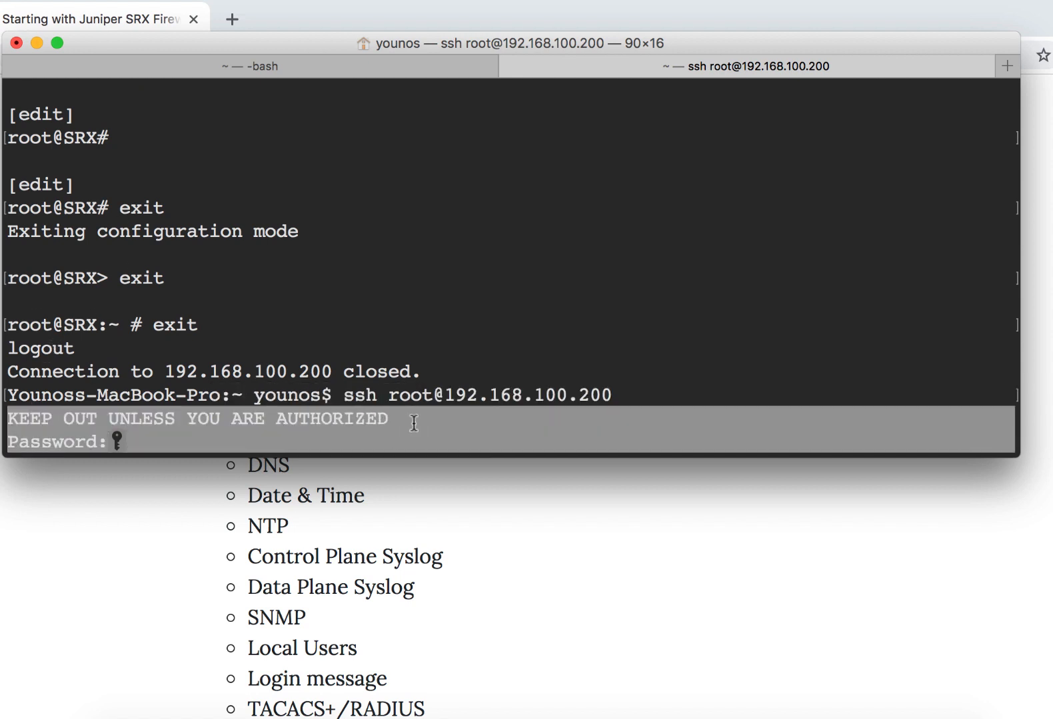
click(414, 423)
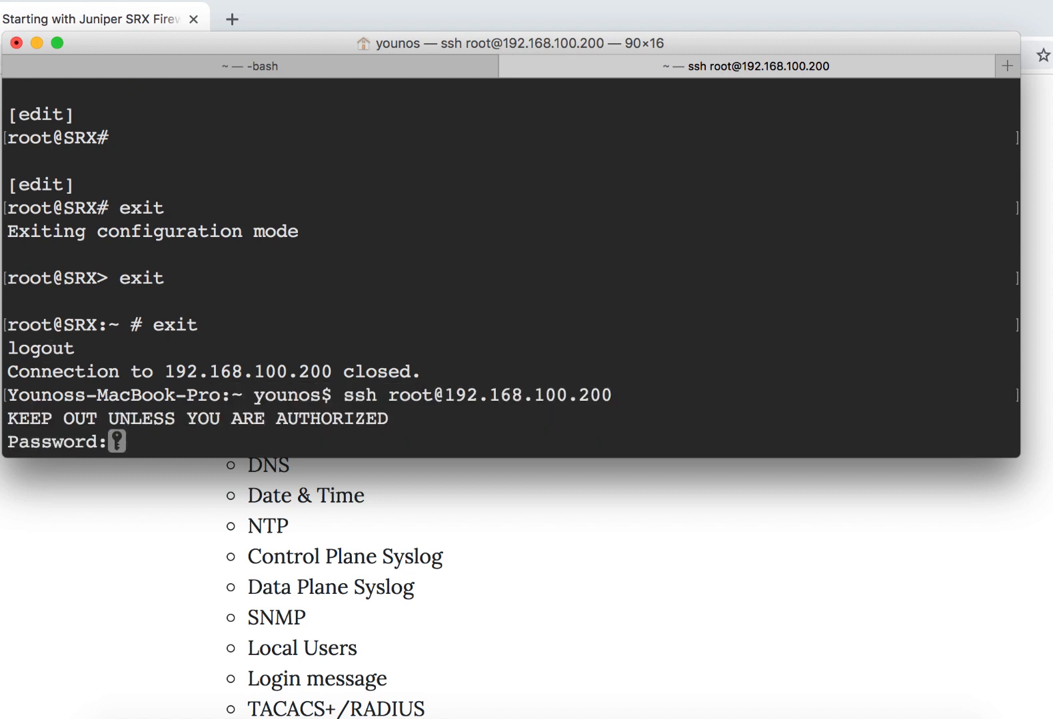
key(Return)
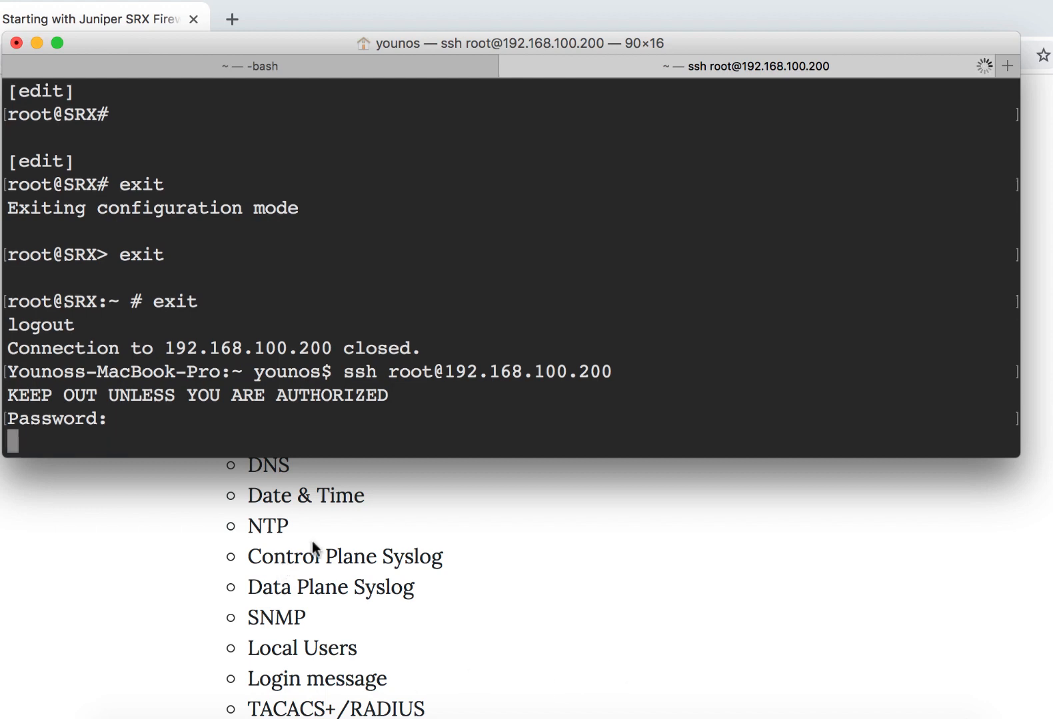
- Highlight the DNS item in the web article's topic list and return to the Terminal SSH session
click(338, 532)
scroll(338, 532, down, 1)
click(233, 423)
double_click(233, 423)
key(super+Tab)
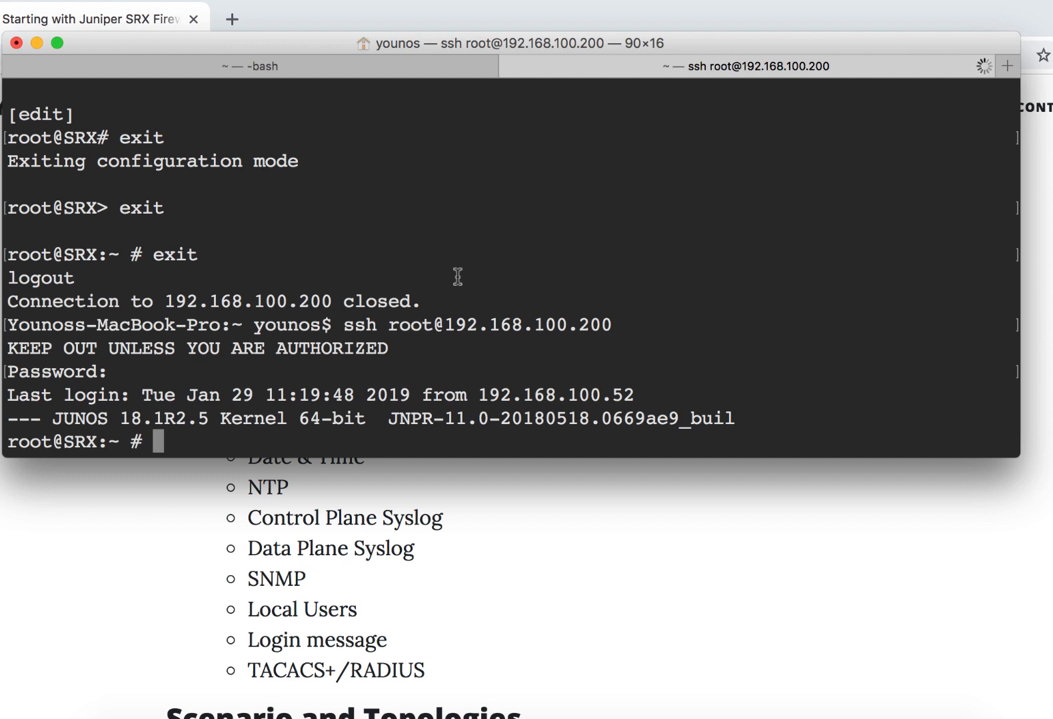
- Start the CLI and enter configuration mode in the new SSH session
text(cli)
key(Return)
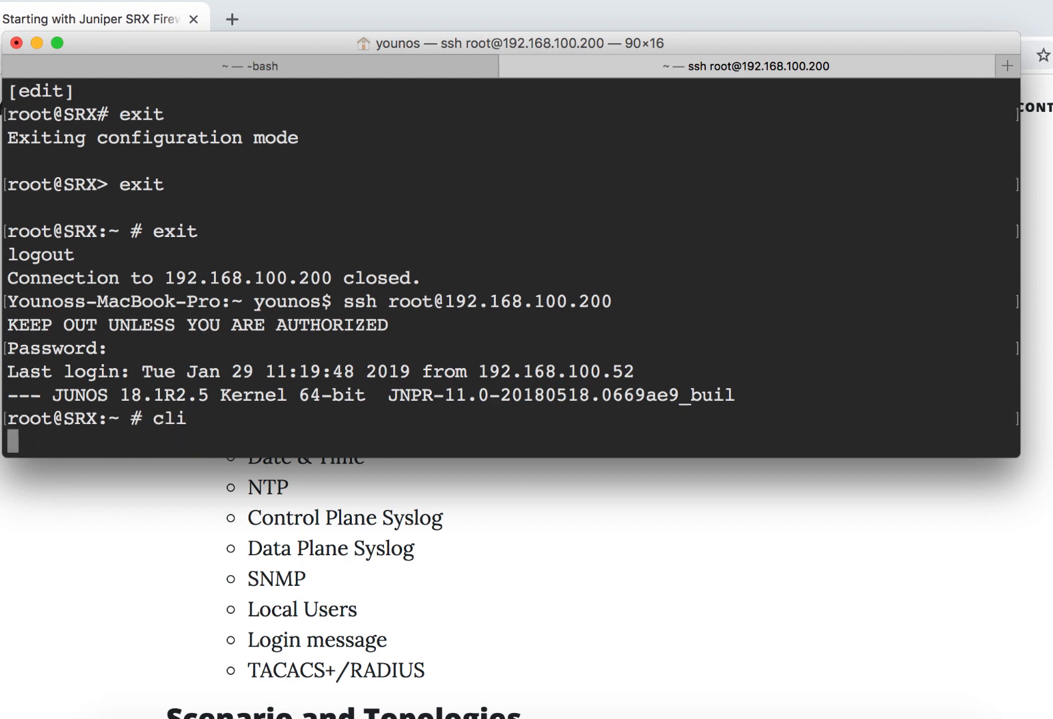
text(configure)
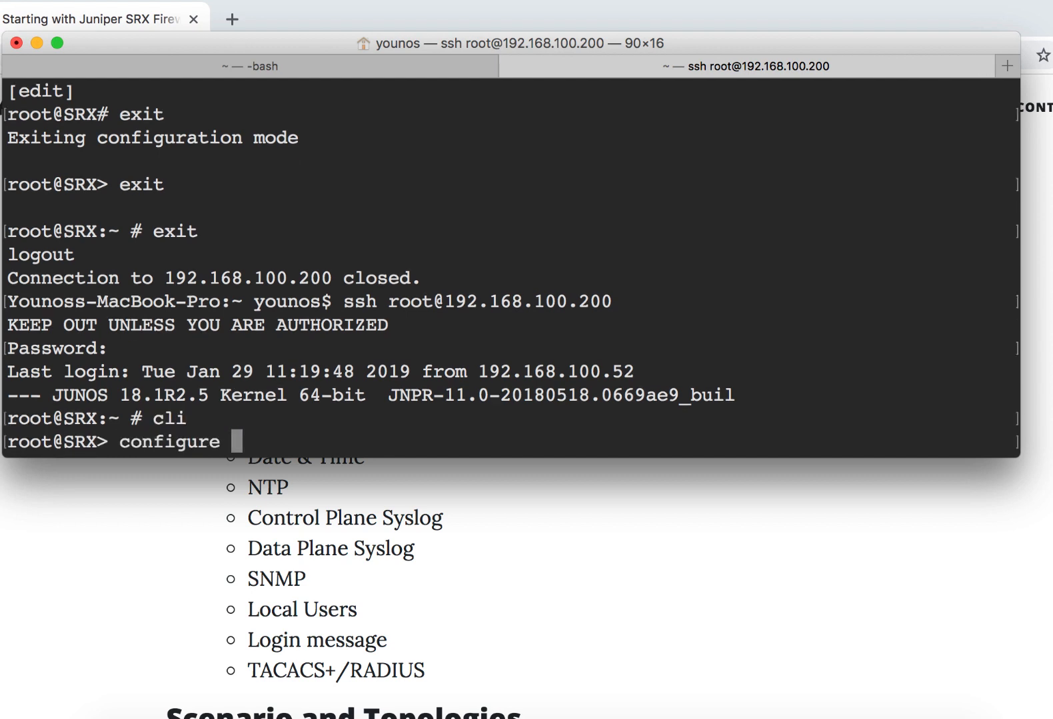
key(Return)
- Test DNS resolution by pinging google.com with the inet option, stop the ping, and check the resolved address
text(run ping googl)
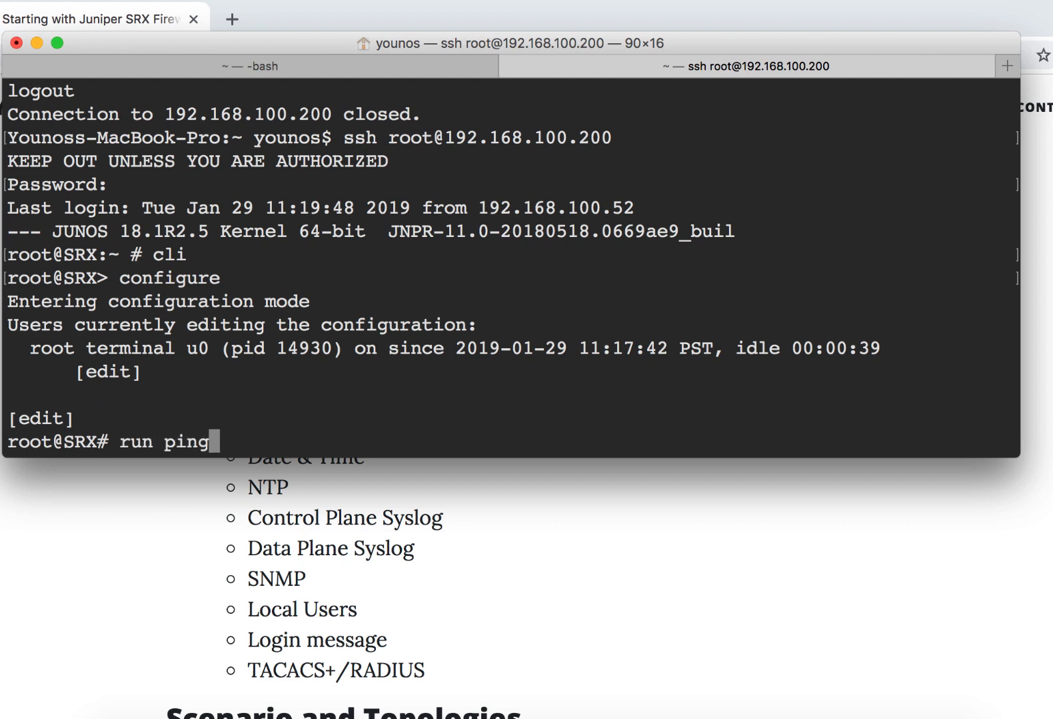
text(inety)
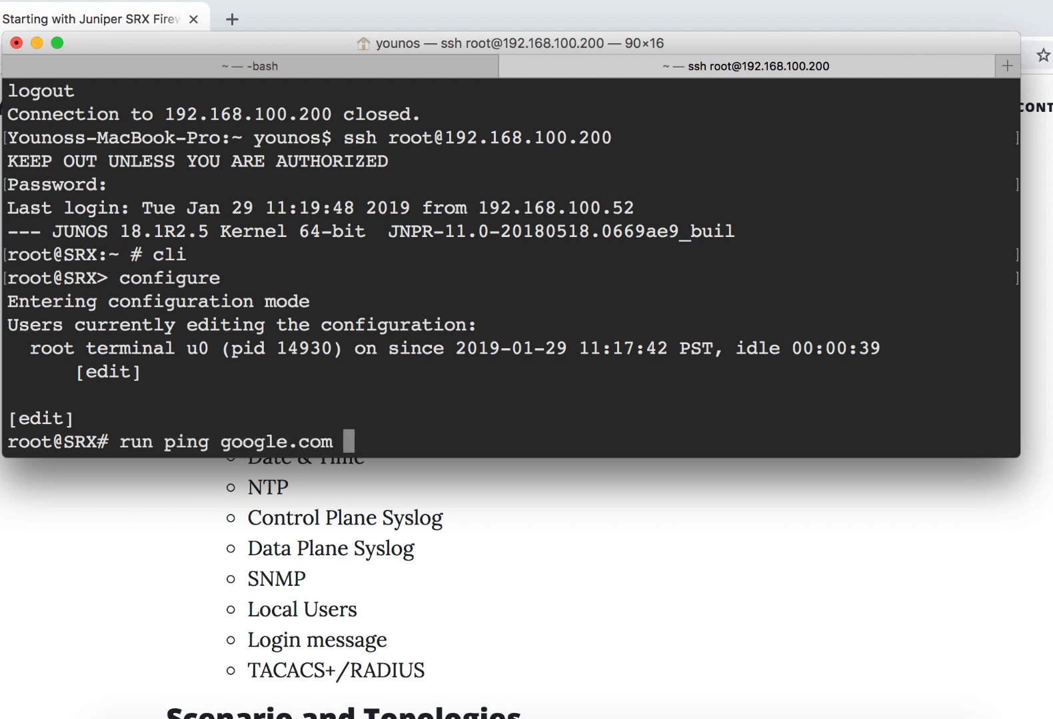
key(Return)
key(Up)
key(BackSpace)
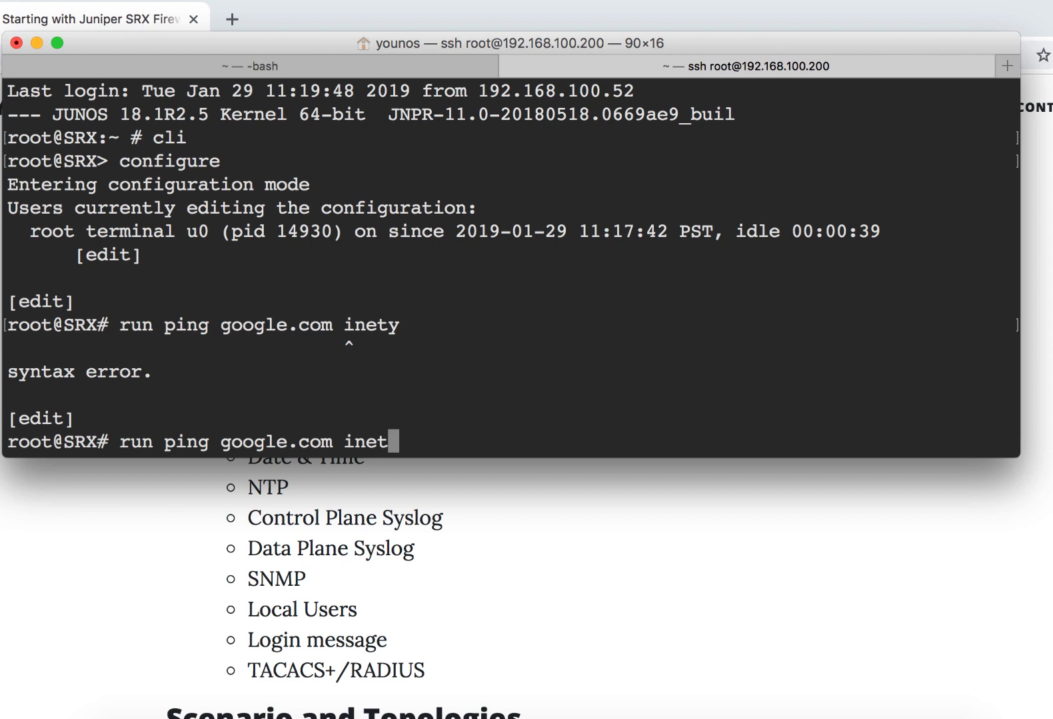
key(Return)
key(ctrl+c)
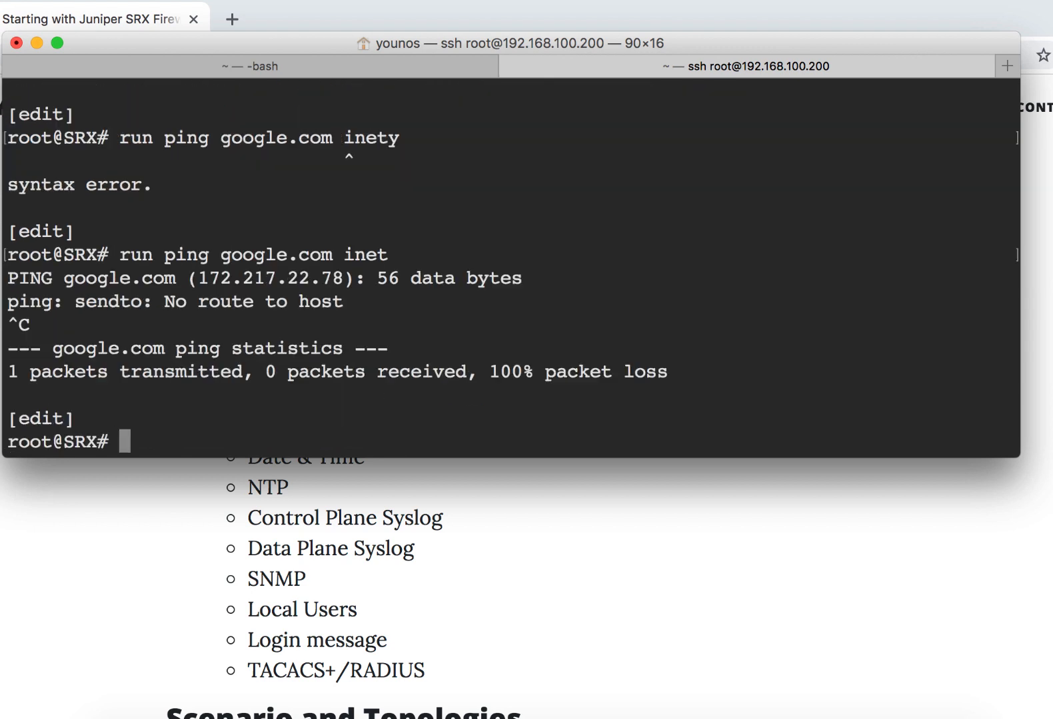
drag(188, 278, 352, 273)
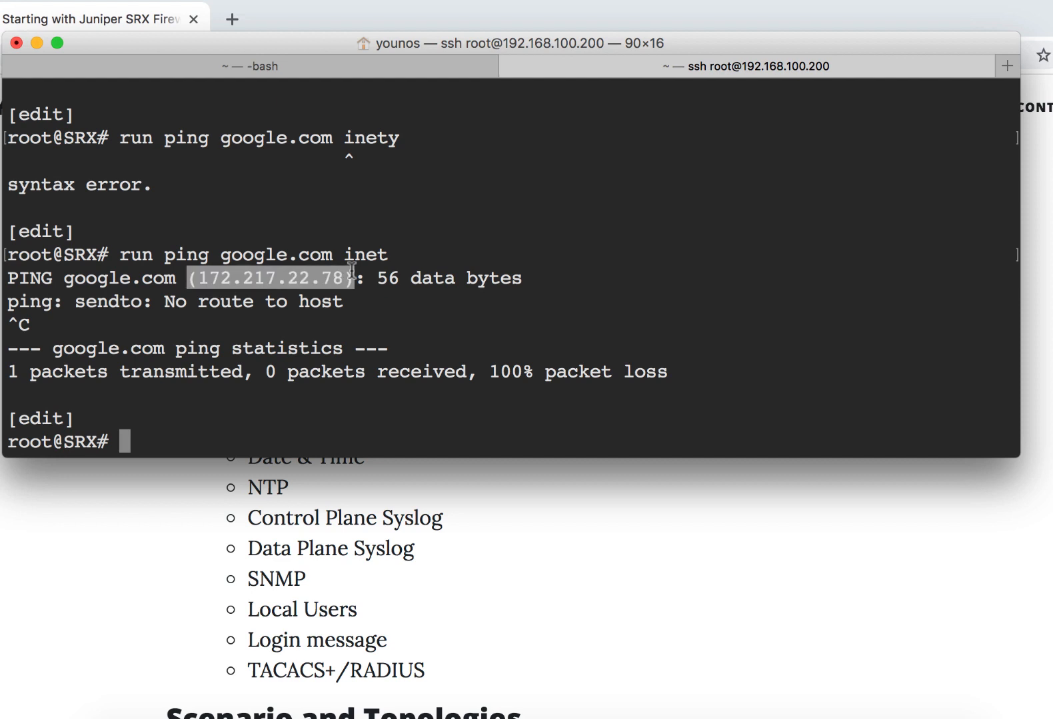
text(a)
key(BackSpace)
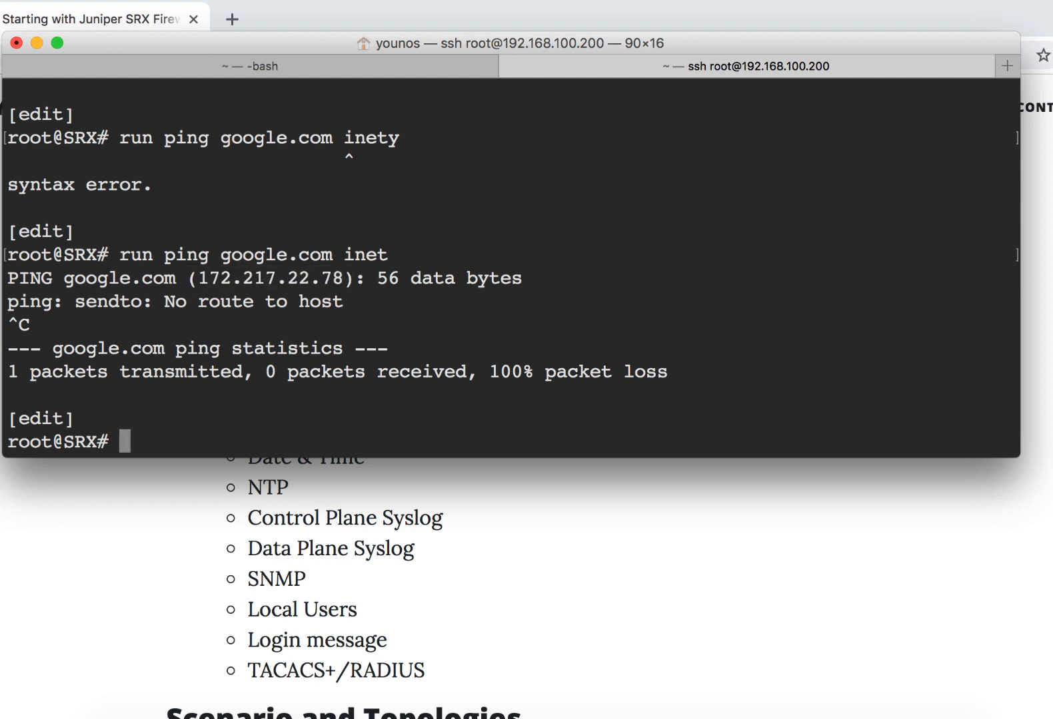
- Test name resolution for microsoft.com with a ping from configuration mode, and stop it
key(Up)
key(BackSpace)
key(BackSpace)
key(BackSpace)
key(BackSpace)
key(BackSpace)
key(BackSpace)
key(BackSpace)
key(BackSpace)
key(BackSpace)
key(BackSpace)
key(BackSpace)
key(BackSpace)
key(BackSpace)
key(BackSpace)
key(BackSpace)
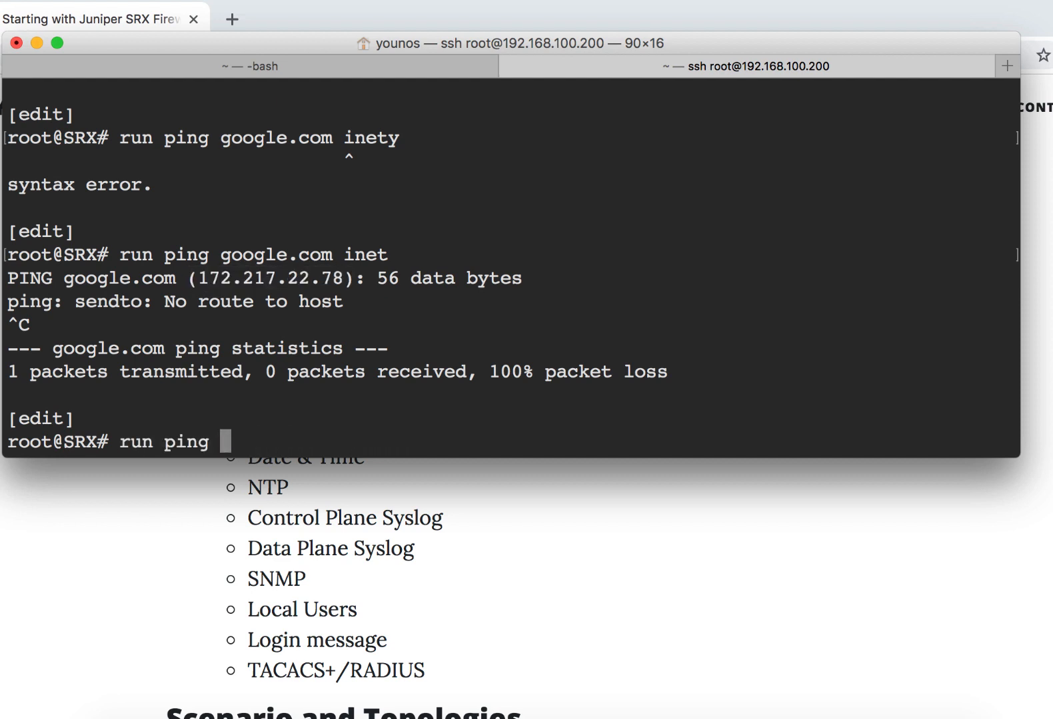
text(microsof)
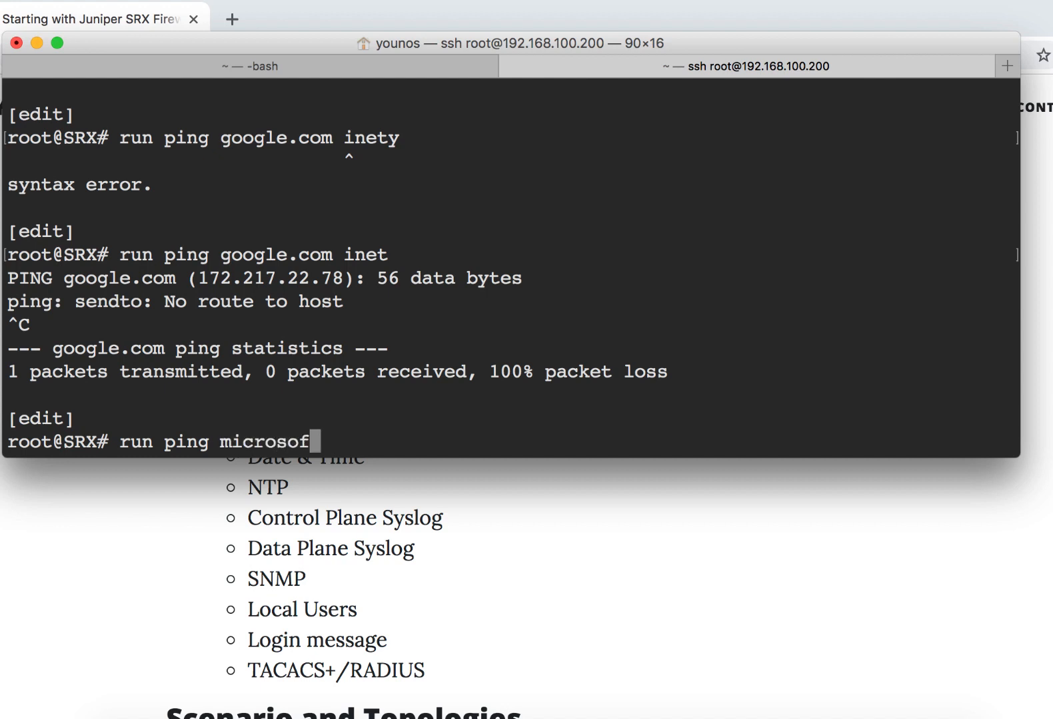
text(t.com)
key(Return)
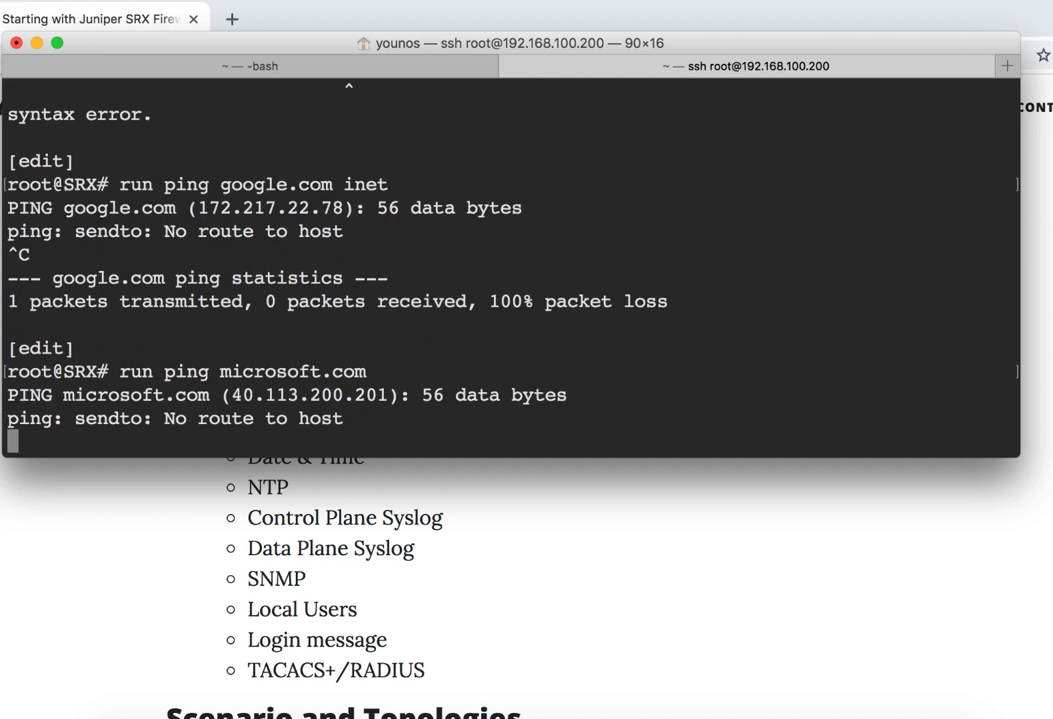
key(ctrl+c)
- Ping juniper.net from configuration mode, stop it, and check the address it resolves to
key(Up)
key(BackSpace)
key(BackSpace)
key(BackSpace)
key(BackSpace)
key(BackSpace)
key(BackSpace)
key(BackSpace)
key(BackSpace)
key(BackSpace)
key(BackSpace)
key(BackSpace)
key(BackSpace)
key(BackSpace)
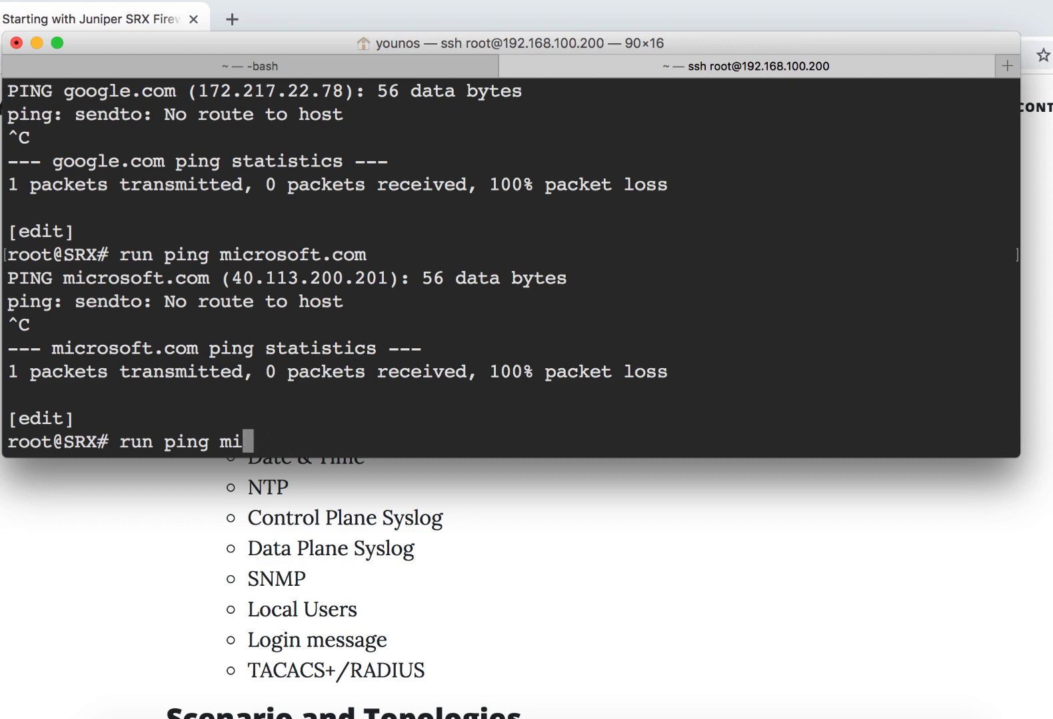
text(juniper.net)
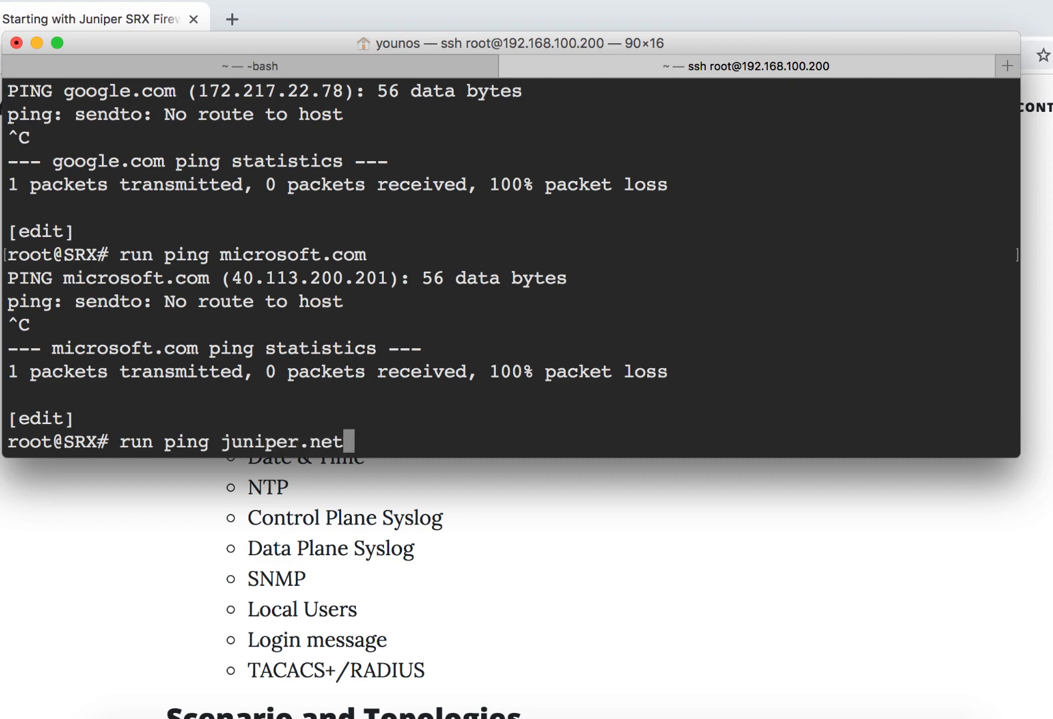
key(Return)
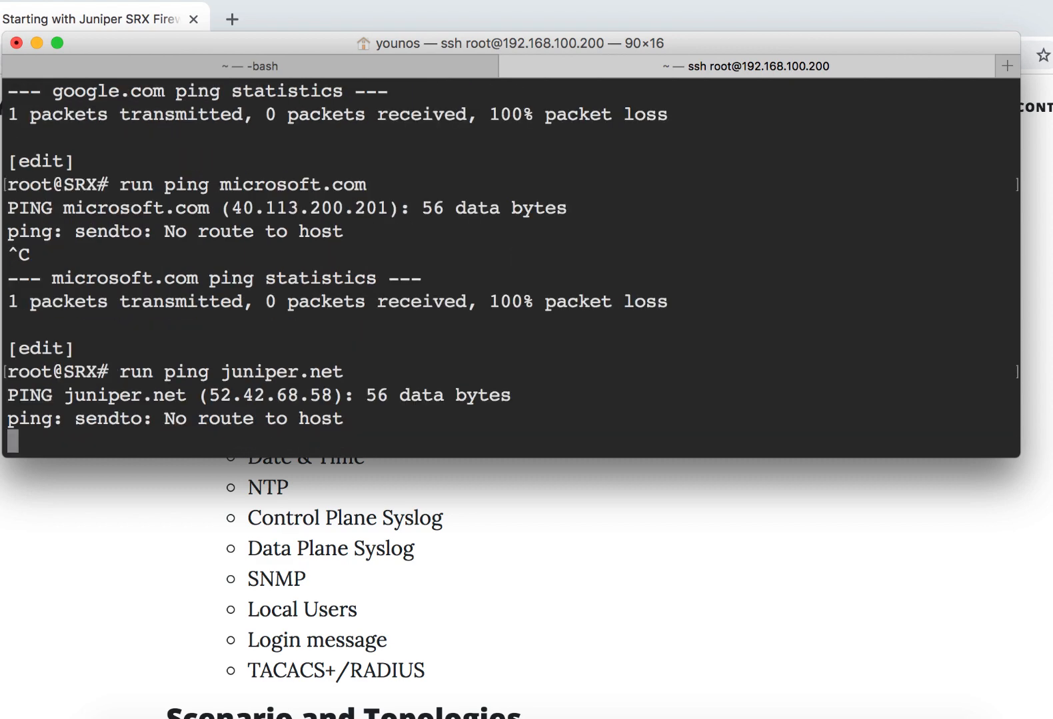
key(ctrl+c)
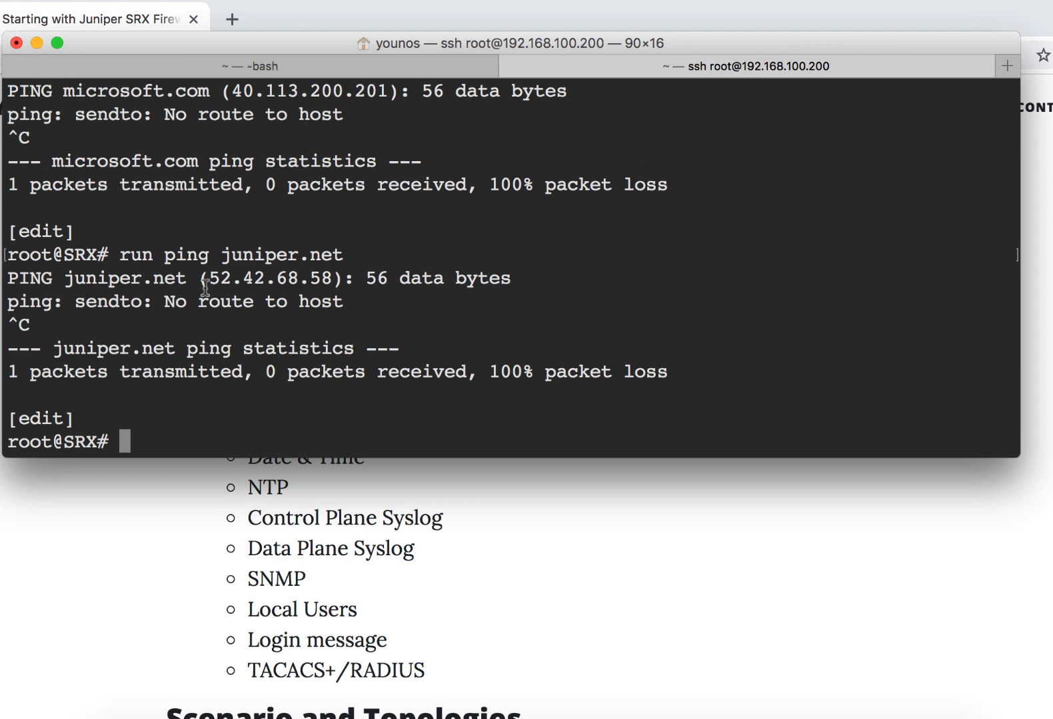
drag(201, 287, 306, 257)
click(611, 265)
- Highlight Date & Time in the article's list, and run show system uptime on the SRX to check the current time
click(478, 597)
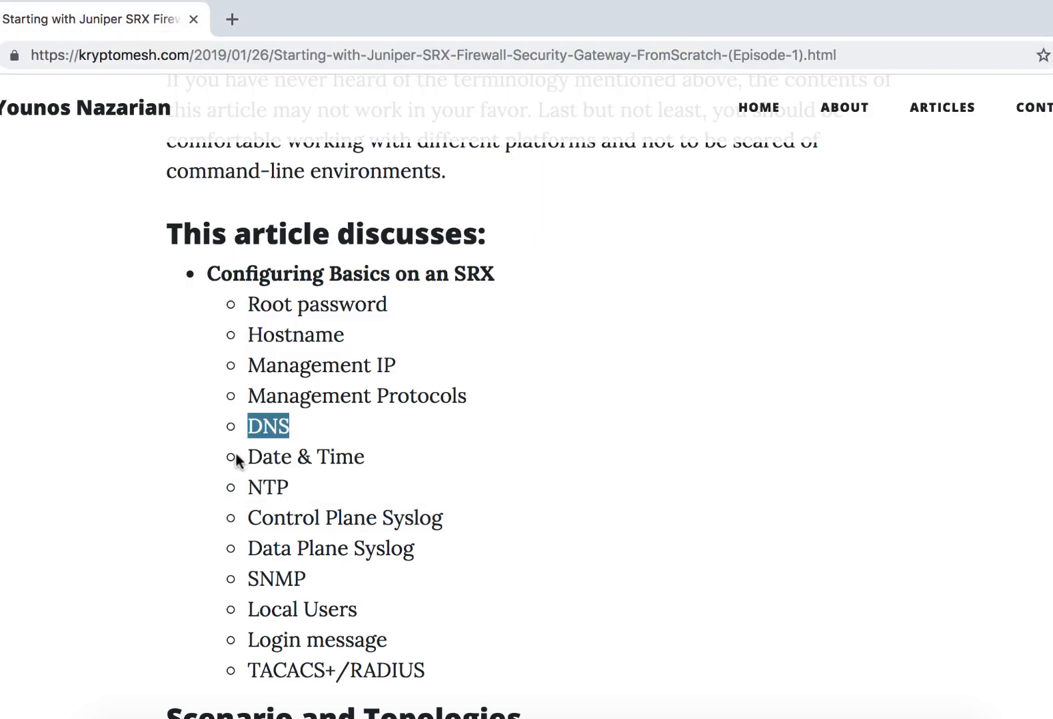
click(335, 467)
triple_click(335, 466)
key(super+Tab)
text(ru)
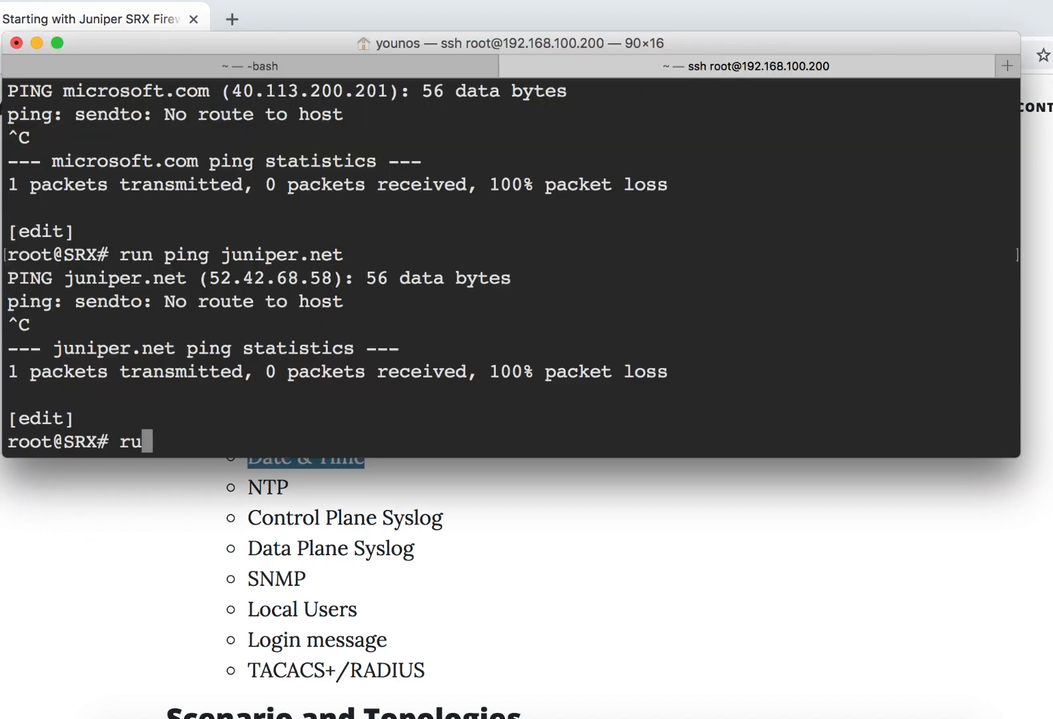
text(n show sy)
key(space)
text(stem uptime)
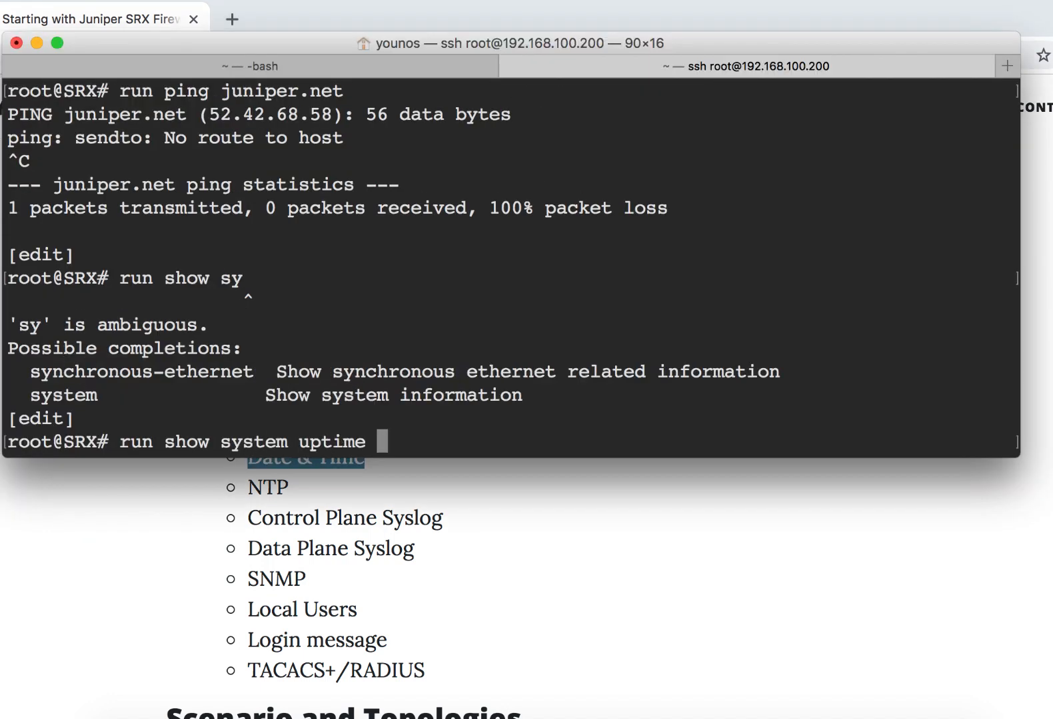
key(Return)
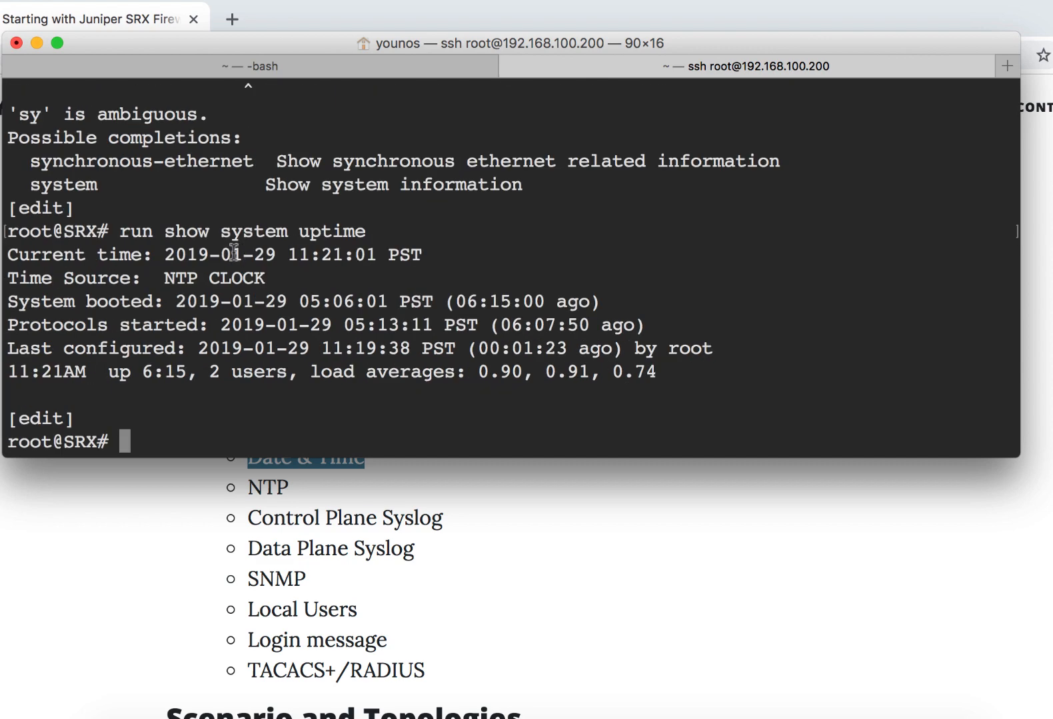
drag(175, 254, 389, 254)
- Highlight NTP in the article's list, and examine the time source and current time in the SRX uptime output
key(super+Tab)
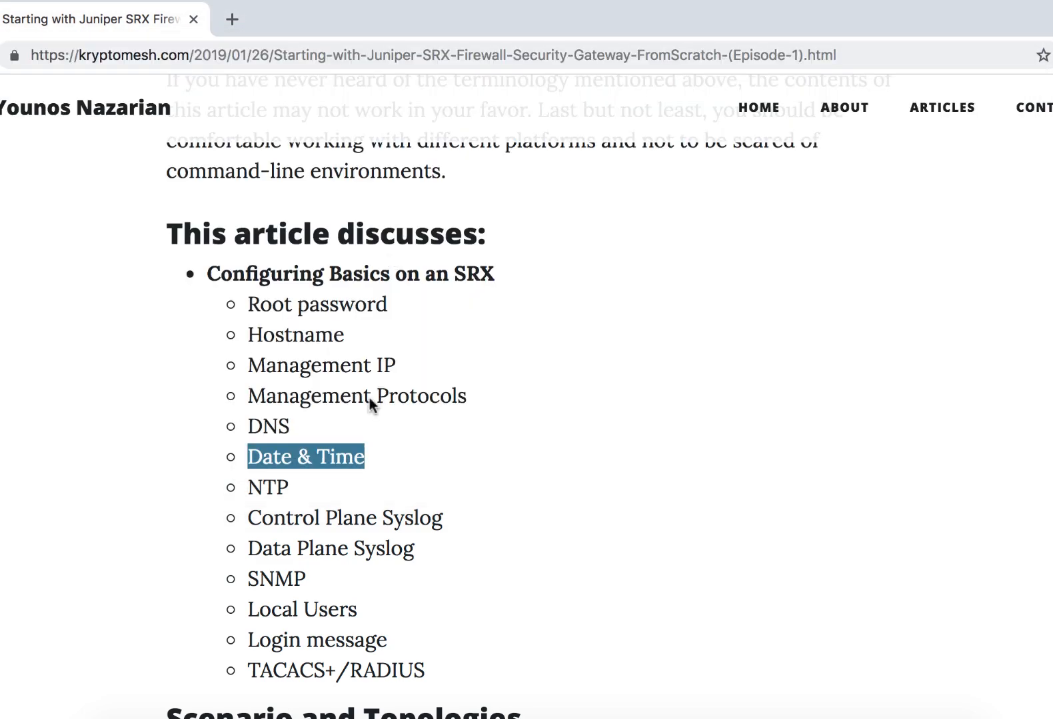
triple_click(307, 492)
key(super+Tab)
click(488, 343)
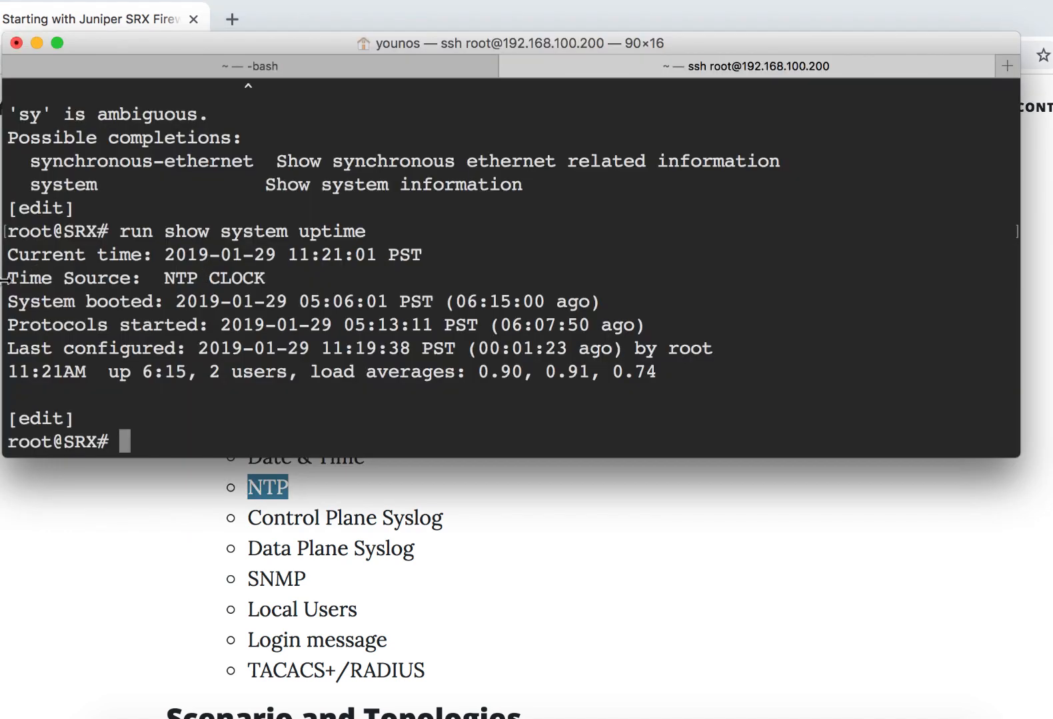
drag(8, 279, 286, 277)
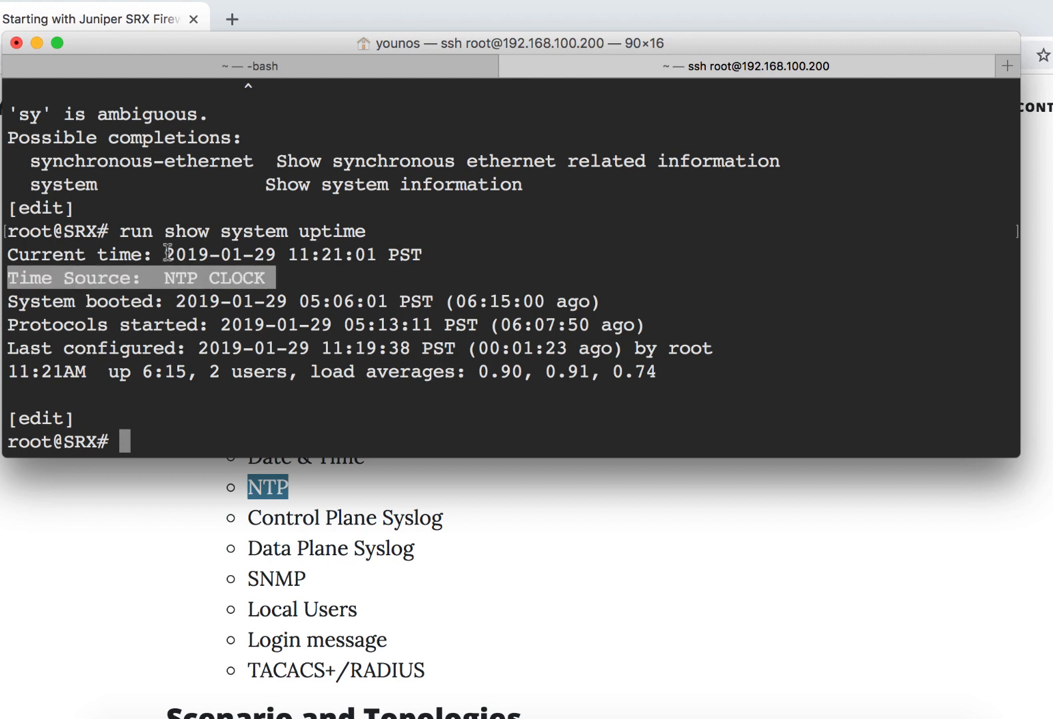
drag(167, 253, 429, 253)
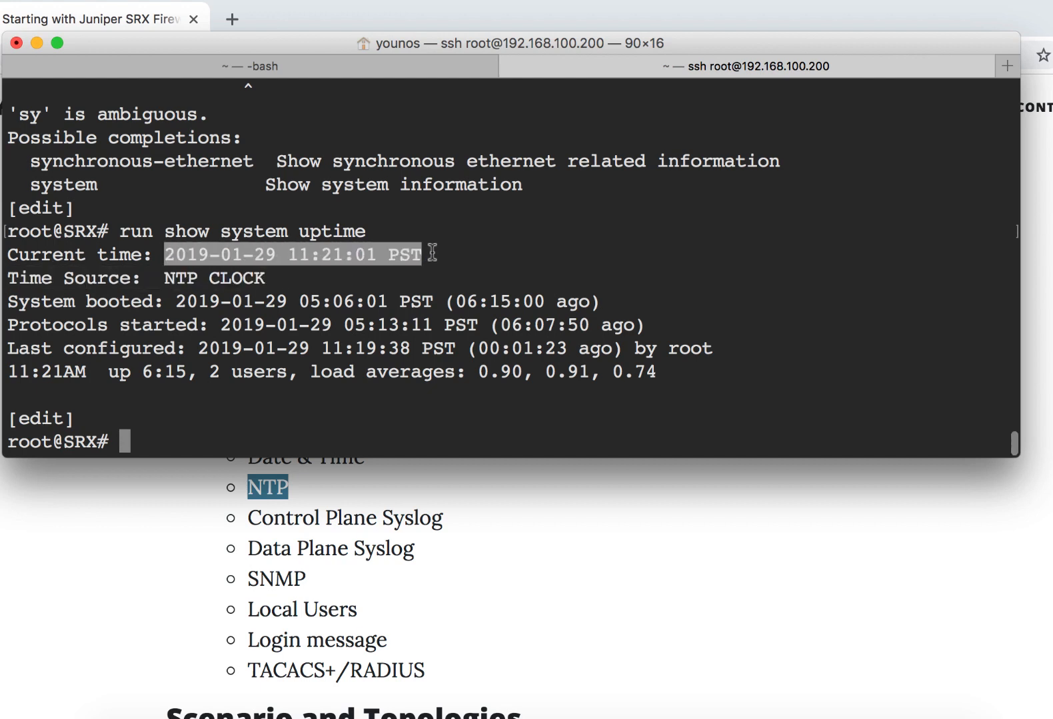
- Try to run operational commands abbreviated nt and sy from configuration mode
click(333, 443)
text(ru)
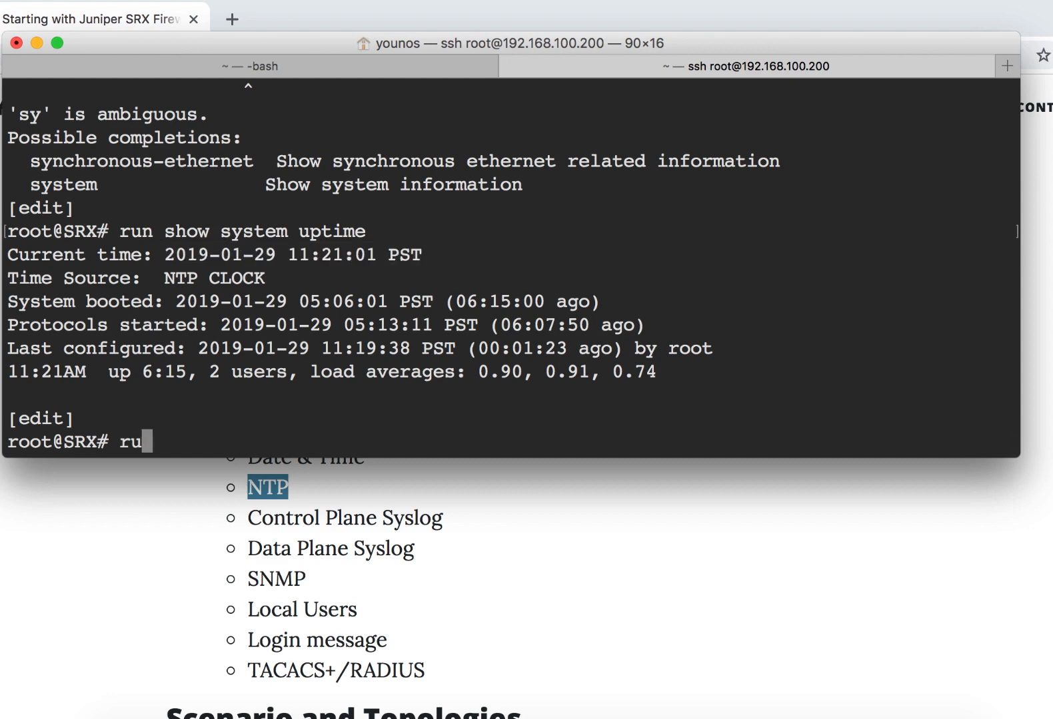
text(n nt)
key(Return)
key(BackSpace)
key(BackSpace)
text(sy)
key(Return)
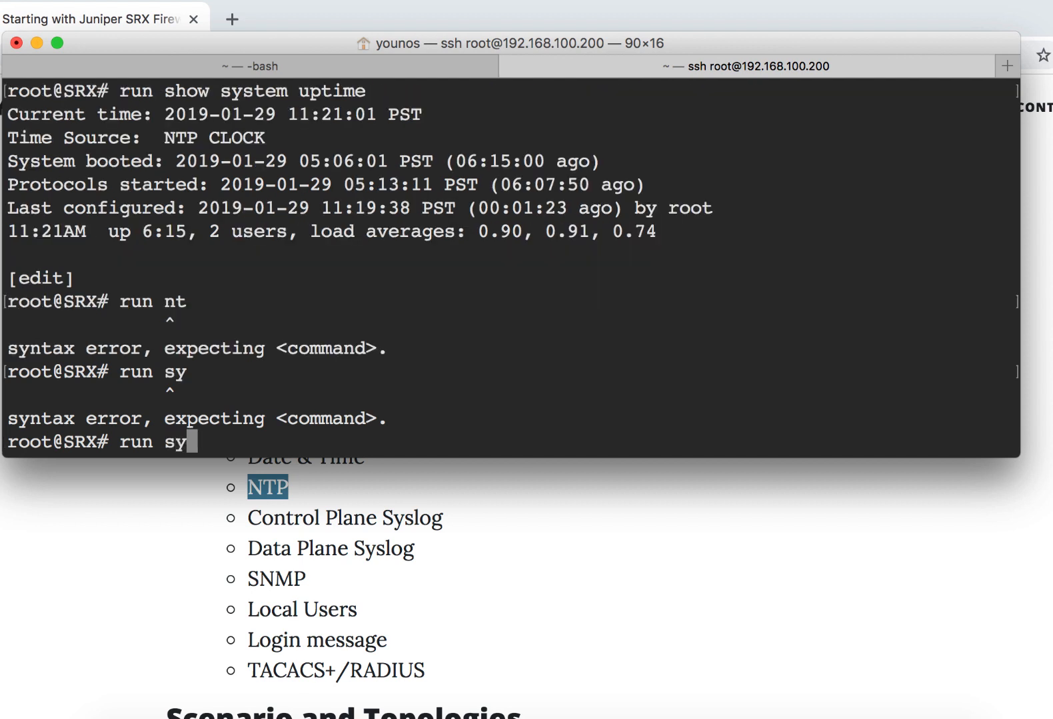
key(BackSpace)
key(BackSpace)
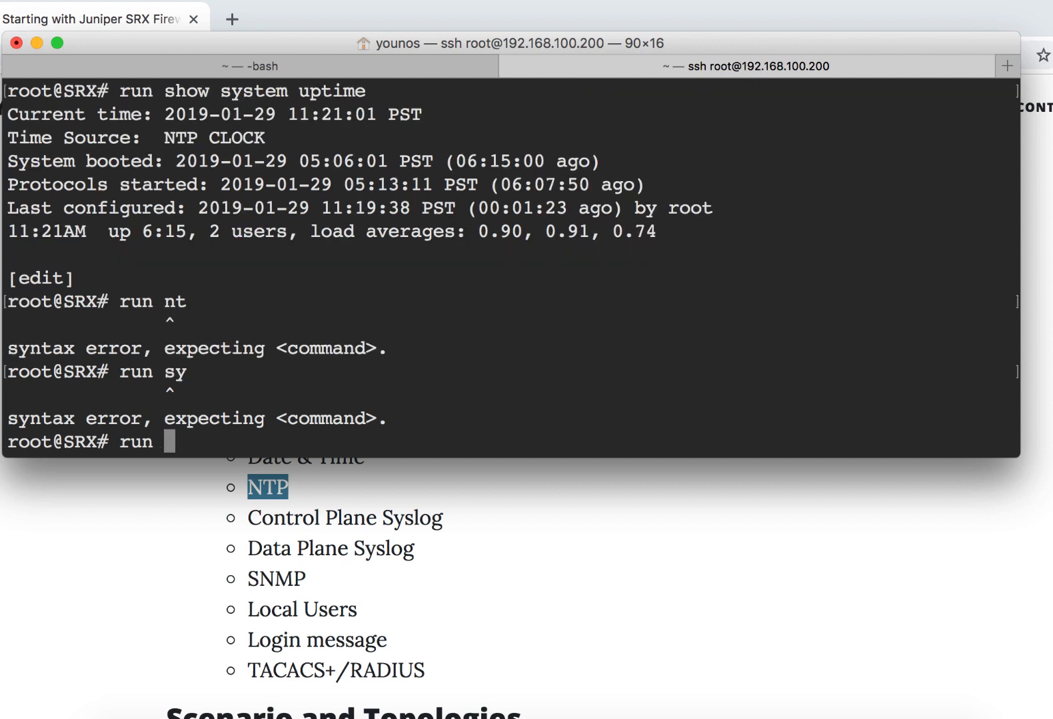
text(nt)
key(Return)
- Run show ntp associations from configuration mode on the SRX, and check the mark in front of the NTP server's entry
key(BackSpace)
key(BackSpace)
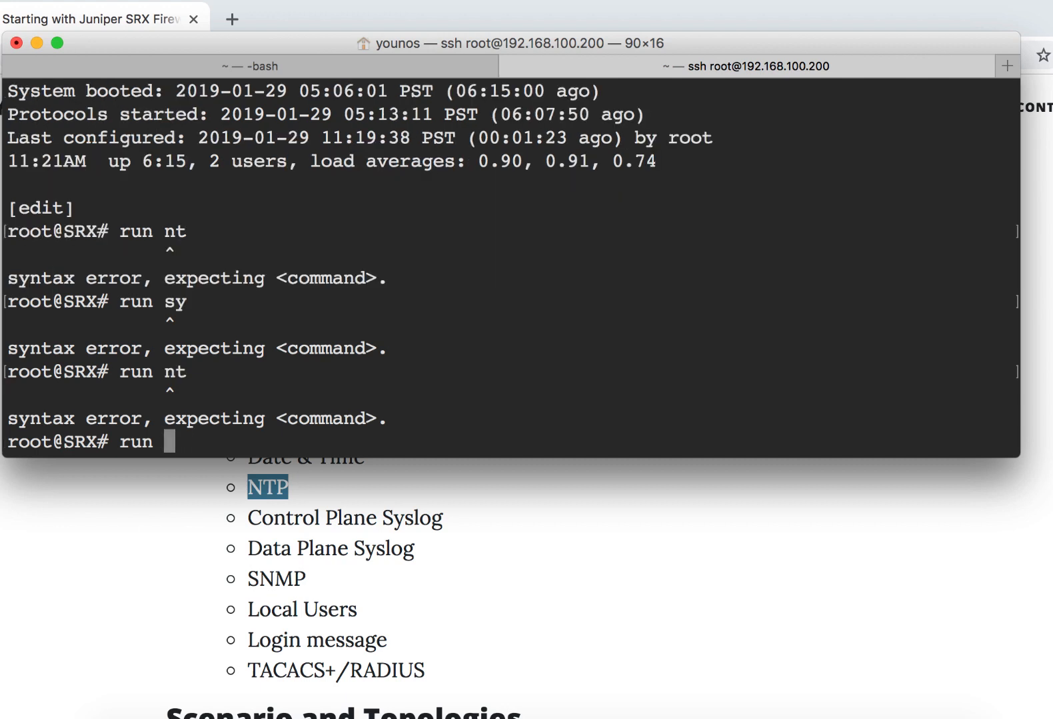
text(show )
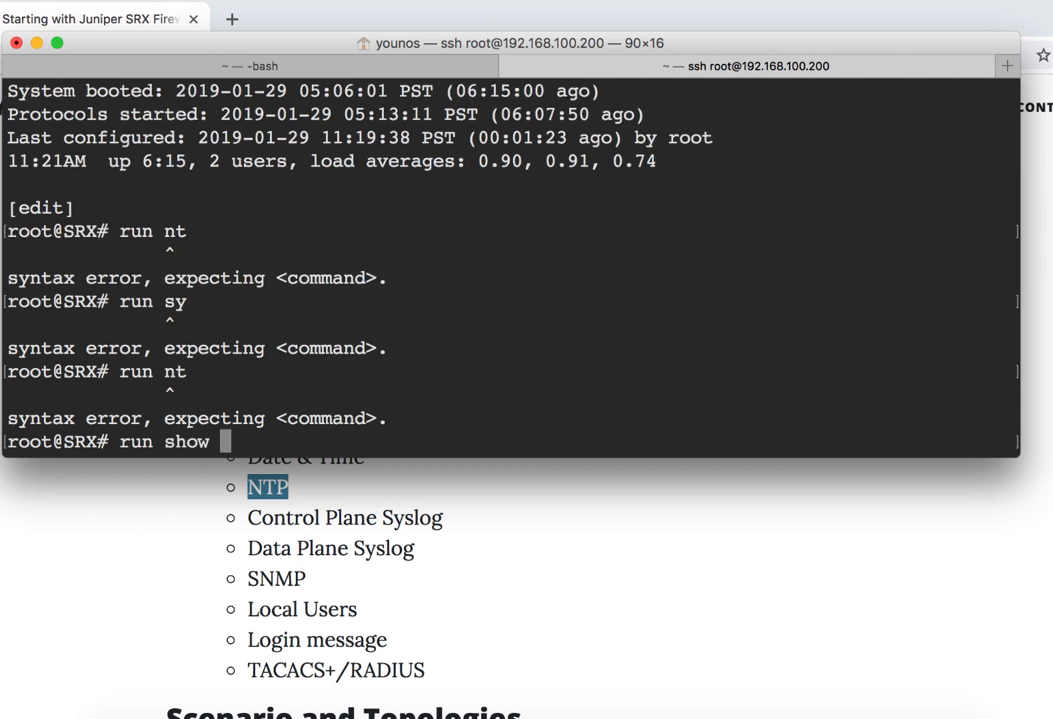
text(ntp ass)
key(Tab)
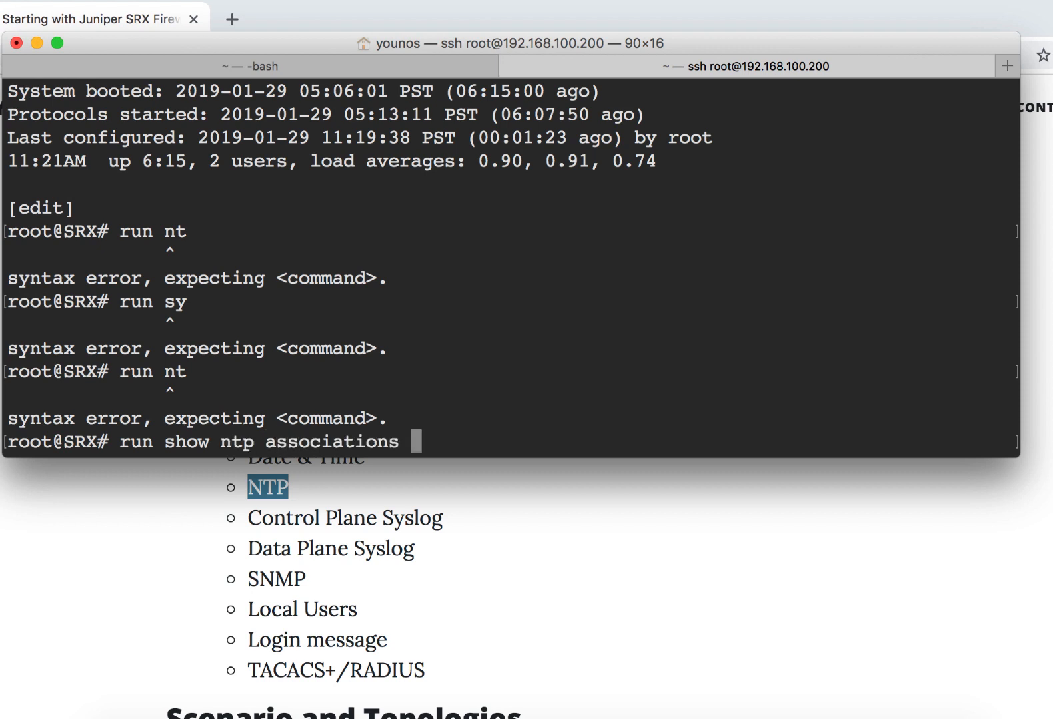
key(Return)
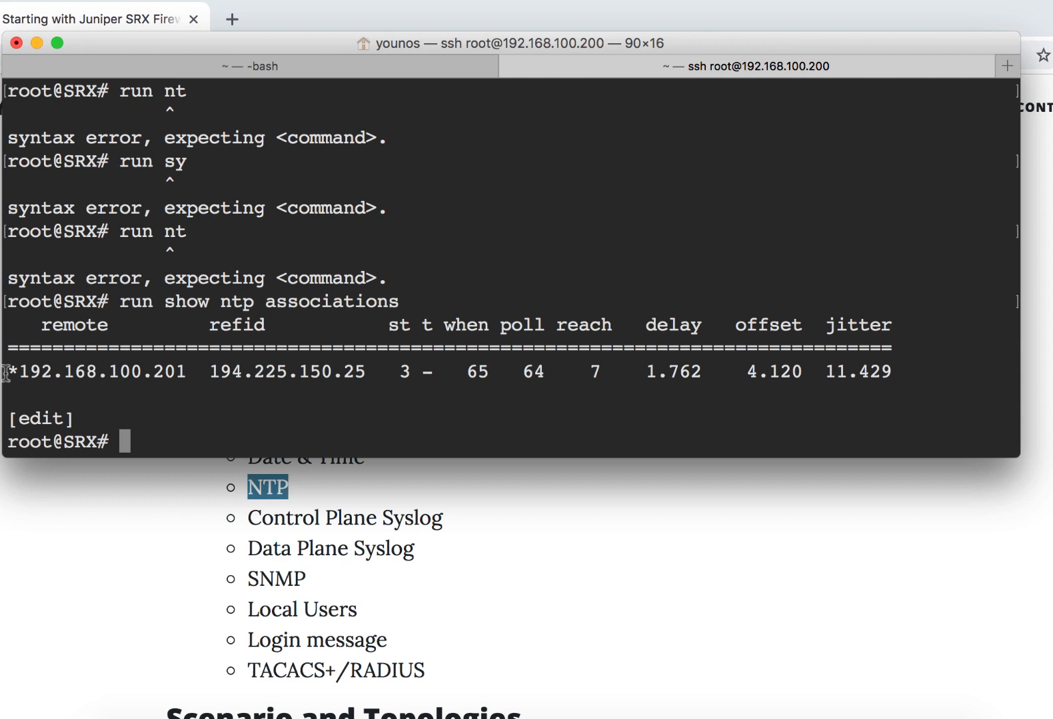
drag(8, 371, 20, 374)
- Highlight Control Plane Syslog in the article's list, and view the beginning of the Audit log on the SRX
click(30, 606)
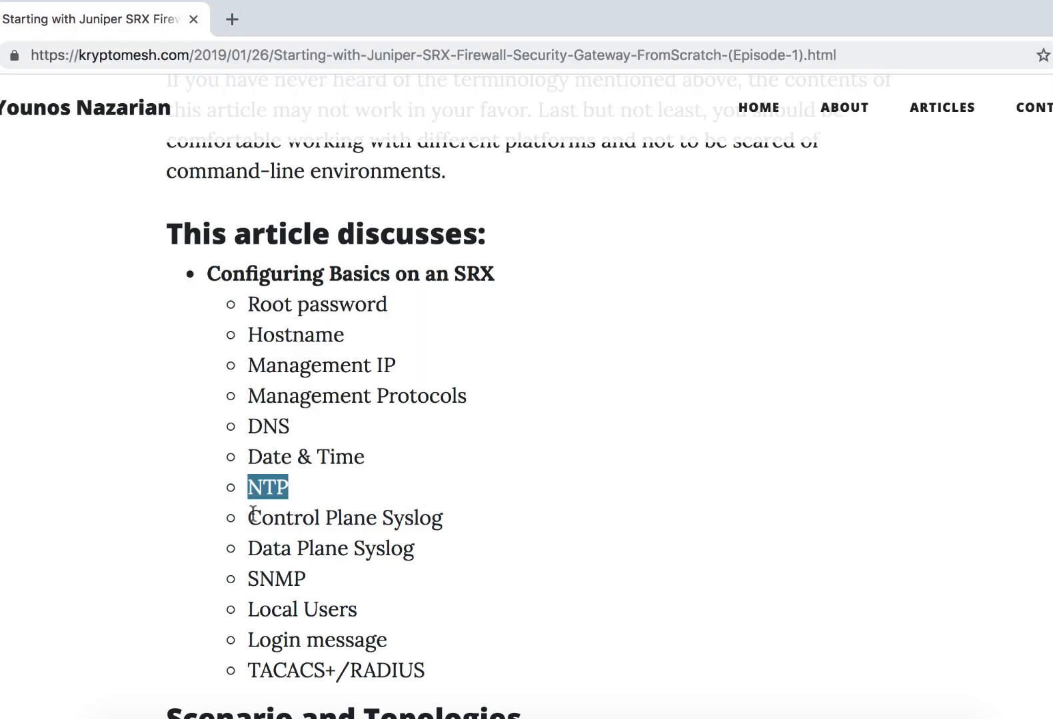
drag(249, 518, 521, 518)
key(super+Tab)
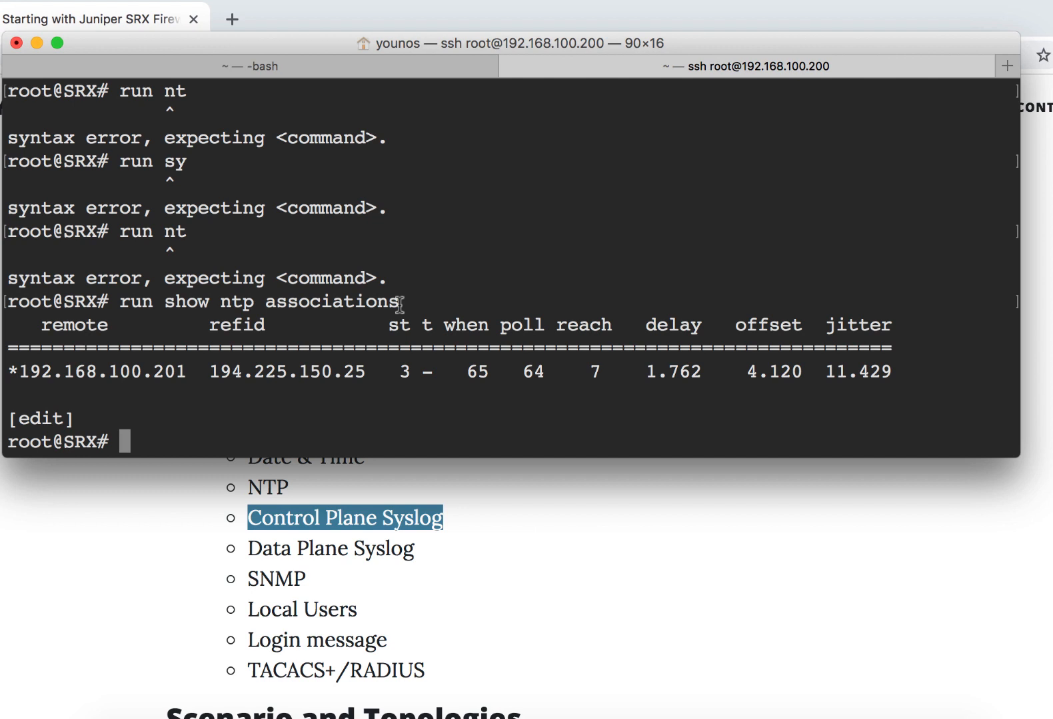
text(run show log )
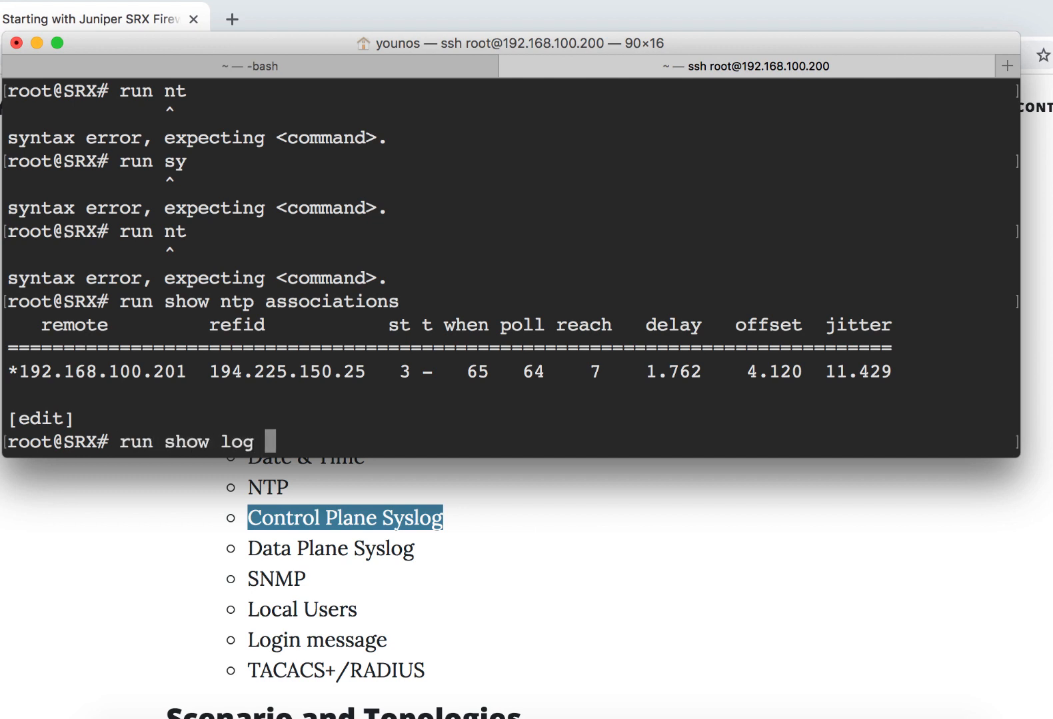
text(Au)
key(Tab)
text(d)
key(Tab)
key(Return)
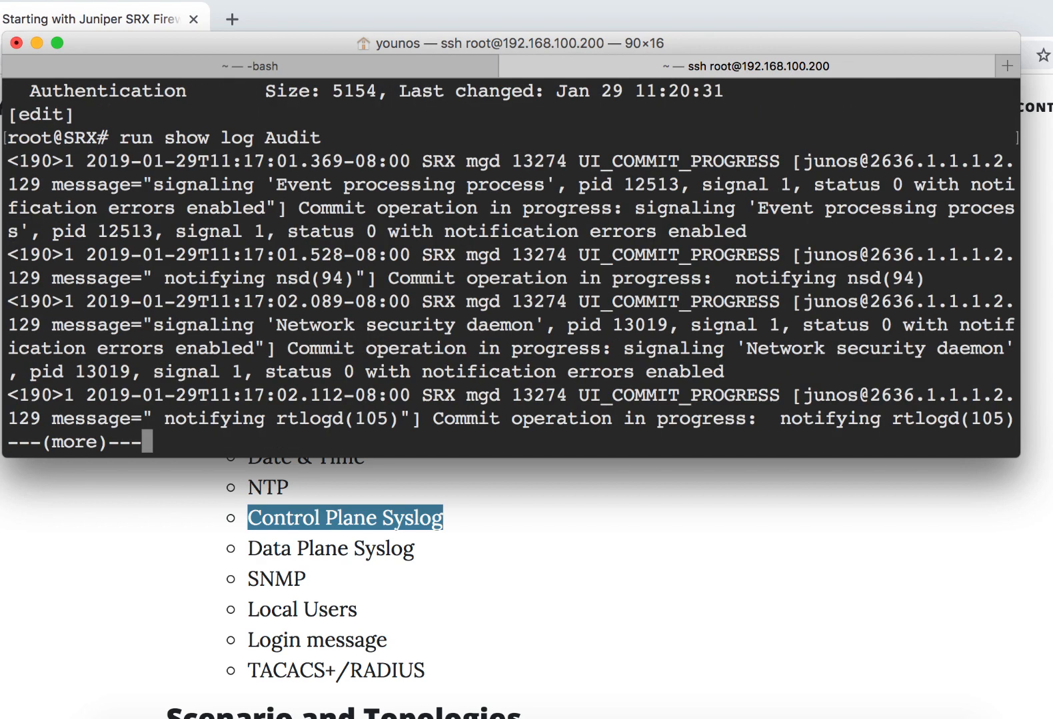
key(q)
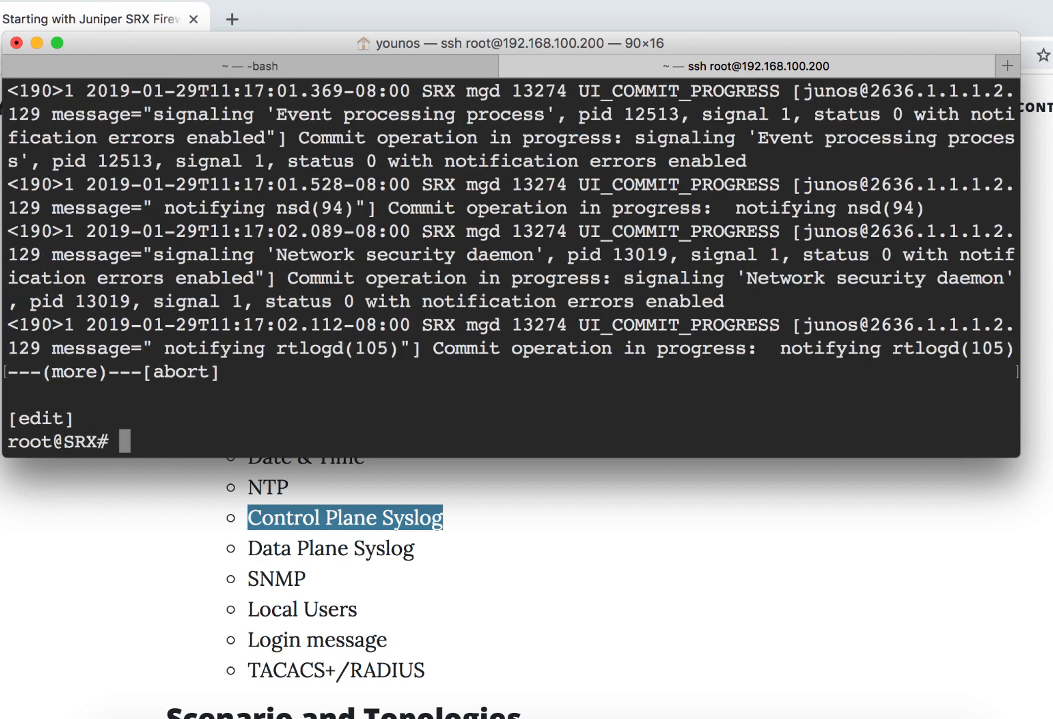
- Show the Authentication log from configuration mode, page through its entries and leave the listing
key(Up)
key(BackSpace)
key(BackSpace)
key(BackSpace)
key(BackSpace)
key(BackSpace)
key(BackSpace)
text(Auth)
key(Tab)
key(Return)
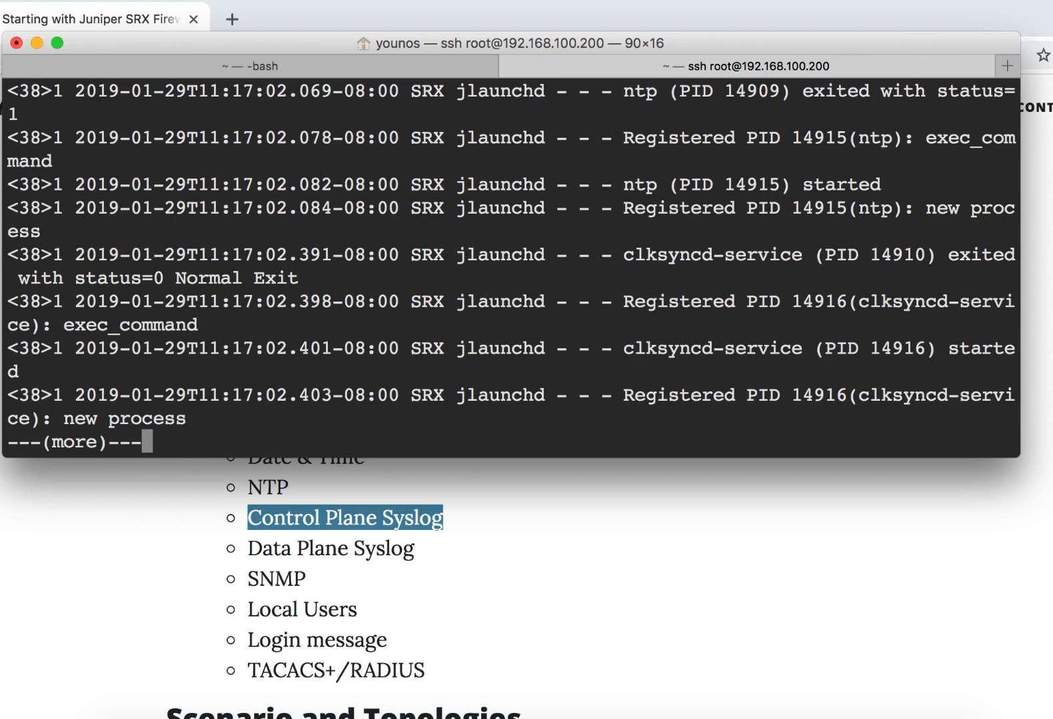
key(space)
key(space)
key(q)
- Show the log file whose name begins with Pr from configuration mode, and return to the SRX prompt
key(Up)
key(BackSpace)
key(BackSpace)
key(BackSpace)
key(BackSpace)
key(BackSpace)
key(BackSpace)
key(BackSpace)
key(BackSpace)
key(BackSpace)
key(BackSpace)
key(BackSpace)
key(BackSpace)
key(BackSpace)
key(BackSpace)
key(BackSpace)
text(Pr)
key(Tab)
key(Return)
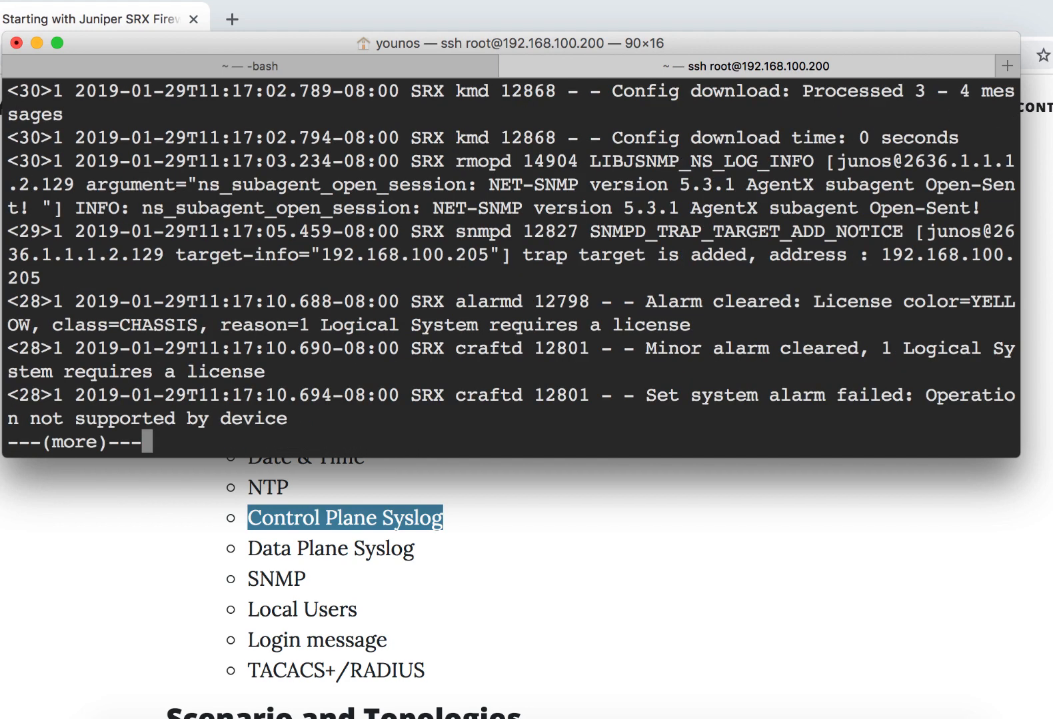
key(q)
key(Return)
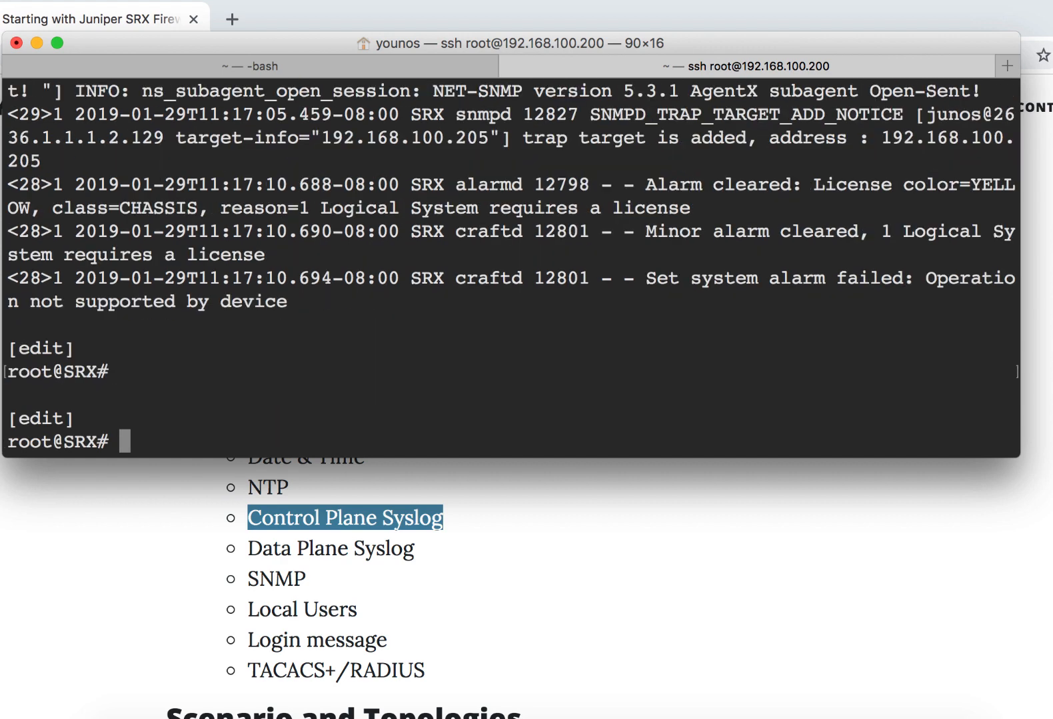
- Highlight Data Plane Syslog and SNMP one after the other in the article's list, and return to the terminal
click(282, 608)
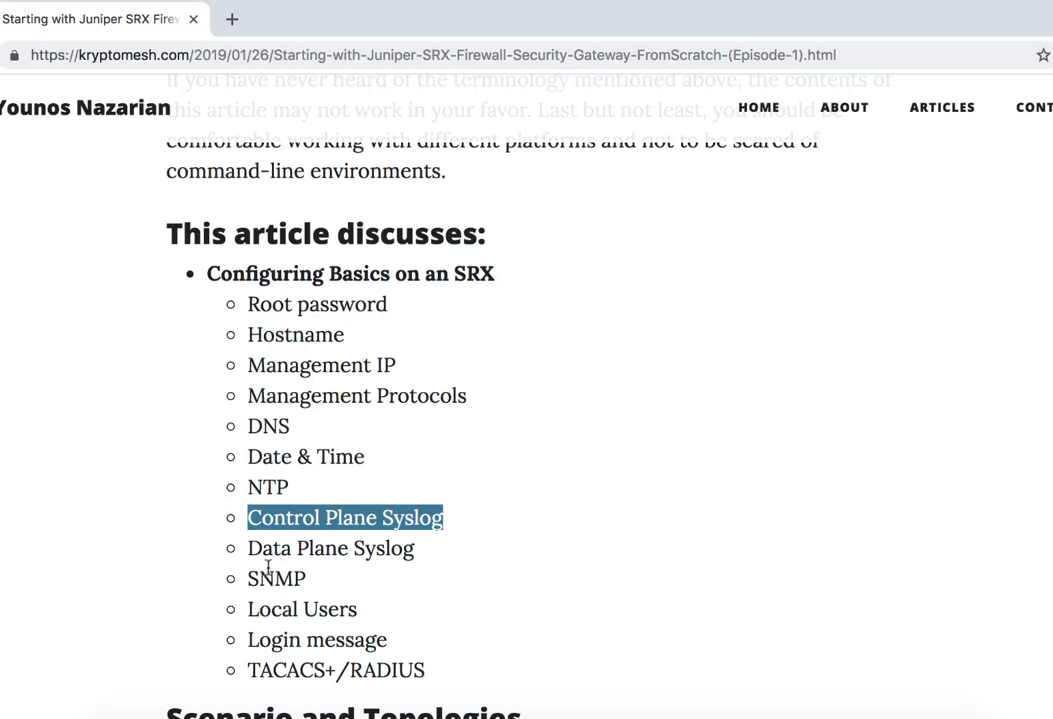
drag(249, 548, 441, 554)
key(super+Tab)
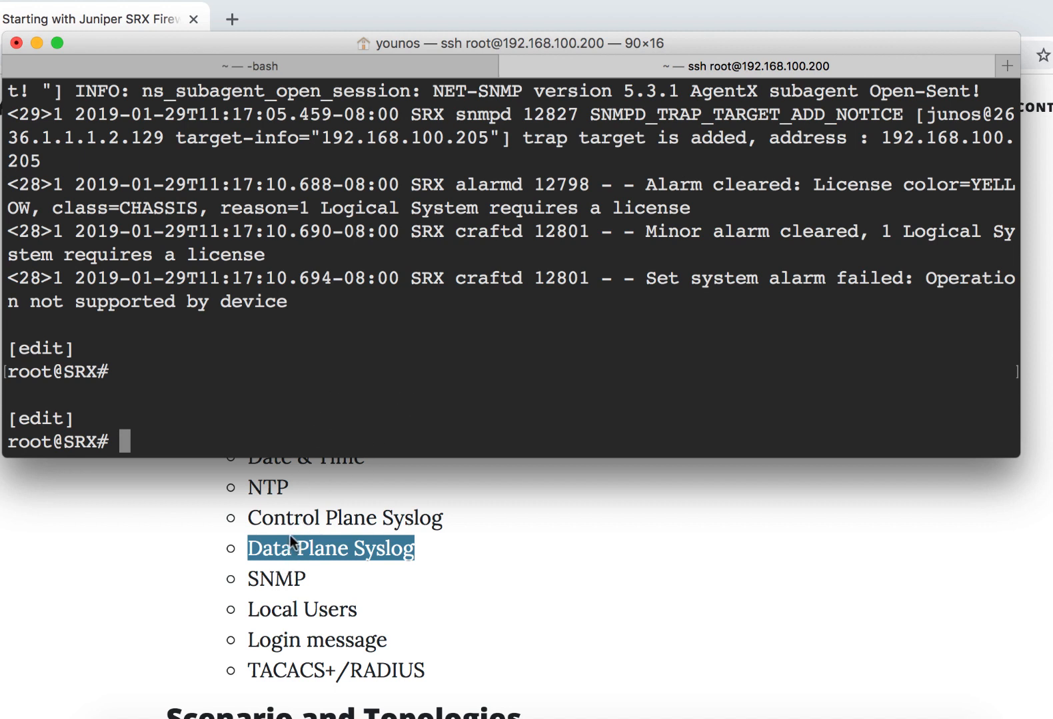
click(263, 578)
drag(251, 578, 344, 584)
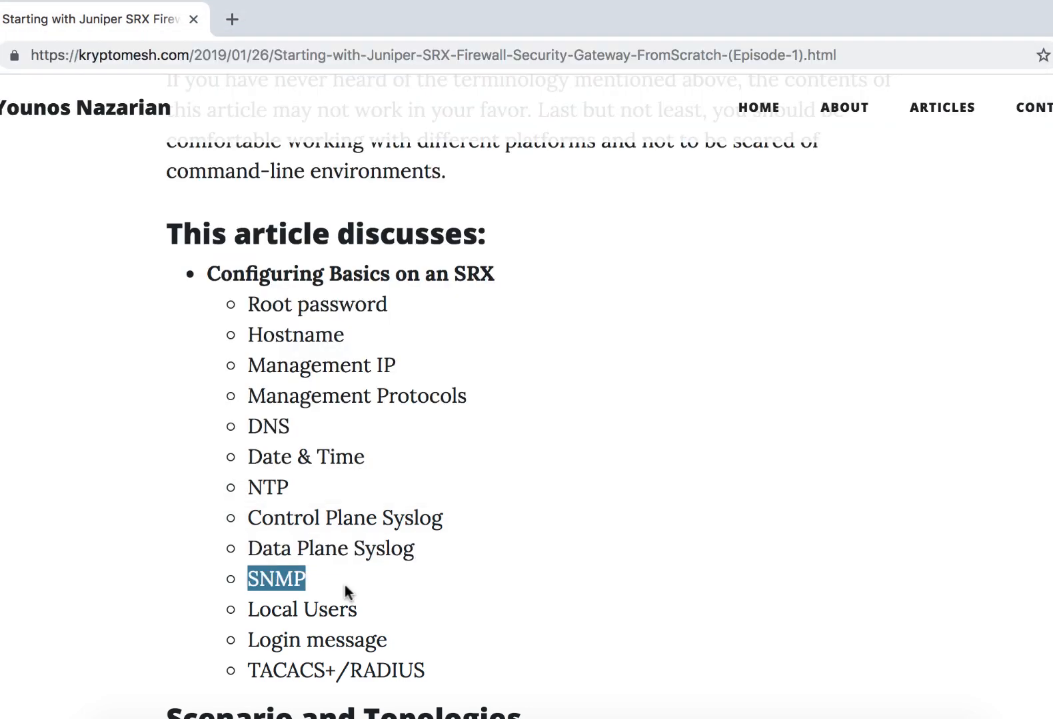
key(super+Tab)
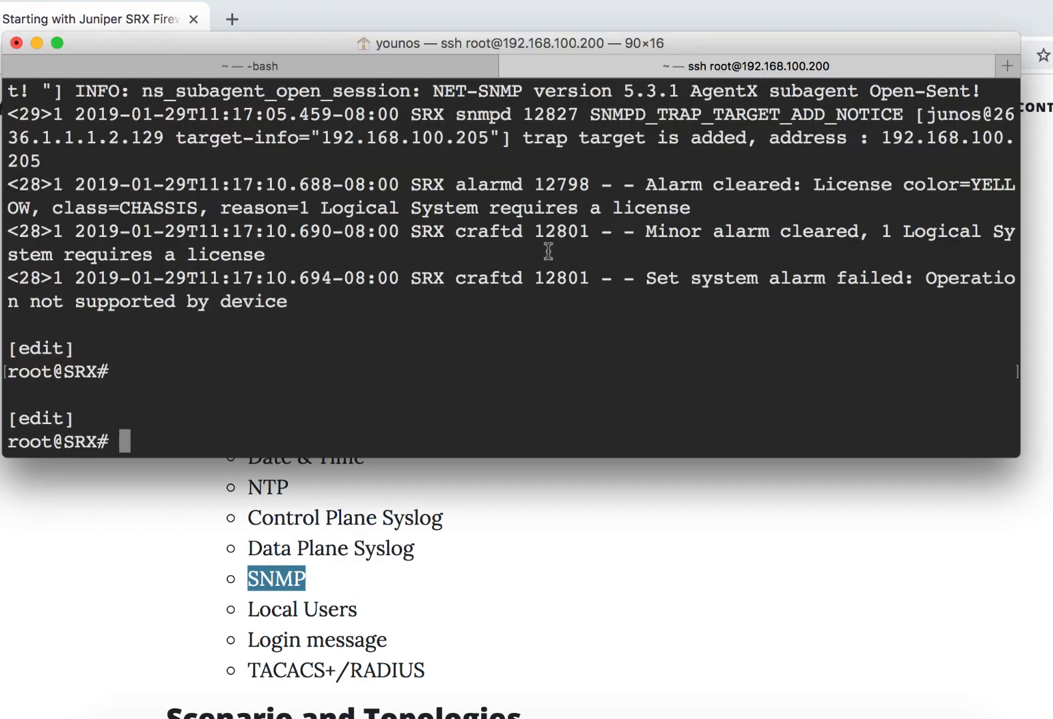
- In the local shell session, rewrite the previous SSH command as root with an address beginning 192.168.100
click(376, 68)
key(Up)
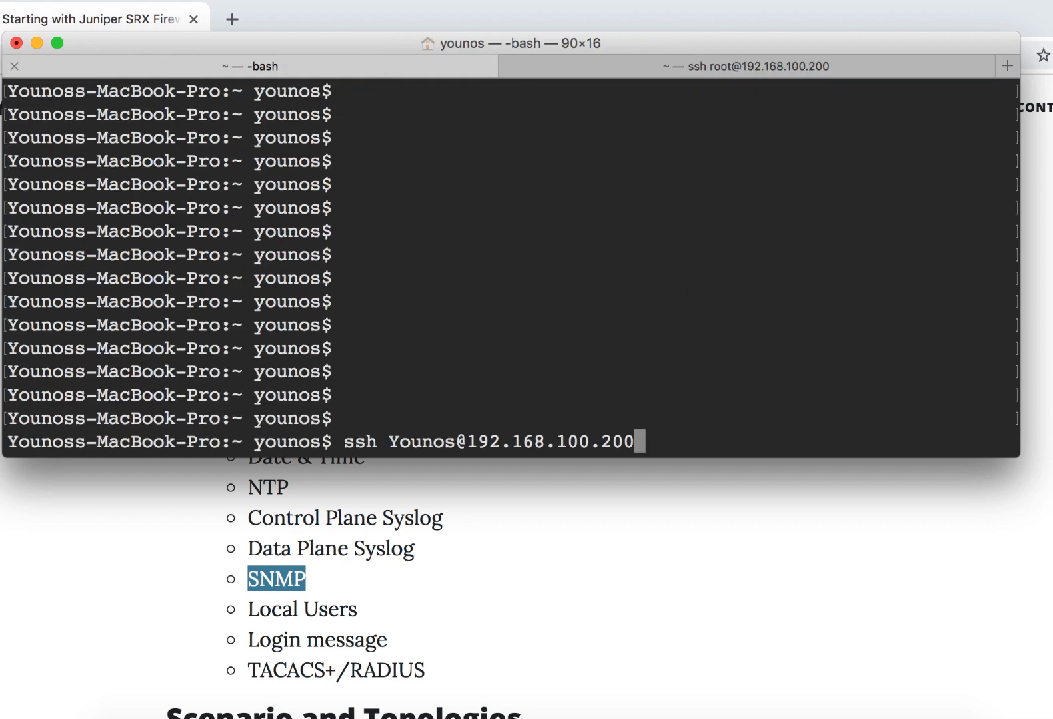
key(BackSpace)
key(BackSpace)
key(BackSpace)
key(BackSpace)
key(BackSpace)
key(BackSpace)
key(BackSpace)
key(BackSpace)
key(BackSpace)
key(BackSpace)
key(BackSpace)
key(BackSpace)
key(BackSpace)
key(BackSpace)
key(BackSpace)
key(BackSpace)
key(BackSpace)
key(BackSpace)
key(BackSpace)
key(BackSpace)
key(BackSpace)
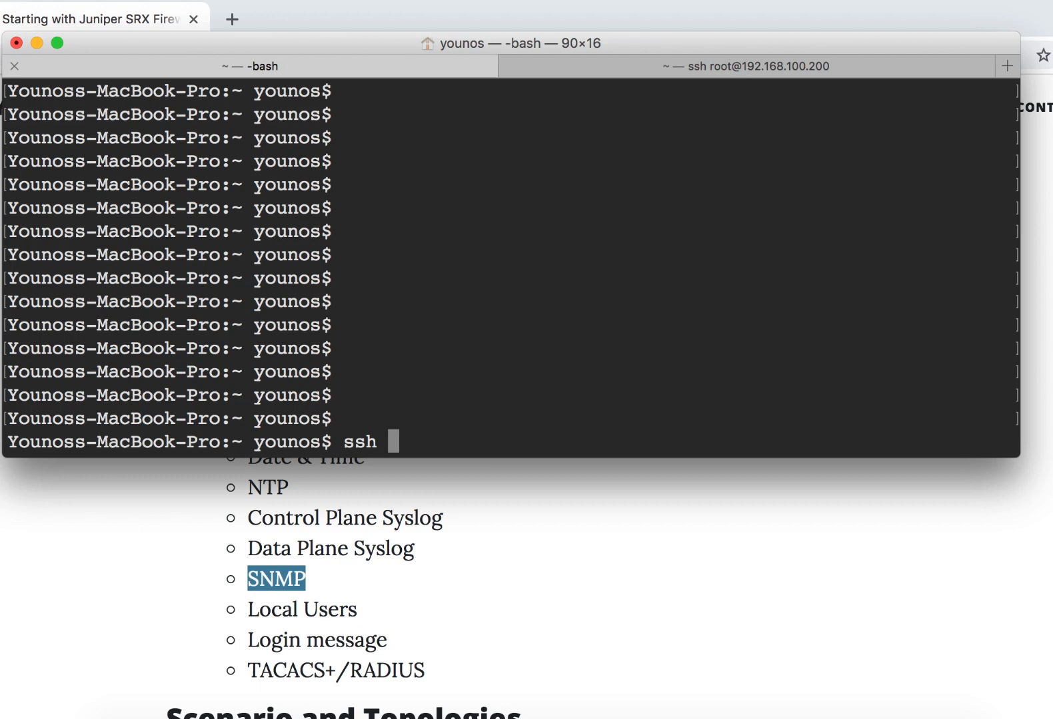
text(root)
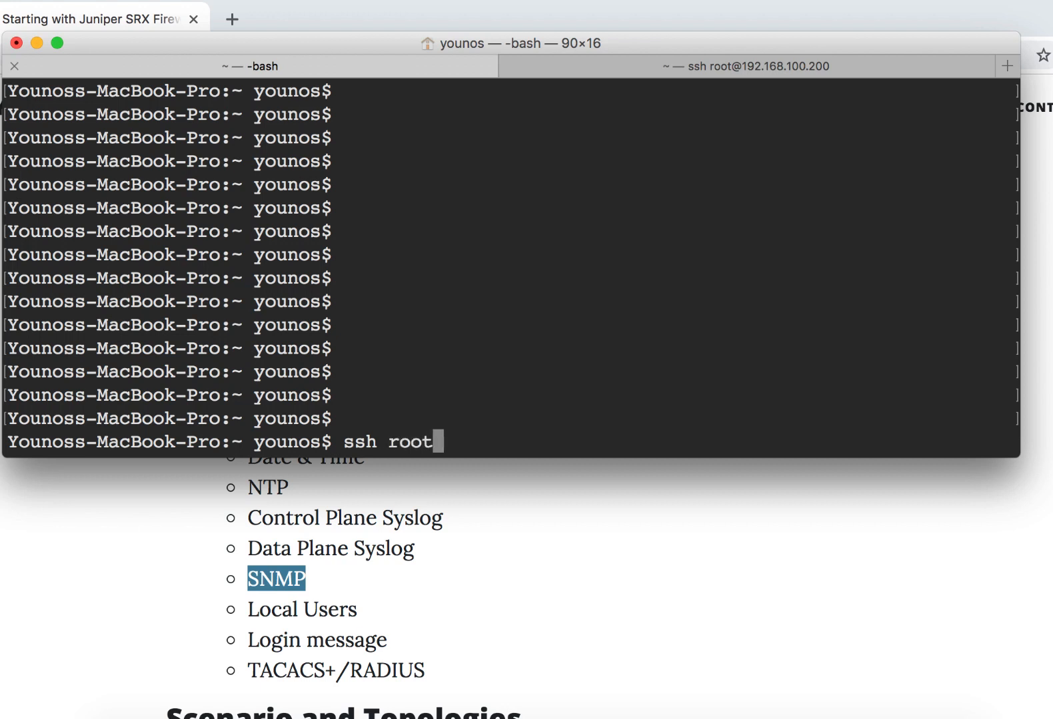
text(@192.168.100.)
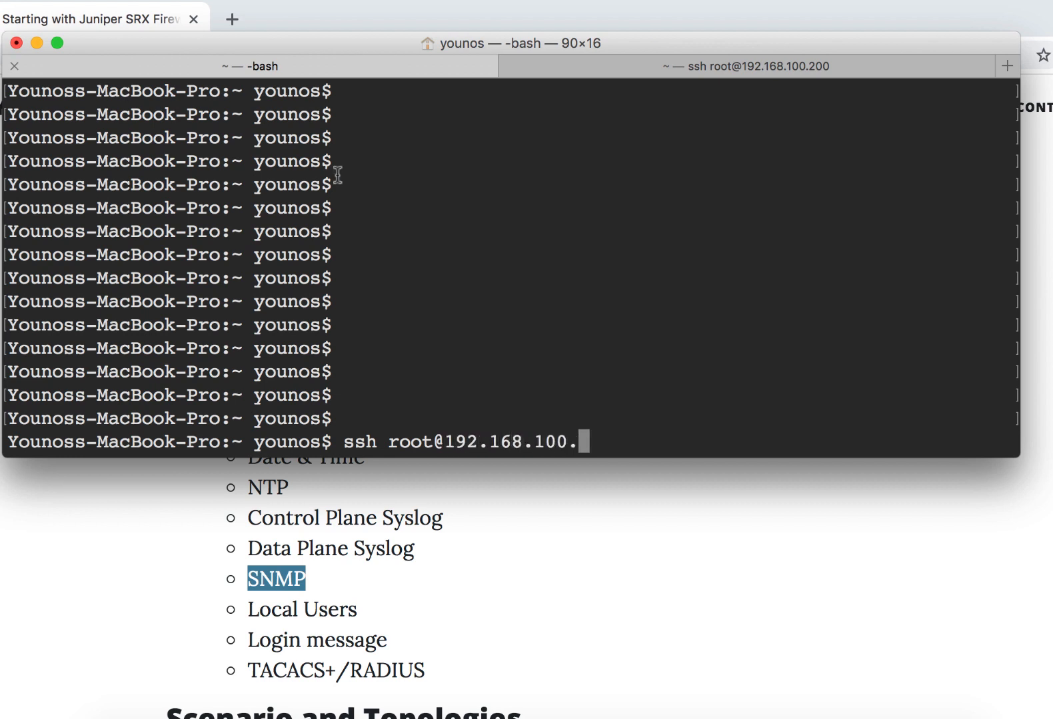
key(super+Tab)
scroll(348, 363, down, 10)
scroll(354, 353, up, 6)
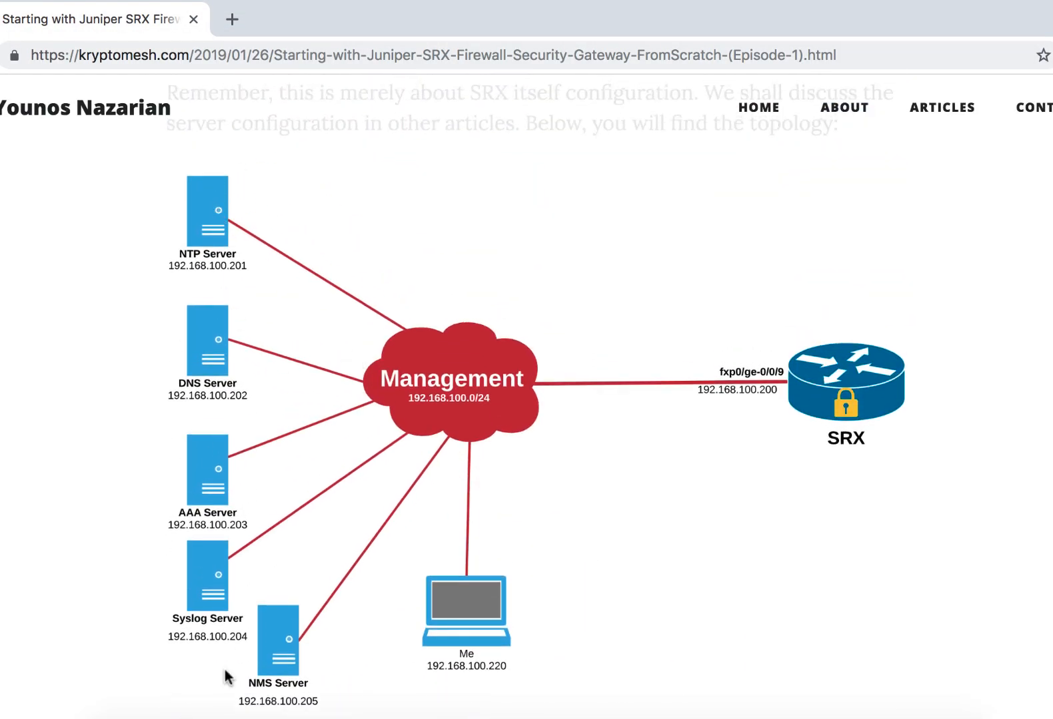
key(super+Tab)
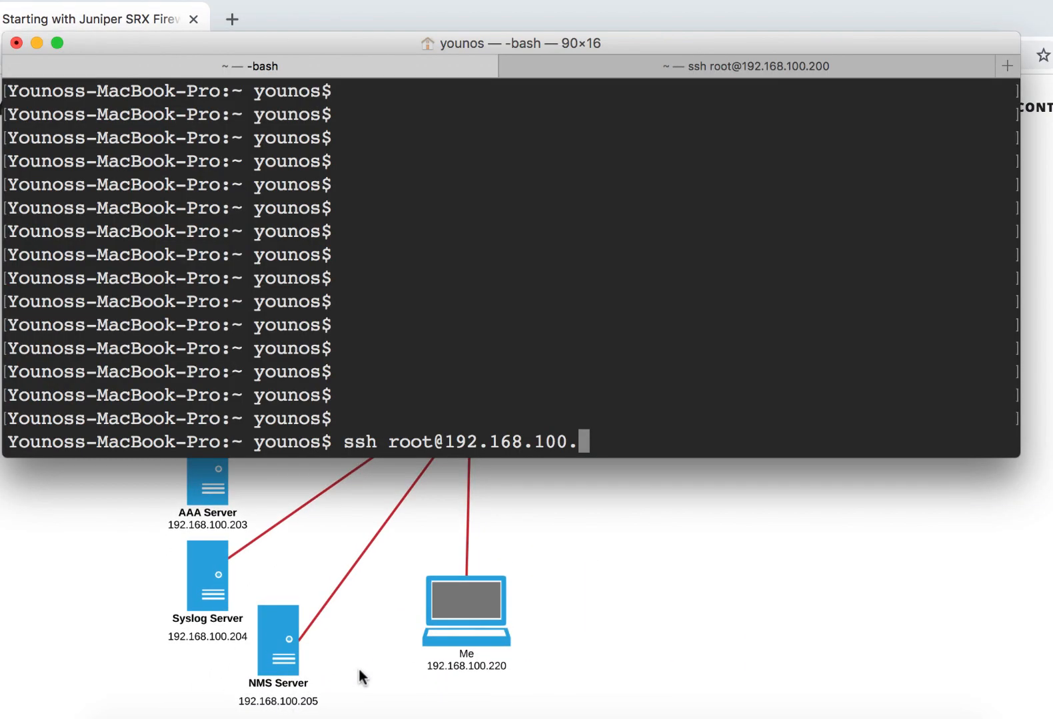
text(205)
key(Return)
text(yes)
key(Return)
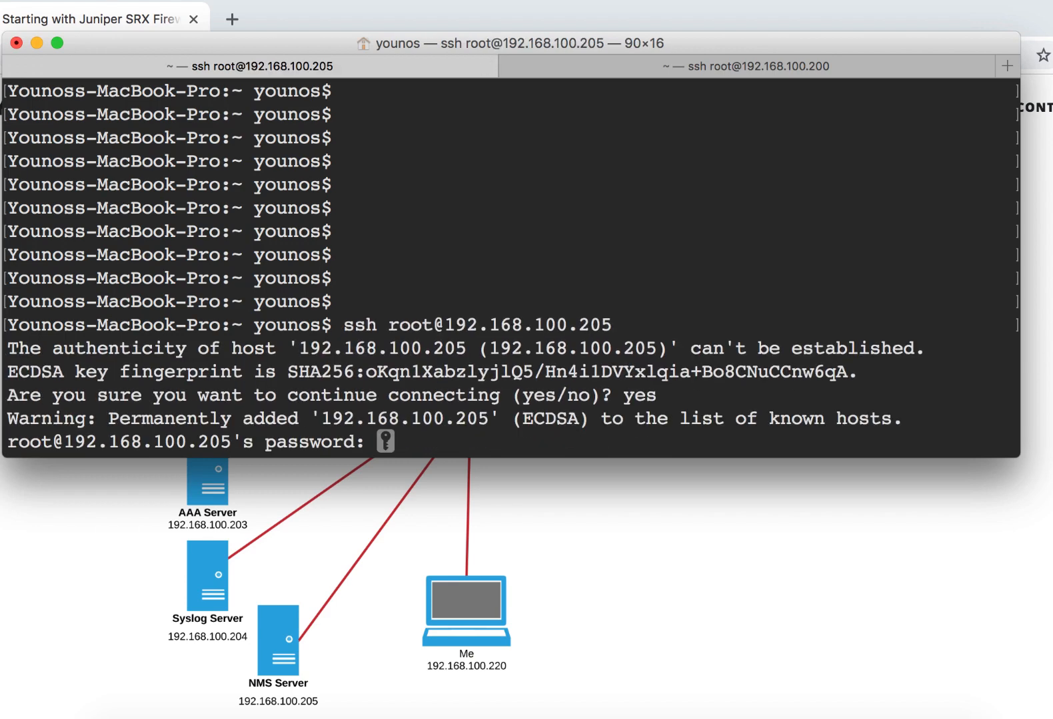
key(Return)
key(Return)
key(Return)
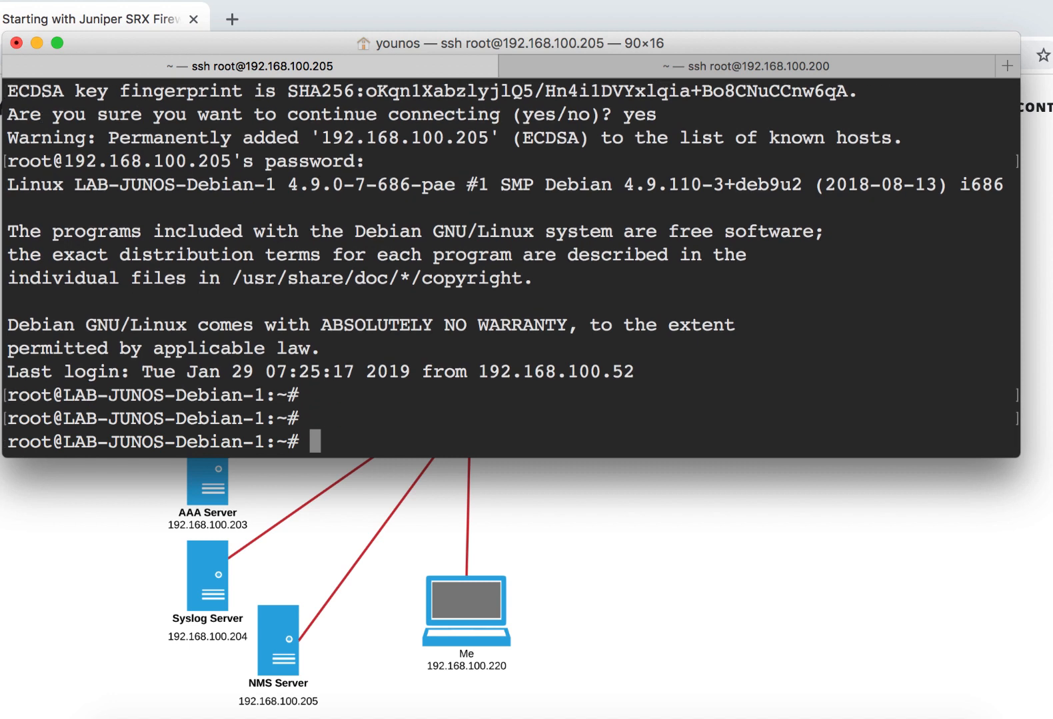
- Compose an snmpwalk command on the NMS server with version 2v and the SNMP community string
text(snmpwal)
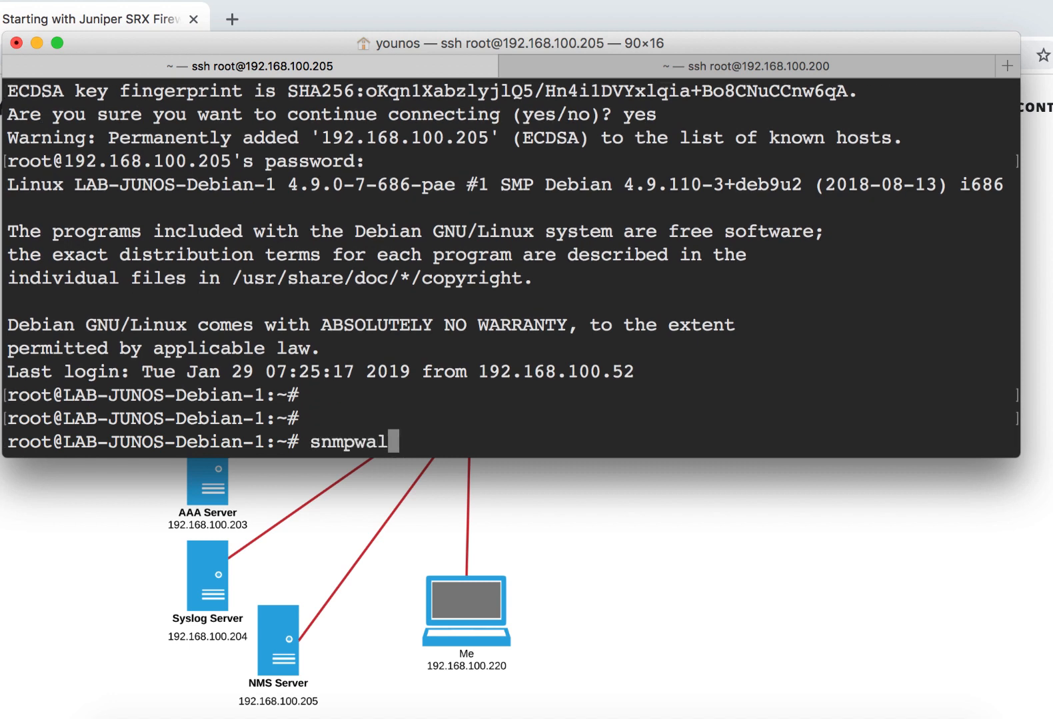
text(k -v )
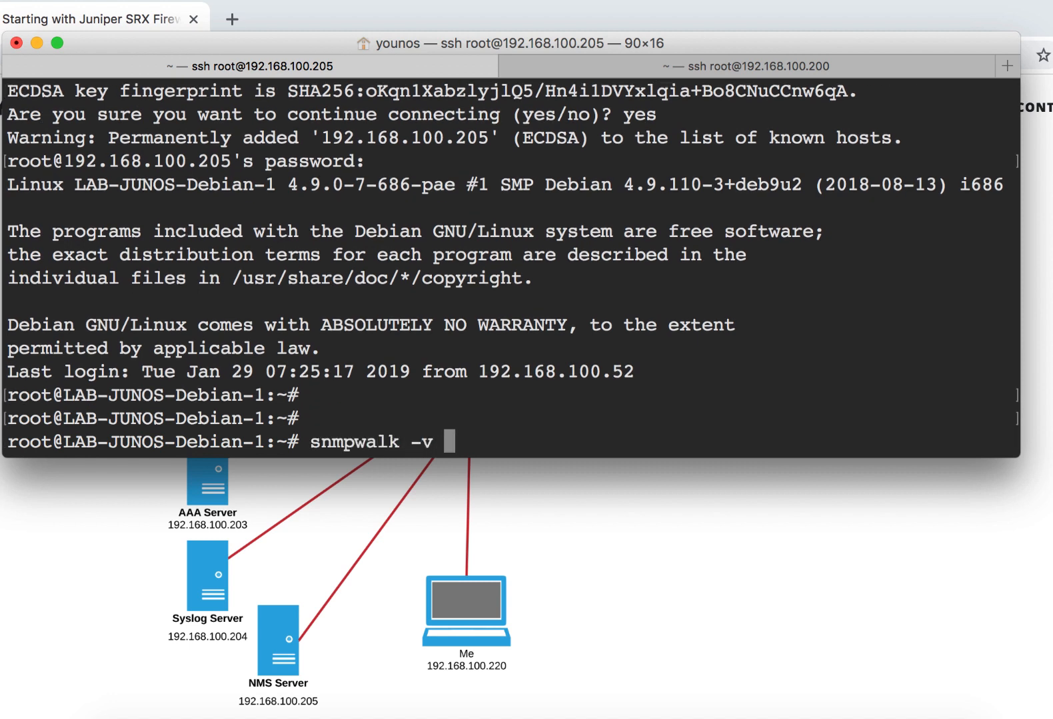
text(2v )
text(-c )
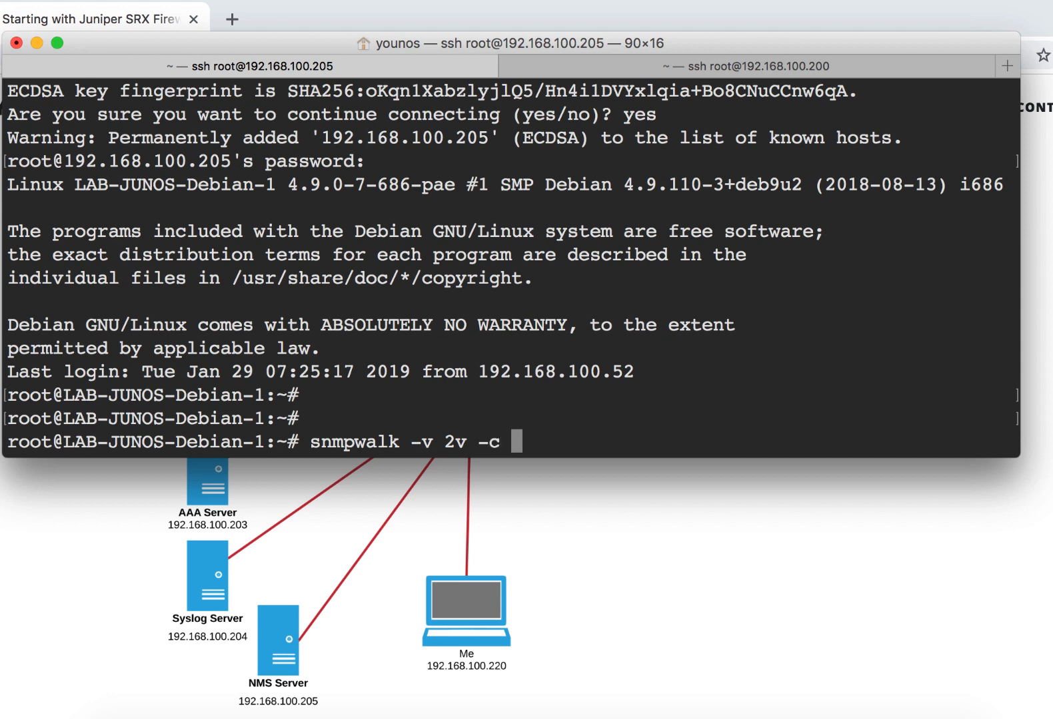
text(Junos123@)
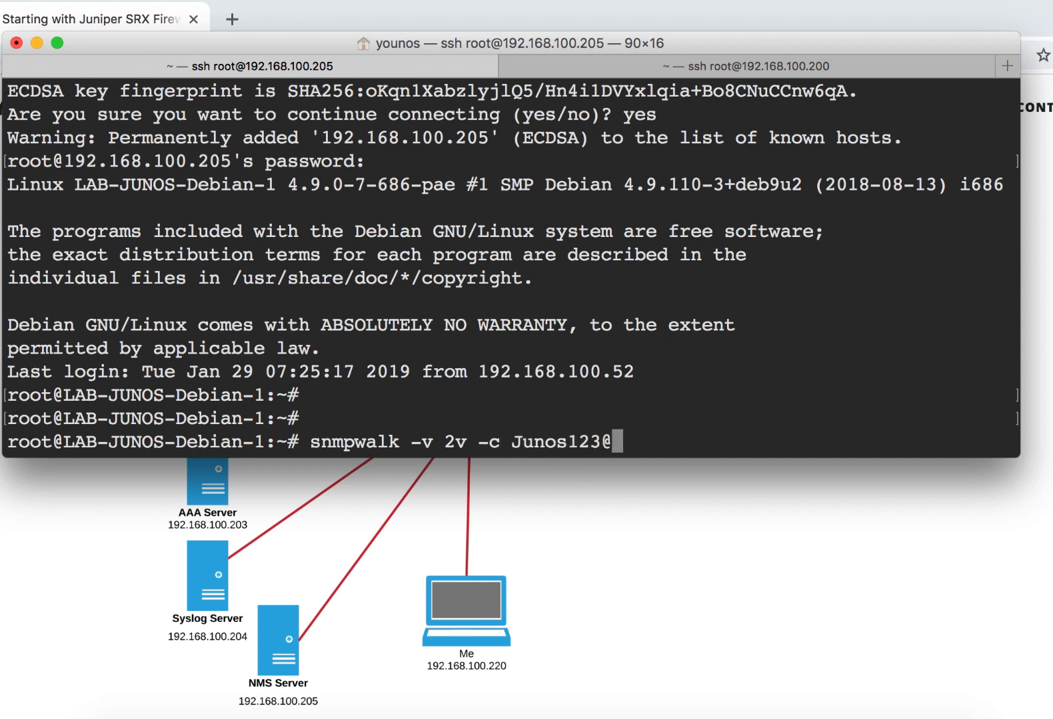
key(Left)
key(Left)
key(Left)
key(Left)
text(@)
- Run show snmp in the SRX session to check the configured community string
key(super+Tab)
key(Escape)
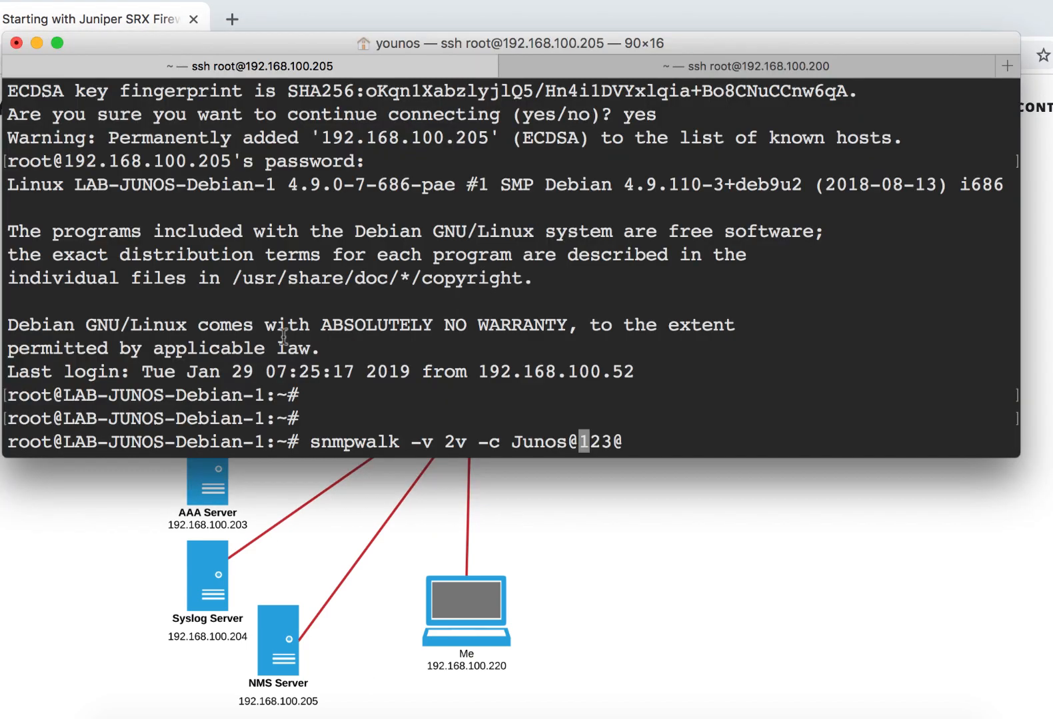
click(646, 63)
text(show snmp)
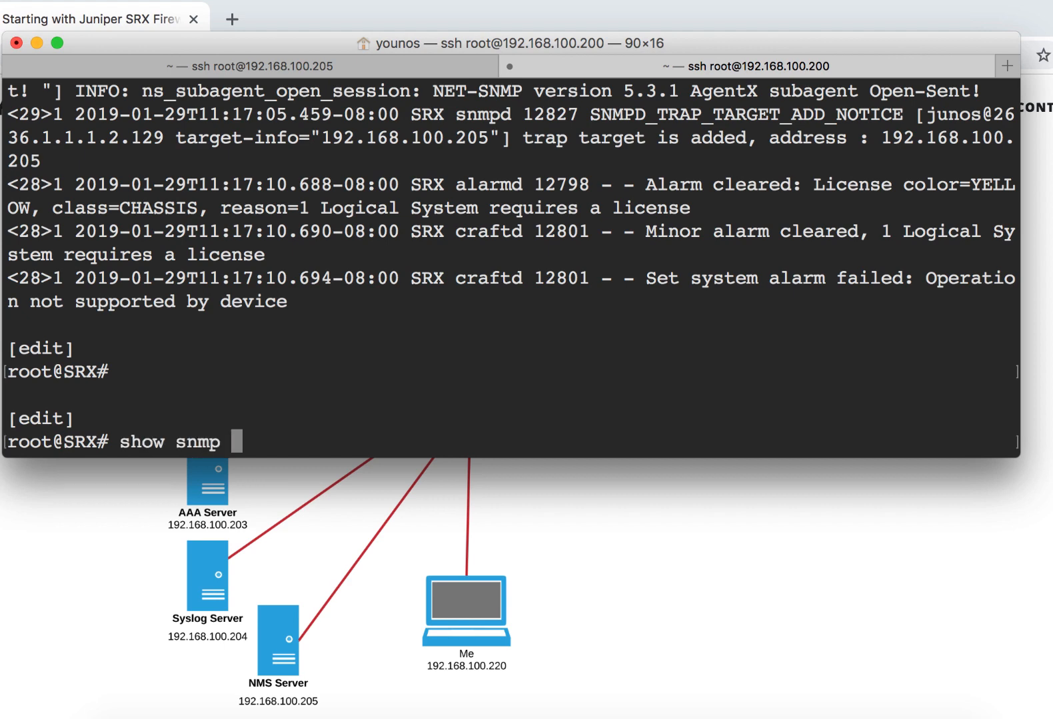
key(Return)
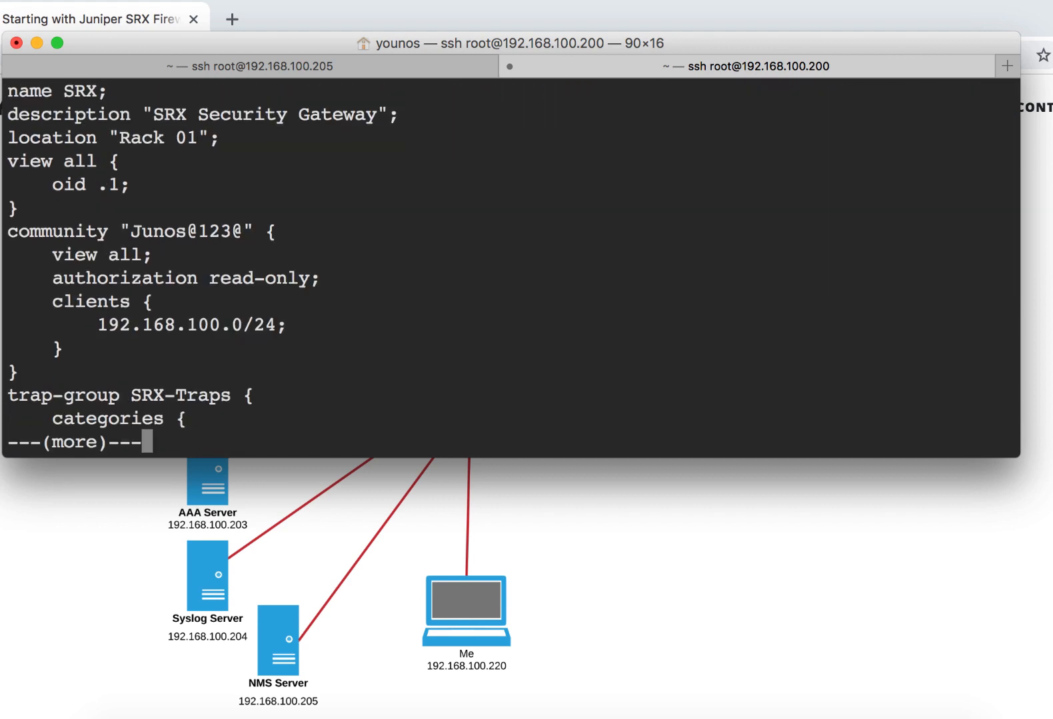
- Complete the snmpwalk command on the NMS server with target 192.168.100.200, and try to run it
click(411, 67)
key(Right)
key(Right)
key(Right)
key(Right)
text(192.168)
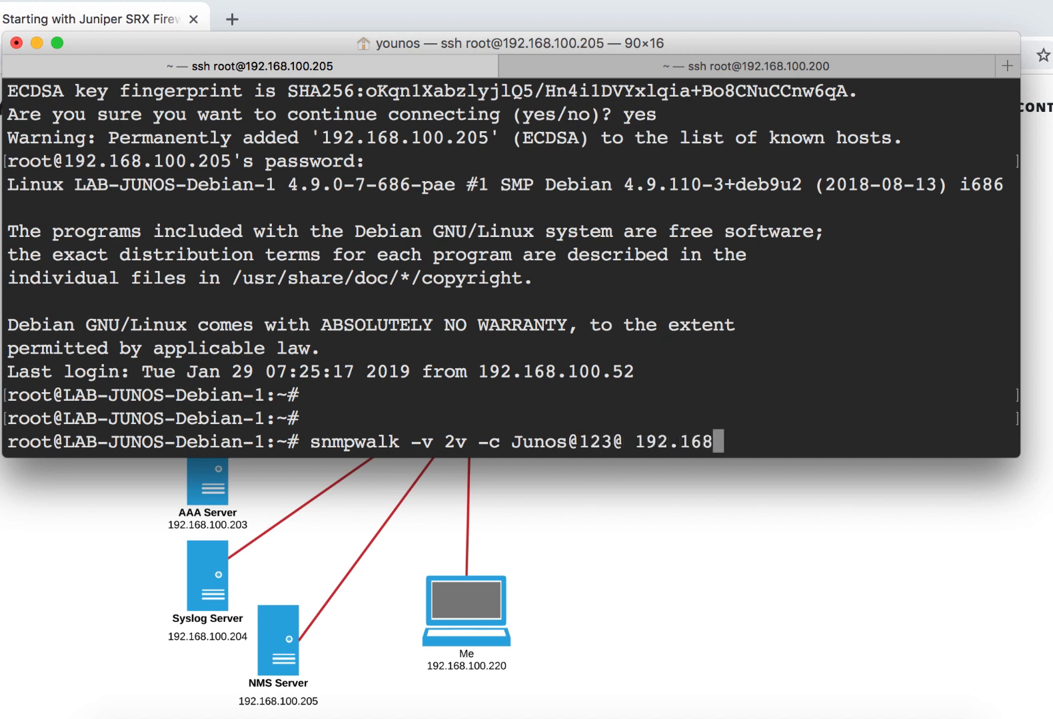
text(.100.200)
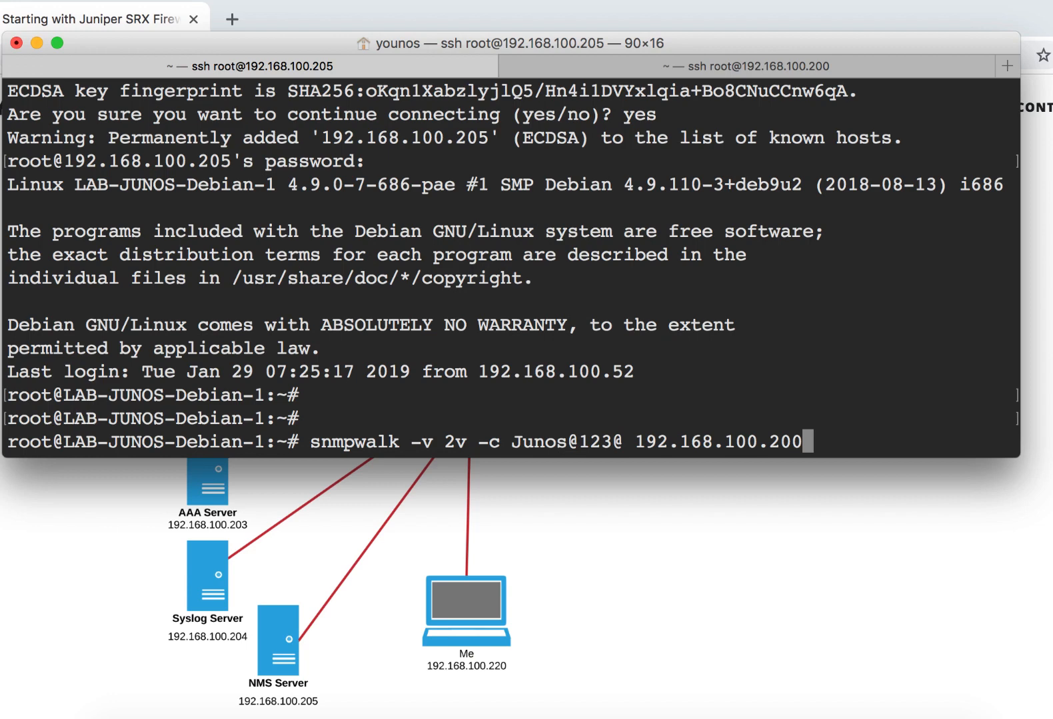
key(Return)
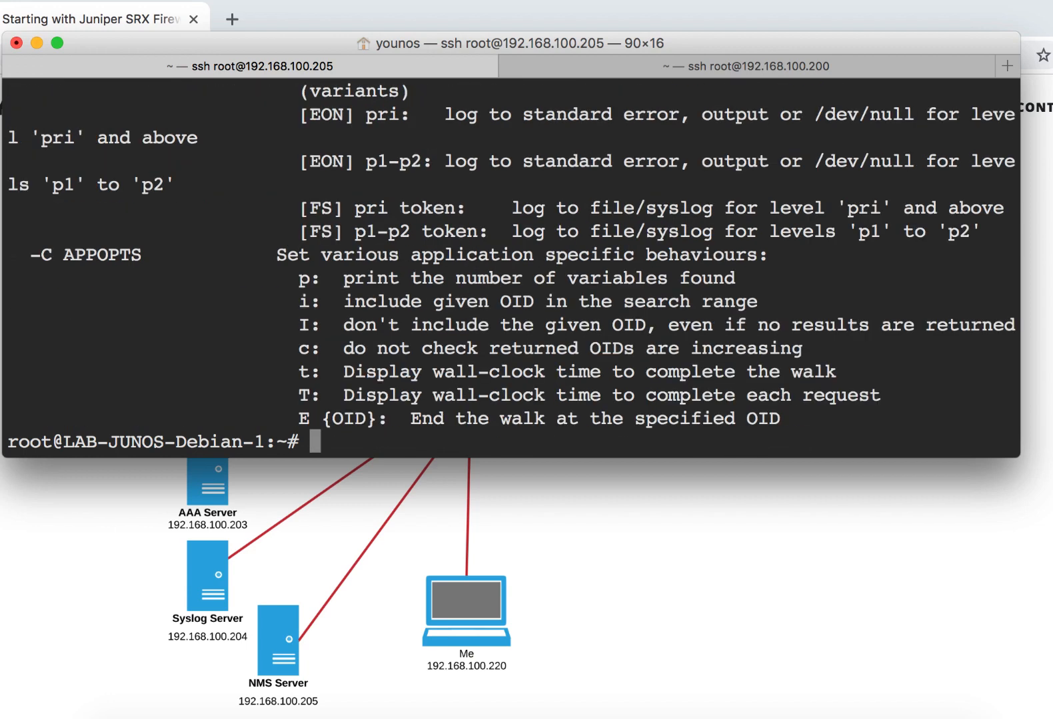
key(Left)
key(Left)
key(Left)
key(Left)
key(Left)
key(Left)
key(Left)
key(Left)
key(Left)
key(Left)
key(Left)
key(Left)
key(Left)
key(Left)
key(Left)
key(Left)
key(Left)
key(Left)
key(Left)
key(Left)
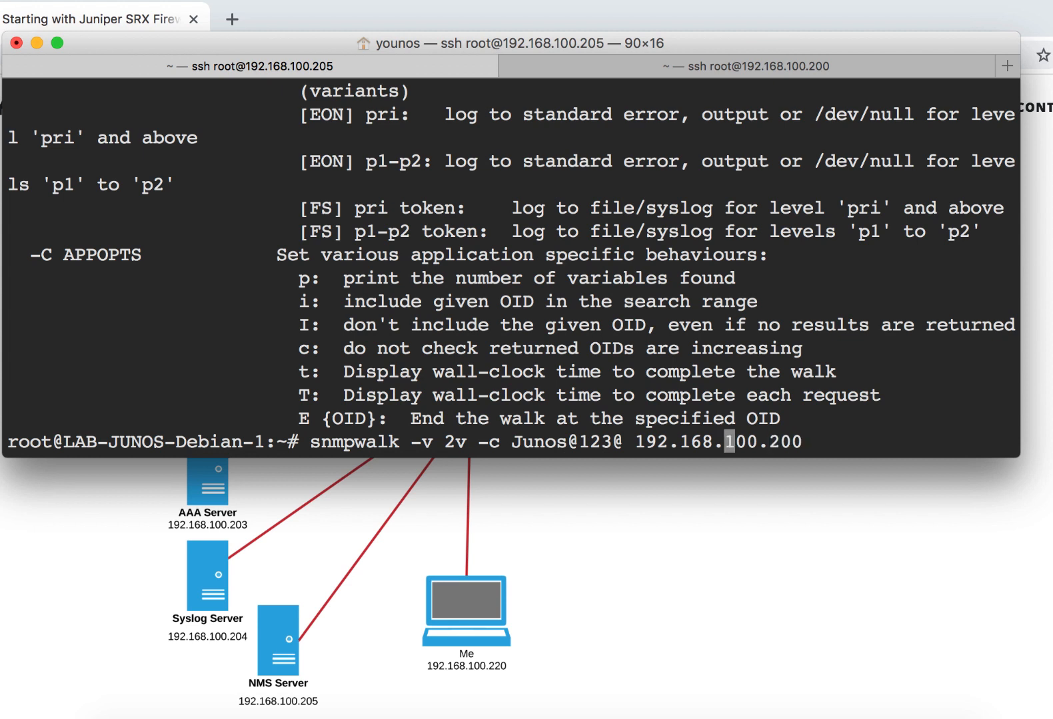
key(Right)
key(Right)
key(Right)
key(Right)
key(Right)
key(Right)
key(Right)
key(Right)
key(Right)
key(Right)
key(Right)
key(Right)
key(Right)
key(Right)
key(Right)
key(Right)
key(Left)
key(Left)
key(Left)
key(Left)
key(Left)
key(Left)
key(Left)
key(Left)
key(Left)
key(Left)
key(Left)
key(Left)
key(Right)
key(Right)
key(Right)
key(Right)
key(Right)
key(Right)
key(Right)
key(Right)
key(Right)
key(Right)
key(Right)
key(Right)
key(Right)
key(Right)
key(Right)
key(Right)
key(Right)
key(Right)
key(Right)
key(Right)
key(Right)
key(Right)
key(Right)
key(Right)
key(Right)
key(Right)
key(Right)
key(Right)
key(Right)
key(Right)
key(Left)
key(Left)
key(Left)
key(Left)
key(Left)
key(Left)
key(Left)
key(Left)
key(Left)
key(Left)
key(Left)
key(Left)
key(Left)
key(Left)
key(Left)
key(Left)
key(Left)
key(Left)
key(Left)
key(Left)
key(Left)
key(Left)
key(Left)
key(Left)
key(Left)
key(Left)
key(Left)
key(Left)
key(Left)
key(Left)
key(Right)
key(Right)
key(Right)
key(Right)
key(Right)
key(Right)
key(Right)
key(Right)
key(Right)
key(Right)
key(Right)
key(Right)
key(Right)
key(Right)
key(Right)
key(Right)
key(Right)
key(Right)
key(Right)
key(Right)
key(ctrl+u)
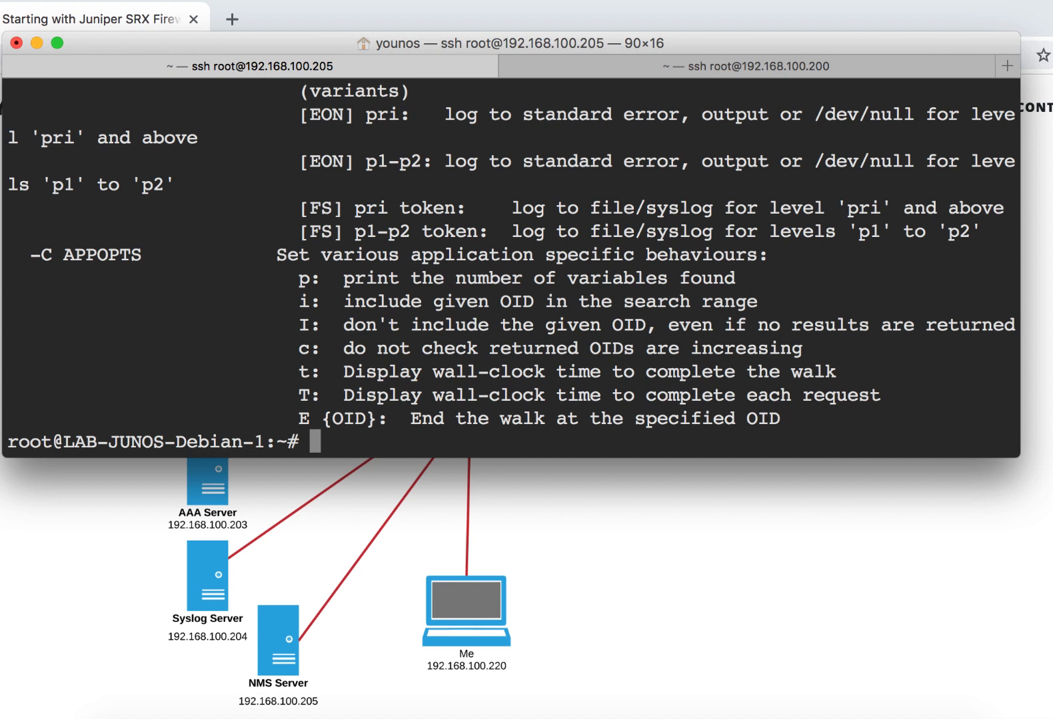
- Correct the snmpwalk version to 2c, run the walk against 192.168.100.200, and stop its output
key(ctrl+y)
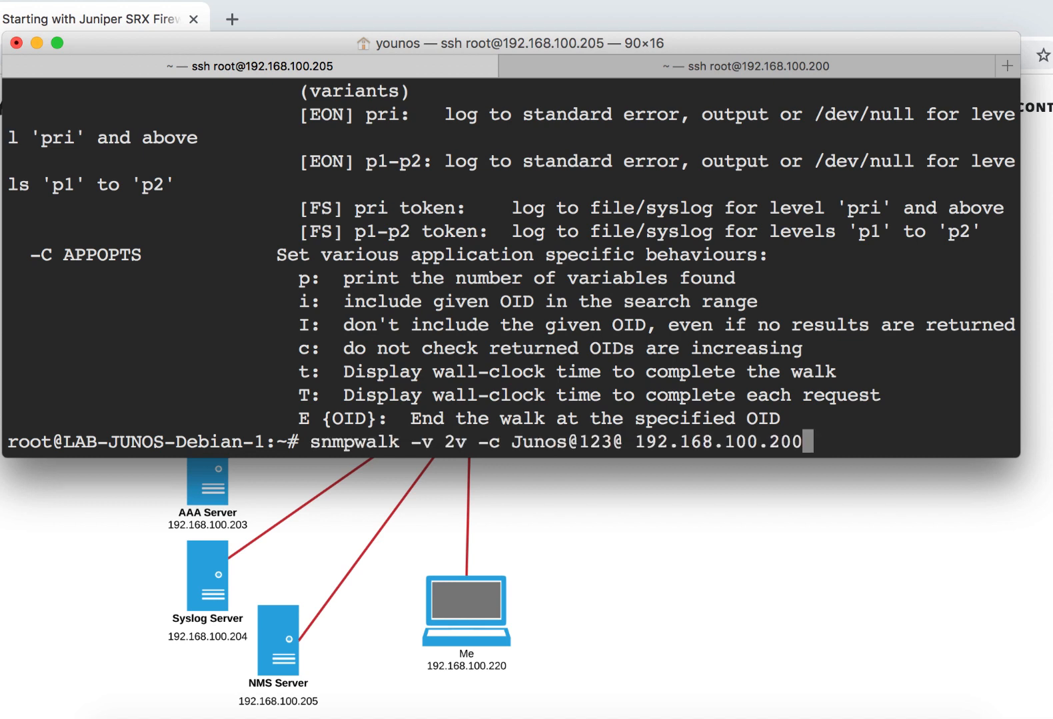
key(Left)
key(Left)
key(Left)
key(Left)
key(Left)
key(Left)
key(Left)
key(Left)
key(Left)
key(Left)
key(Left)
key(Left)
key(Left)
key(Left)
key(Left)
key(Left)
key(Left)
key(Left)
key(Left)
key(Left)
key(BackSpace)
text(c)
key(Return)
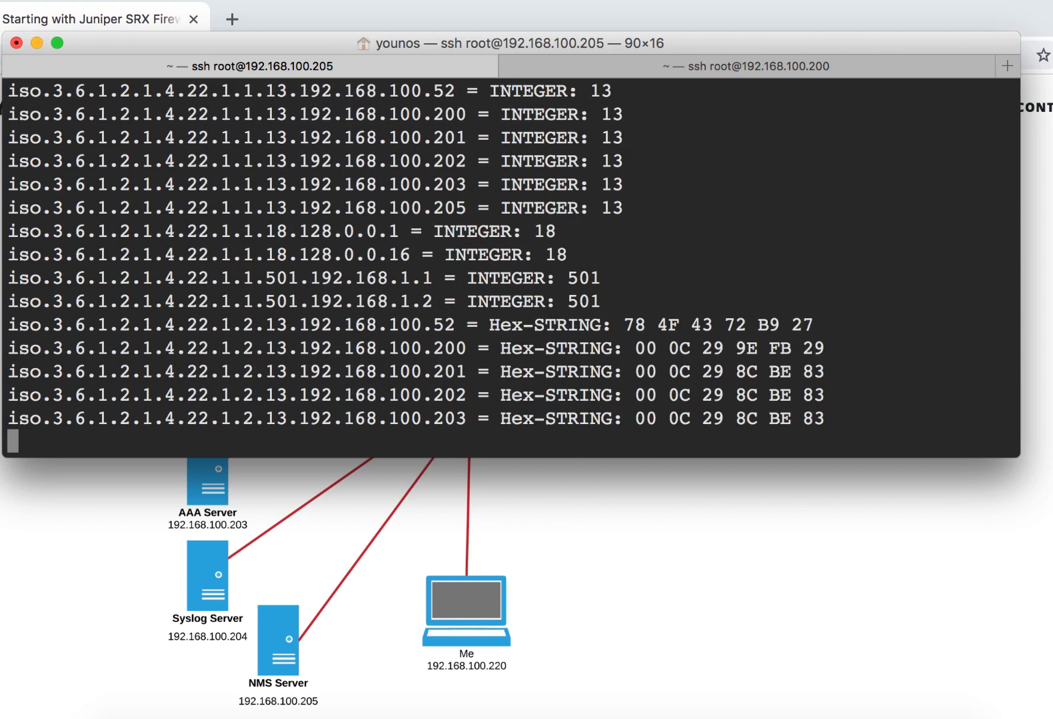
key(ctrl+c)
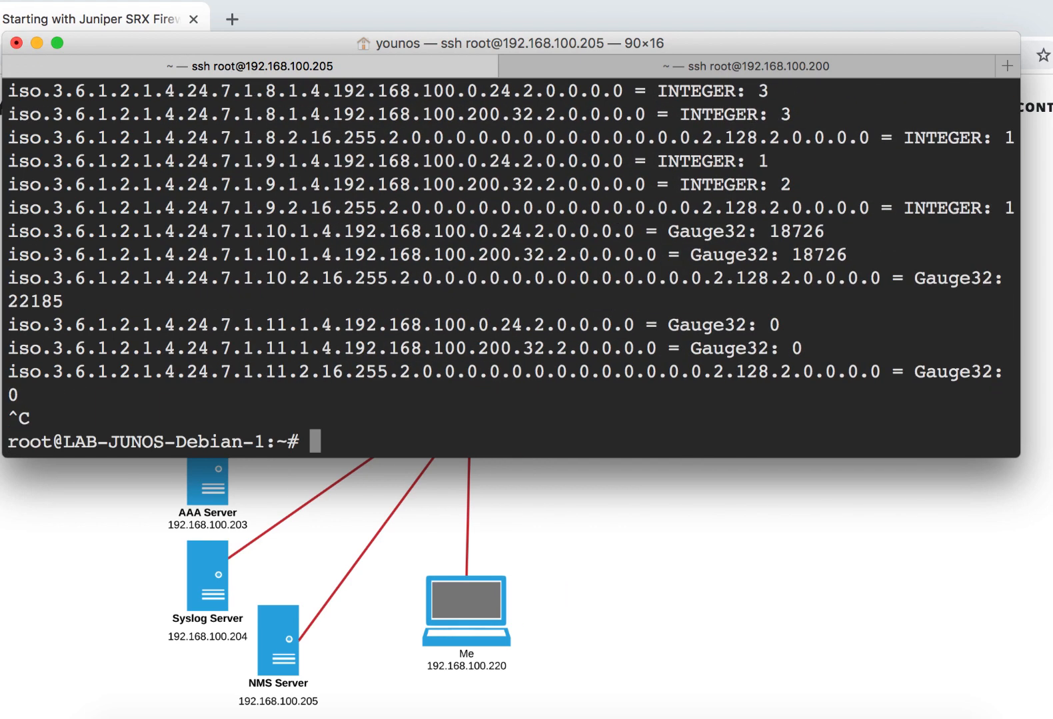
- Switch to the browser, highlight the Local Users item in the article's topic list, and return to the terminal
click(686, 480)
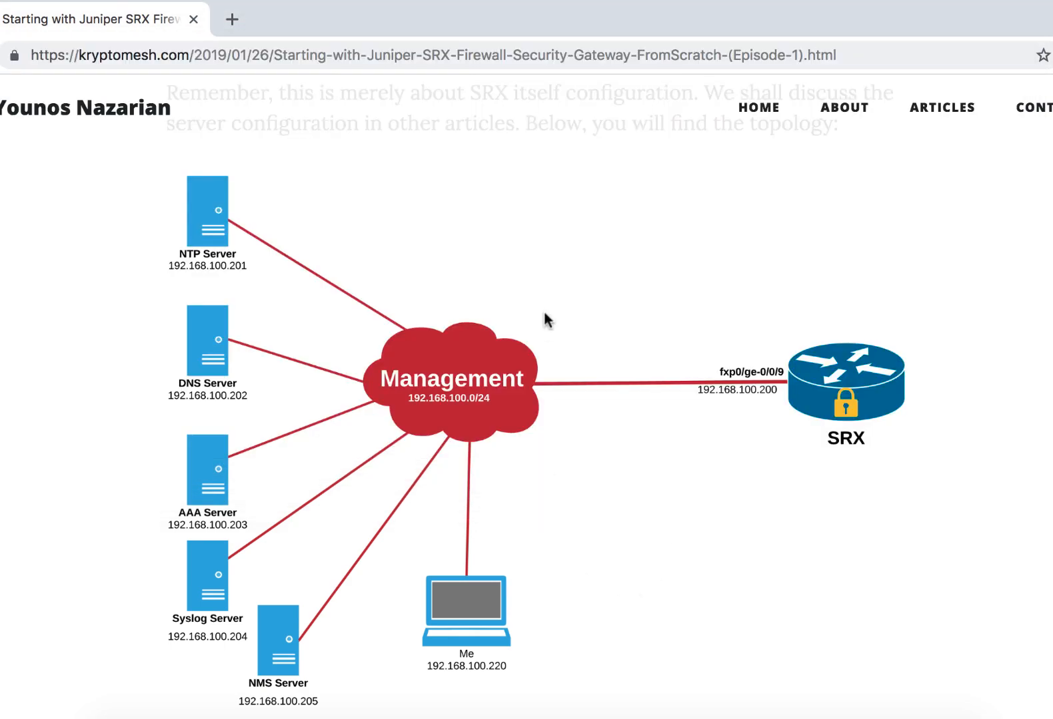
scroll(544, 313, up, 10)
scroll(544, 313, down, 5)
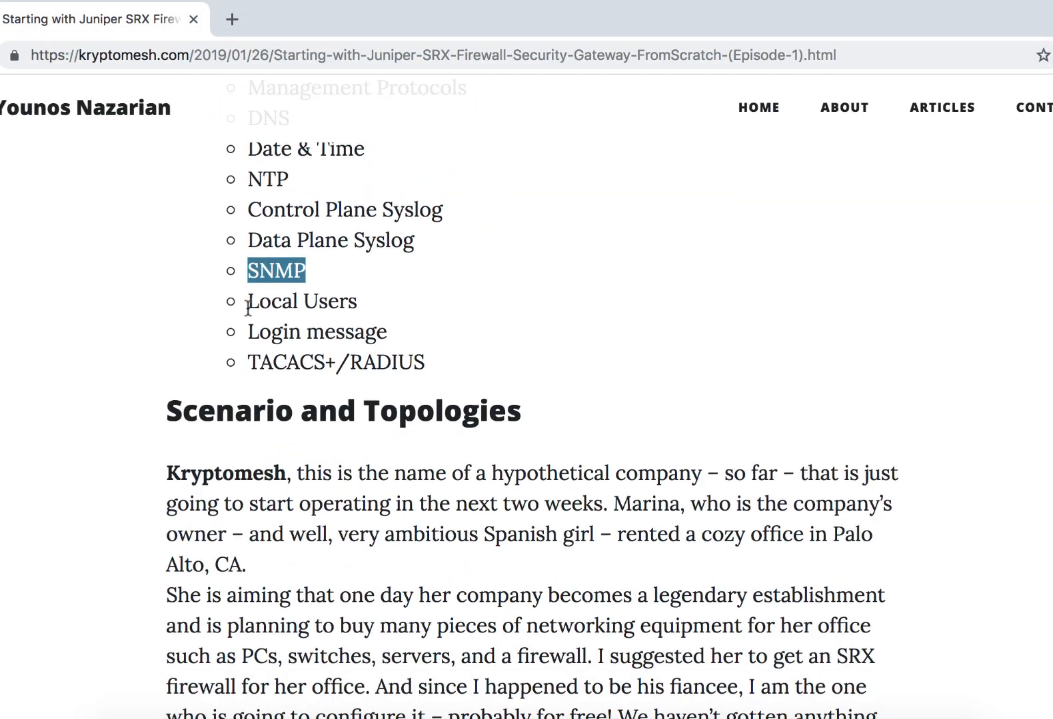
drag(246, 303, 457, 308)
key(super+Tab)
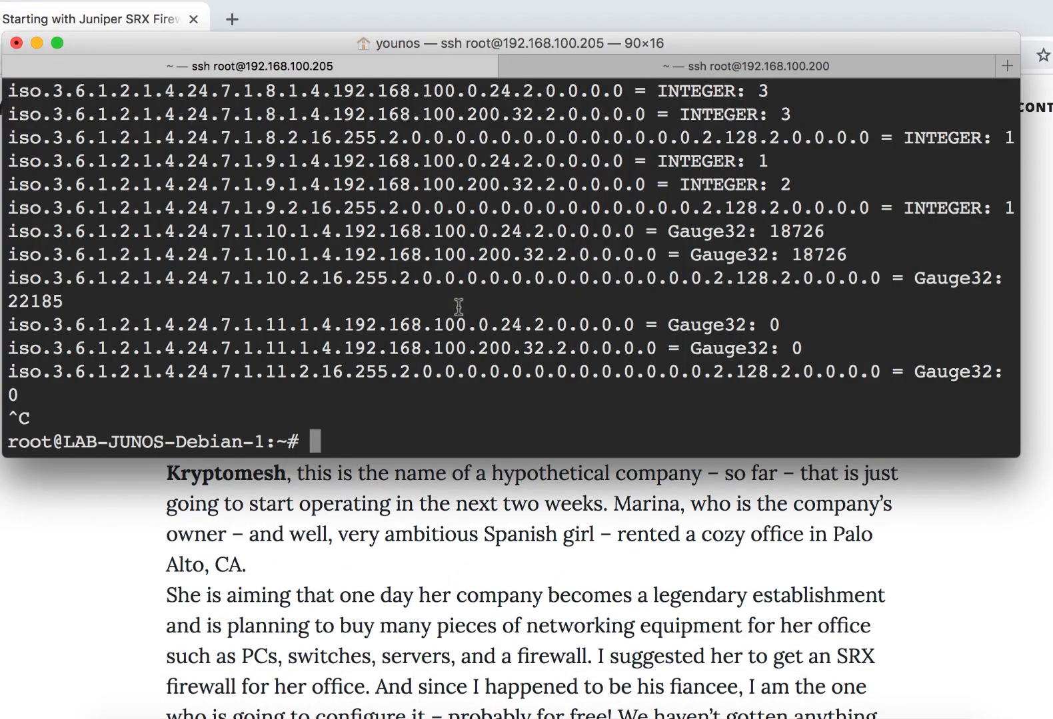
- Leave configuration mode and the CLI in the SRX session, and close root's SSH connection to 192.168.100.200
click(815, 66)
text(xi)
key(BackSpace)
key(Return)
text(qexit)
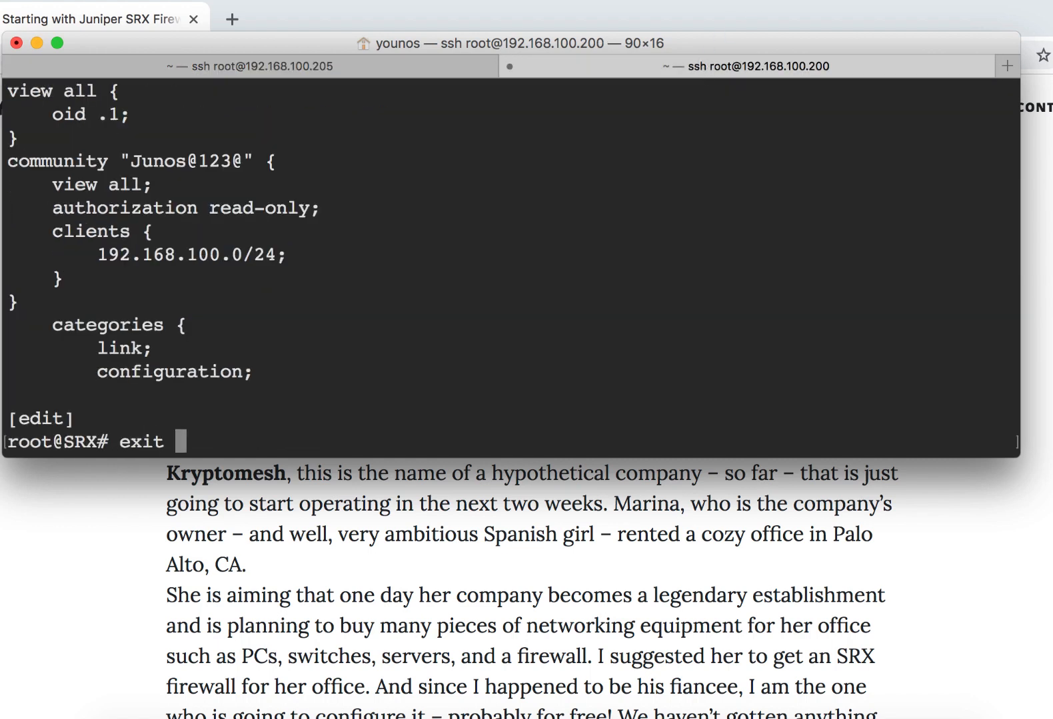
key(Return)
text(exit)
key(Return)
text(exit)
key(Return)
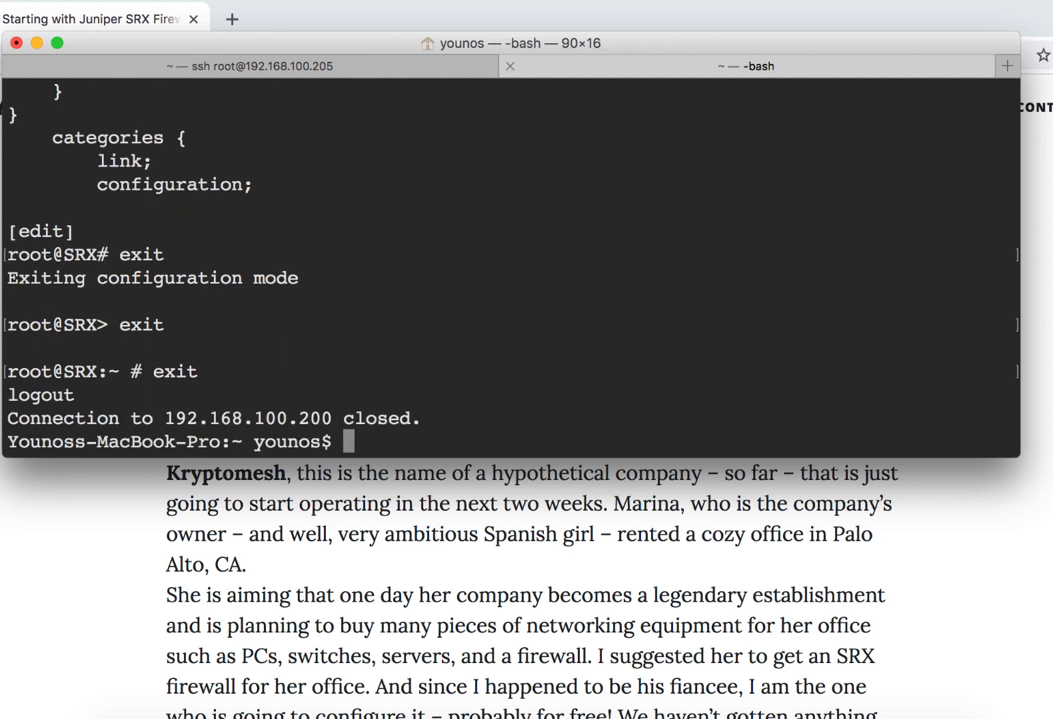
- Log in to 192.168.100.200 over SSH with the local user account, entering its password
key(Up)
key(alt+Left)
key(alt+Left)
key(alt+Left)
key(alt+Left)
key(Left)
key(BackSpace)
key(BackSpace)
key(BackSpace)
key(BackSpace)
text(Younos)
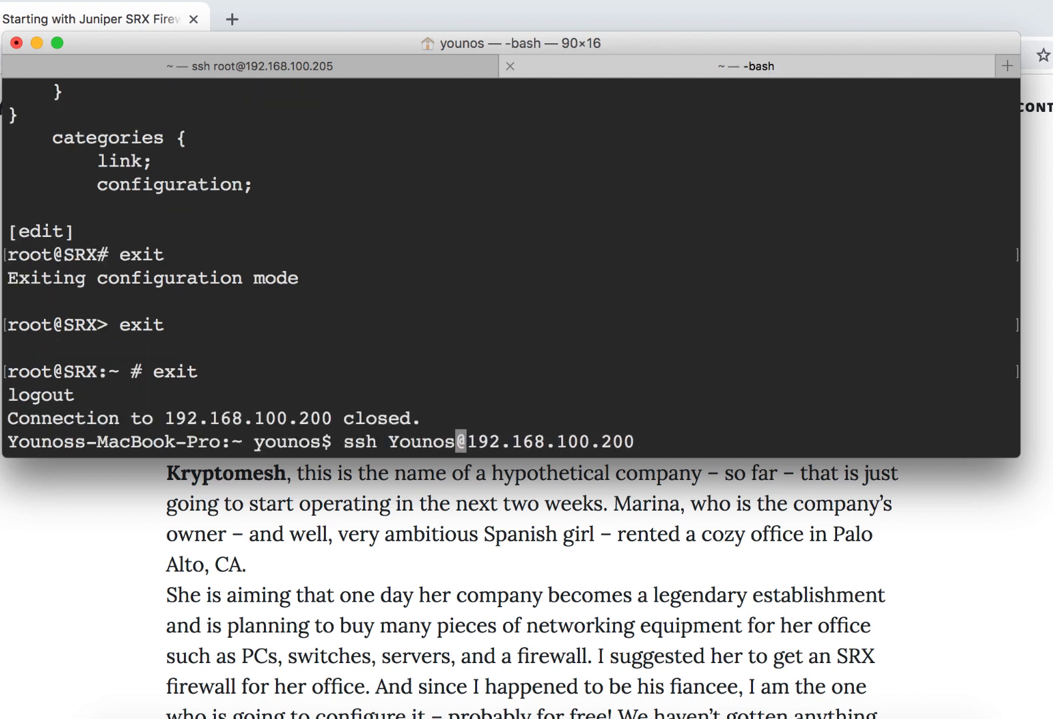
key(Return)
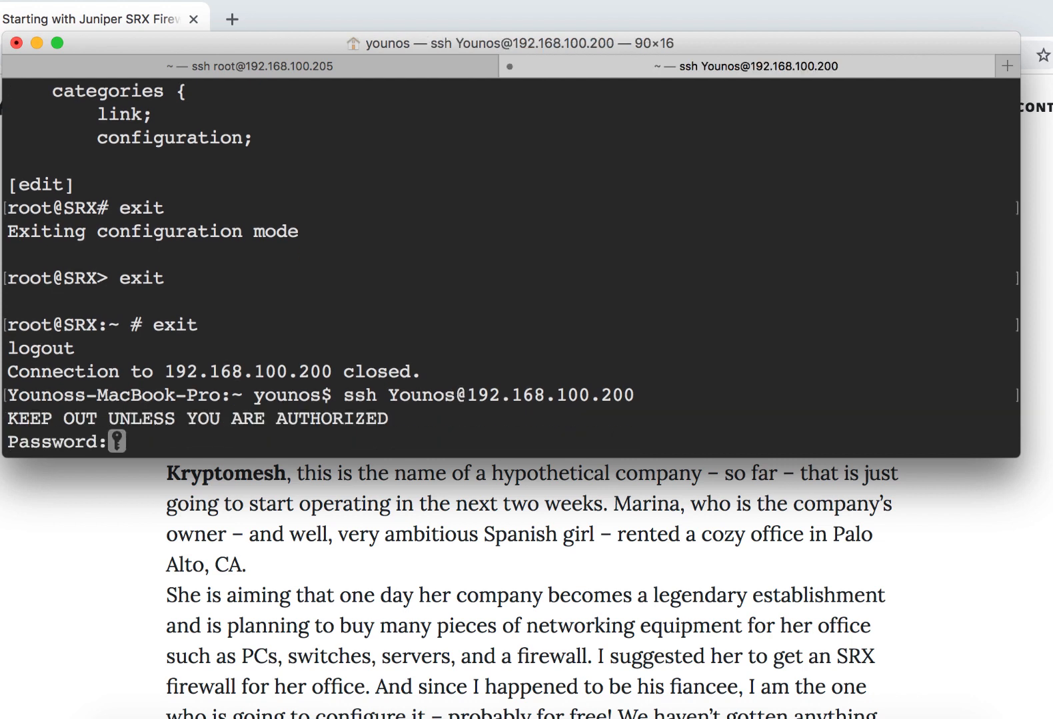
key(Return)
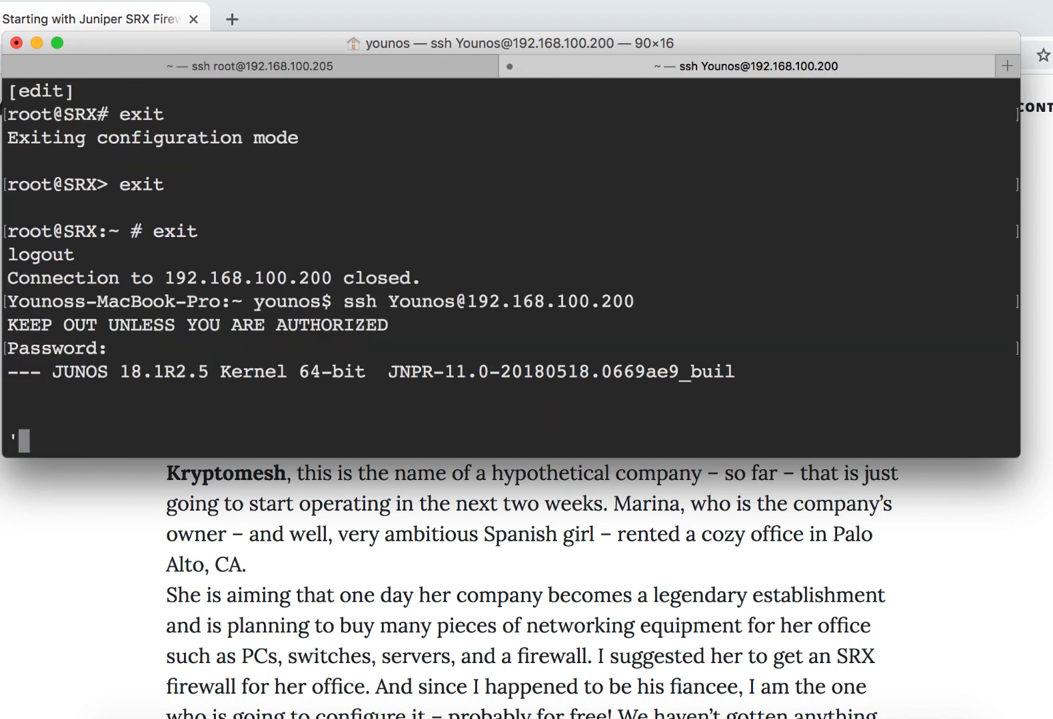
- Close the local user's SSH session on the SRX
key(Return)
text(exit)
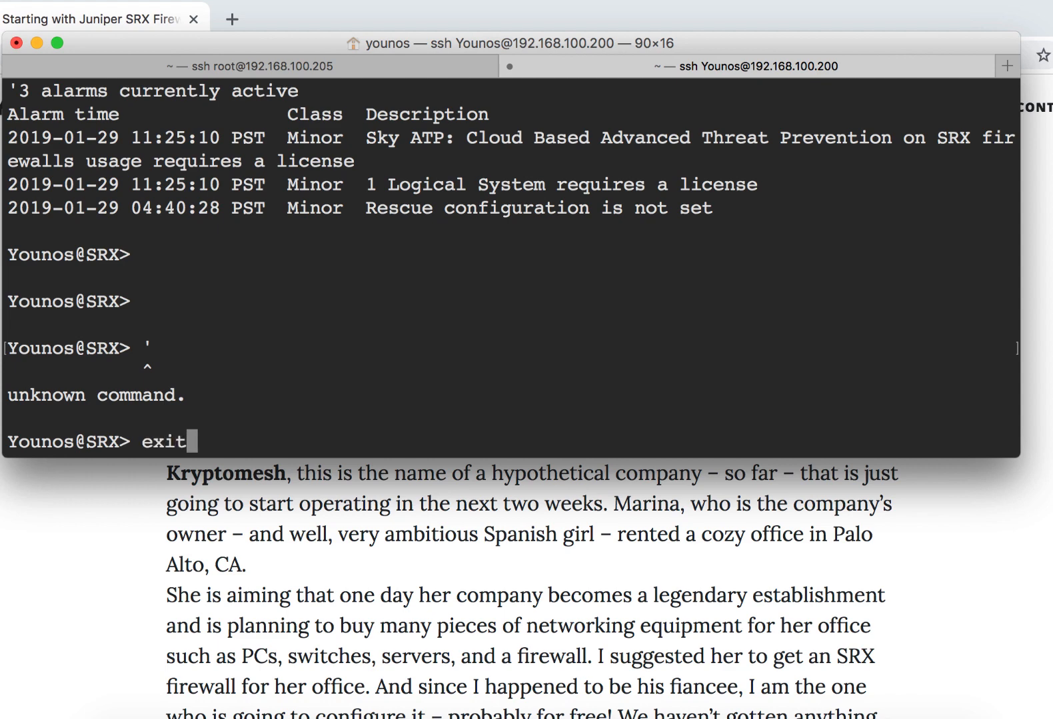
key(Return)
- Switch to the browser and highlight the Login message and TACACS+/RADIUS items in the article's topic list
key(super+Tab)
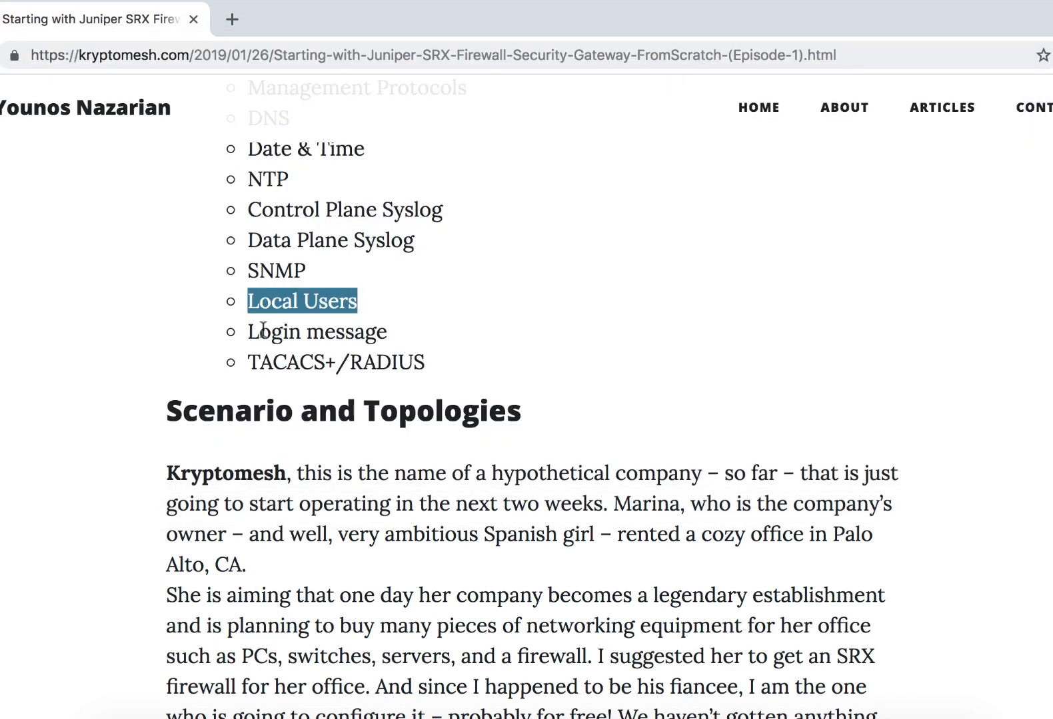
drag(247, 332, 447, 340)
drag(245, 365, 469, 375)
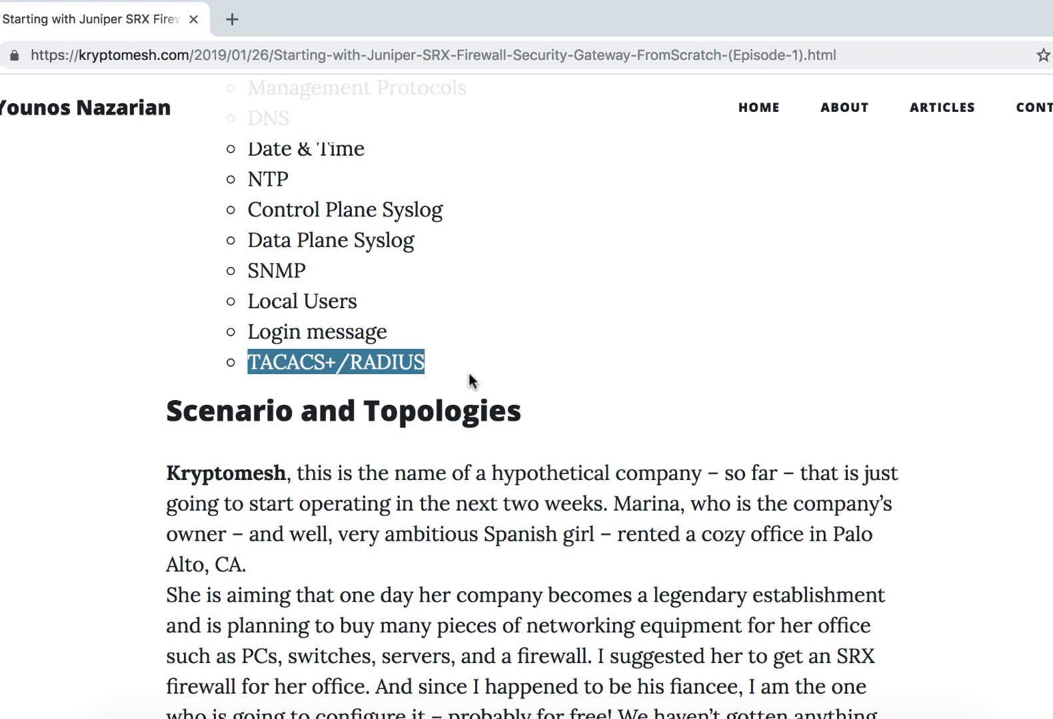
- In the terminal, reconnect to 192.168.100.200 with the same user account, entering its password, and enter configuration mode
key(super+Tab)
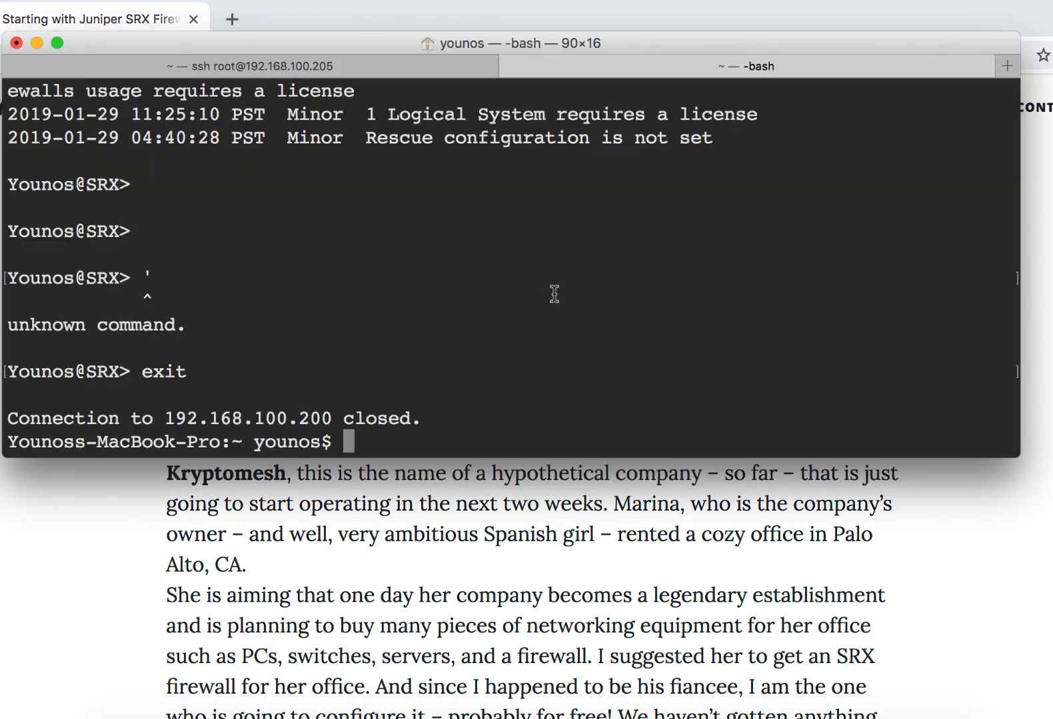
key(Up)
key(Return)
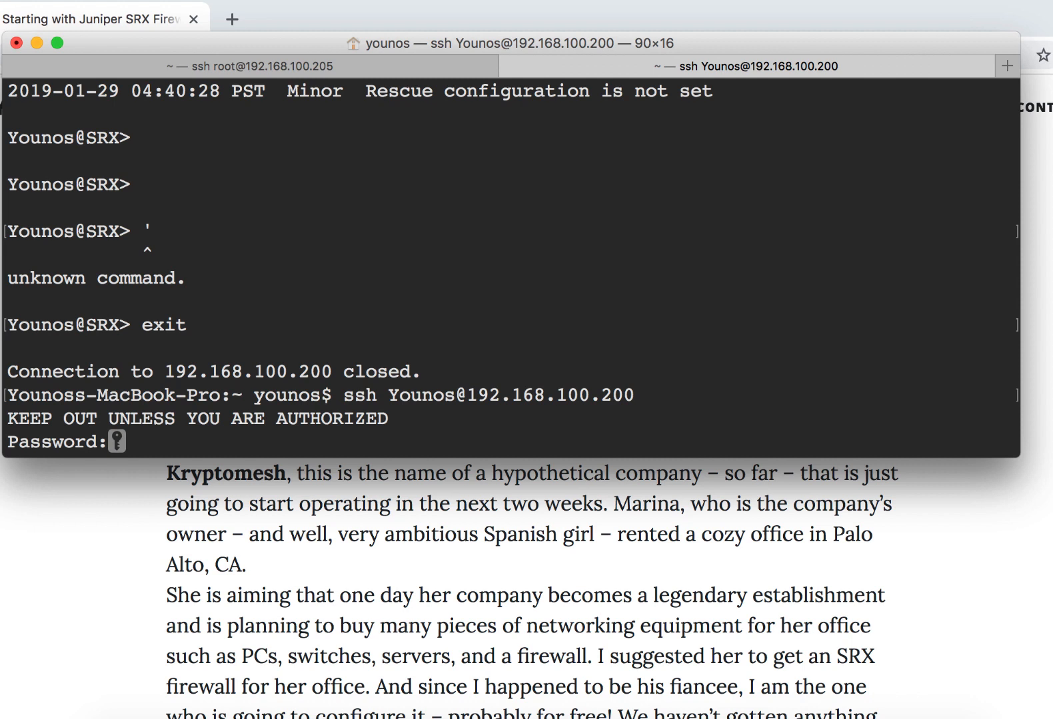
key(Return)
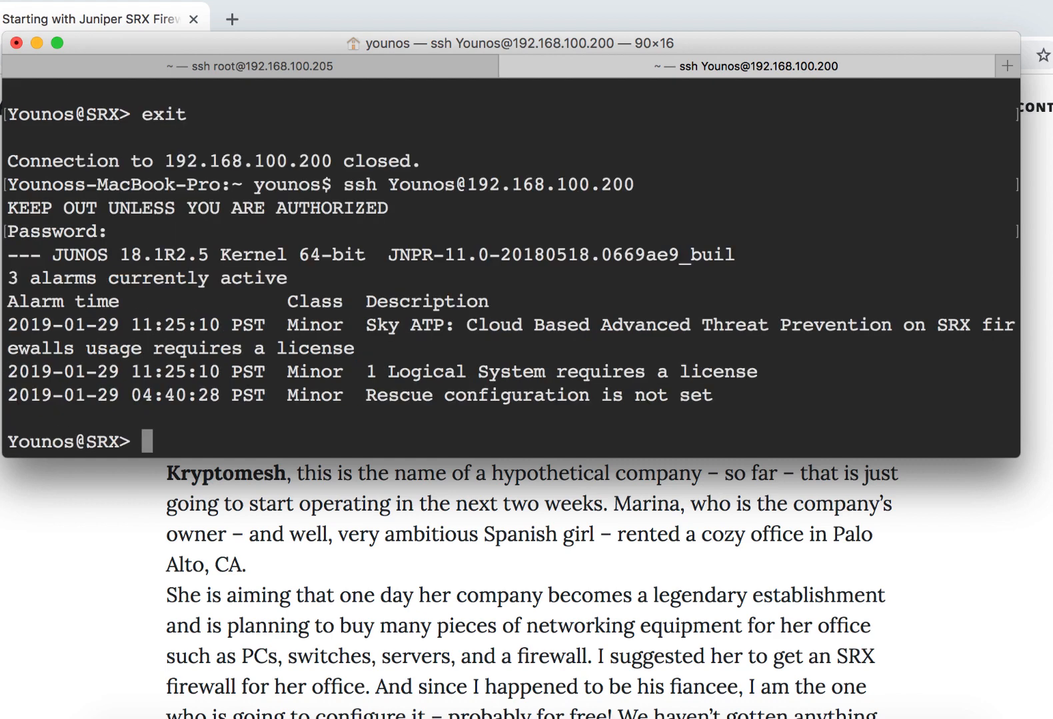
text(configure)
key(Return)
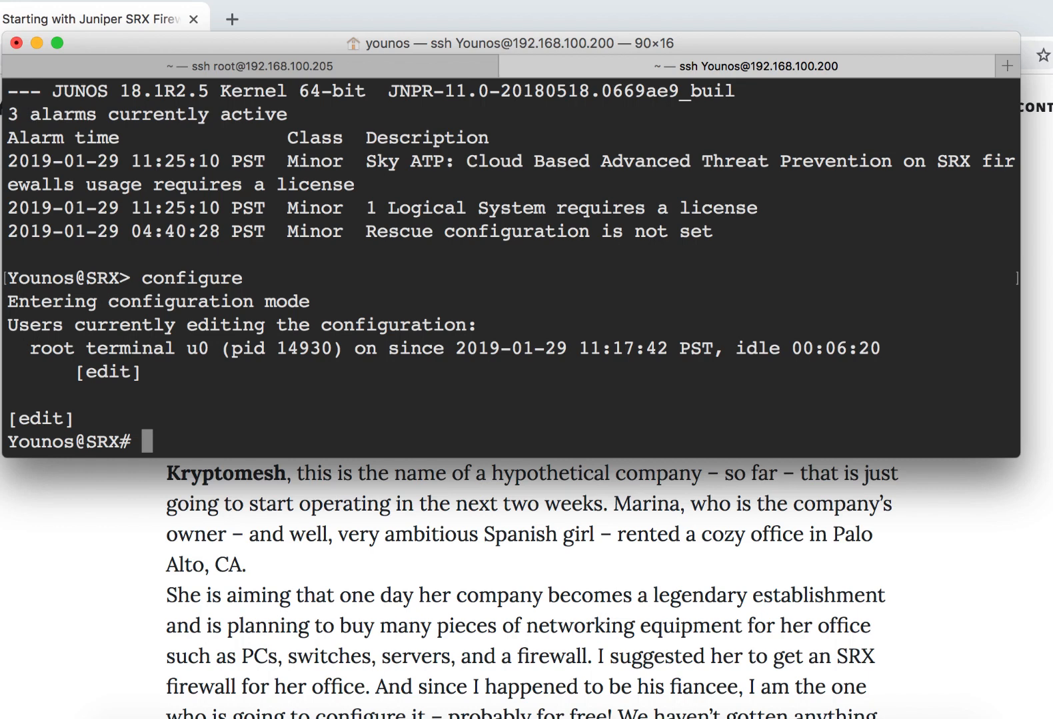
- Try to enter the restricted set system ro and set system log-vital configuration commands, and clear the line
text(set system ro)
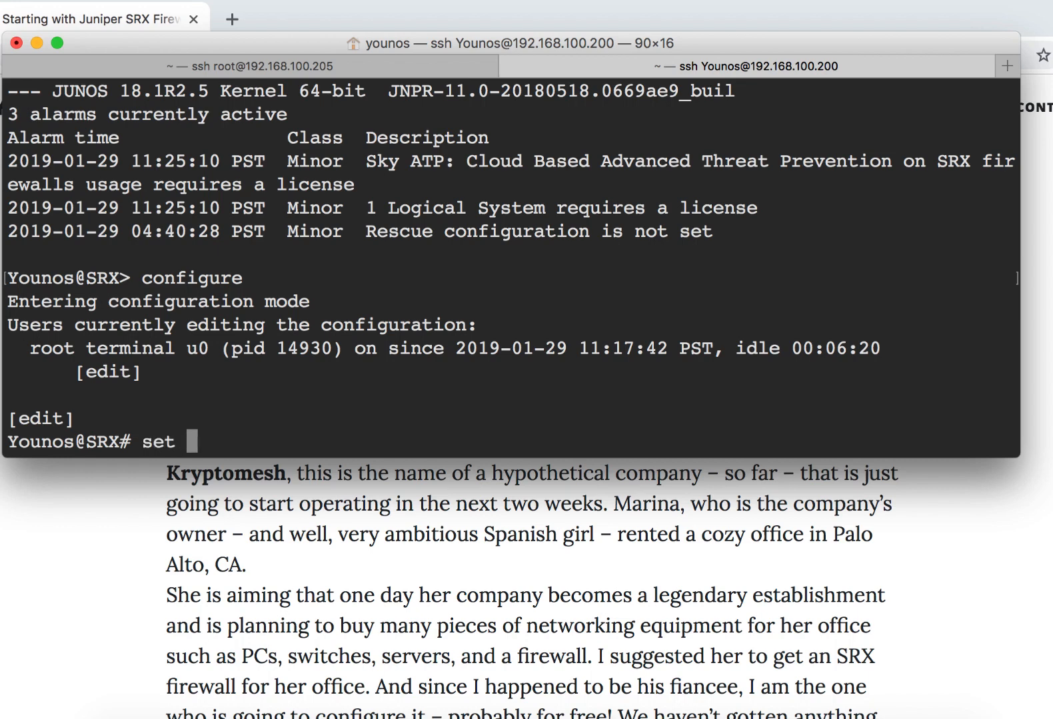
key(space)
key(space)
key(BackSpace)
key(BackSpace)
key(BackSpace)
key(BackSpace)
key(BackSpace)
key(BackSpace)
key(BackSpace)
key(BackSpace)
key(BackSpace)
key(BackSpace)
key(BackSpace)
key(BackSpace)
key(BackSpace)
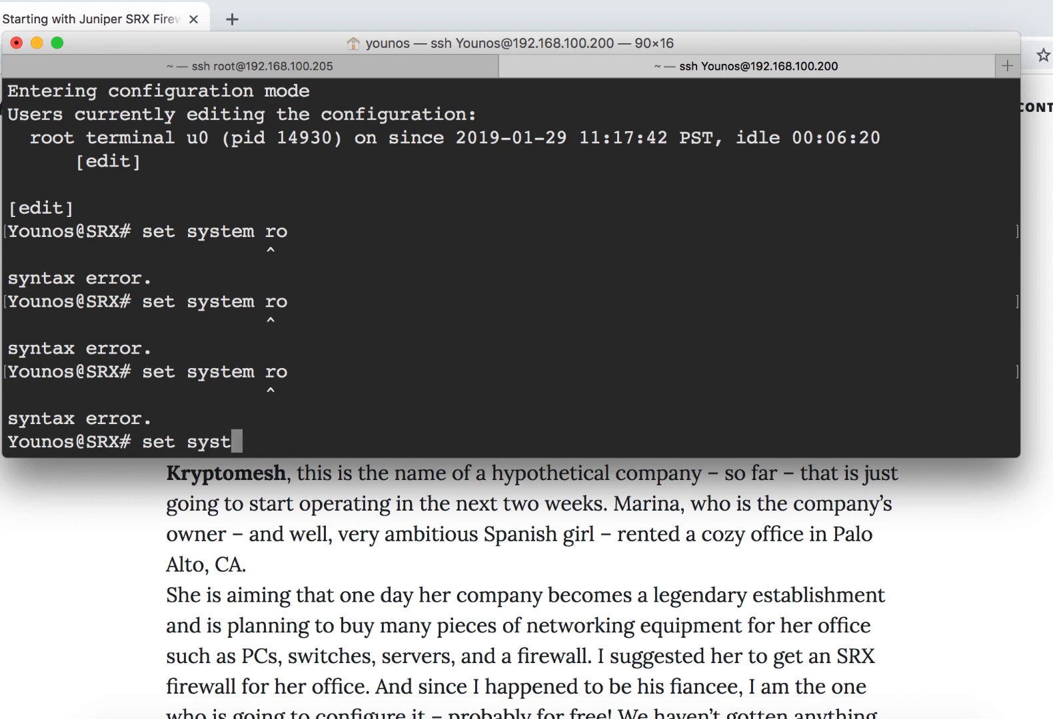
text(set system log-vital)
key(BackSpace)
key(BackSpace)
key(BackSpace)
key(BackSpace)
key(BackSpace)
key(BackSpace)
key(BackSpace)
key(BackSpace)
key(BackSpace)
key(BackSpace)
key(BackSpace)
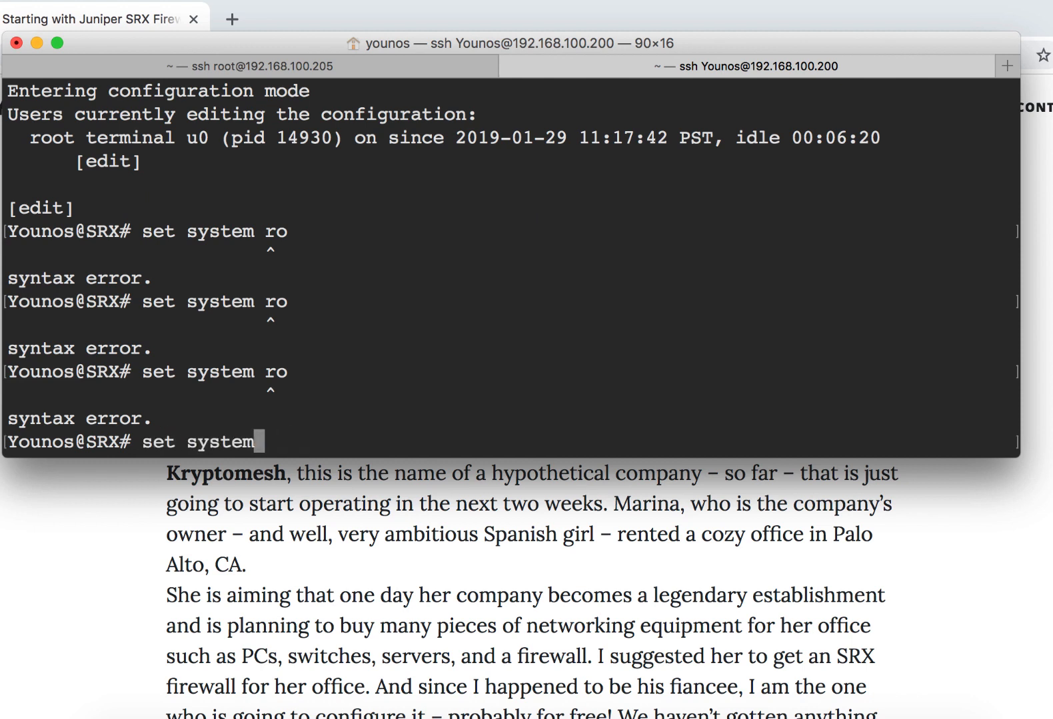
key(BackSpace)
key(BackSpace)
key(BackSpace)
key(BackSpace)
key(BackSpace)
key(BackSpace)
key(BackSpace)
key(BackSpace)
key(BackSpace)
key(BackSpace)
key(BackSpace)
- Show the SRX configuration, read through the authentication, RADIUS and SSH service settings, and quit the listing
text(show)
key(Return)
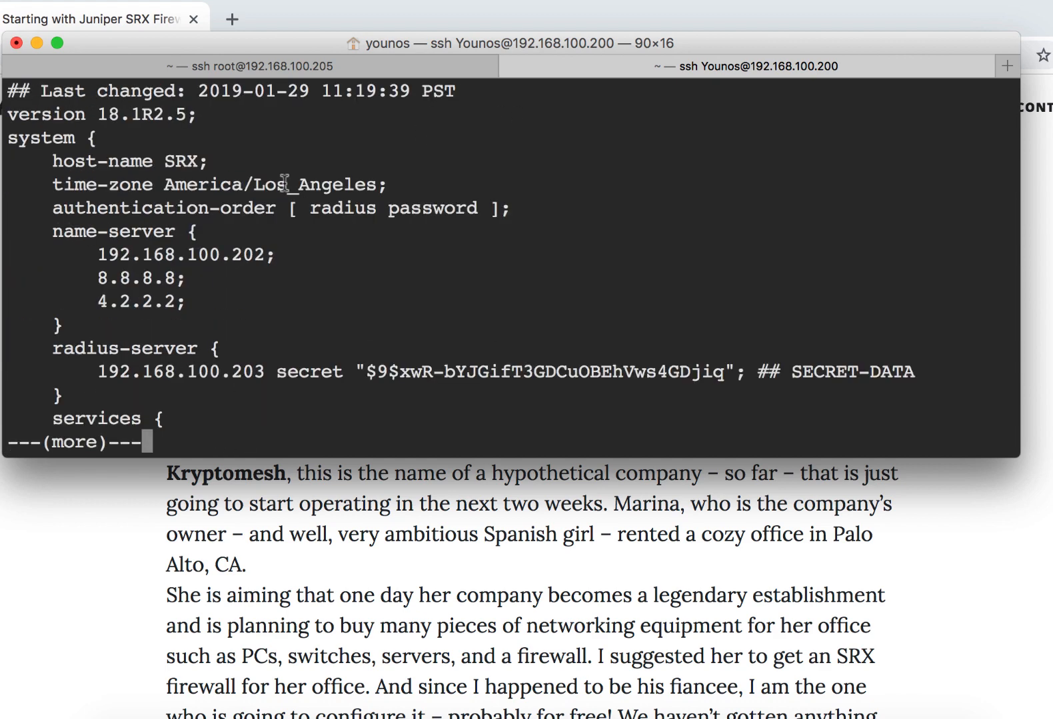
key(Return)
key(Return)
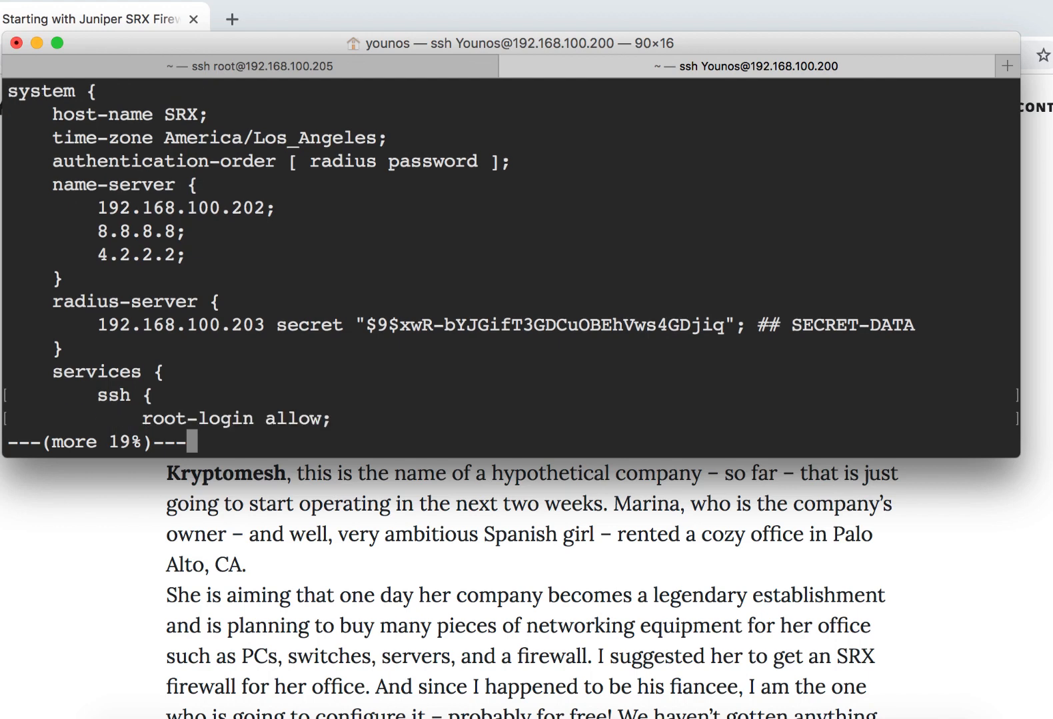
key(q)
key(Return)
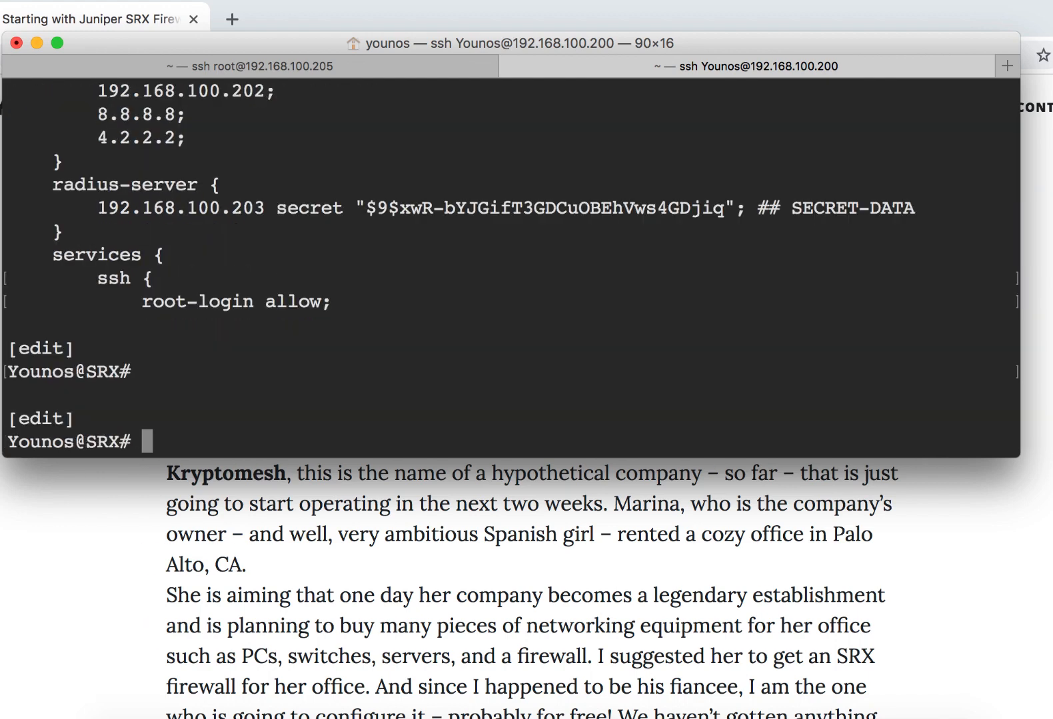
- Leave configuration mode, try the restricted sta command at the operational prompt, and clear it
text(exit)
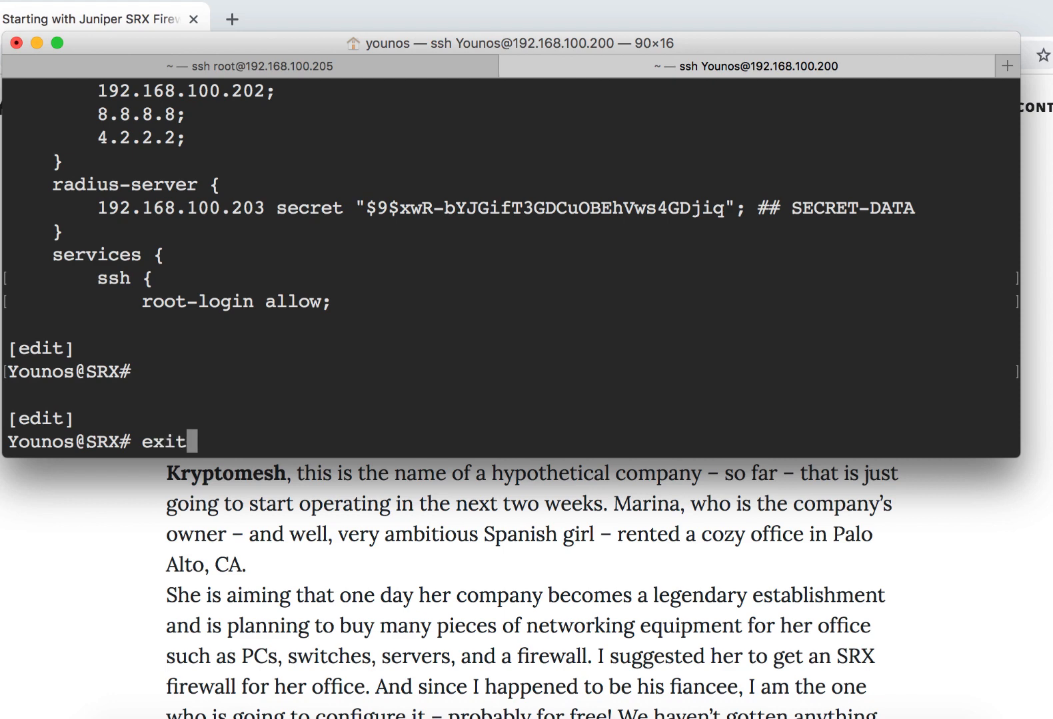
key(Return)
text(sta)
key(space)
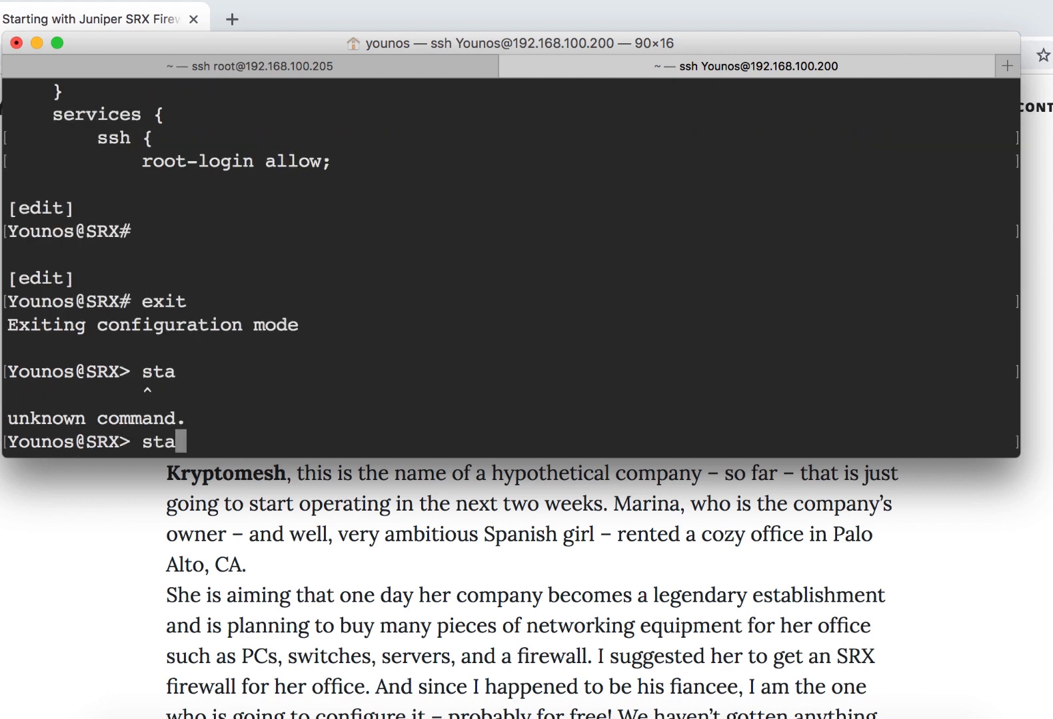
key(space)
key(space)
key(space)
key(BackSpace)
key(BackSpace)
key(BackSpace)
- Log out of the SRX and end the SSH connection
key(Return)
text(exit)
key(Return)
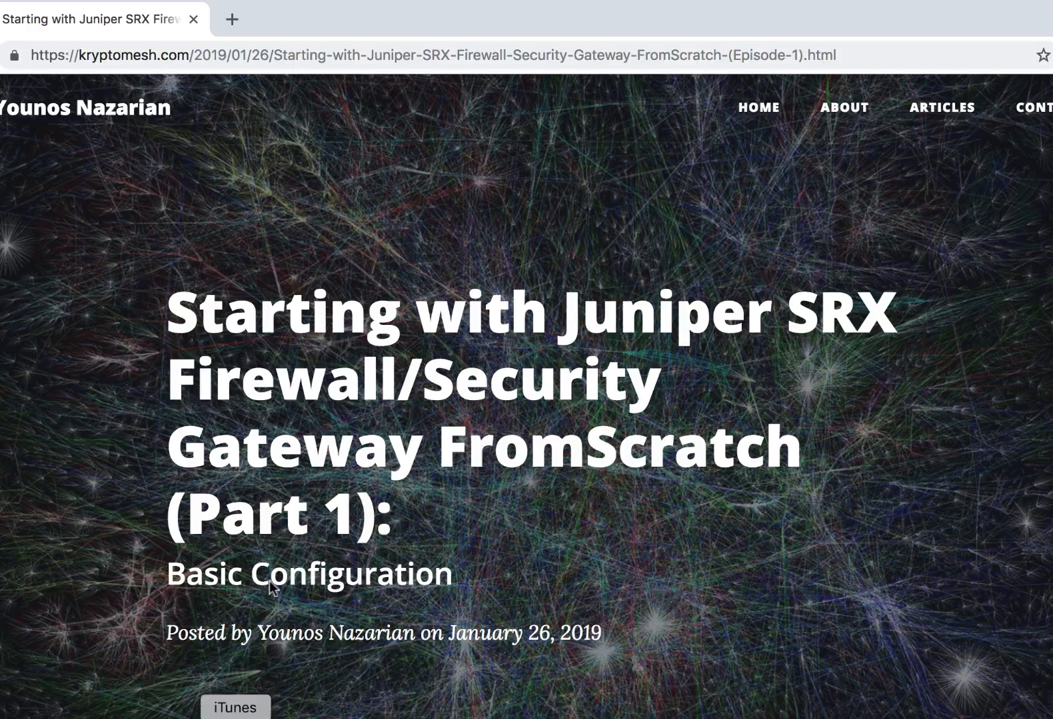
- Review the article in the browser, examining the complete SRX configuration in both hierarchical and set format
scroll(657, 376, down, 20)
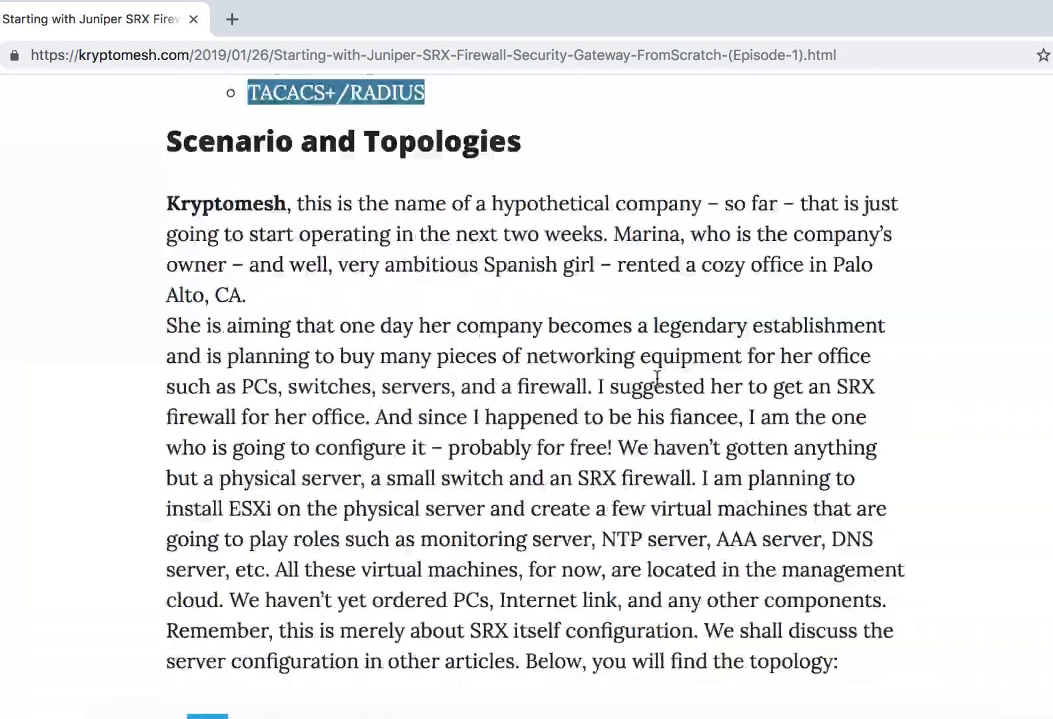
scroll(656, 379, down, 20)
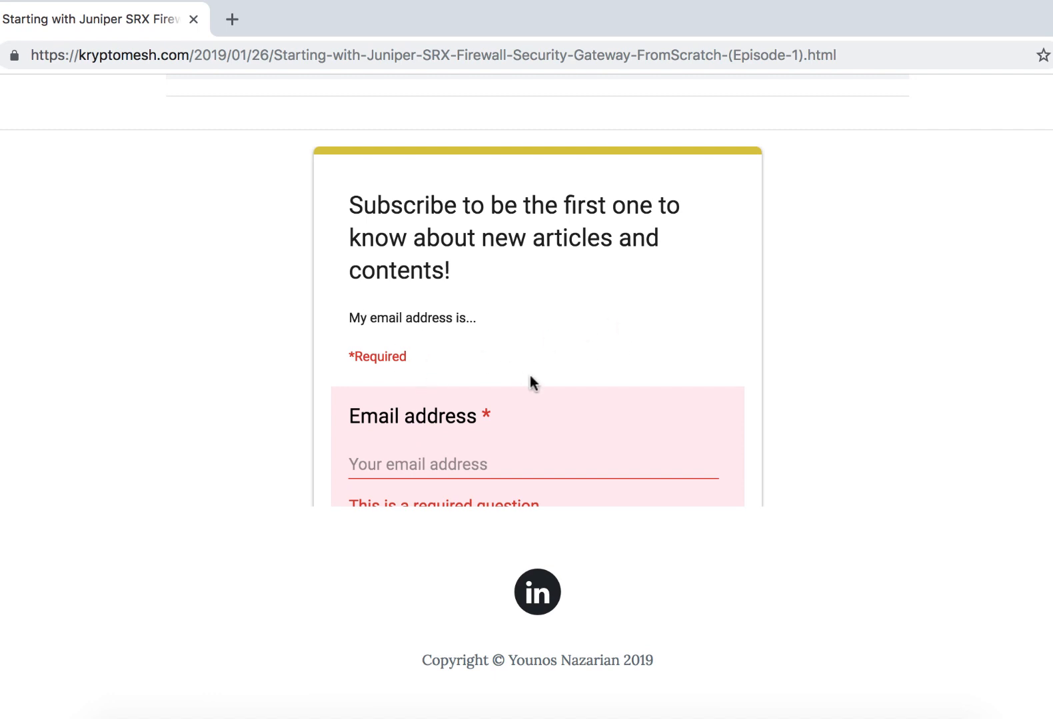
scroll(530, 375, up, 20)
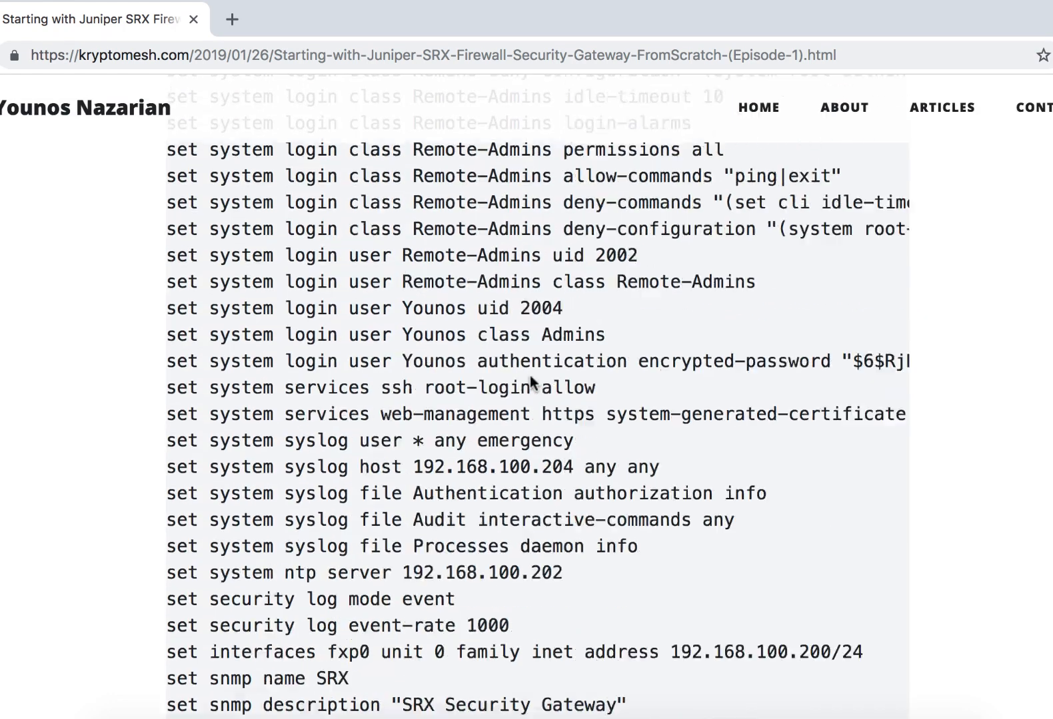
scroll(532, 383, up, 20)
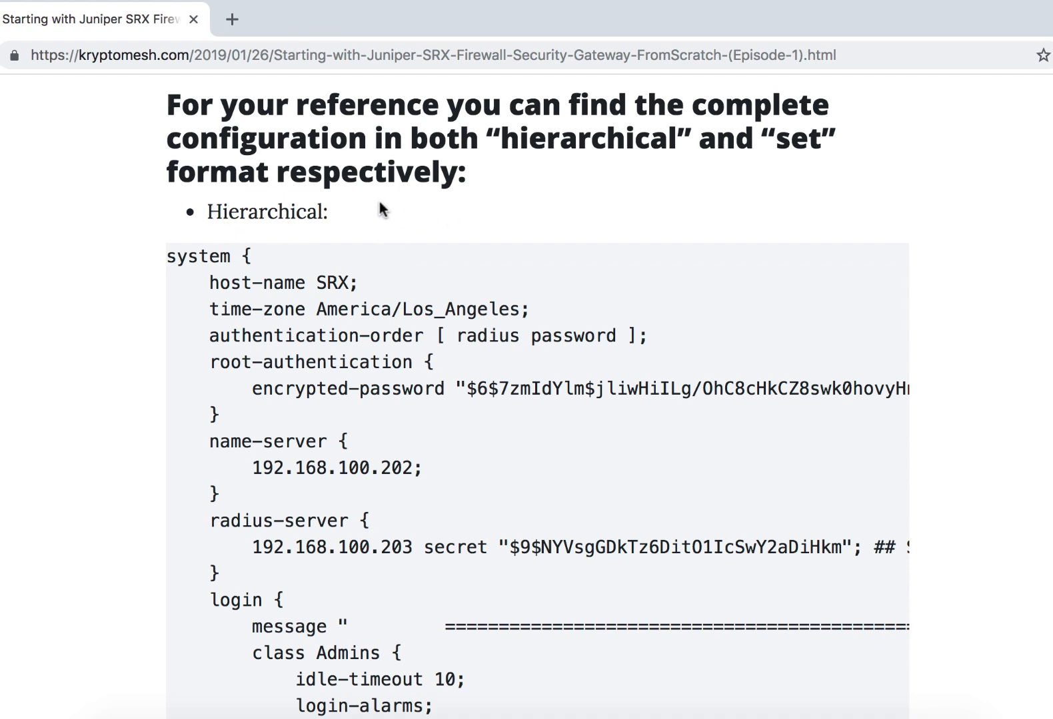
scroll(428, 325, down, 10)
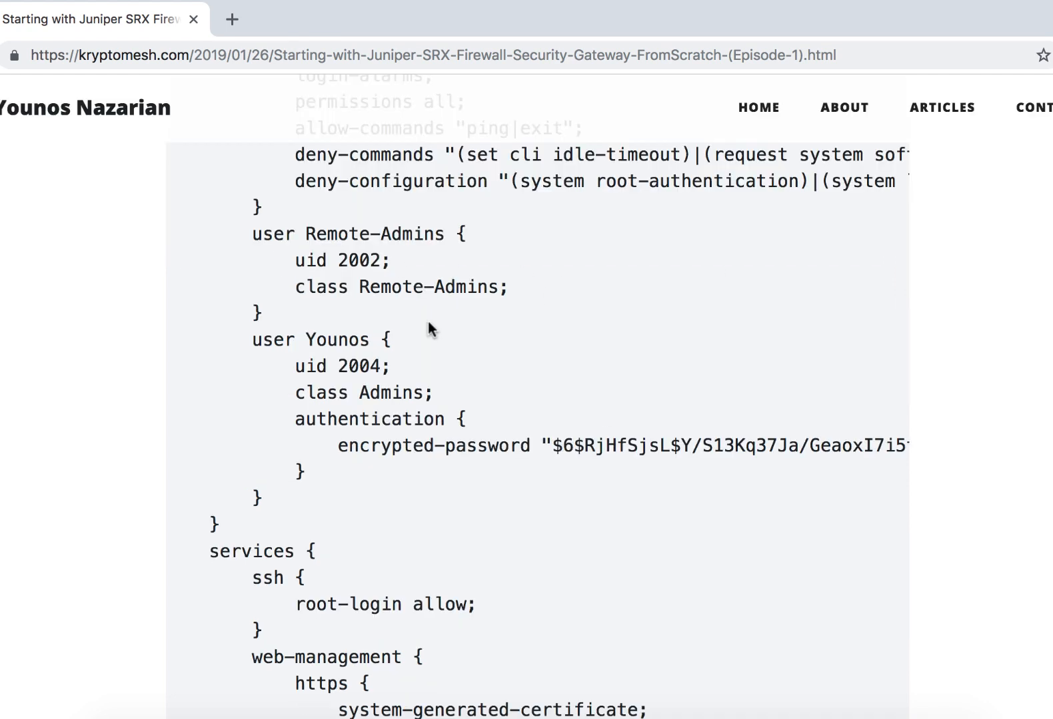